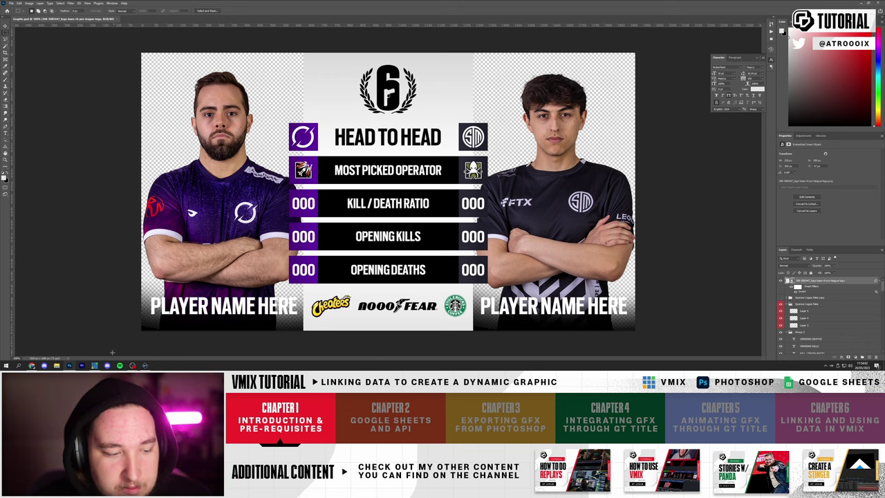
# - Switch from the finished Photoshop head-to-head design to the empty vMix session
pyautogui.click(31, 365)
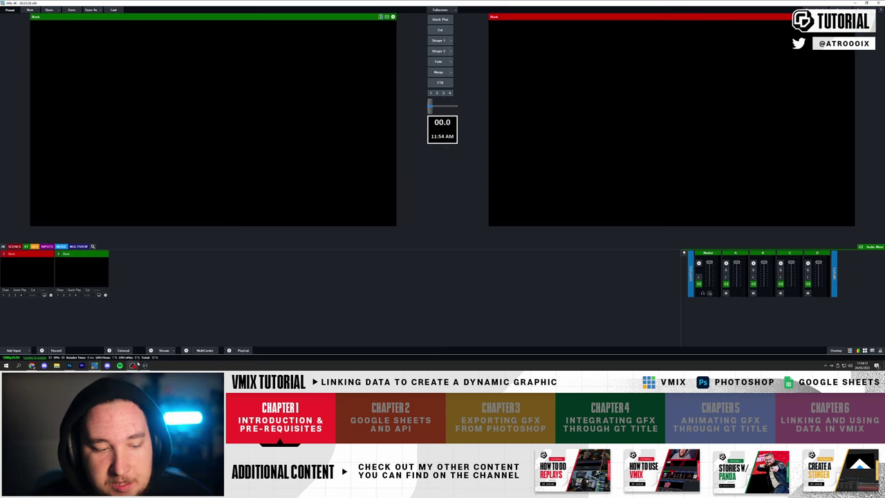
# - Start a new untitled GT Designer title and place its window over vMix
pyautogui.click(146, 366)
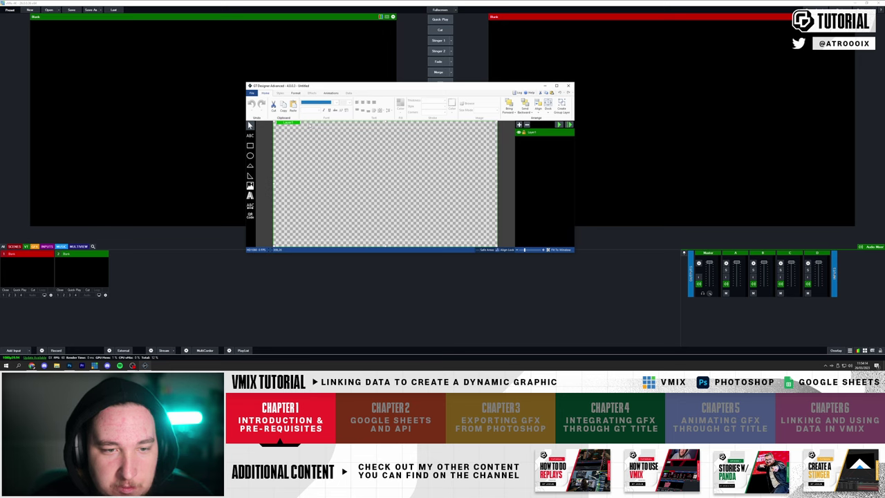
pyautogui.moveTo(314, 88); pyautogui.dragTo(428, 103)
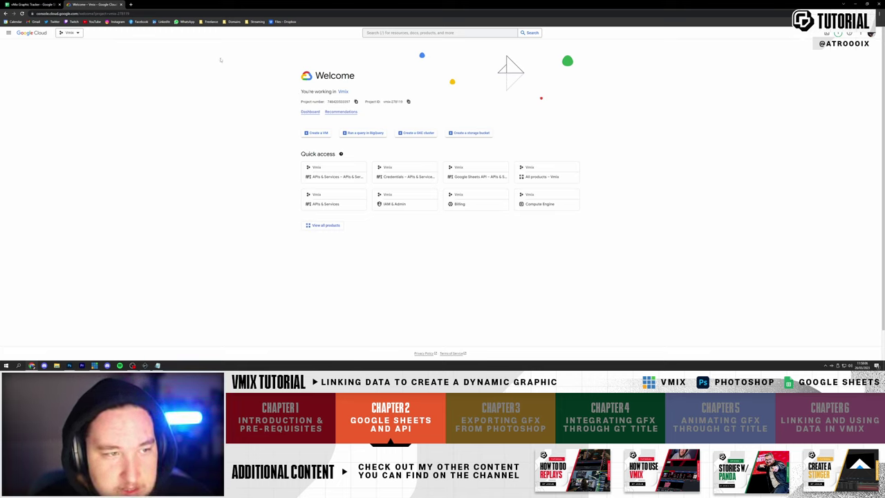
# - Create the vMix Graphic Tutorial cloud project and make it the active project
pyautogui.click(71, 33)
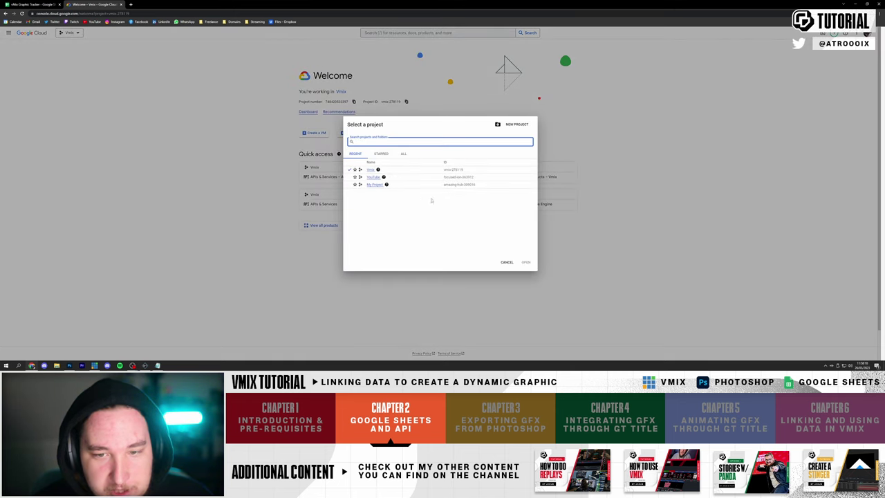
pyautogui.click(515, 126)
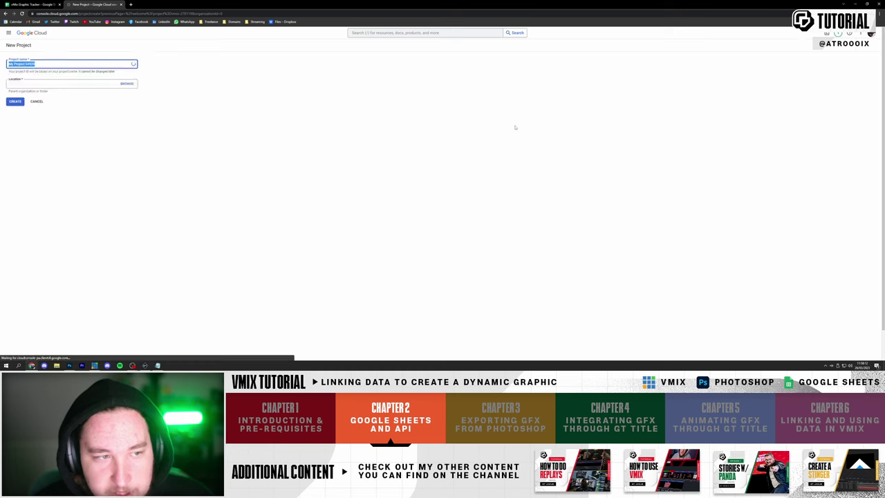
pyautogui.press('BackSpace')
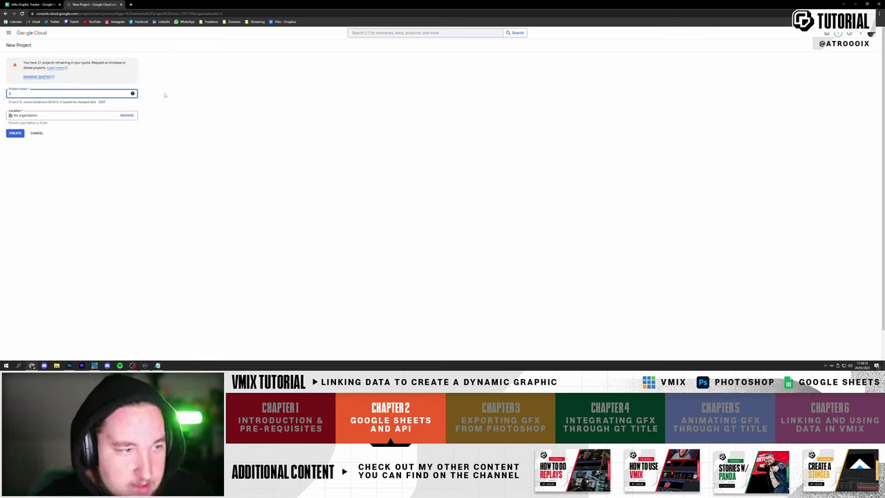
pyautogui.write('vMix Graphic Tutorial')
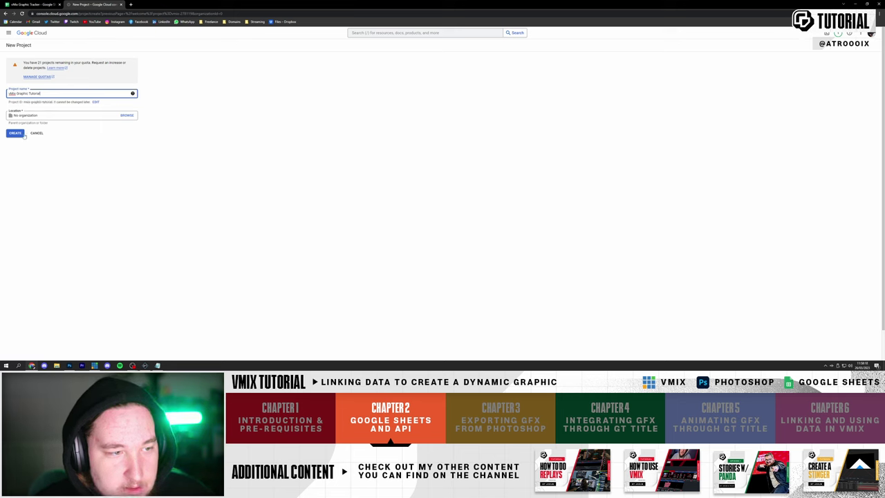
pyautogui.click(24, 135)
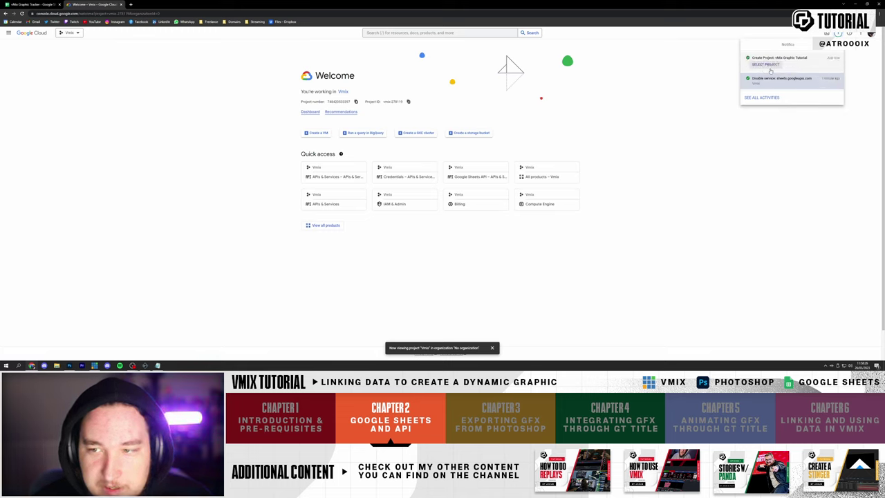
pyautogui.click(765, 65)
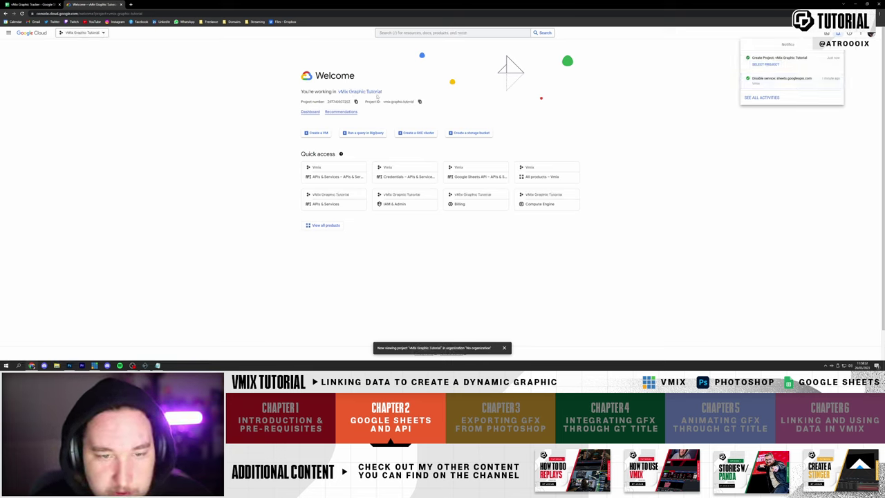
pyautogui.click(433, 90)
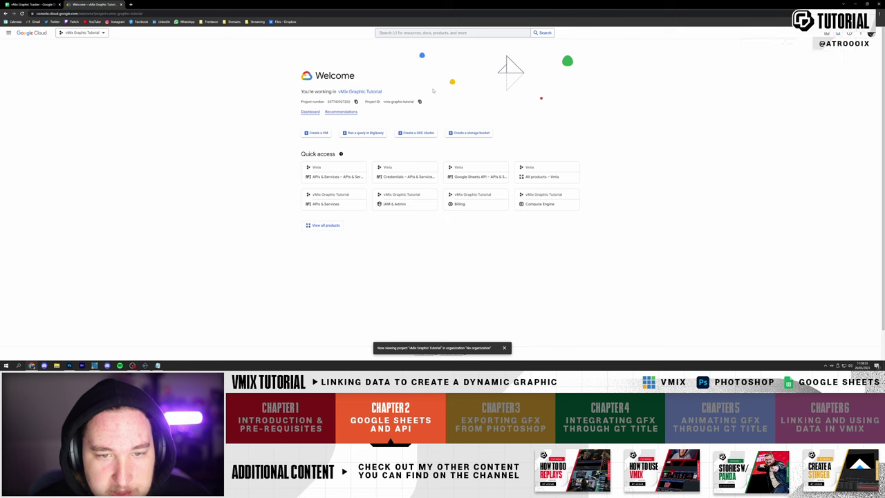
# - Search the API library for 'sheet' and enable the Google Sheets API
pyautogui.click(311, 113)
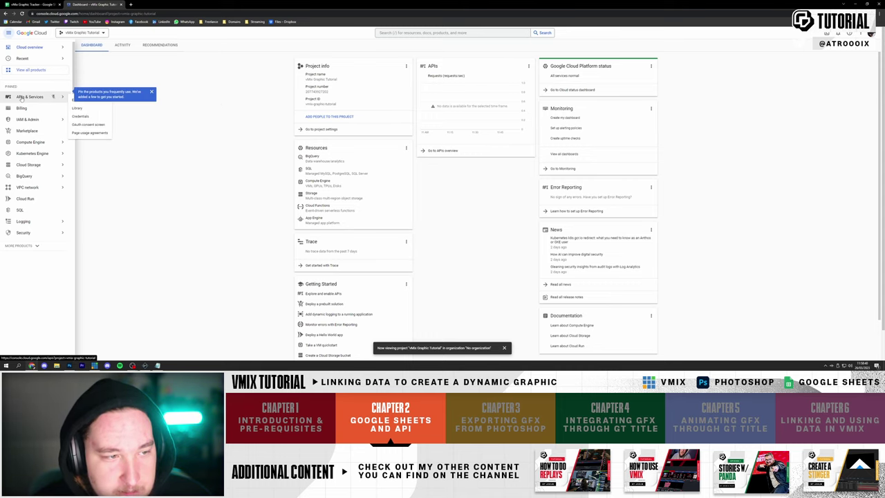
pyautogui.click(26, 97)
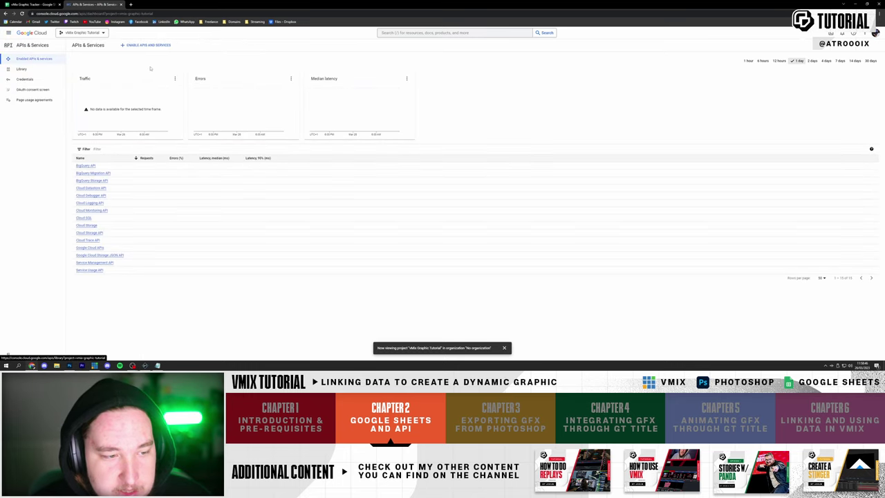
pyautogui.click(132, 45)
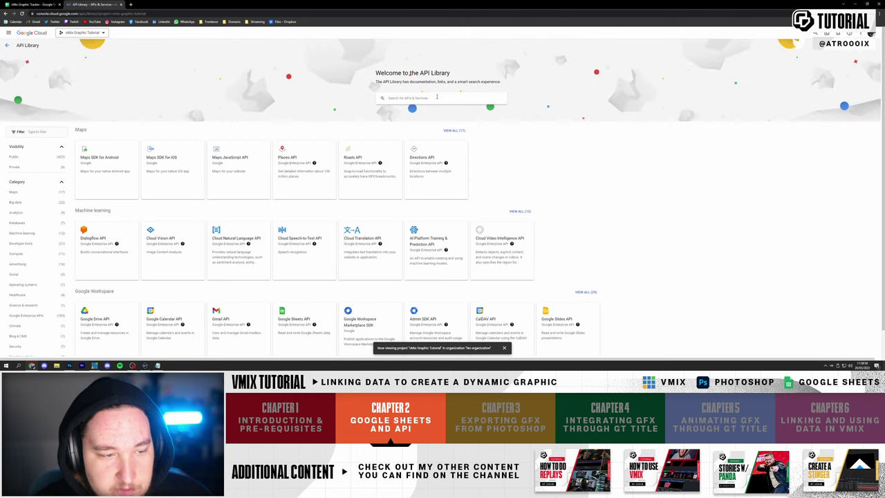
pyautogui.click(436, 97)
pyautogui.write('sheets')
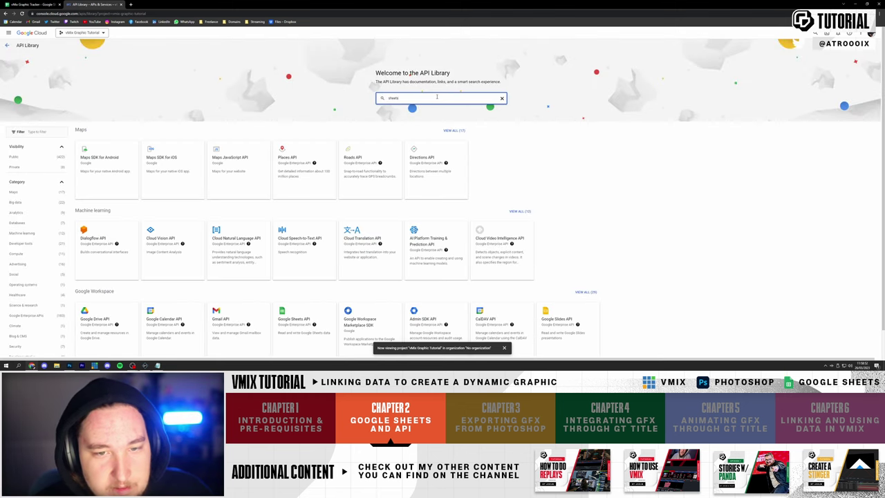
pyautogui.press('Return')
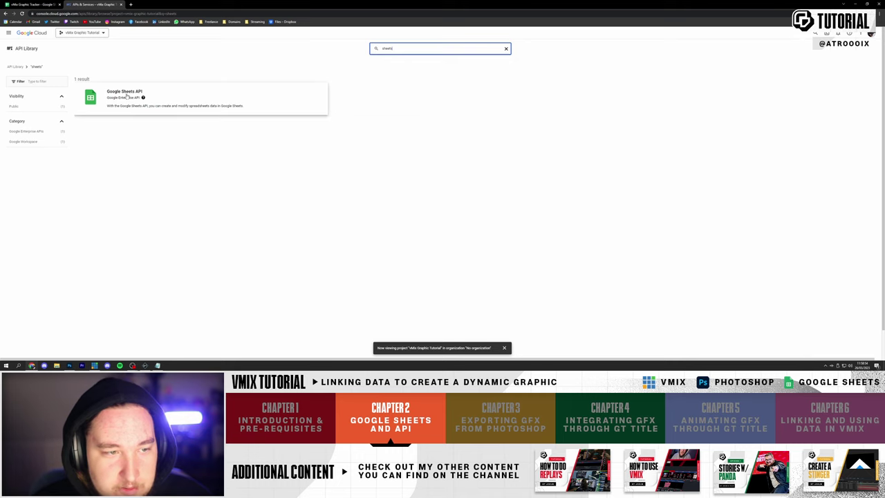
pyautogui.click(126, 93)
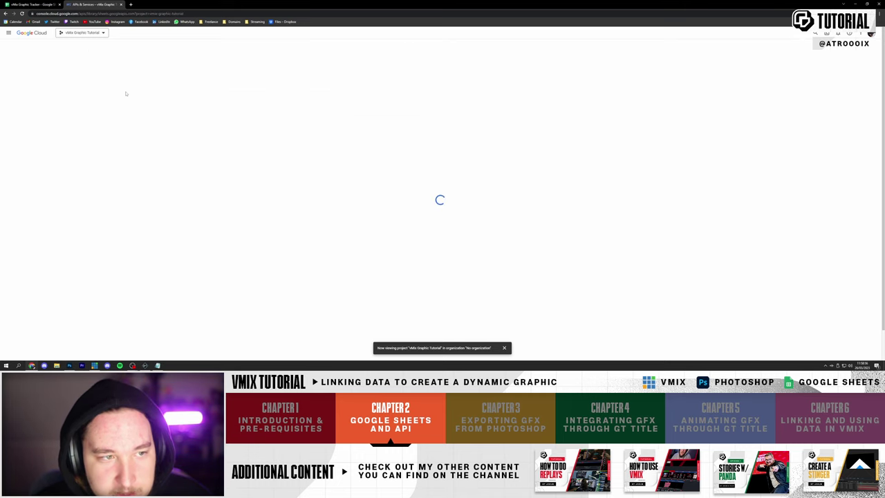
pyautogui.click(59, 99)
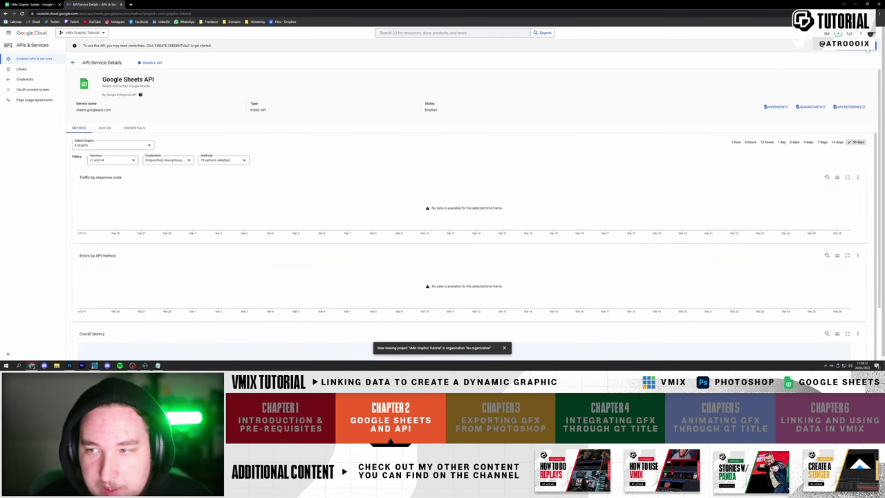
# - Create the vMix GFX service account for application data, not using Compute Engine
pyautogui.click(852, 45)
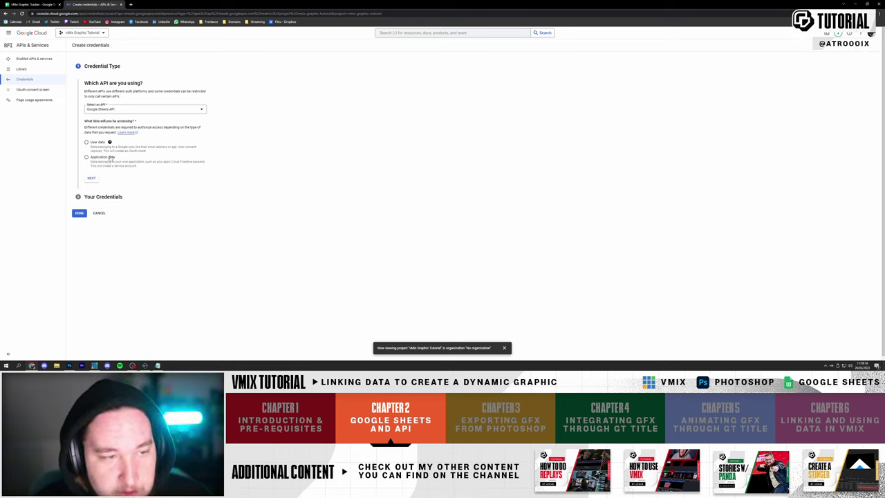
pyautogui.click(104, 159)
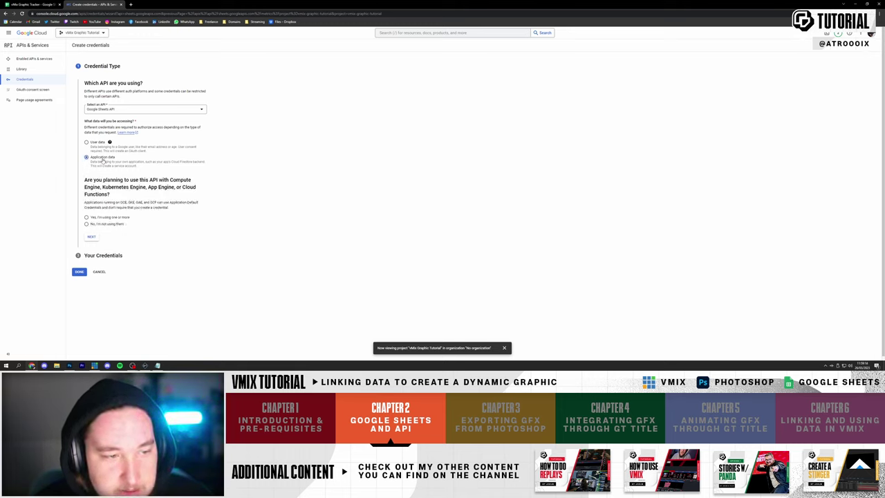
pyautogui.click(103, 225)
pyautogui.click(94, 239)
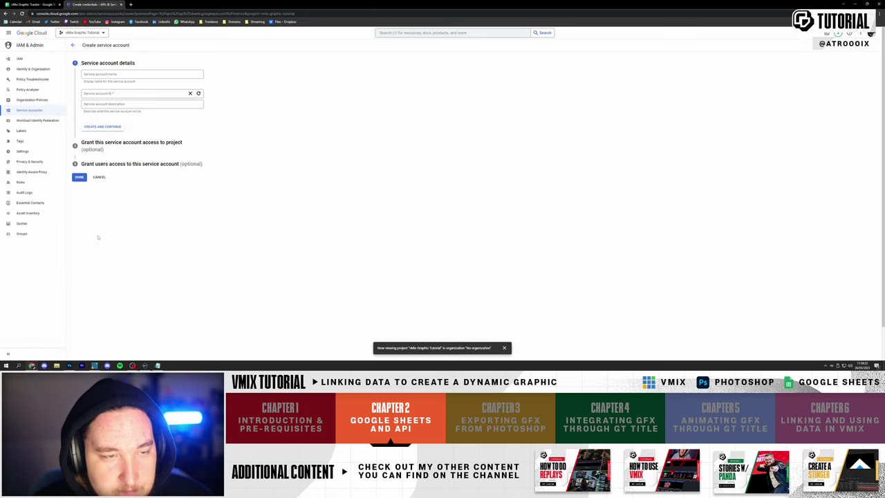
pyautogui.click(145, 74)
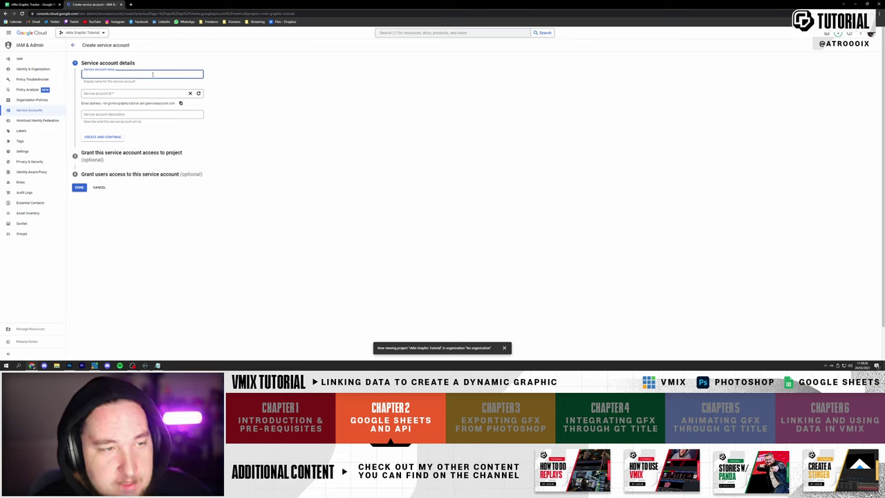
pyautogui.write('vMix GFX')
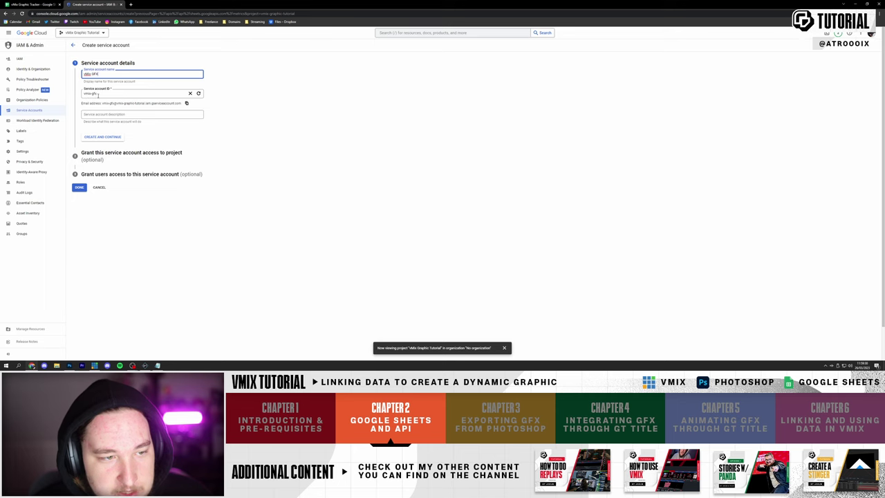
pyautogui.click(79, 188)
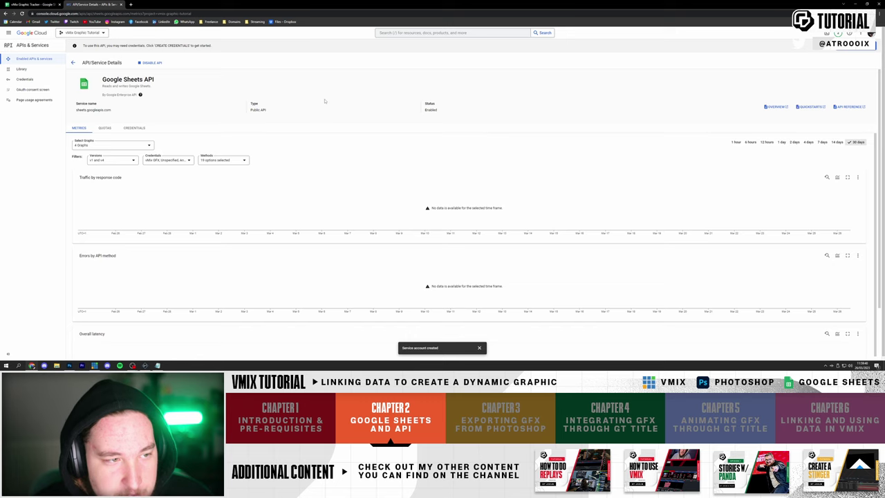
# - Create a new API key on the project's credentials page and copy it
pyautogui.click(45, 80)
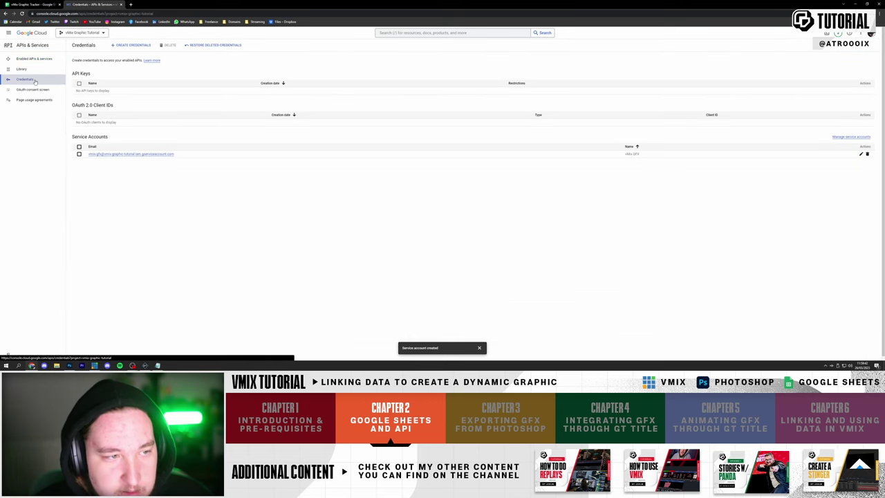
pyautogui.click(131, 46)
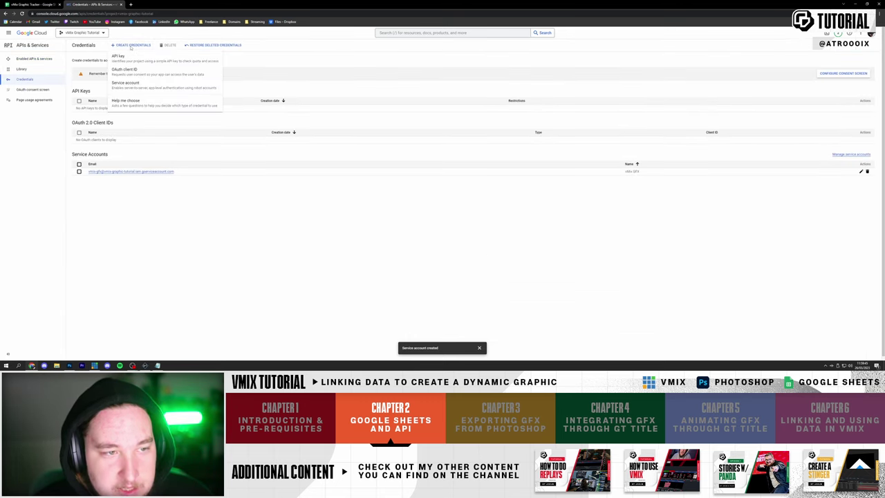
pyautogui.click(131, 58)
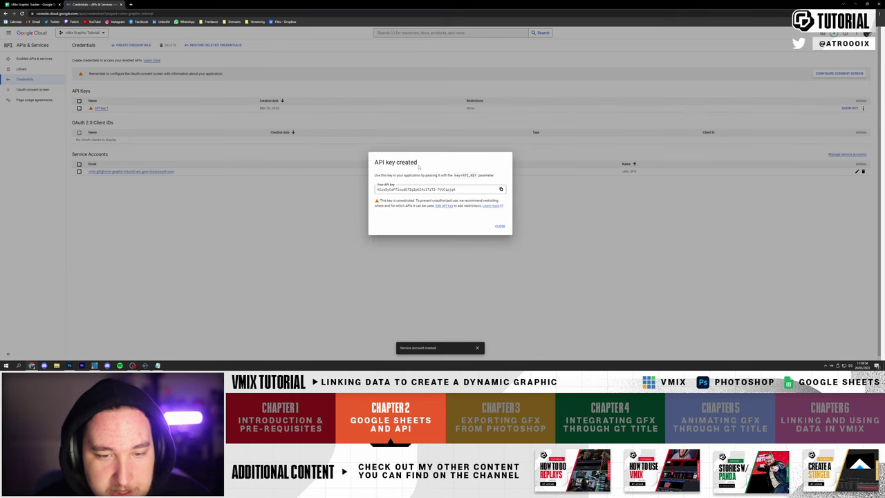
pyautogui.click(501, 189)
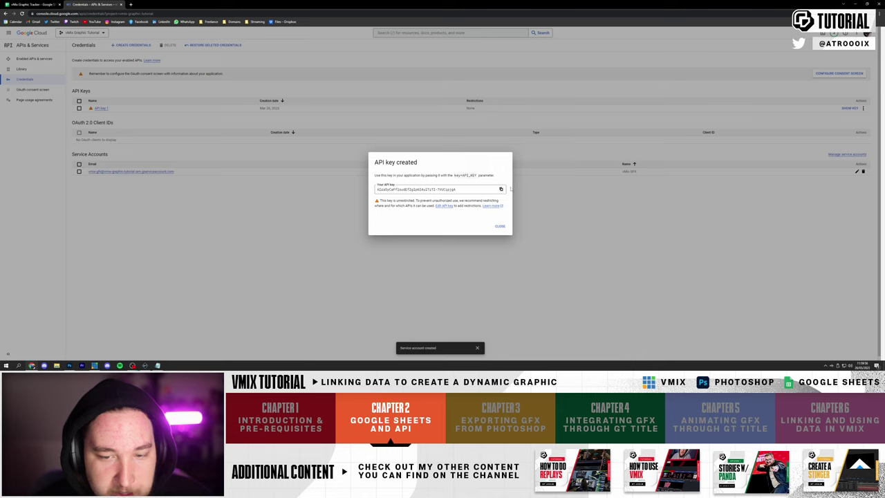
# - Paste the API key into a blank Notepad note and minimize it
pyautogui.click(157, 365)
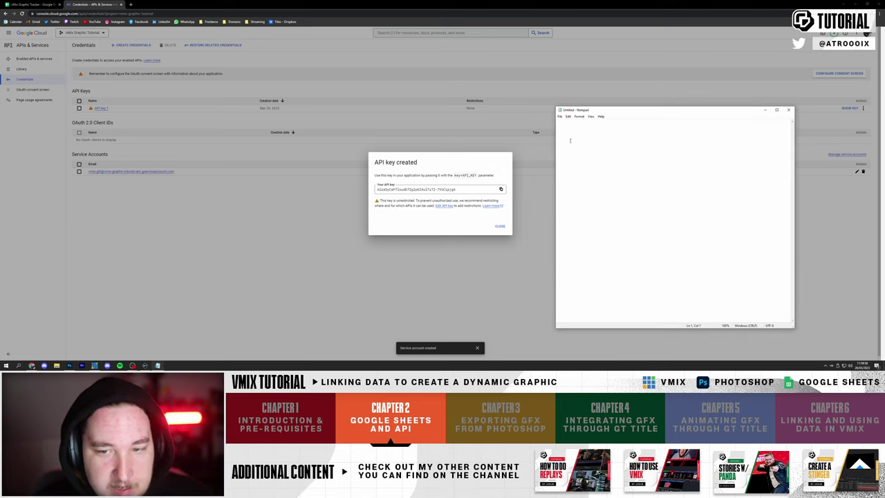
pyautogui.hotkey('ctrl', 'v')
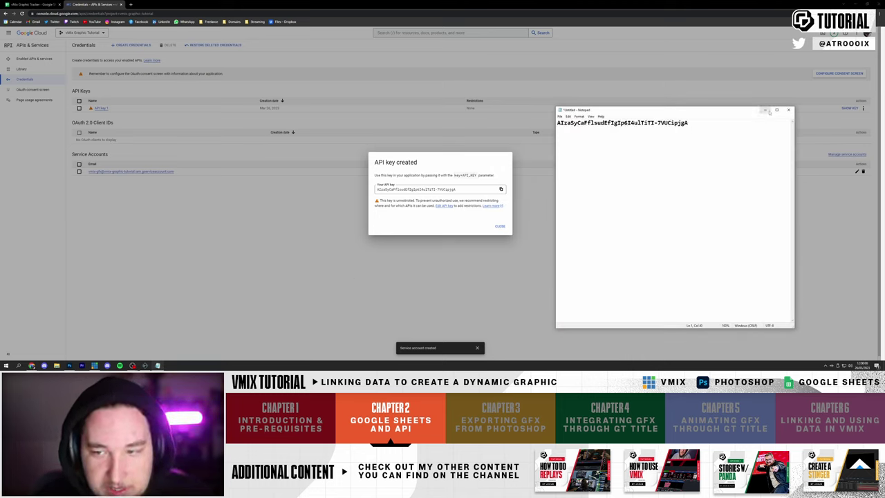
pyautogui.click(764, 111)
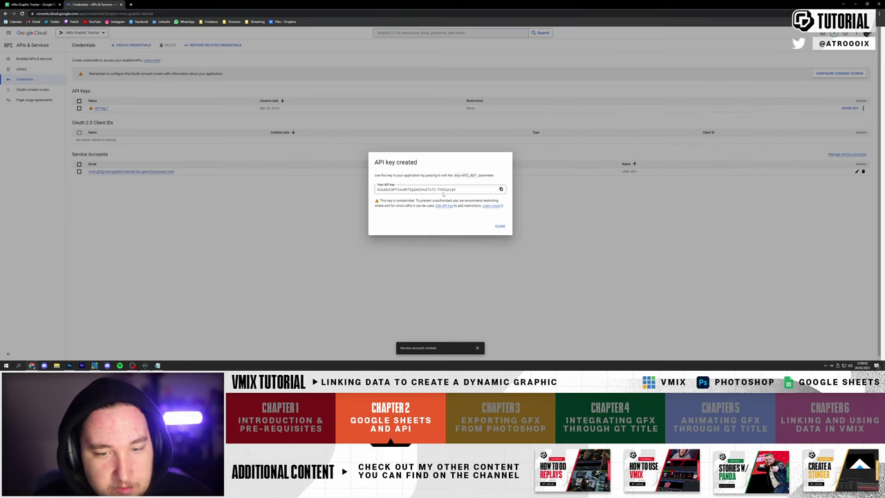
# - Close the API key dialog and check the TOP LAYER group's contents in Photoshop
pyautogui.click(500, 226)
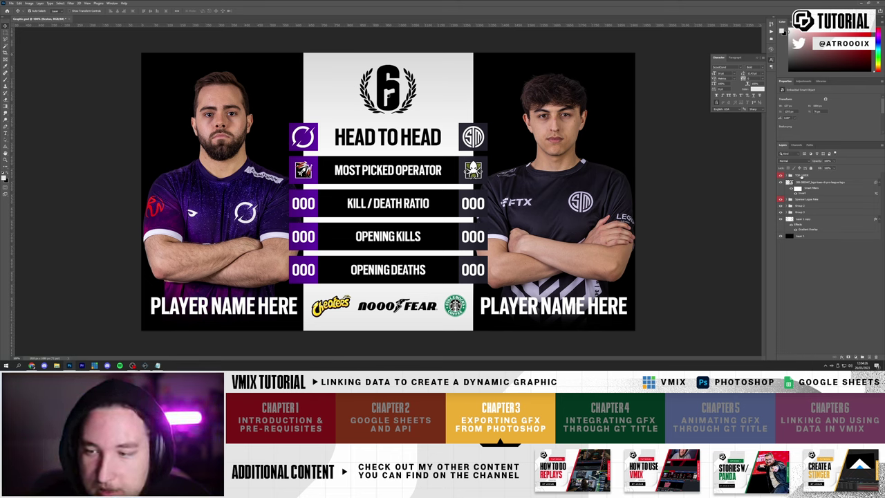
pyautogui.click(797, 175)
pyautogui.click(788, 176)
pyautogui.click(788, 175)
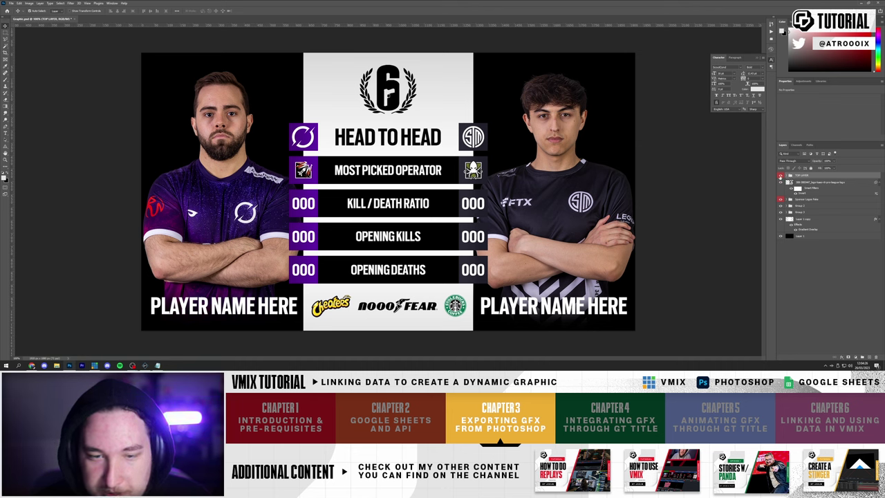
pyautogui.click(781, 175)
pyautogui.click(781, 175)
pyautogui.click(780, 175)
pyautogui.click(780, 175)
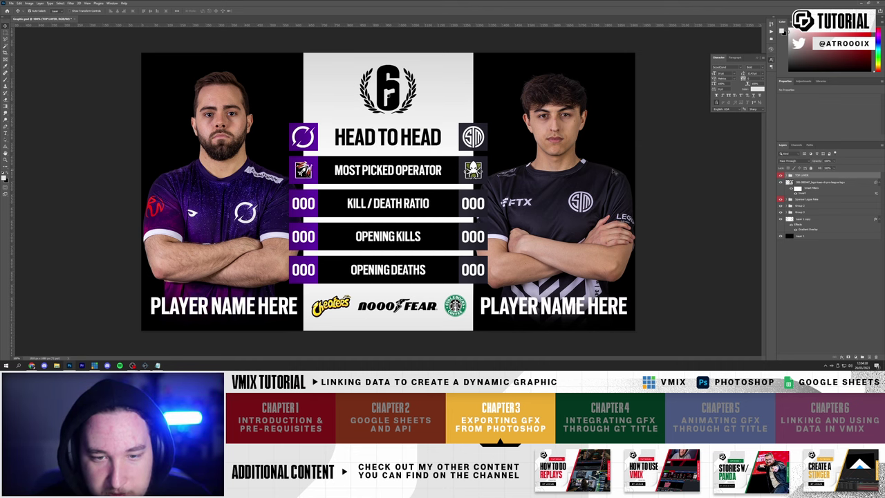
pyautogui.click(780, 176)
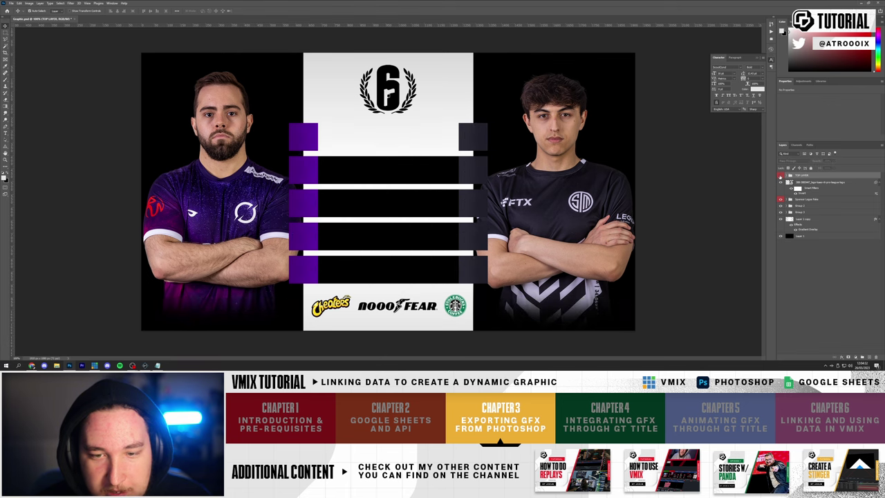
pyautogui.click(781, 176)
pyautogui.click(781, 175)
pyautogui.click(780, 175)
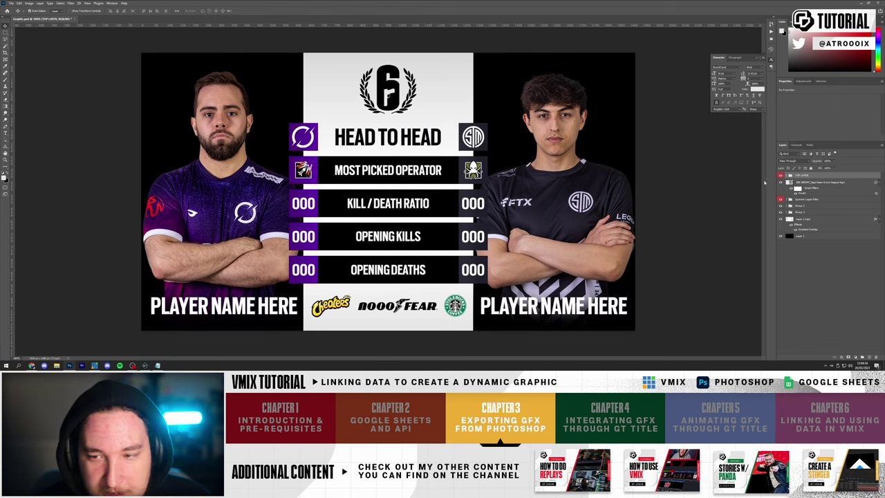
pyautogui.click(781, 175)
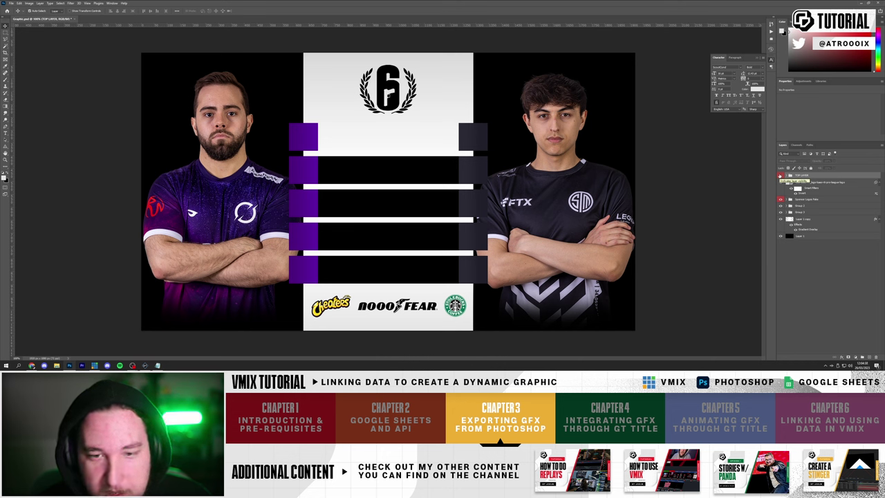
pyautogui.click(781, 176)
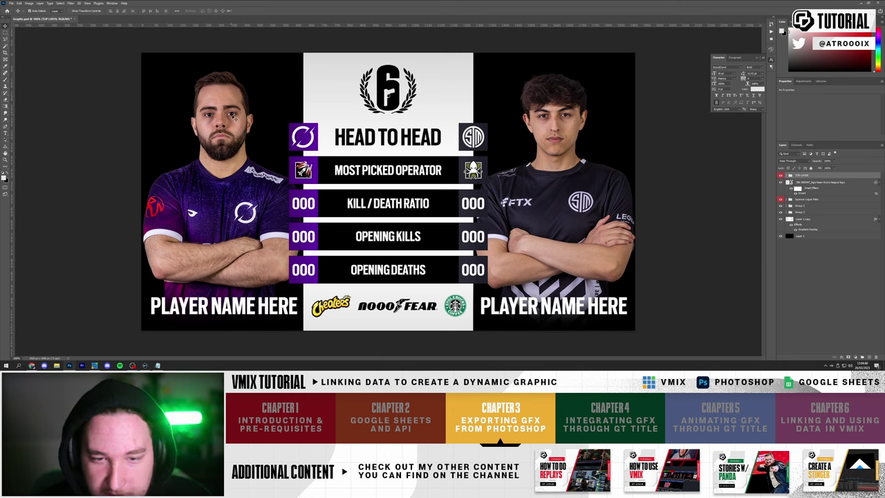
# - Hide both player photo layers and the Sponsor Logos Fake group
pyautogui.click(557, 135)
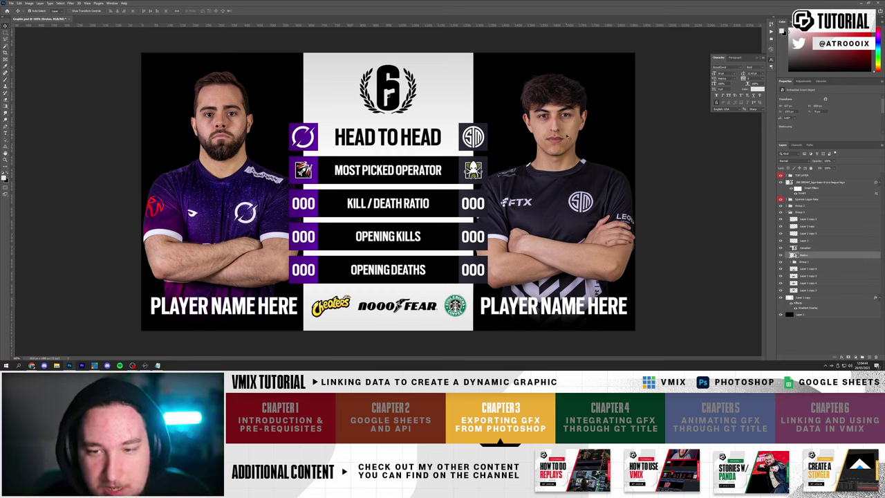
pyautogui.hotkey('ctrl', ',')
pyautogui.click(231, 120)
pyautogui.hotkey('ctrl', ',')
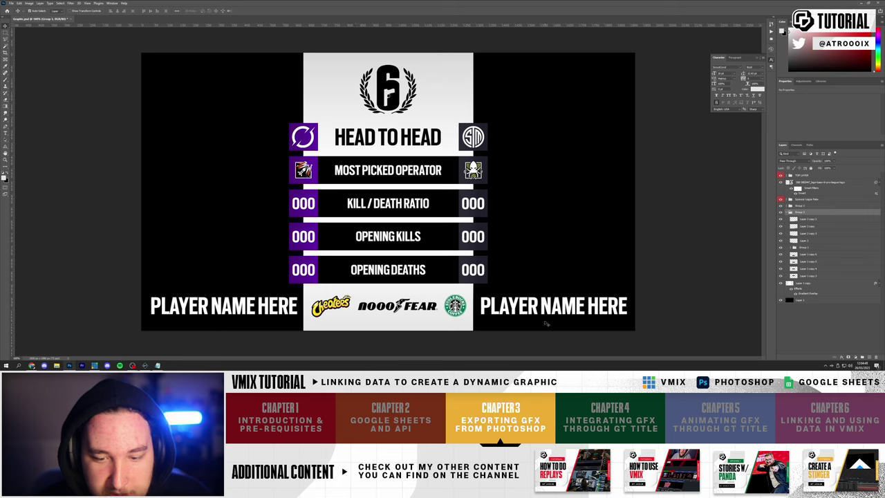
pyautogui.click(421, 309)
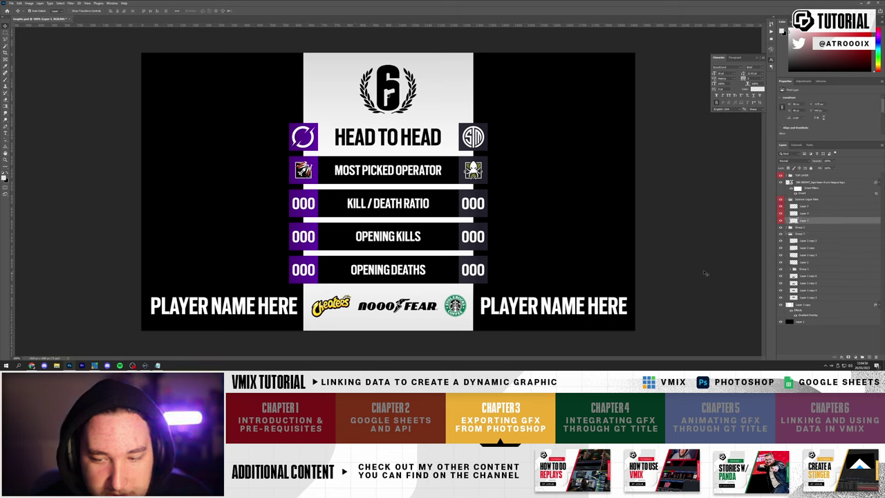
pyautogui.click(805, 199)
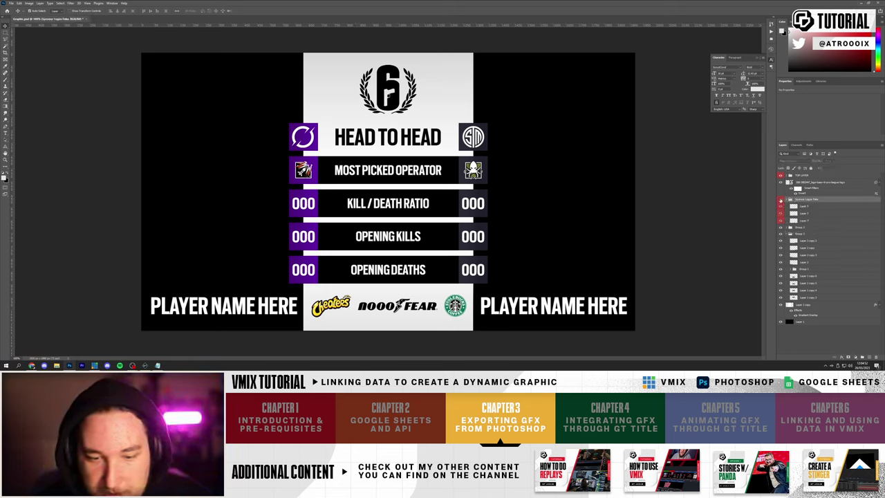
pyautogui.click(781, 200)
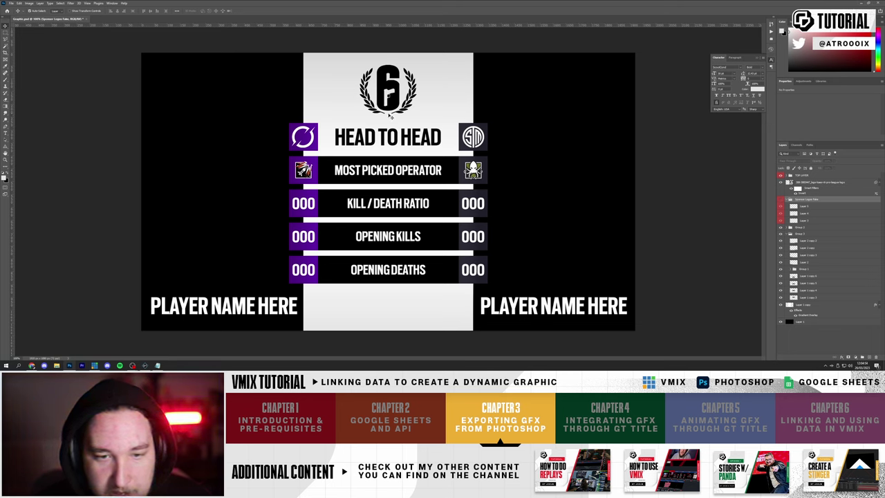
# - Delete the black Layer 1 background and expand the TOP LAYER group's text layers
pyautogui.click(789, 322)
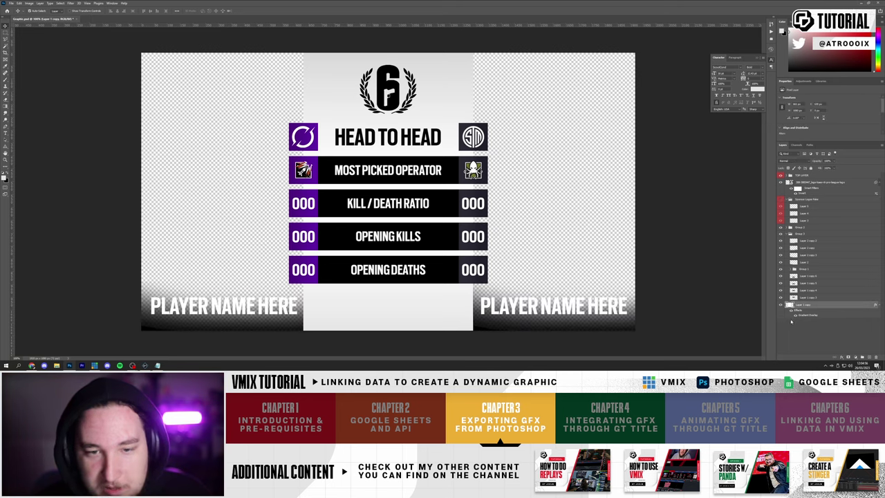
pyautogui.press('Delete')
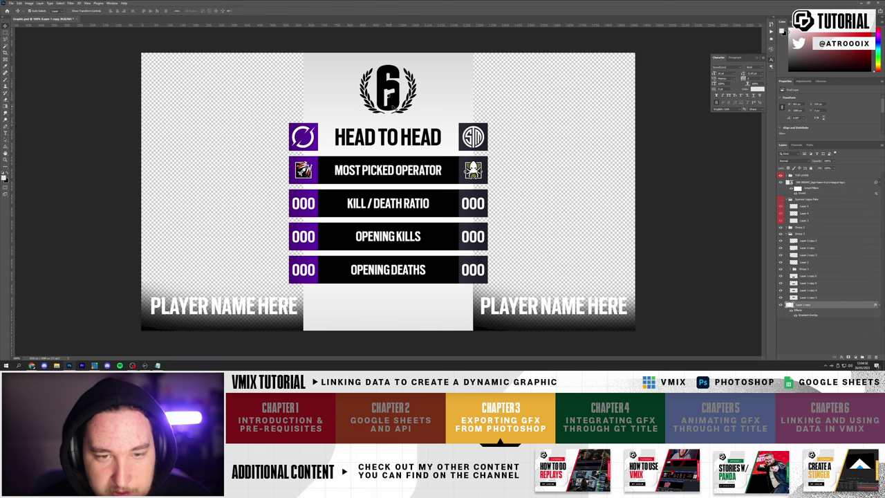
pyautogui.click(798, 175)
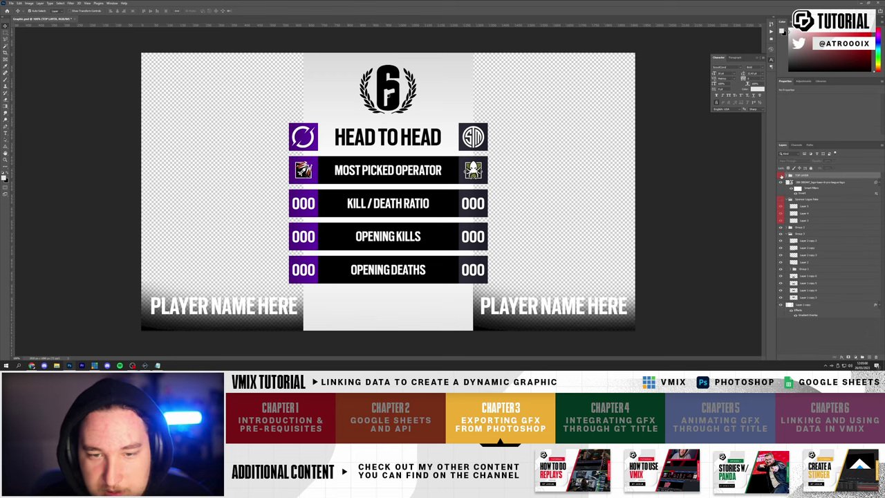
pyautogui.click(780, 175)
pyautogui.click(780, 175)
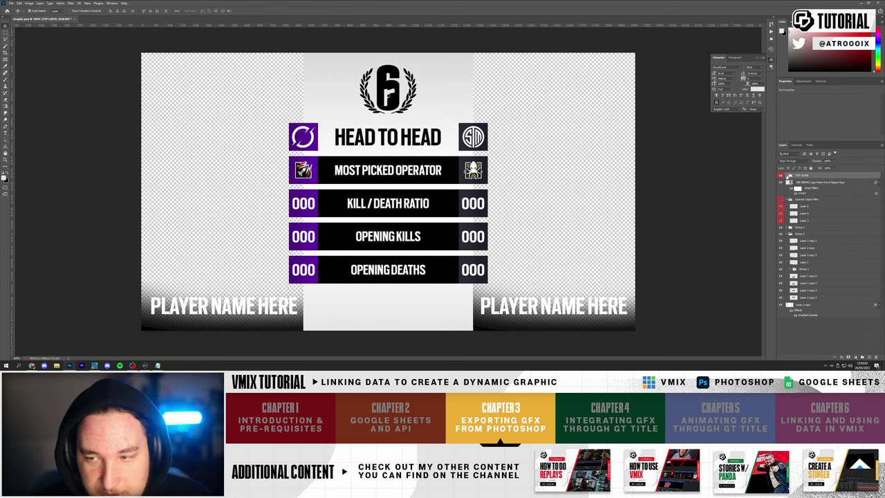
pyautogui.click(788, 175)
pyautogui.click(812, 182)
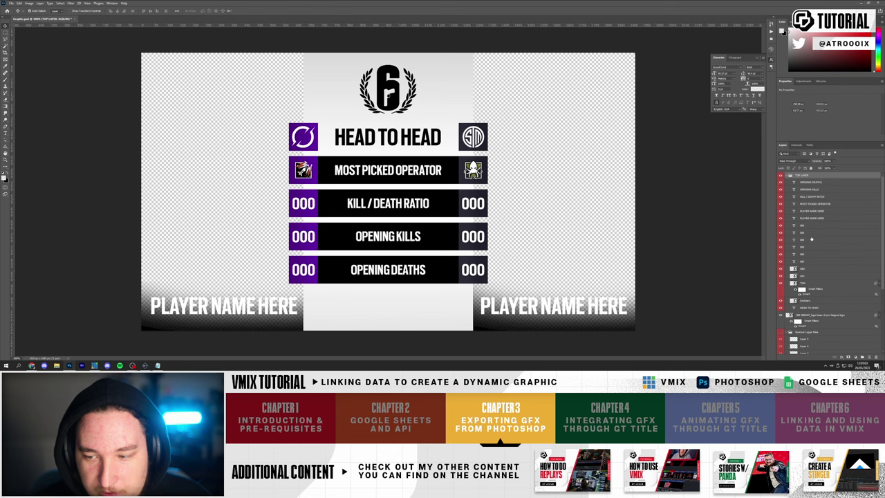
# - Move the text layers up the stack and rename the first 000 stat layer
pyautogui.keyDown('shift'); pyautogui.click(809, 311); pyautogui.keyUp('shift')
pyautogui.moveTo(809, 311); pyautogui.dragTo(805, 174)
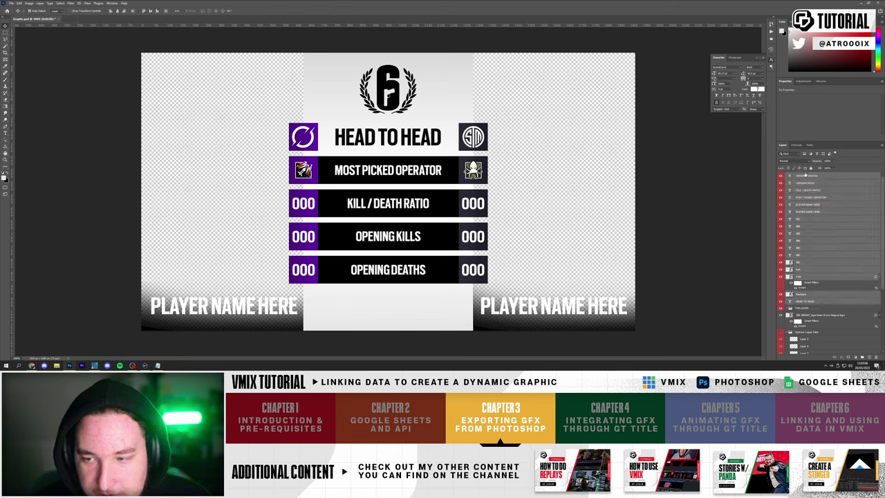
pyautogui.click(806, 309)
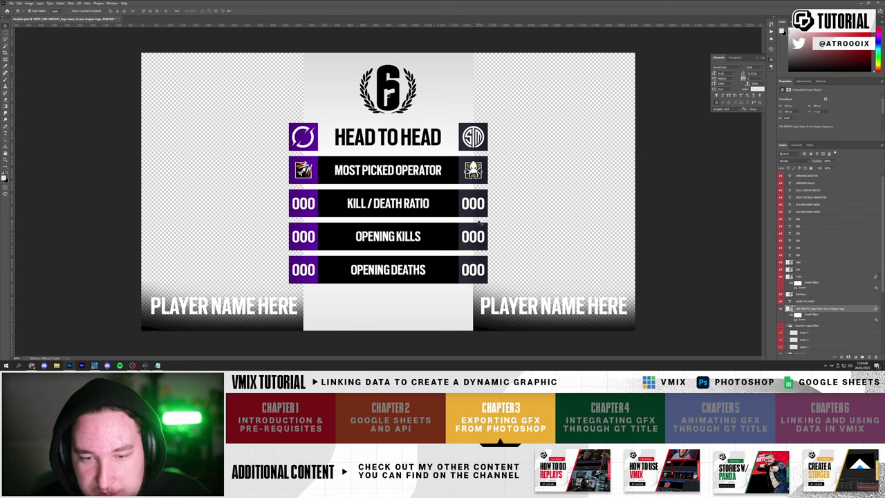
pyautogui.click(476, 207)
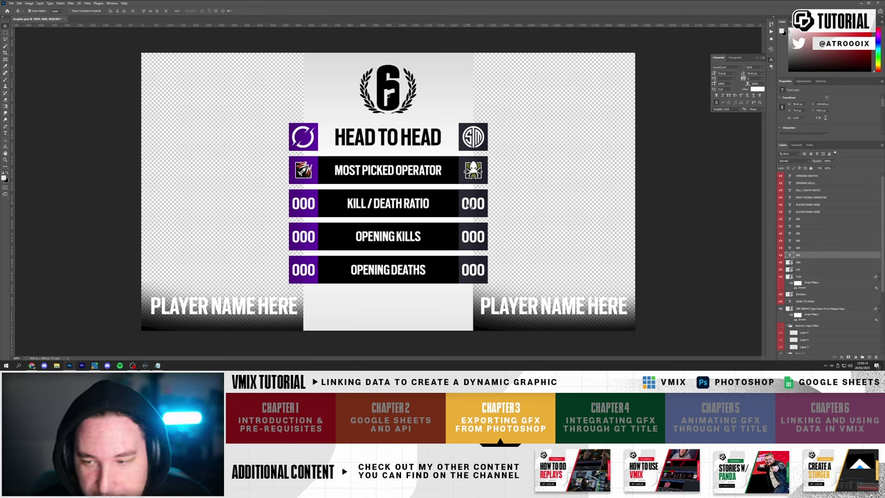
pyautogui.doubleClick(800, 255)
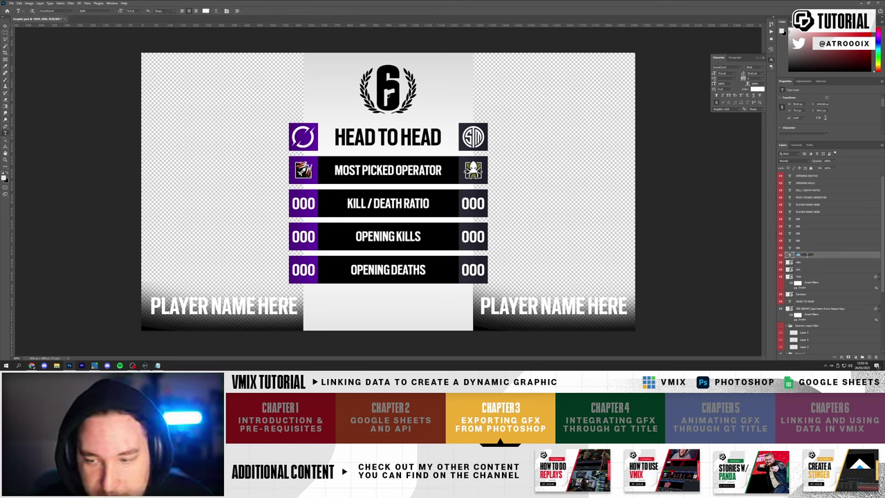
pyautogui.press('Return')
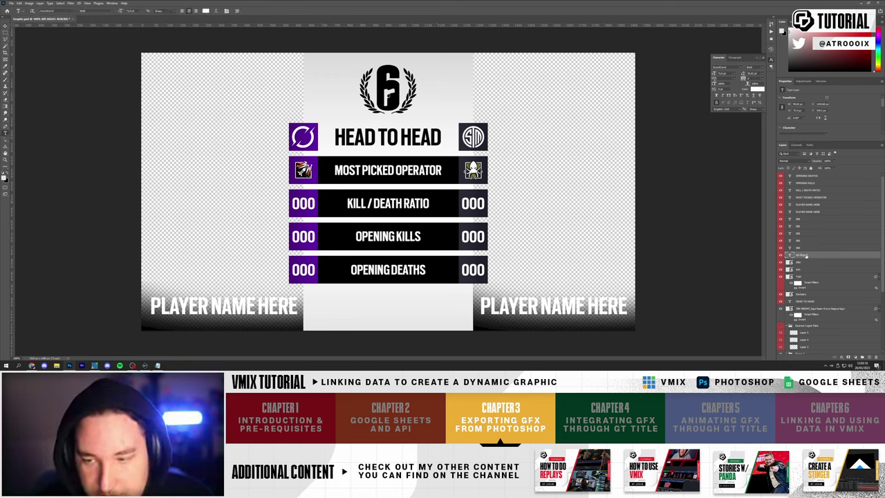
# - Rename two 000 stat layers to KD LEFT and KD RIGHT
pyautogui.click(801, 233)
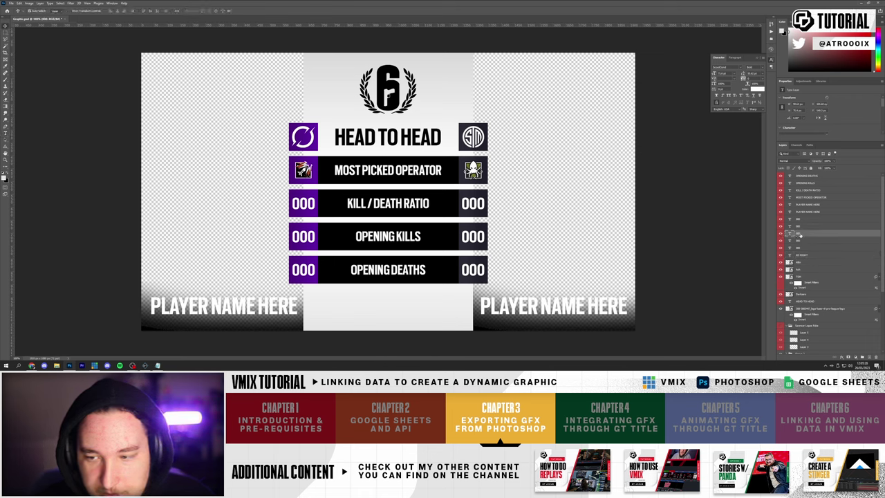
pyautogui.doubleClick(803, 233)
pyautogui.write('KD LEFT')
pyautogui.press('Return')
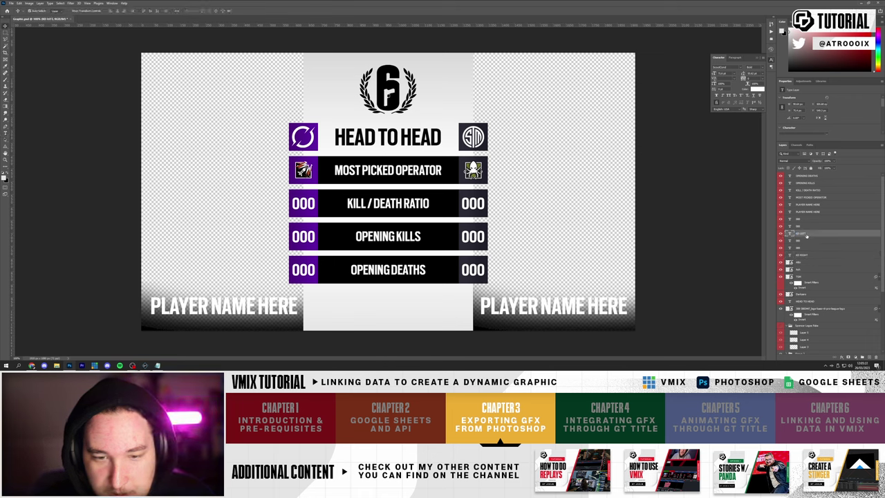
pyautogui.click(475, 237)
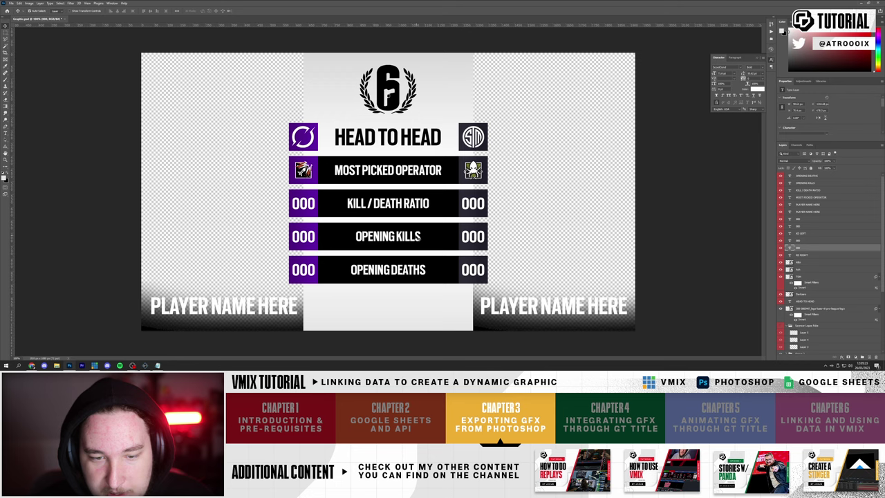
pyautogui.doubleClick(800, 247)
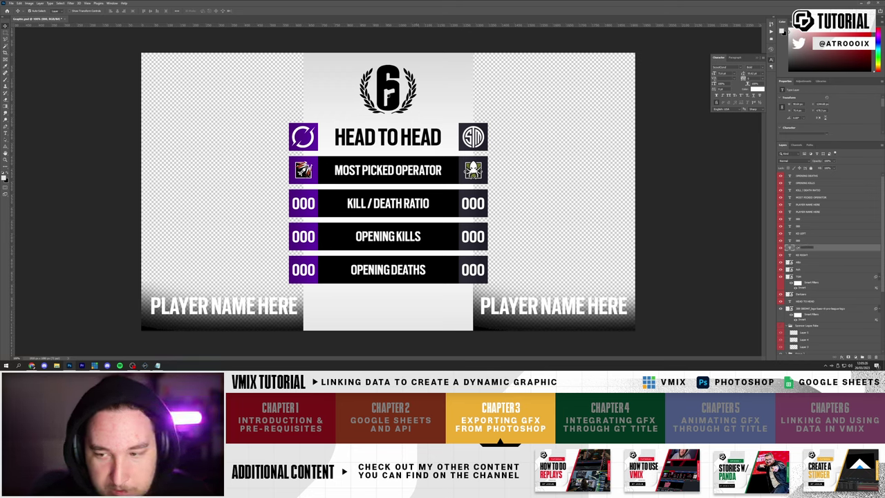
pyautogui.write('KD RIGHT')
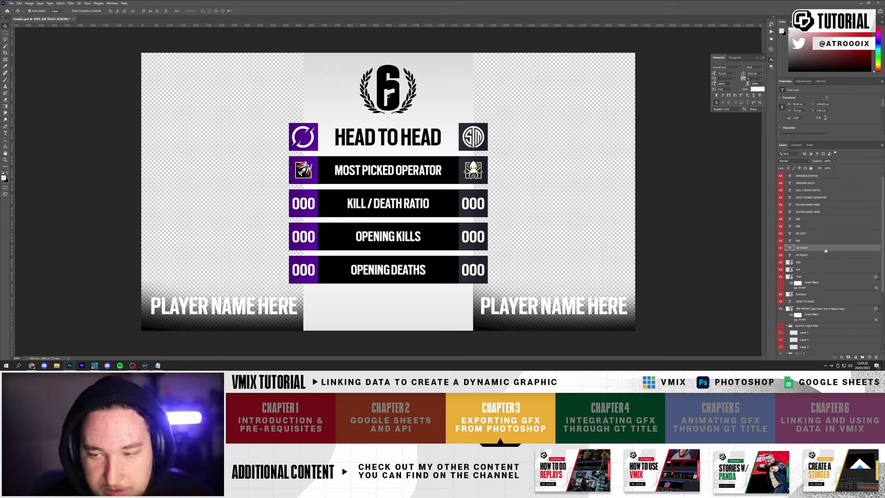
pyautogui.click(814, 226)
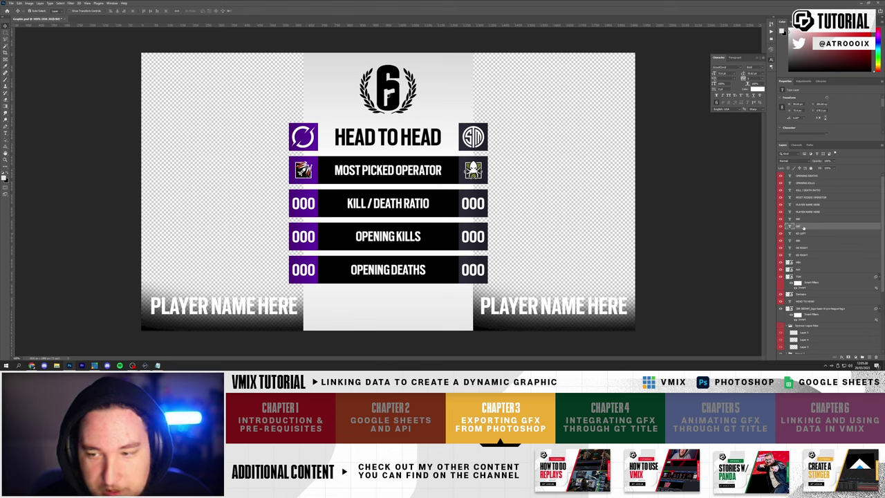
# - Rename the next 000 stat layers, starting with OK LEFT
pyautogui.doubleClick(804, 227)
pyautogui.press('Escape')
pyautogui.doubleClick(801, 226)
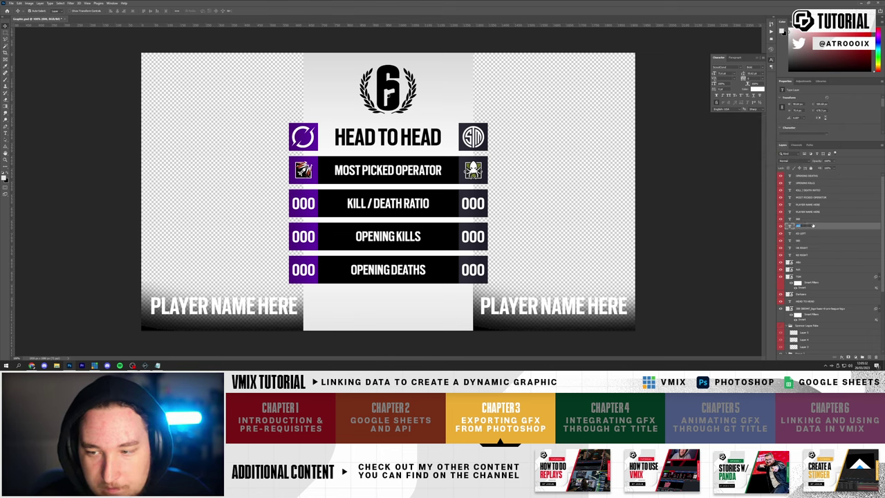
pyautogui.write('OK LEFT')
pyautogui.press('Return')
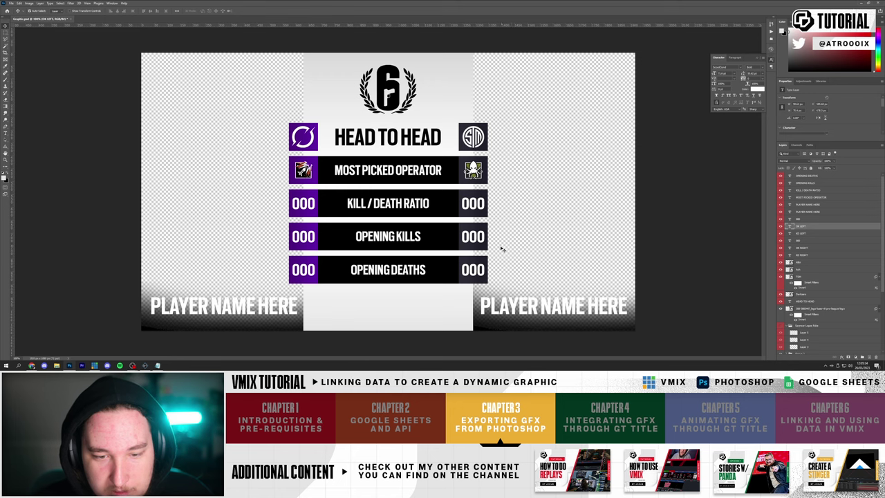
pyautogui.keyDown('ctrl'); pyautogui.click(471, 271); pyautogui.keyUp('ctrl')
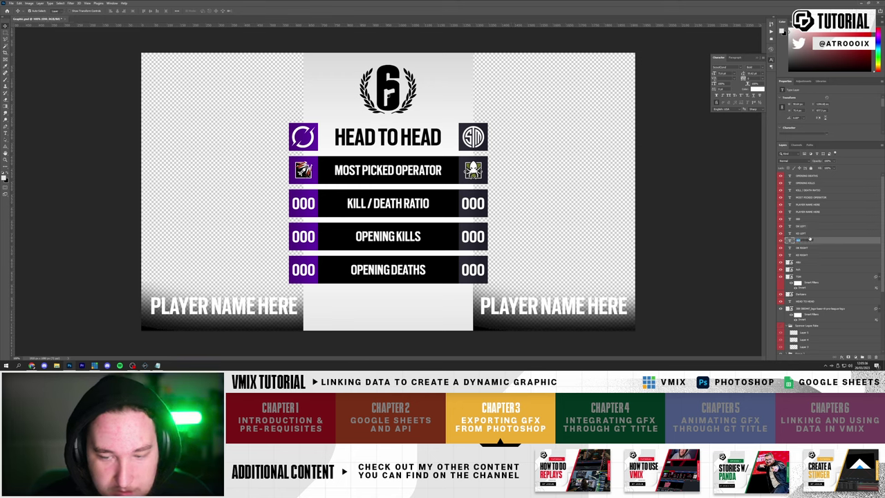
pyautogui.keyDown('ctrl'); pyautogui.click(306, 272); pyautogui.keyUp('ctrl')
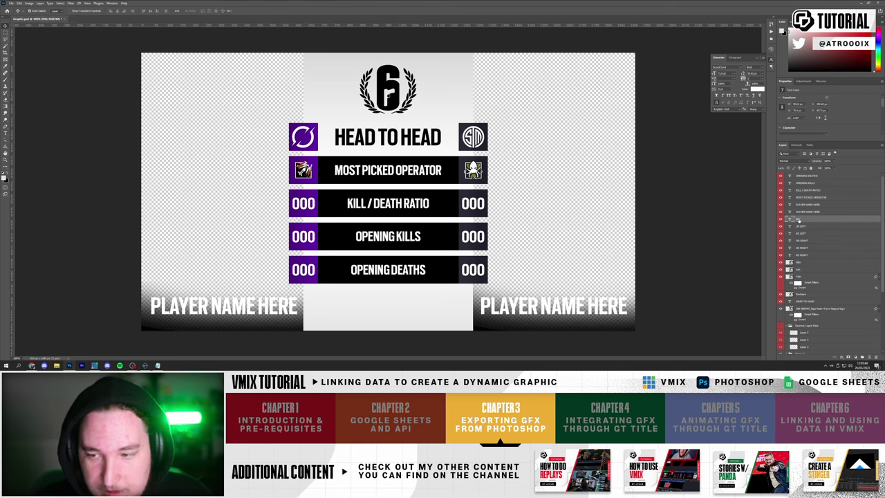
pyautogui.doubleClick(799, 219)
pyautogui.press('Return')
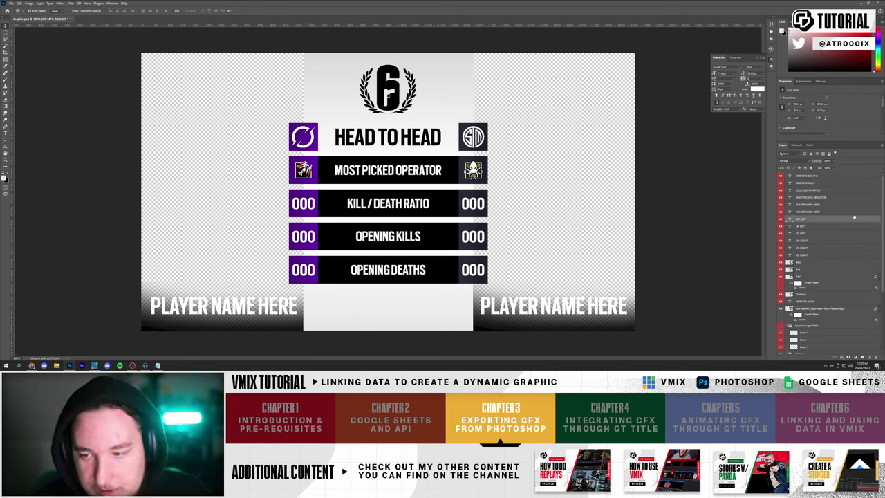
# - Reorder the number layers and rename the player name layers PLAYER NAME LEFT and RIGHT
pyautogui.click(814, 233)
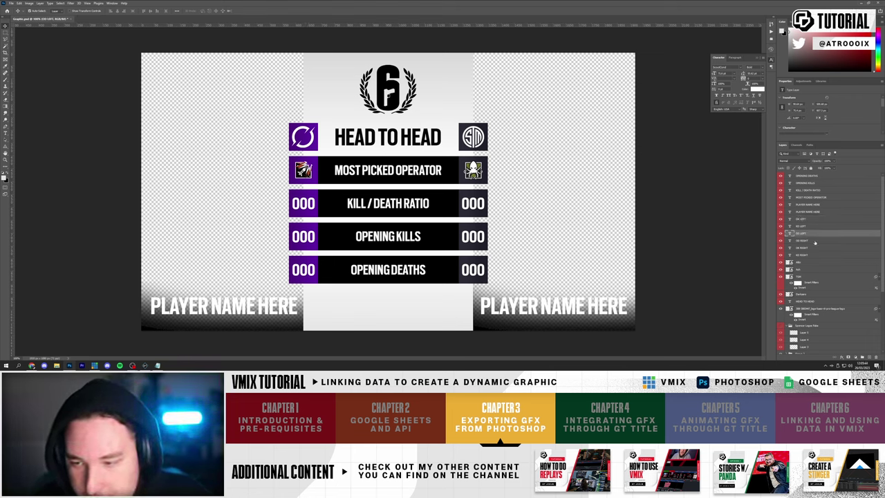
pyautogui.click(806, 247)
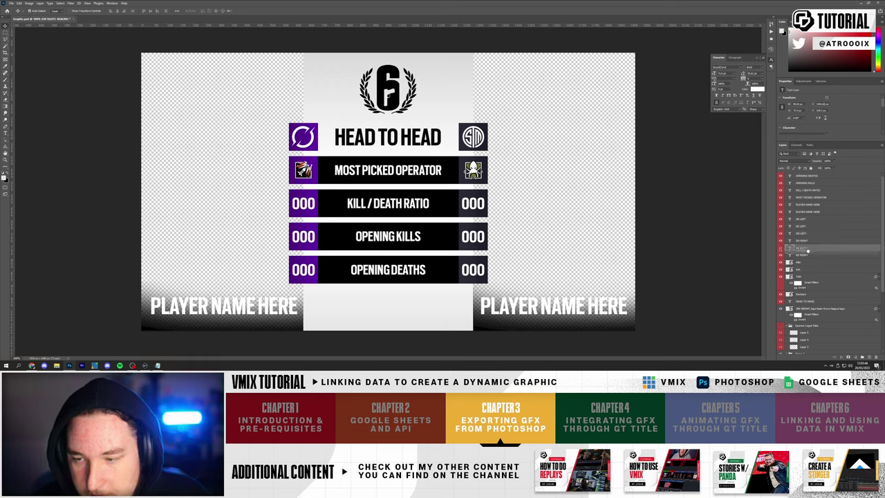
pyautogui.moveTo(807, 224); pyautogui.dragTo(810, 254)
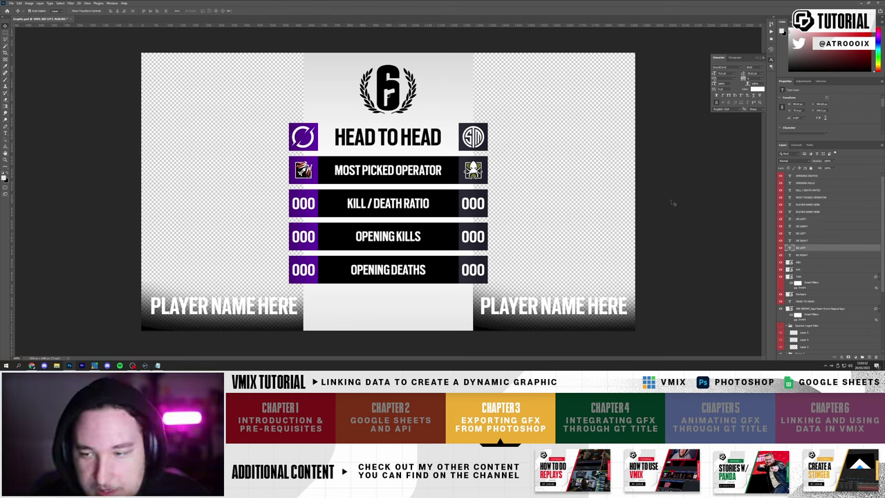
pyautogui.click(814, 211)
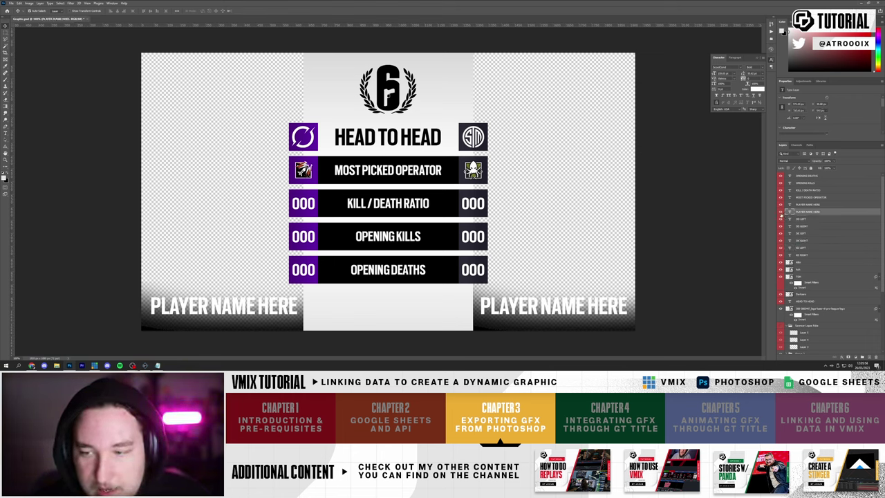
pyautogui.doubleClick(811, 212)
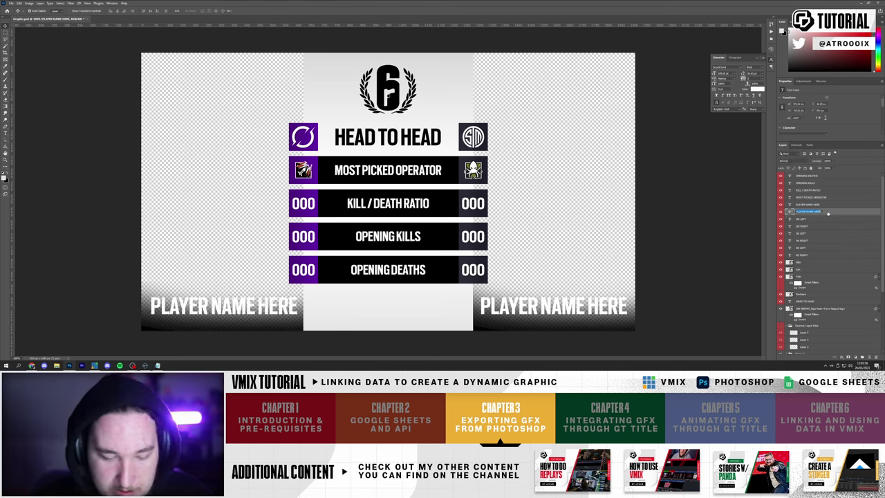
pyautogui.press('Return')
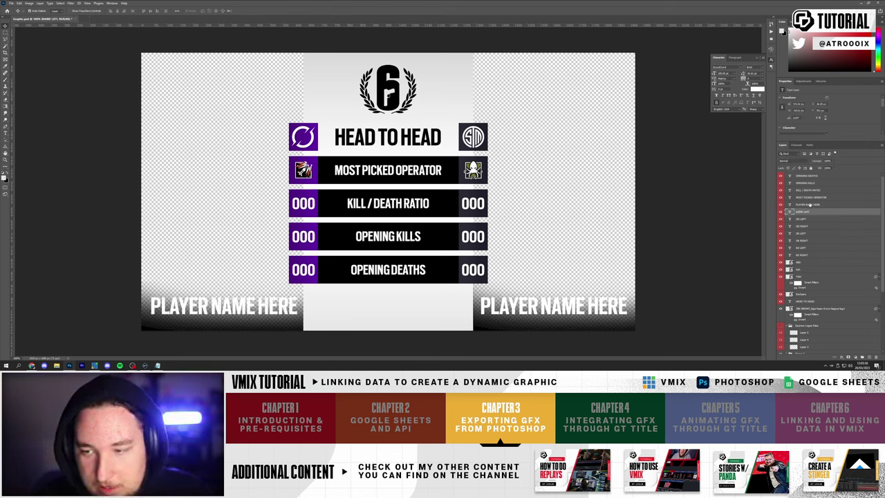
pyautogui.click(811, 205)
pyautogui.doubleClick(813, 205)
pyautogui.write('RIGHT')
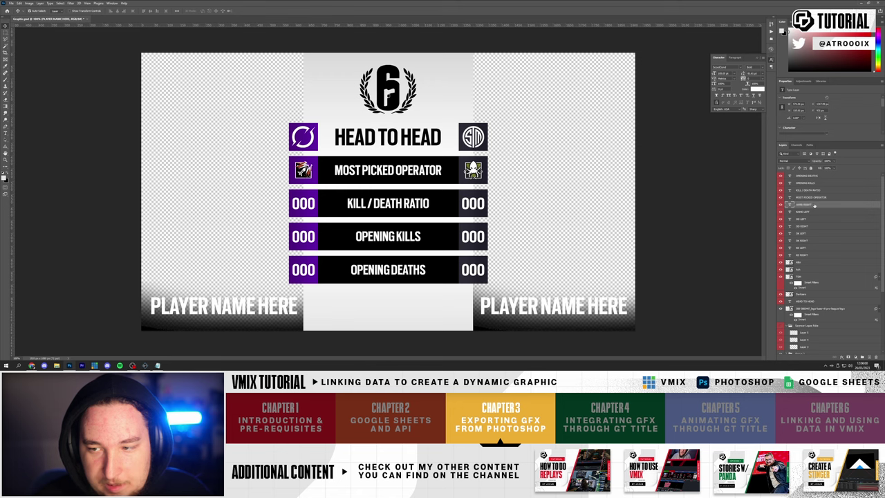
pyautogui.press('Return')
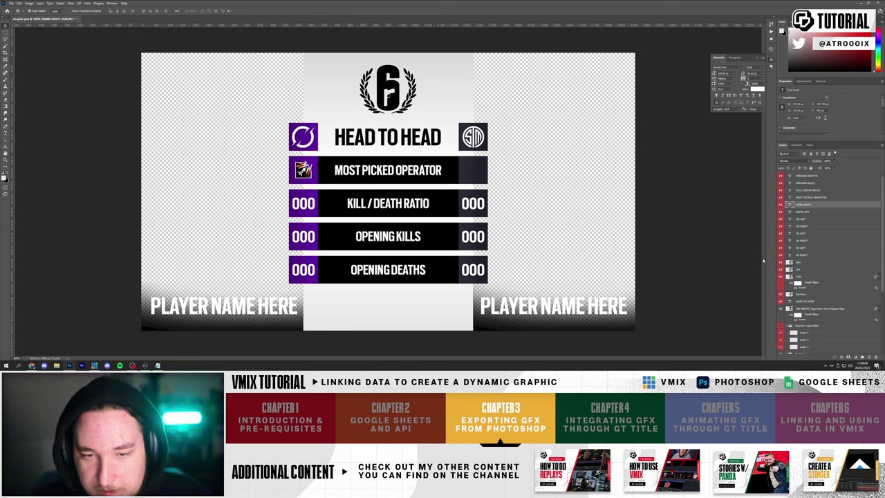
# - Delete both operator icon layers and the team logo layer
pyautogui.click(785, 263)
pyautogui.press('Delete')
pyautogui.press('Delete')
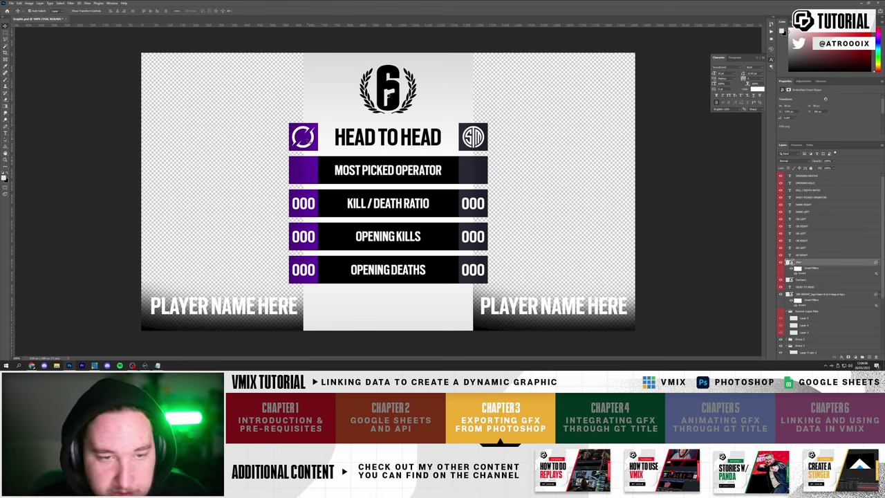
pyautogui.click(802, 280)
pyautogui.press('Delete')
pyautogui.press('Delete')
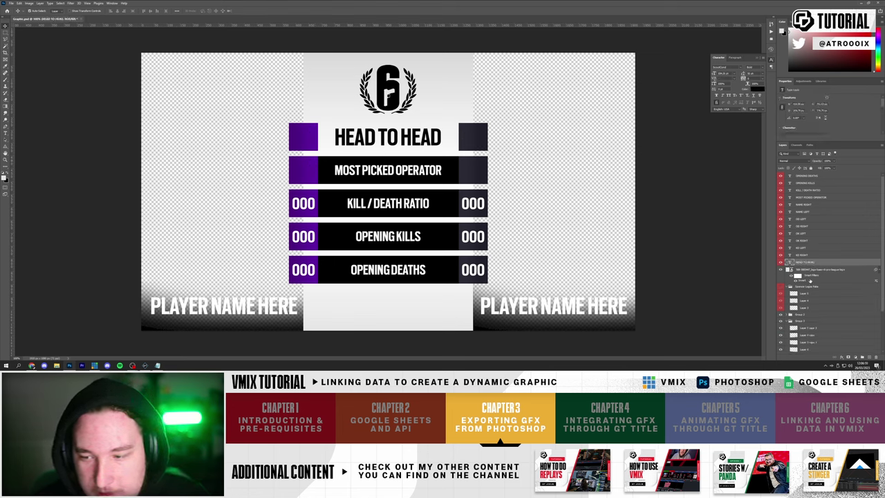
# - Rasterize the 6 logo smart object into a plain layer
pyautogui.click(812, 270)
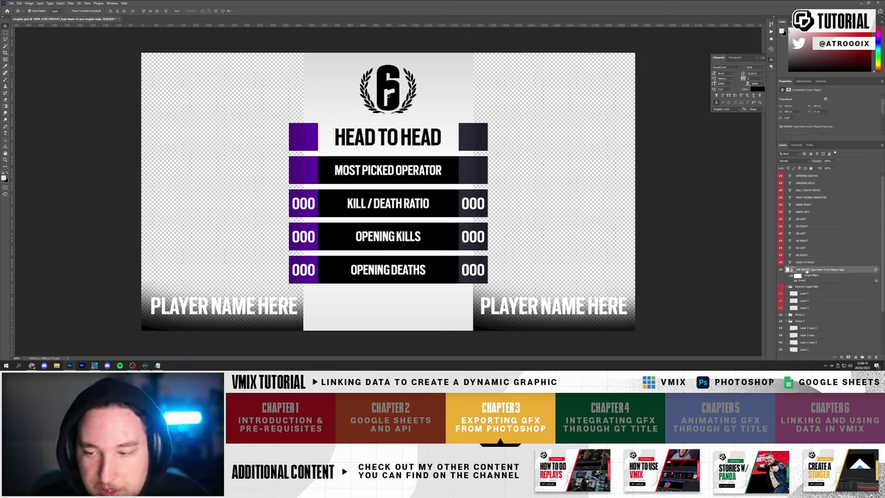
pyautogui.click(780, 270)
pyautogui.click(781, 270)
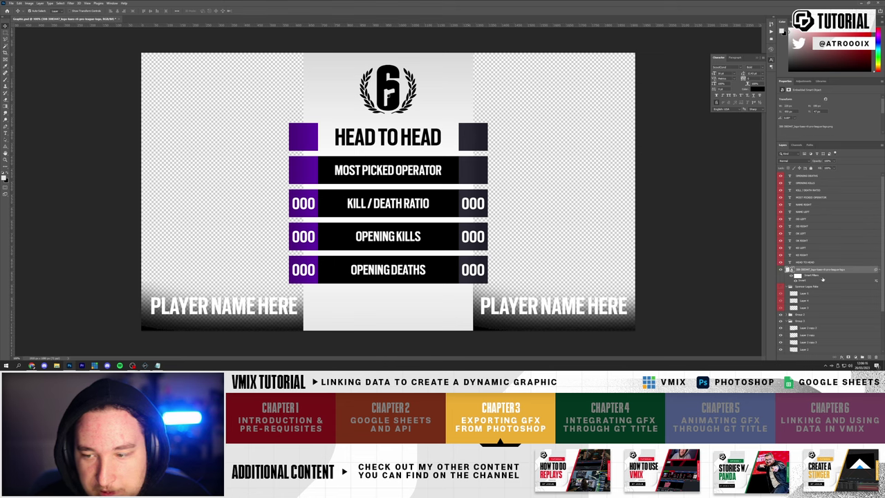
pyautogui.rightClick(814, 273)
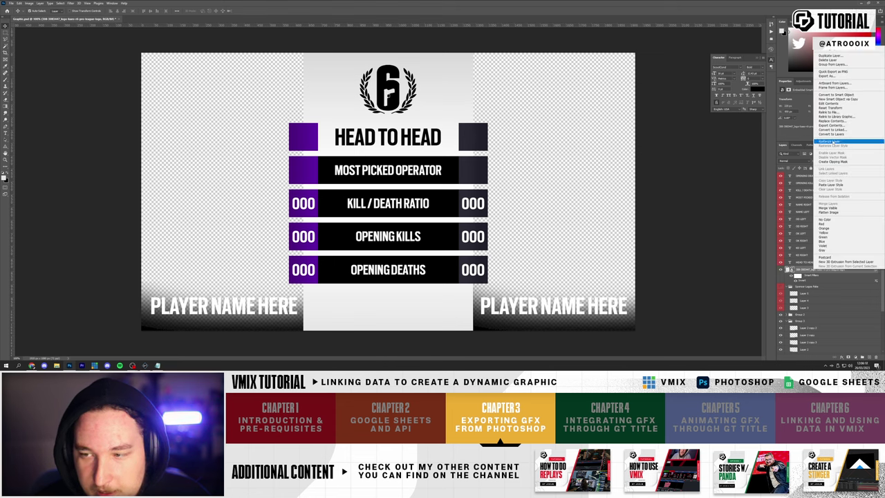
pyautogui.click(837, 142)
pyautogui.click(780, 270)
# - Show the sponsor logo layers, move Layers 1, 3 and 4 up and group them
pyautogui.click(780, 270)
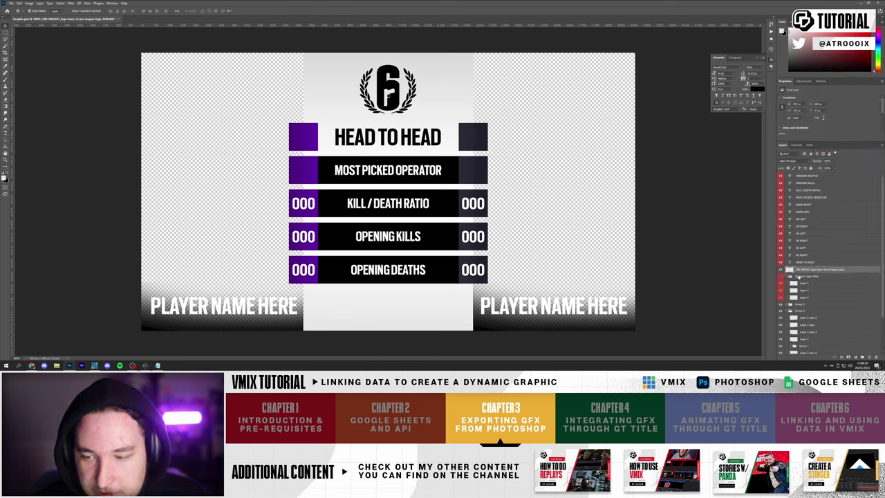
pyautogui.click(802, 276)
pyautogui.click(780, 276)
pyautogui.click(806, 284)
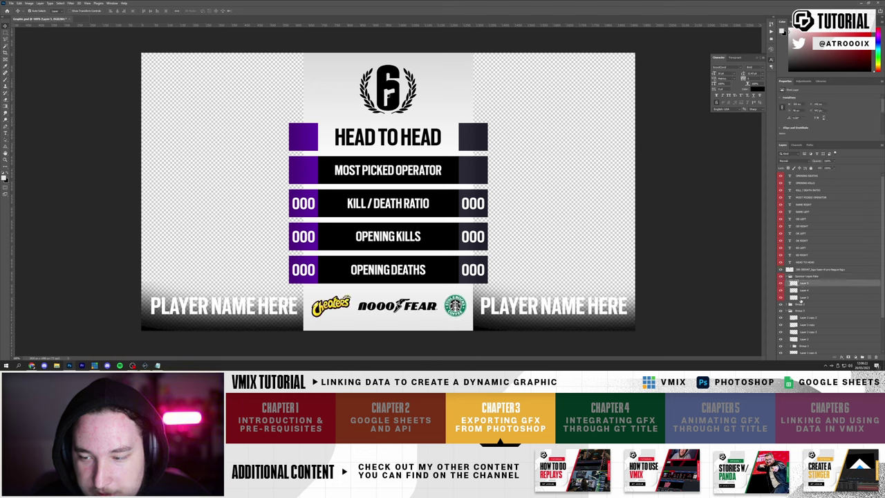
pyautogui.keyDown('shift'); pyautogui.click(803, 297); pyautogui.keyUp('shift')
pyautogui.moveTo(803, 297); pyautogui.dragTo(804, 273)
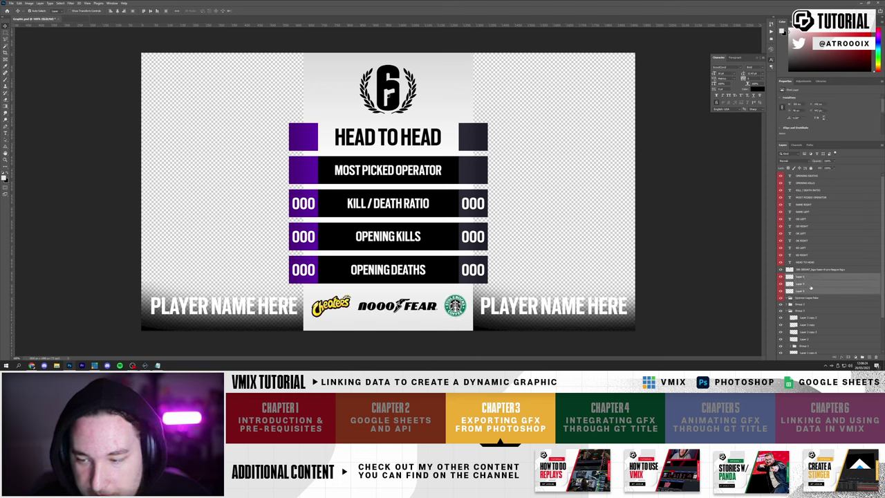
pyautogui.hotkey('ctrl', 'g')
# - Rasterize the layer styles of Group 2's Rectangle 1 copy layers
pyautogui.click(780, 269)
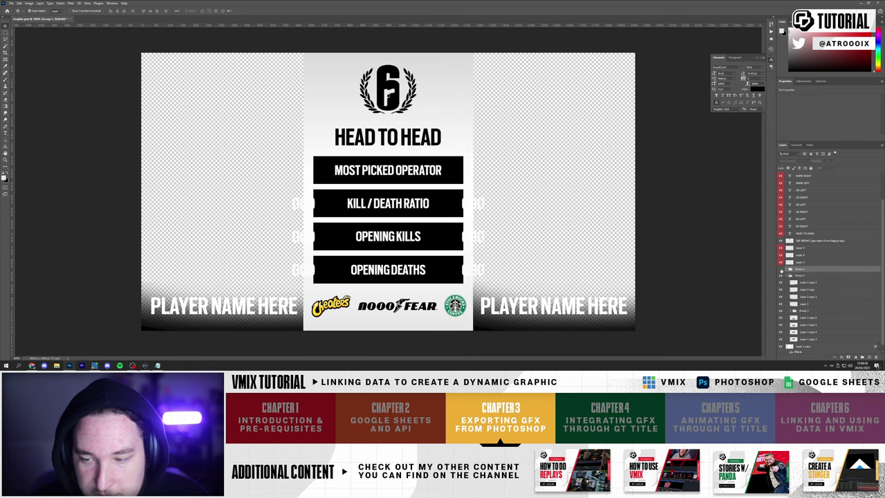
pyautogui.click(780, 269)
pyautogui.click(780, 269)
pyautogui.click(781, 269)
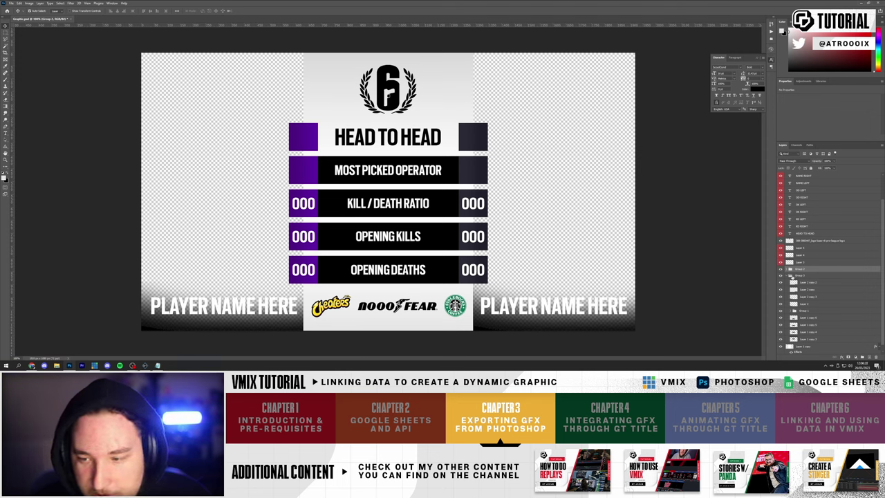
pyautogui.click(789, 269)
pyautogui.scroll(-3, 802, 269)
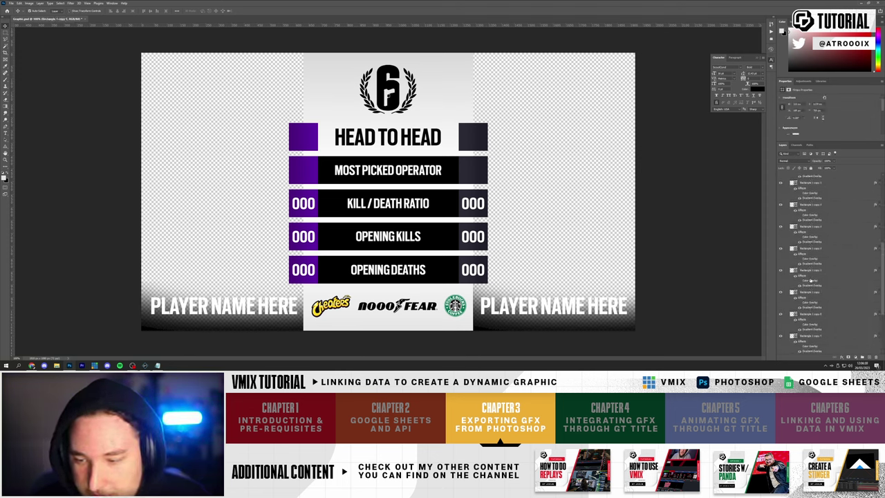
pyautogui.click(811, 281)
pyautogui.keyDown('shift'); pyautogui.click(818, 278); pyautogui.keyUp('shift')
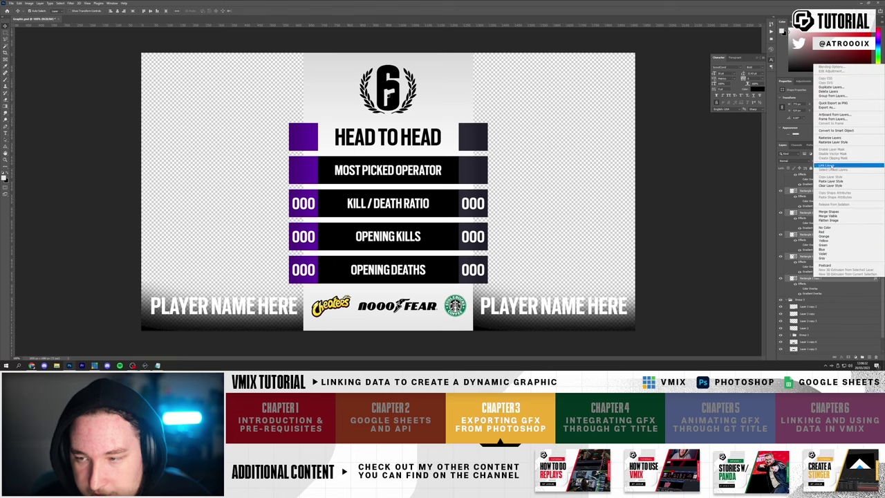
pyautogui.rightClick(818, 214)
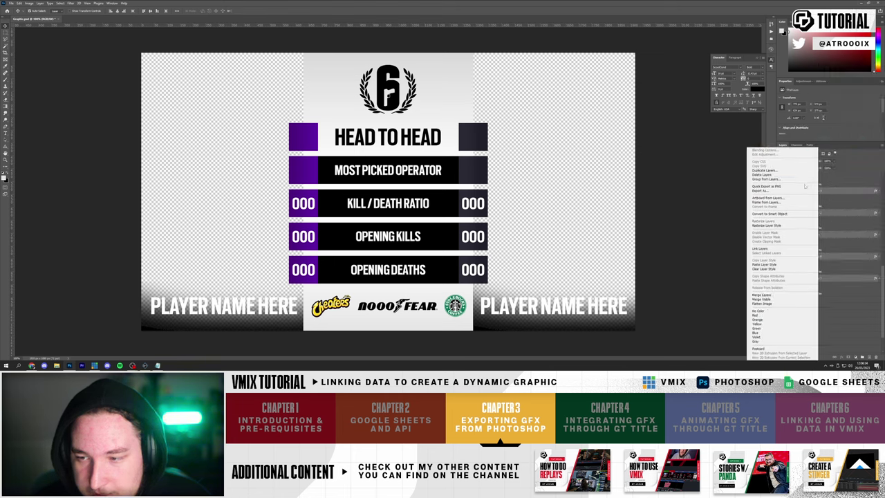
pyautogui.click(768, 226)
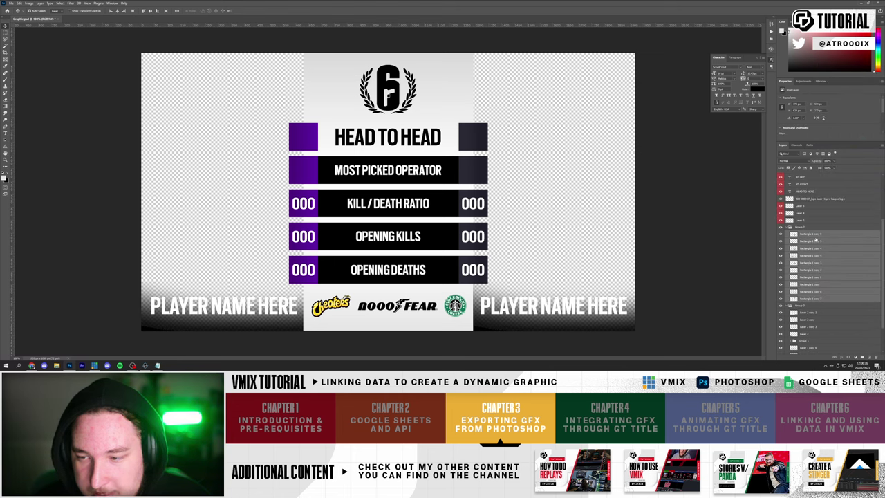
# - Drag Group 2's layers up out of the group
pyautogui.click(801, 299)
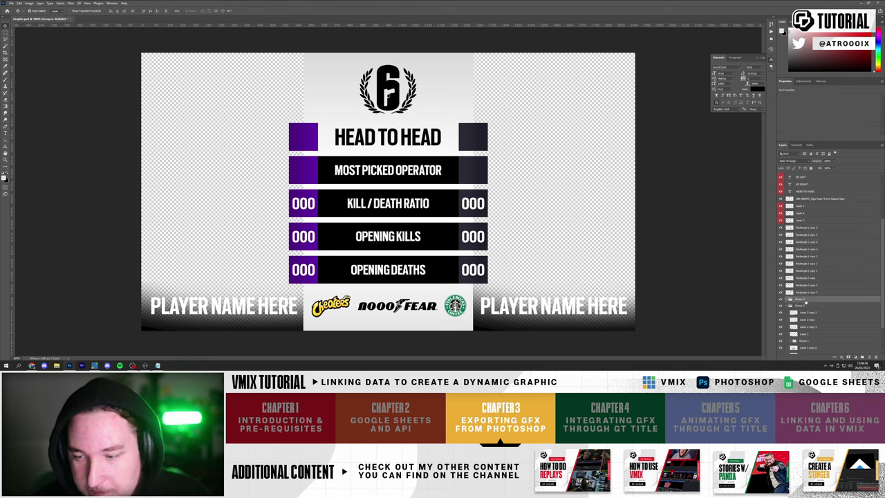
pyautogui.click(780, 298)
pyautogui.click(781, 298)
pyautogui.click(780, 298)
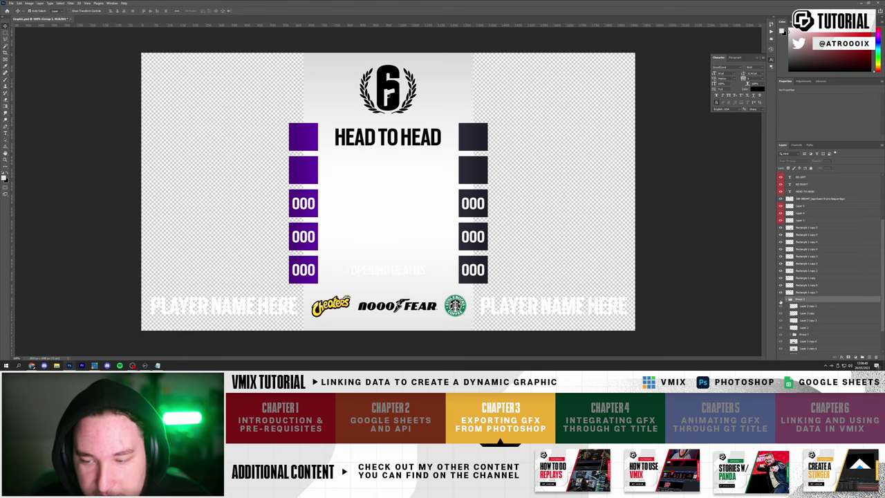
pyautogui.click(780, 299)
pyautogui.scroll(-2, 795, 308)
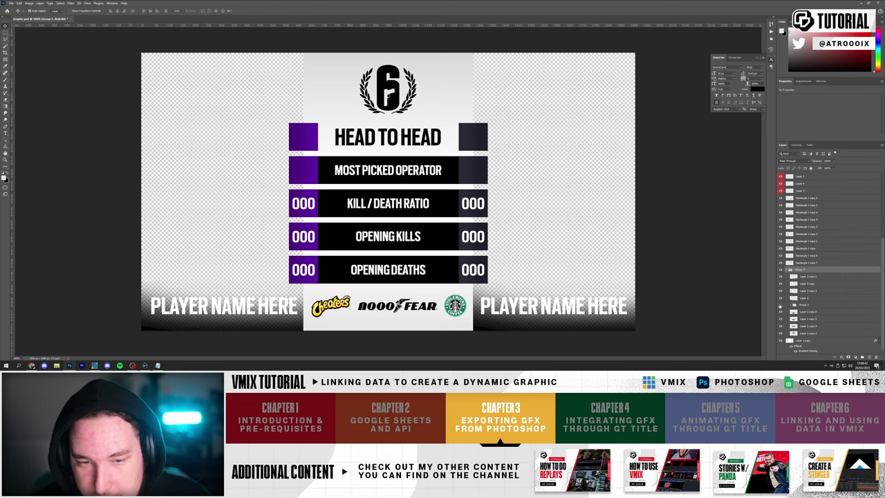
pyautogui.scroll(1, 795, 304)
pyautogui.click(809, 310)
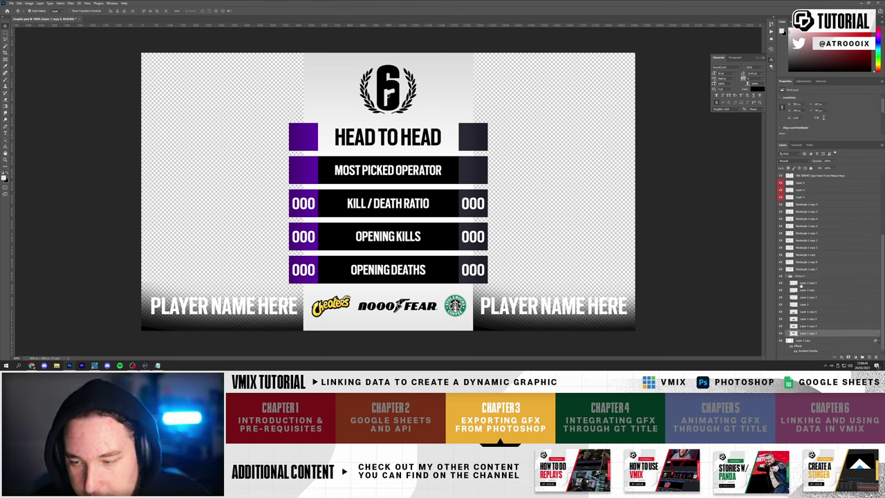
pyautogui.click(803, 276)
pyautogui.click(806, 284)
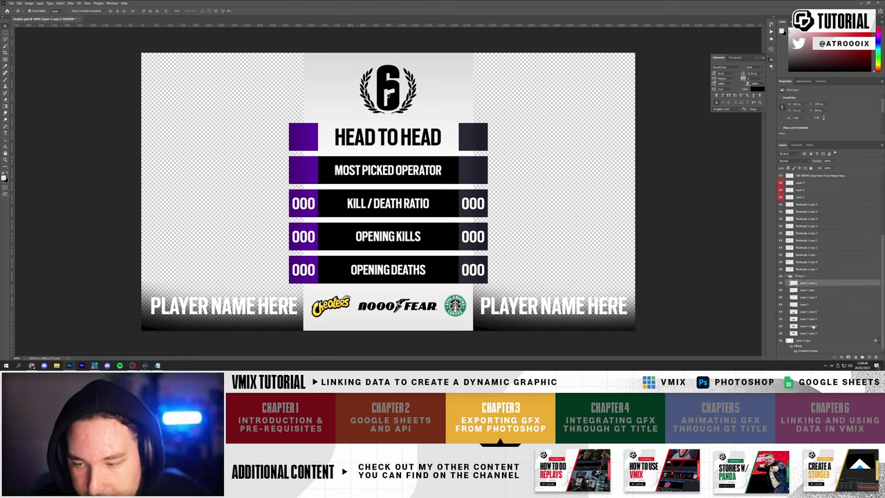
pyautogui.keyDown('shift'); pyautogui.click(806, 333); pyautogui.keyUp('shift')
pyautogui.moveTo(806, 333); pyautogui.dragTo(806, 271)
# - Reveal the light grey background layer and rasterize its gradient layer style
pyautogui.click(779, 341)
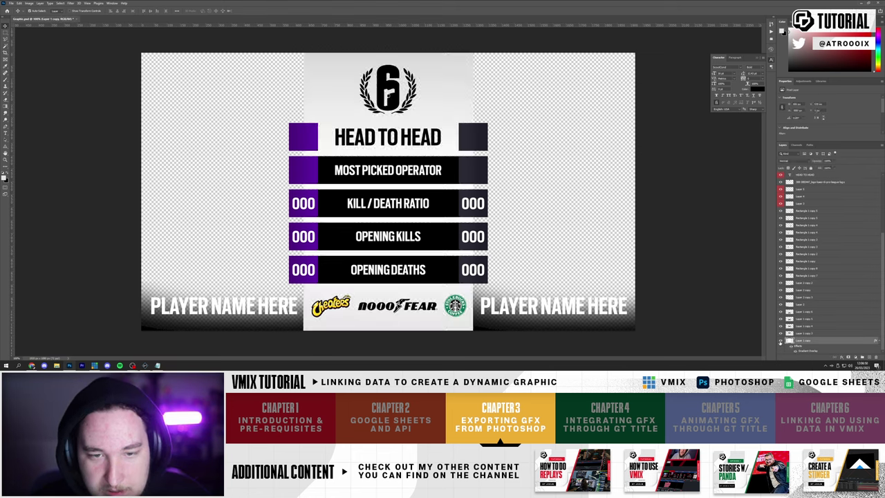
pyautogui.rightClick(810, 339)
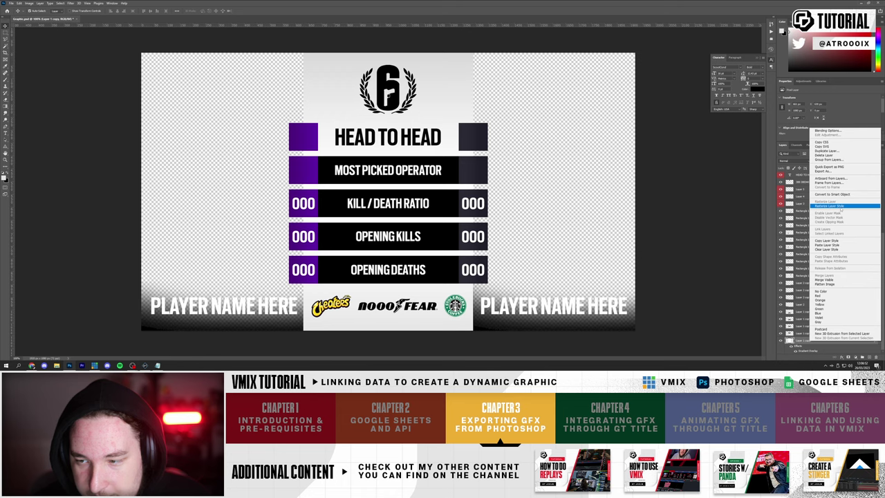
pyautogui.click(822, 208)
pyautogui.scroll(4, 817, 207)
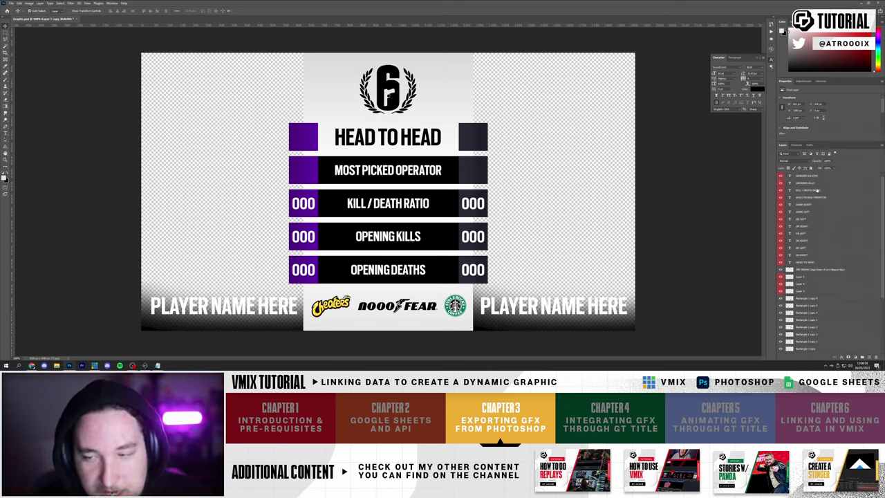
pyautogui.scroll(-4, 878, 283)
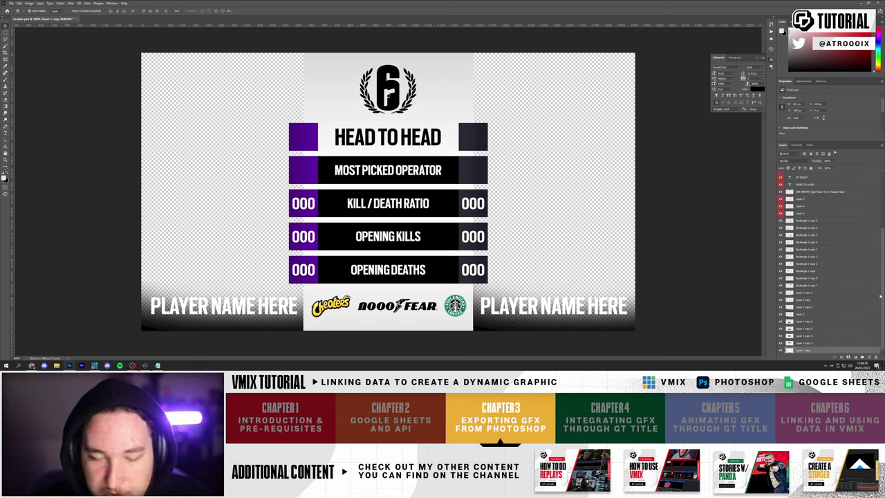
pyautogui.scroll(4, 879, 299)
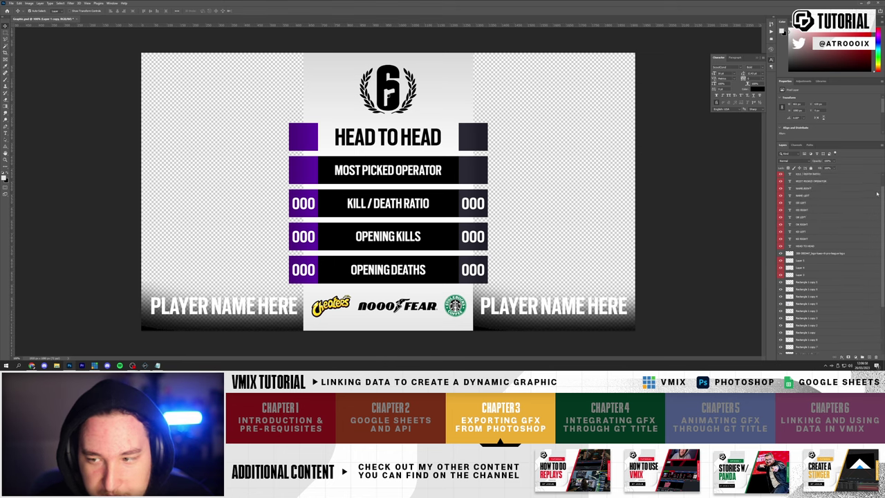
# - Save the design as vMix GFX.psd in the Graphic folder, accepting Maximize Compatibility
pyautogui.click(11, 3)
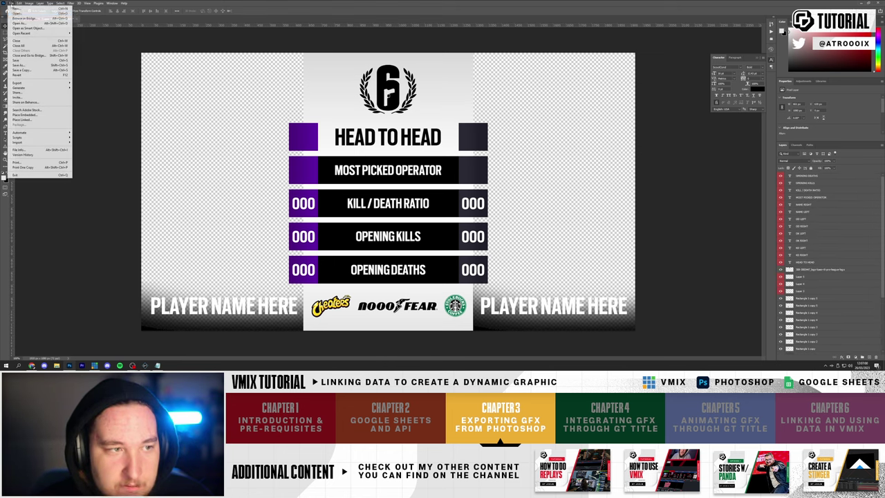
pyautogui.click(28, 68)
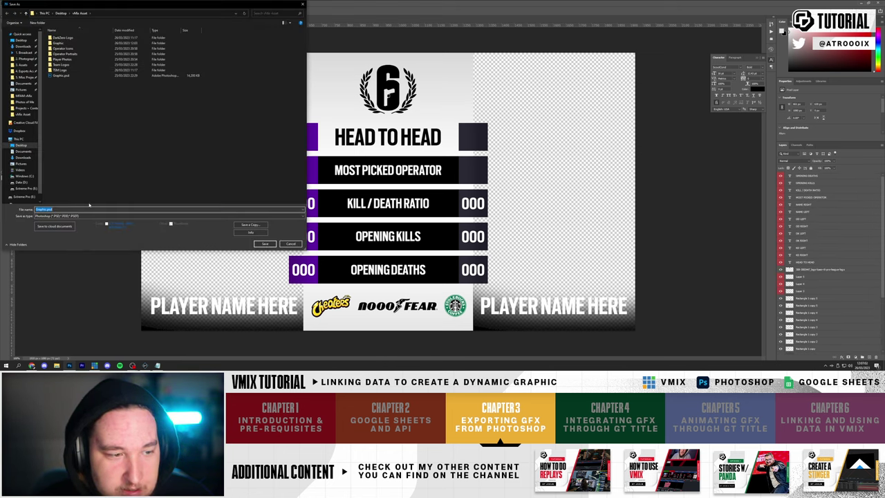
pyautogui.doubleClick(66, 44)
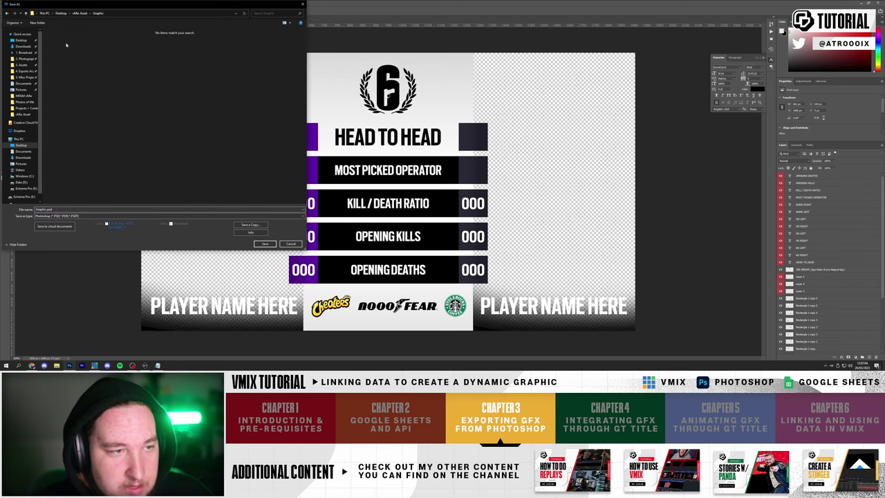
pyautogui.doubleClick(57, 209)
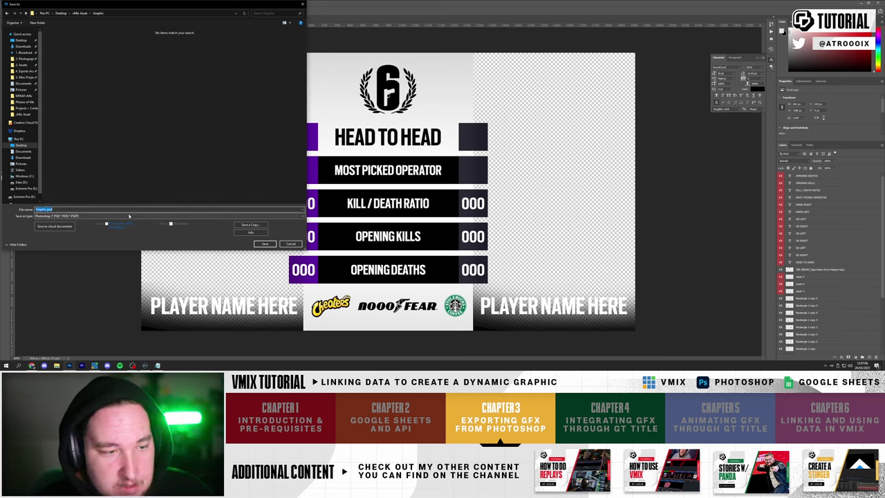
pyautogui.write('Vmi')
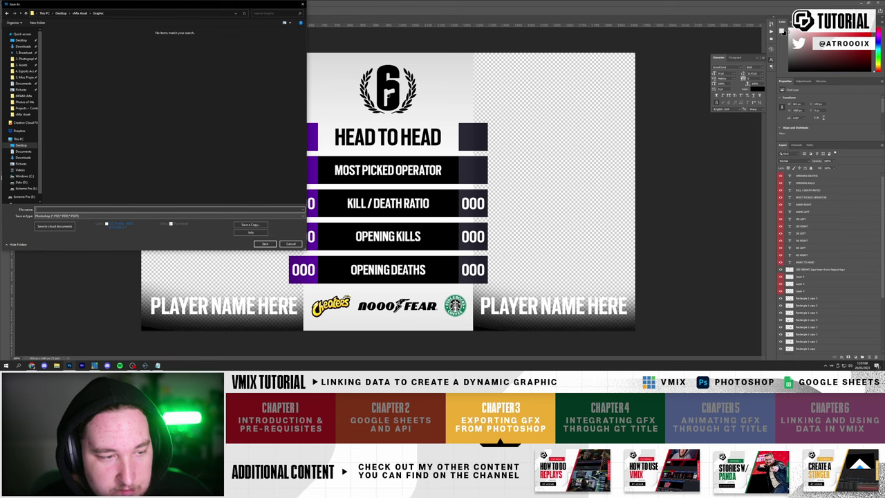
pyautogui.press('Return')
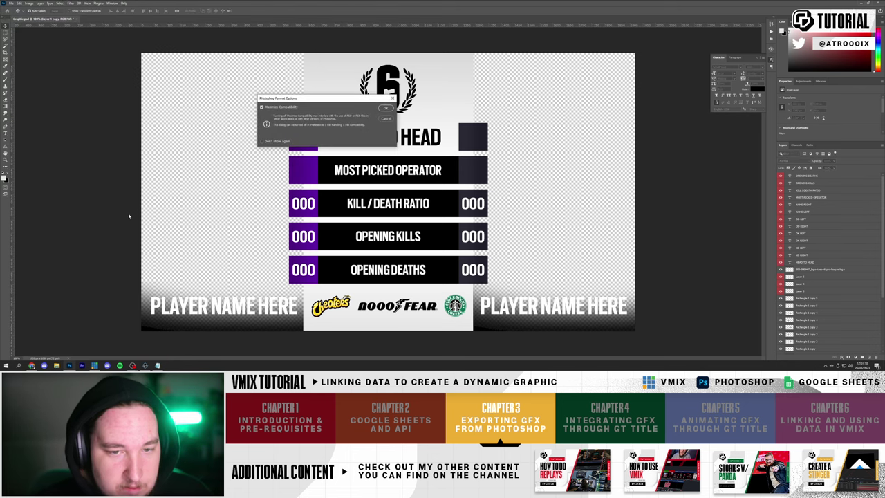
pyautogui.click(385, 108)
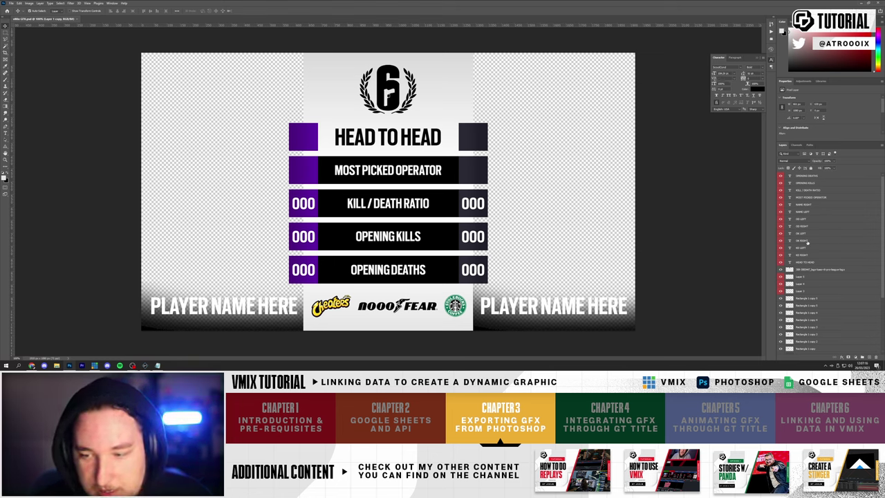
# - Hide the text layers and move two squares as a trial, then undo to restore them
pyautogui.click(804, 262)
pyautogui.keyDown('shift'); pyautogui.click(804, 176); pyautogui.keyUp('shift')
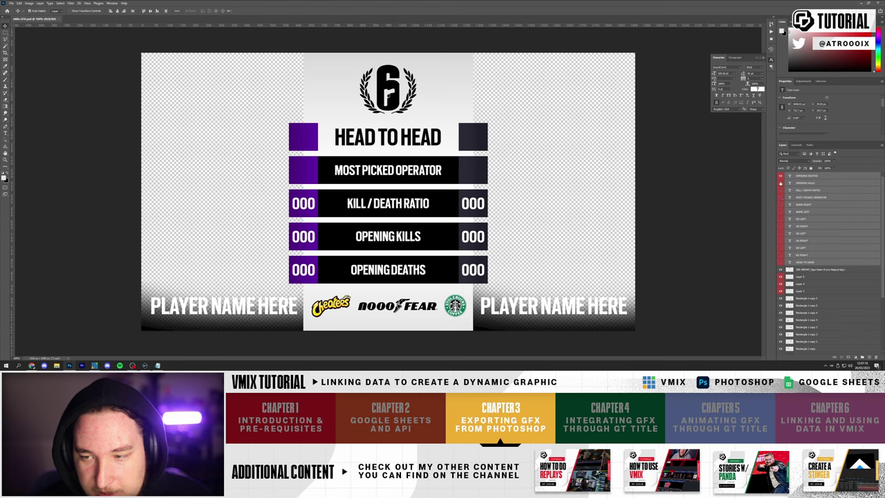
pyautogui.click(780, 177)
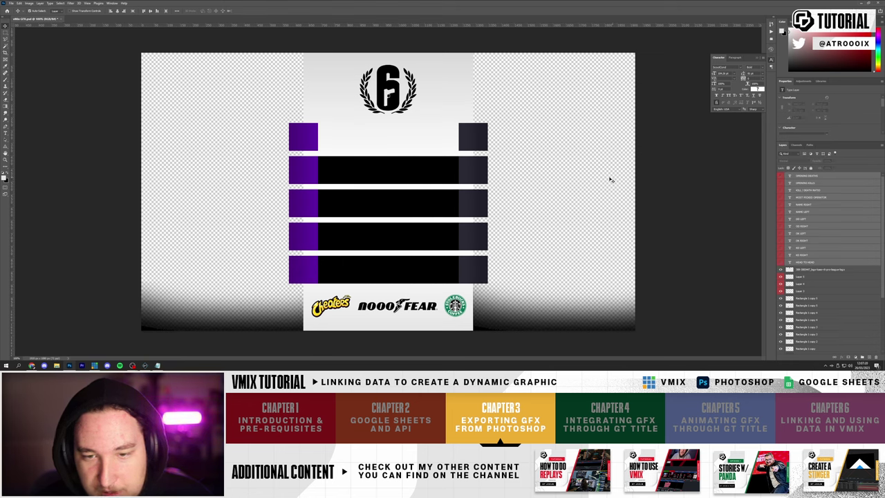
pyautogui.click(488, 179)
pyautogui.moveTo(473, 136); pyautogui.dragTo(517, 141)
pyautogui.moveTo(473, 170); pyautogui.dragTo(529, 191)
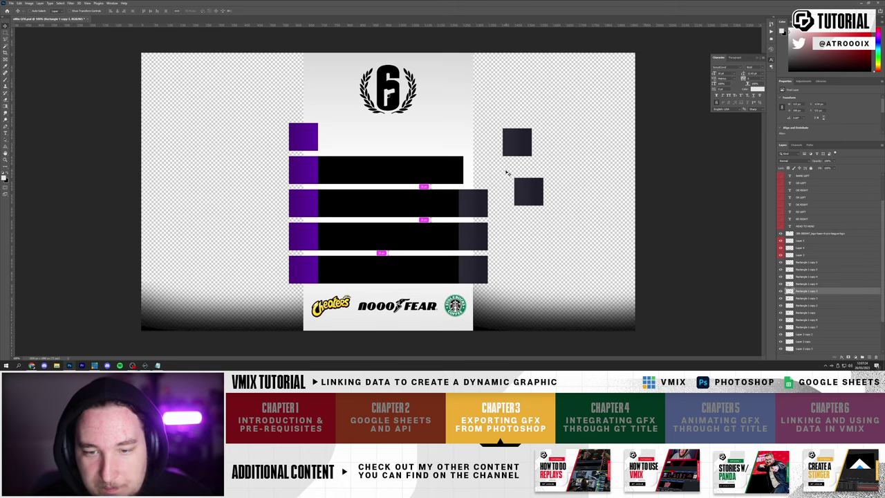
pyautogui.hotkey('ctrl', 'z')
pyautogui.hotkey('ctrl', 'z')
pyautogui.hotkey('ctrl', 'z')
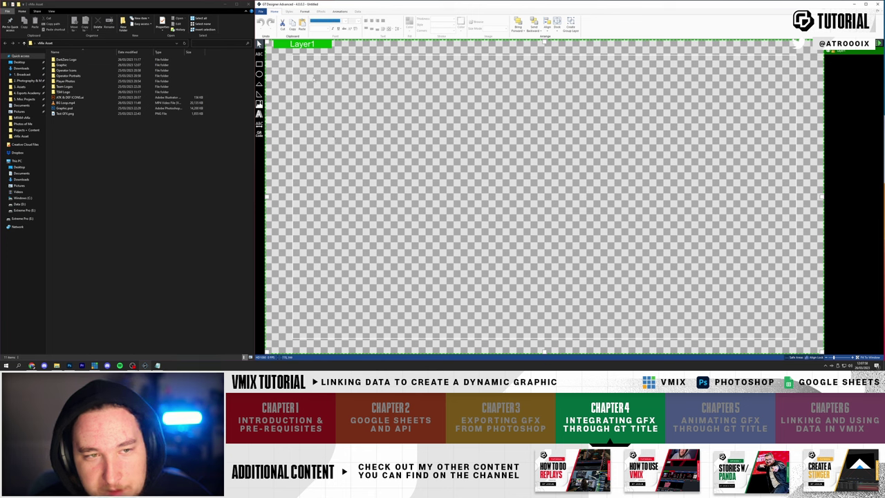
# - Import vMix GFX.psd from vMix Asset > Graphic as a layered PSD
pyautogui.click(261, 12)
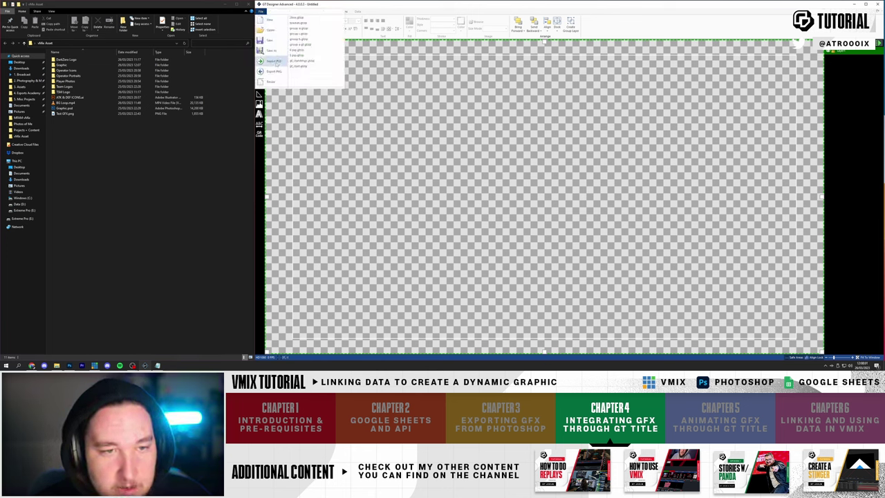
pyautogui.click(277, 62)
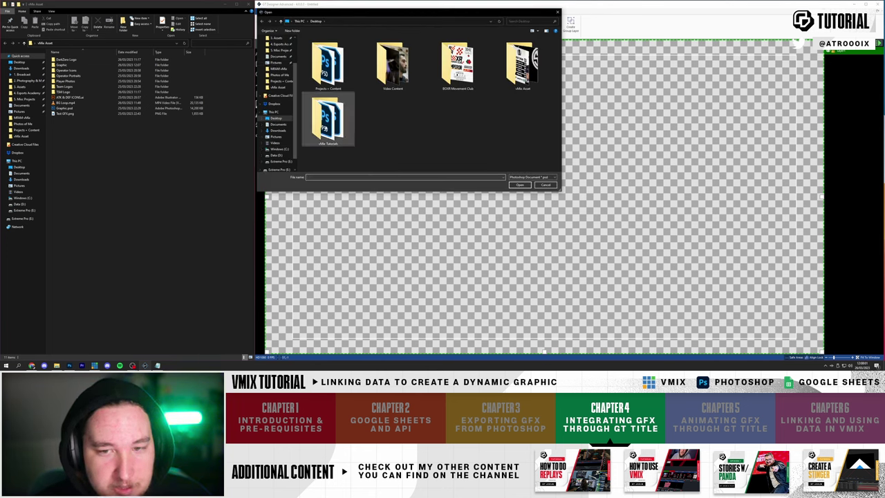
pyautogui.doubleClick(522, 63)
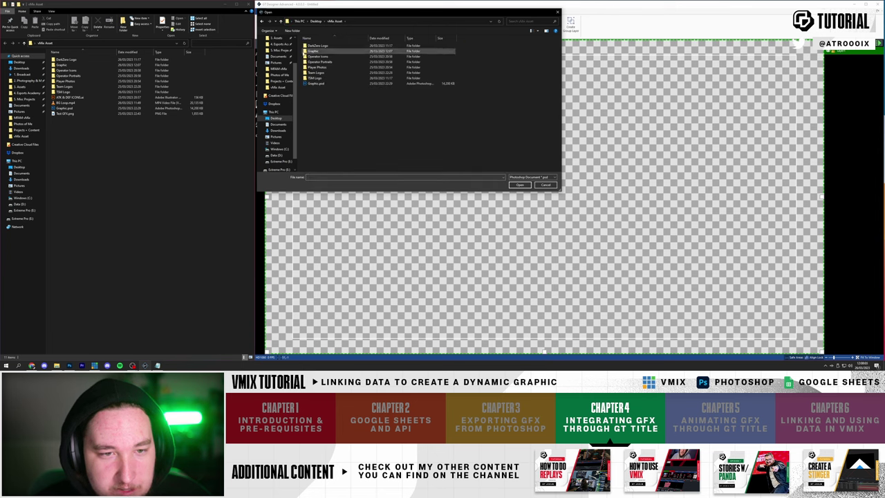
pyautogui.doubleClick(313, 51)
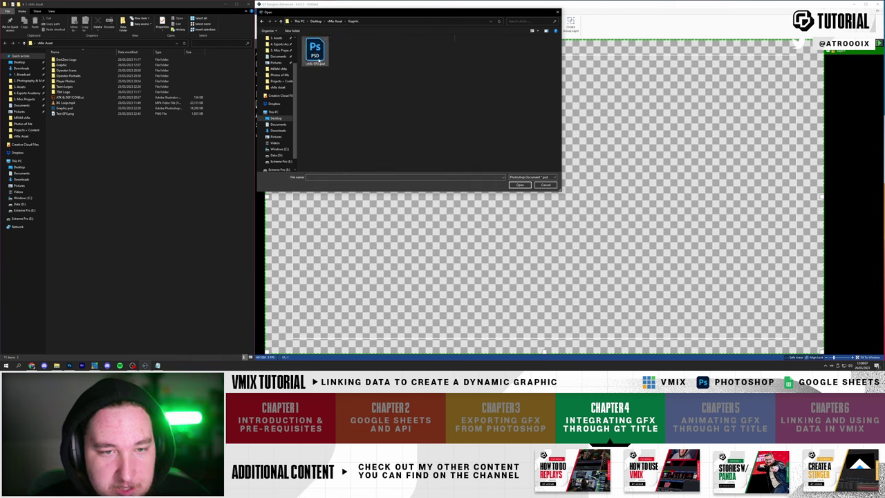
pyautogui.click(315, 51)
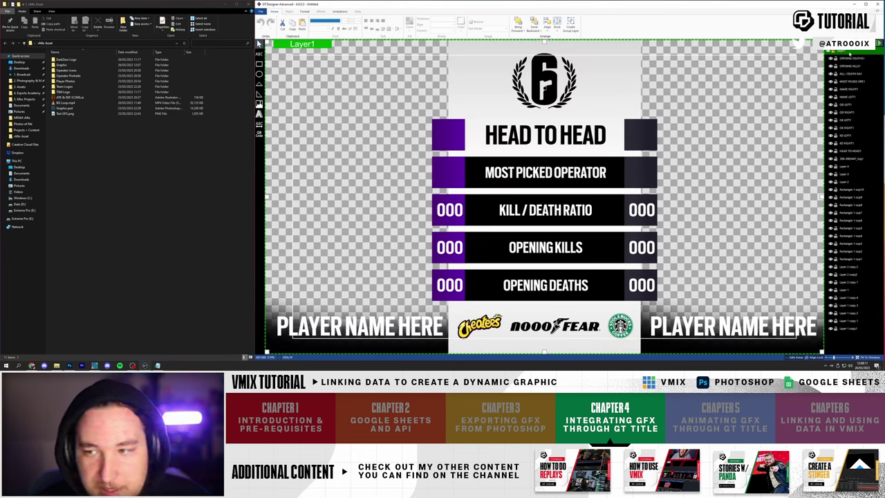
# - Select the stat layers and nudge the right kill/death 000 value into alignment
pyautogui.click(856, 236)
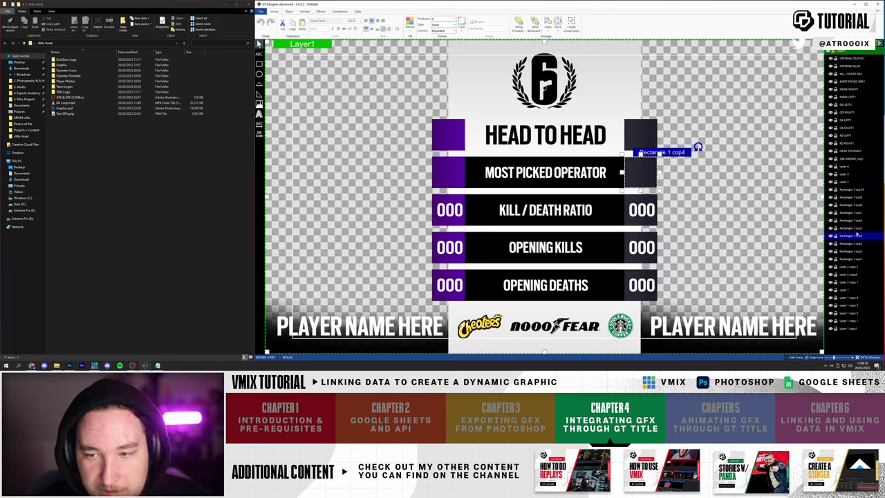
pyautogui.click(856, 269)
pyautogui.press('Up')
pyautogui.press('Up')
pyautogui.press('Up')
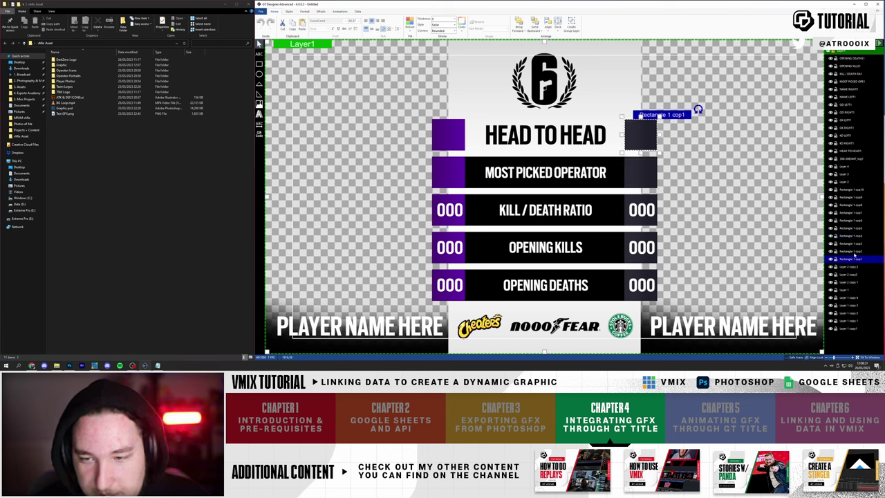
pyautogui.click(622, 176)
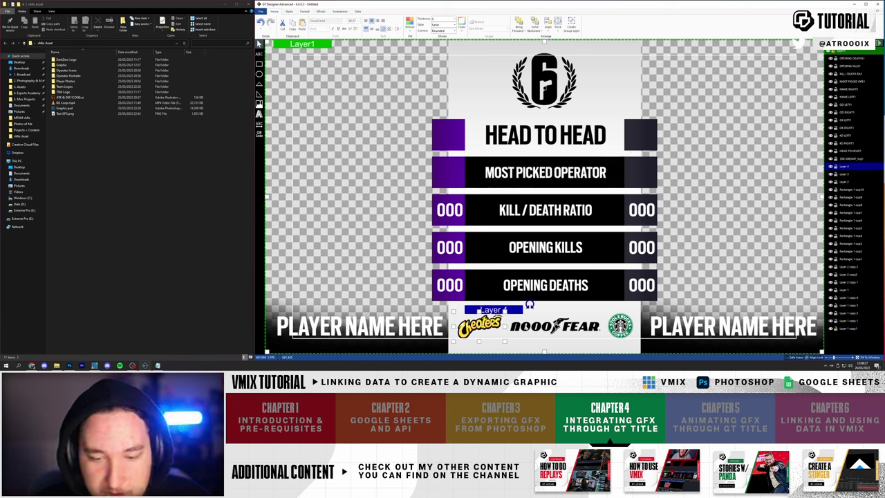
pyautogui.click(732, 326)
pyautogui.click(360, 326)
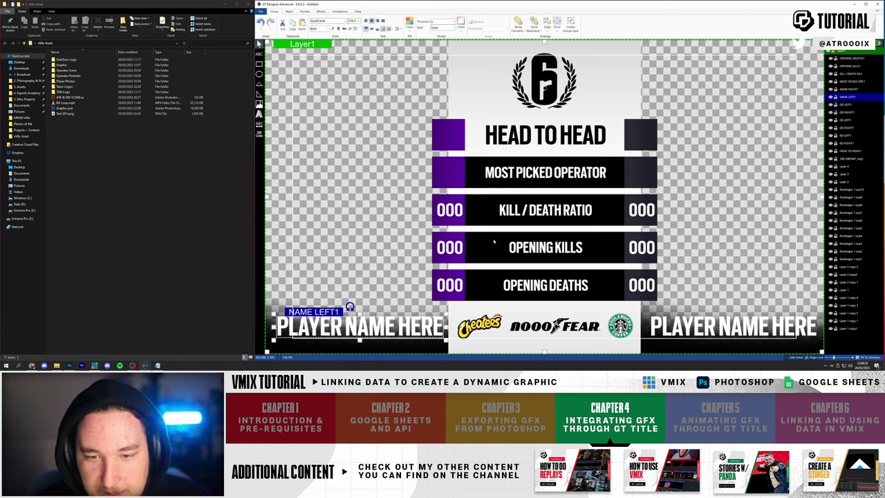
pyautogui.click(450, 209)
pyautogui.click(641, 211)
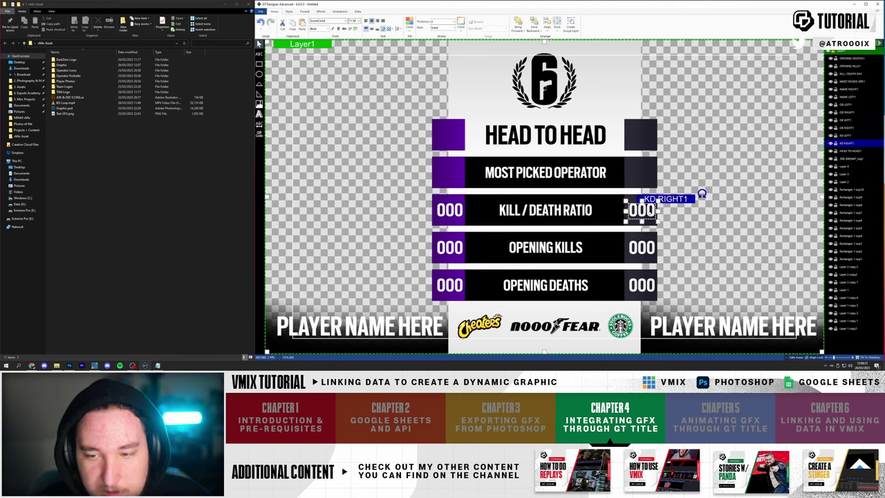
pyautogui.moveTo(643, 210); pyautogui.dragTo(640, 210)
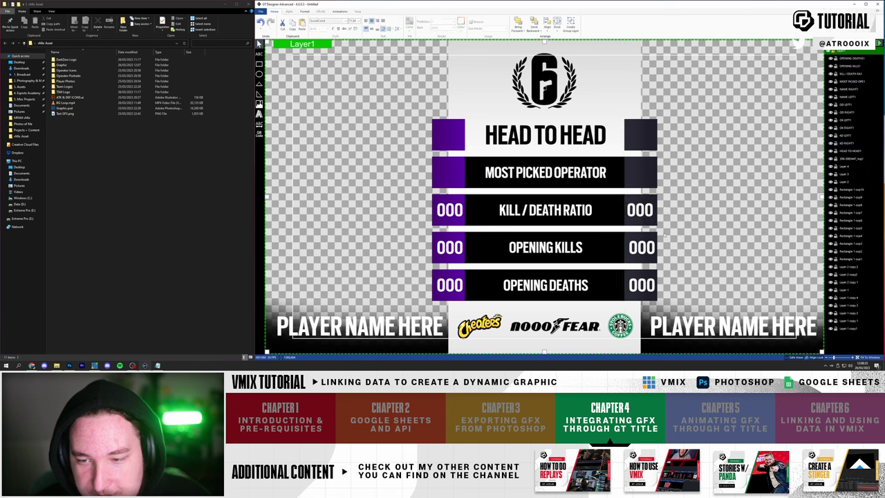
pyautogui.click(655, 211)
# - Align the opening kills and deaths values on both sides, shifting the left values slightly left
pyautogui.click(640, 248)
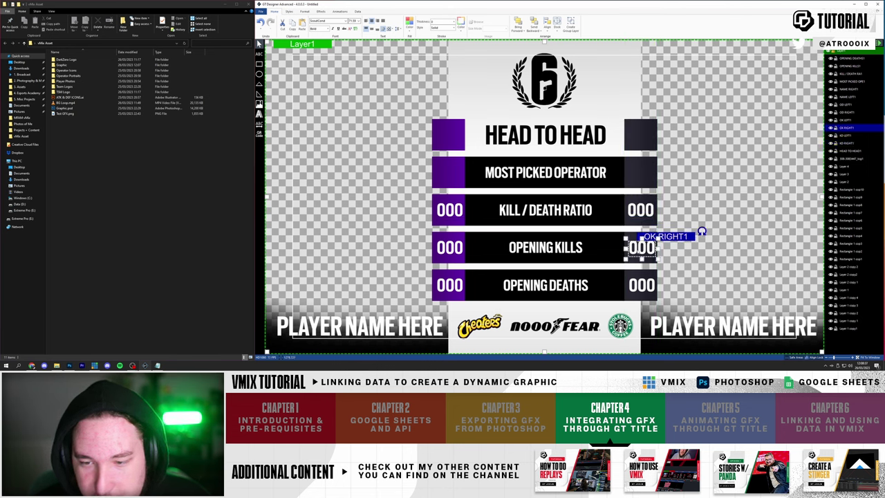
pyautogui.moveTo(649, 252); pyautogui.dragTo(653, 251)
pyautogui.click(638, 288)
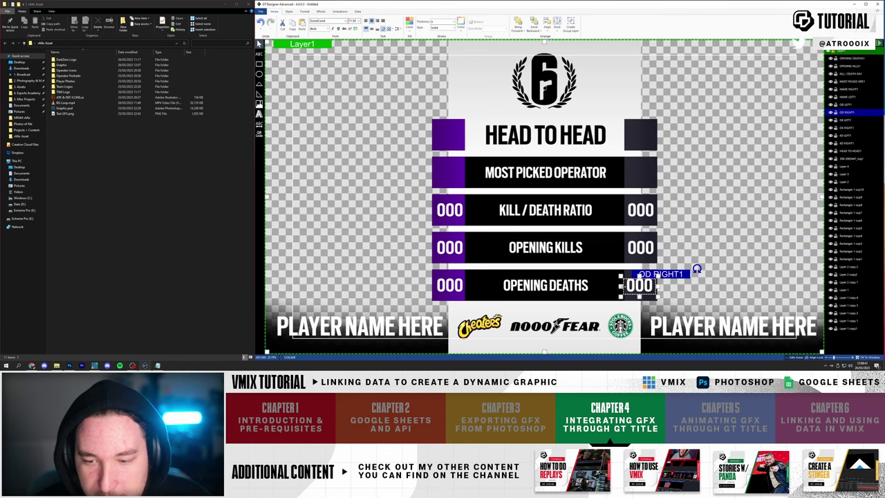
pyautogui.moveTo(654, 285); pyautogui.dragTo(657, 283)
pyautogui.click(467, 288)
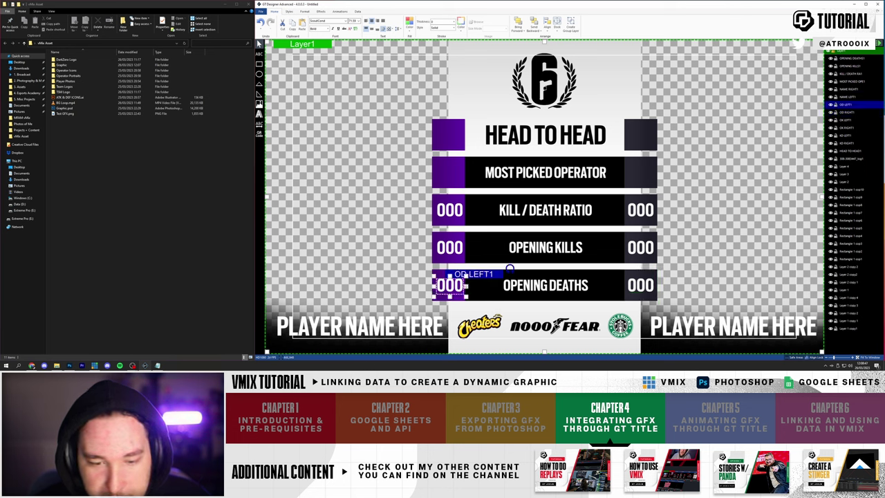
pyautogui.moveTo(468, 287); pyautogui.dragTo(463, 288)
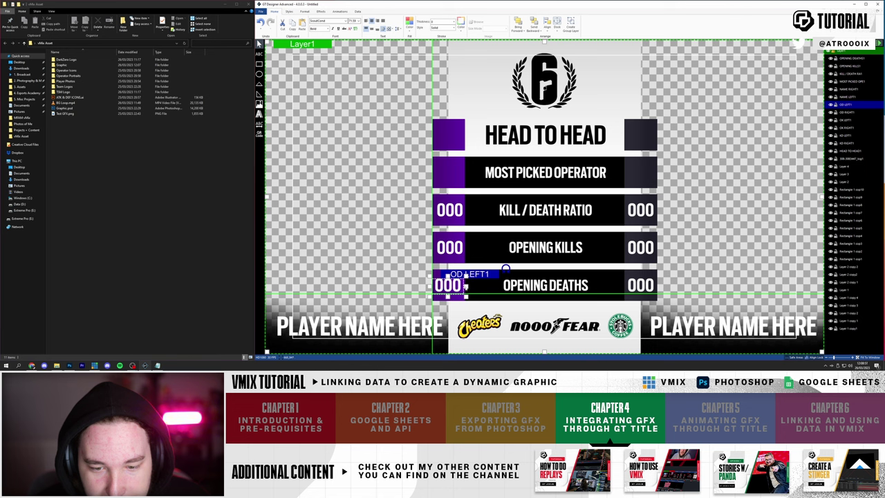
pyautogui.click(464, 248)
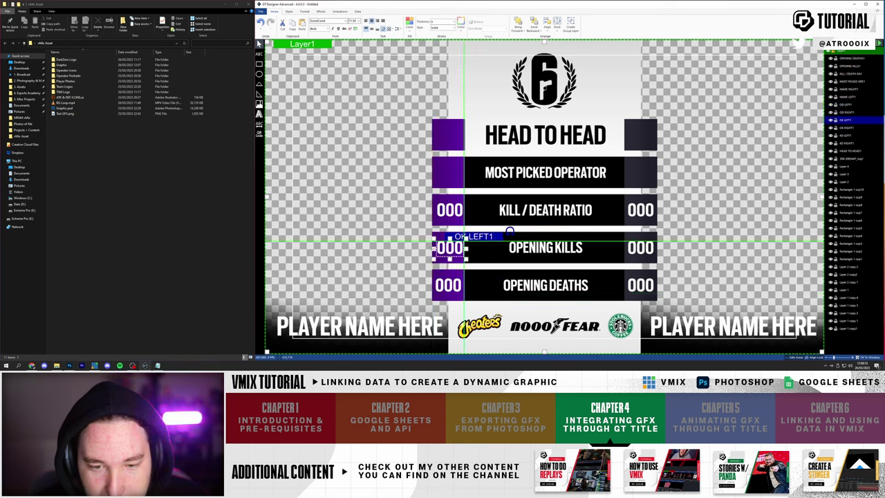
pyautogui.moveTo(465, 249); pyautogui.dragTo(461, 249)
pyautogui.click(449, 210)
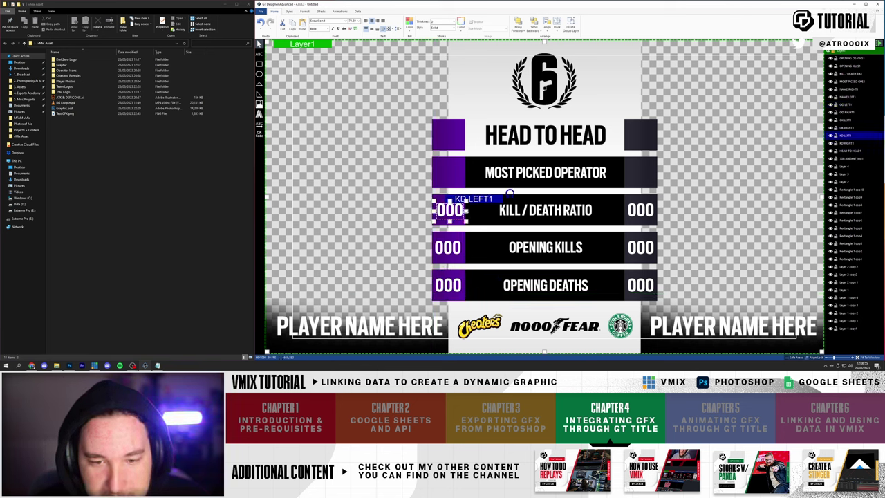
pyautogui.moveTo(449, 210); pyautogui.dragTo(447, 210)
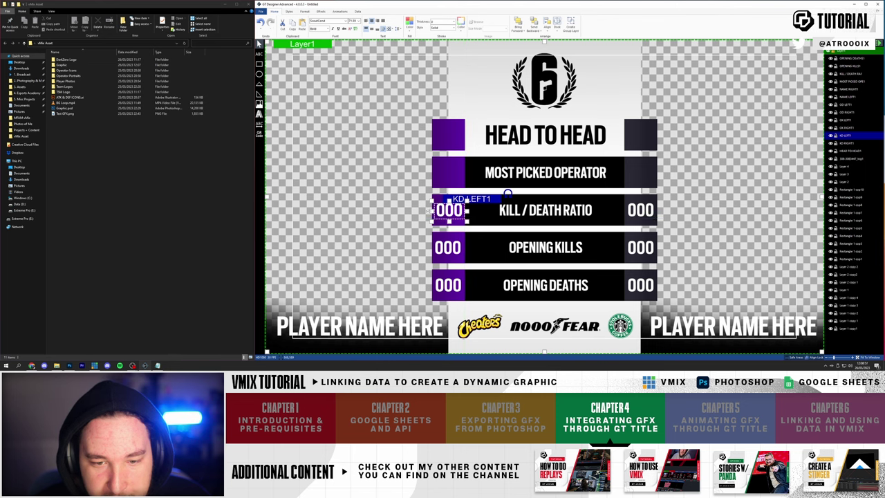
# - Retype the left kill/death value as 000
pyautogui.click(385, 260)
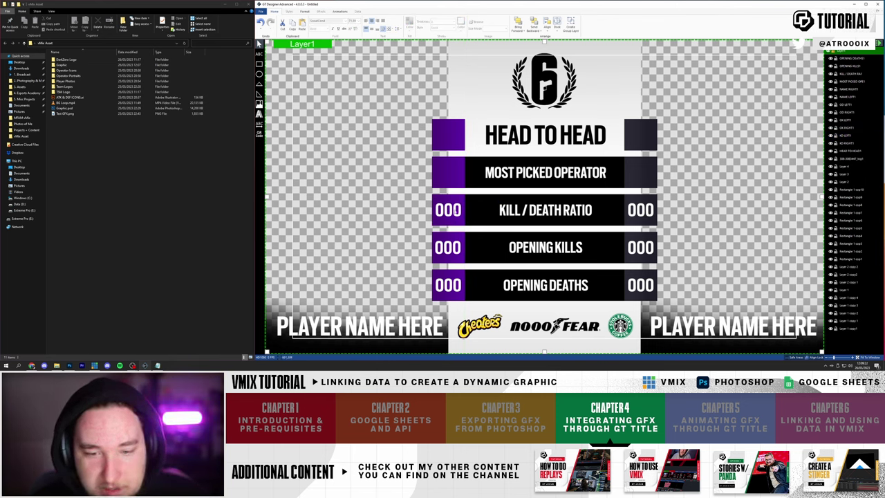
pyautogui.click(450, 210)
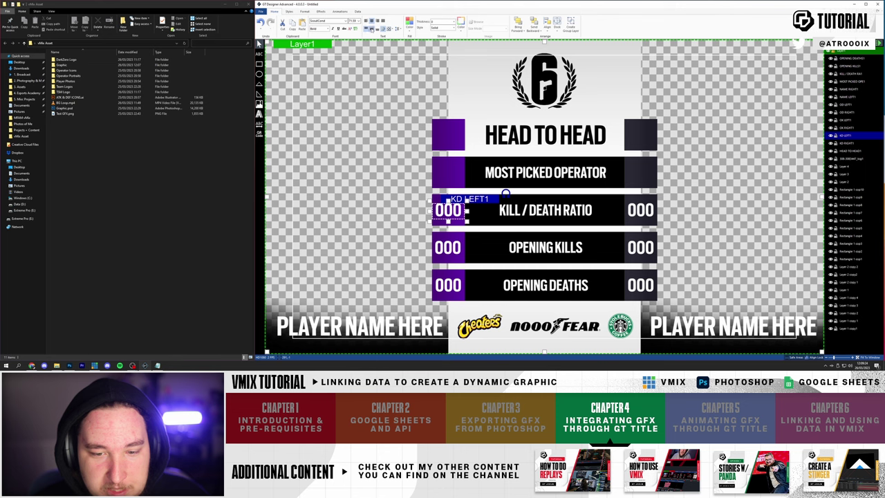
pyautogui.press('BackSpace')
pyautogui.write('000')
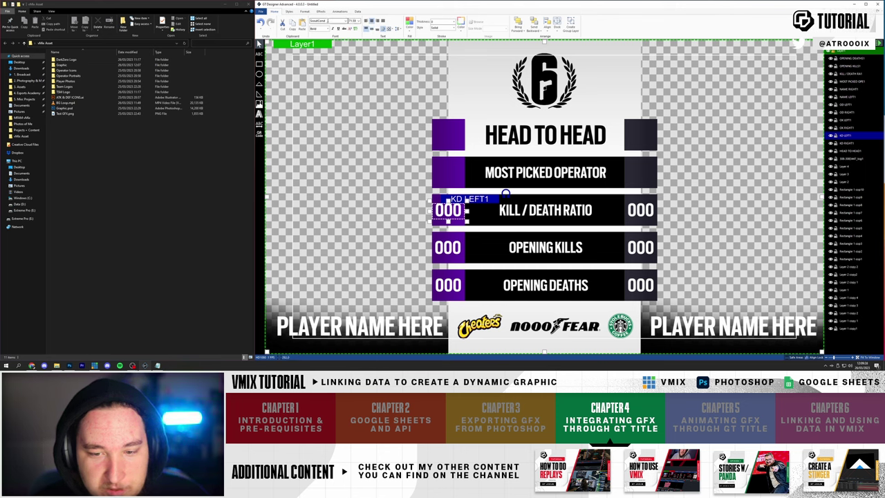
# - Shift both PLAYER NAME HERE texts slightly left within their bars
pyautogui.click(547, 210)
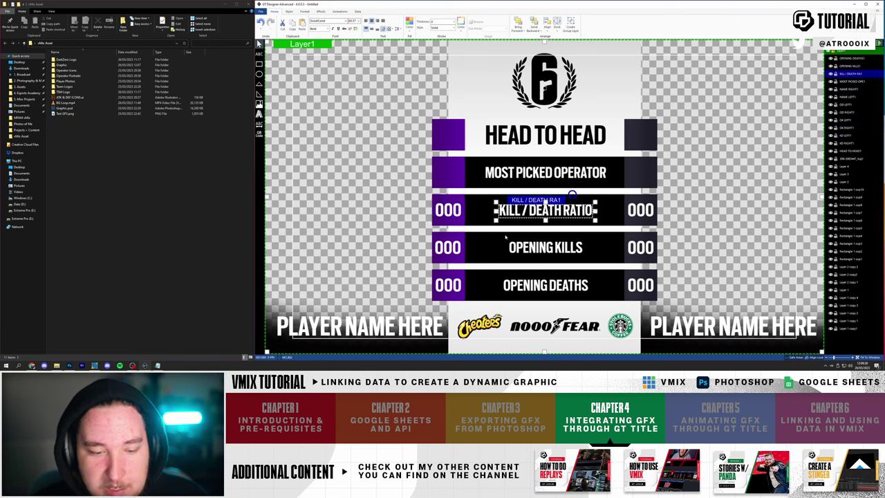
pyautogui.click(360, 326)
pyautogui.moveTo(366, 329); pyautogui.dragTo(354, 330)
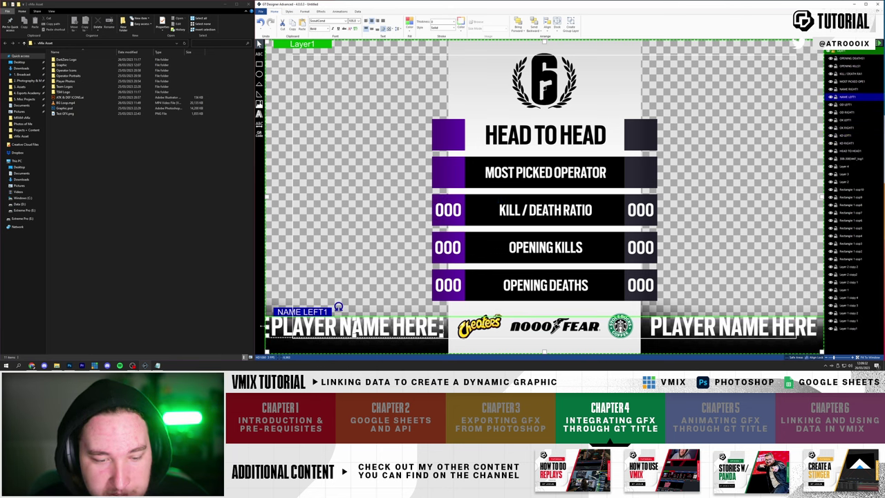
pyautogui.moveTo(723, 328); pyautogui.dragTo(723, 327)
pyautogui.click(673, 224)
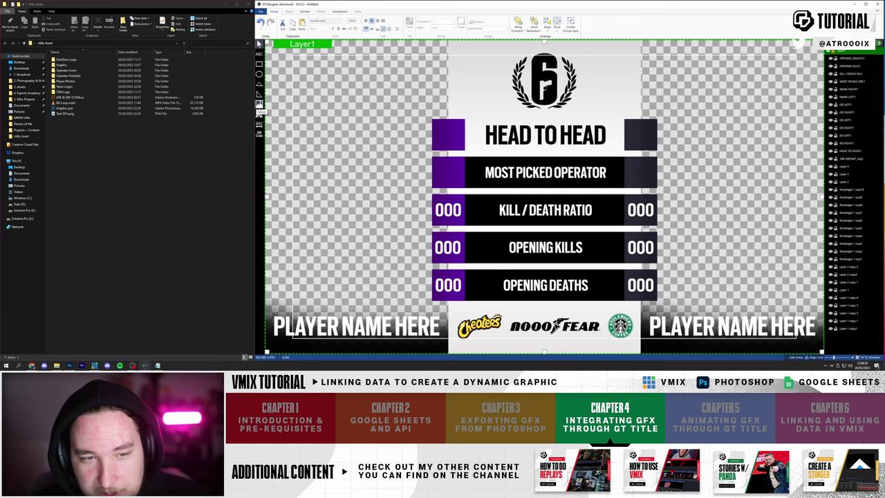
# - Insert a photo from the Player Photos folder, enlarge it and place it on the left
pyautogui.click(259, 104)
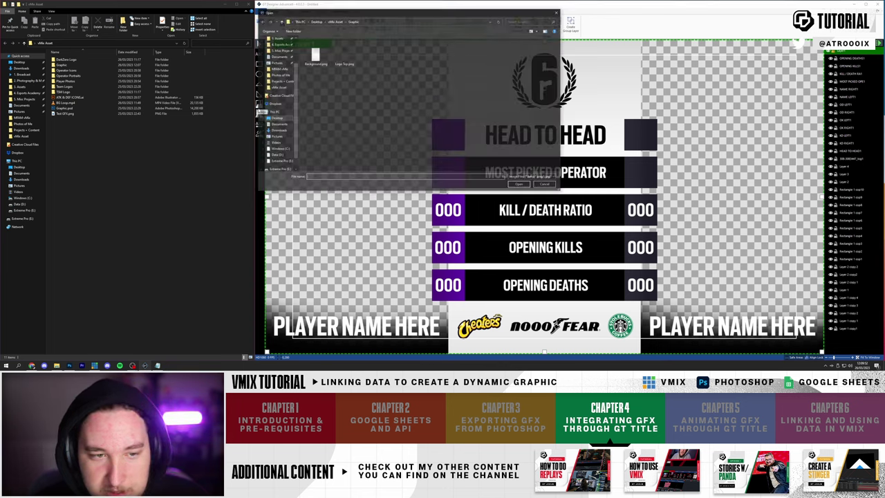
pyautogui.click(336, 21)
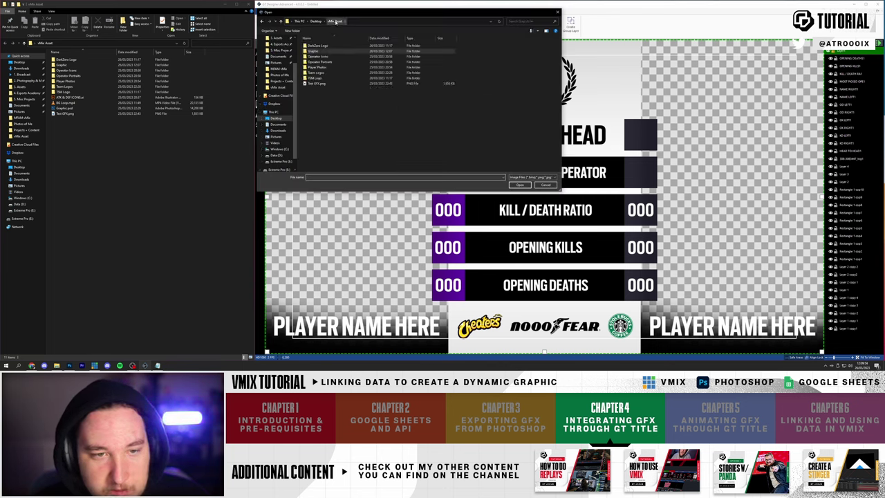
pyautogui.doubleClick(325, 68)
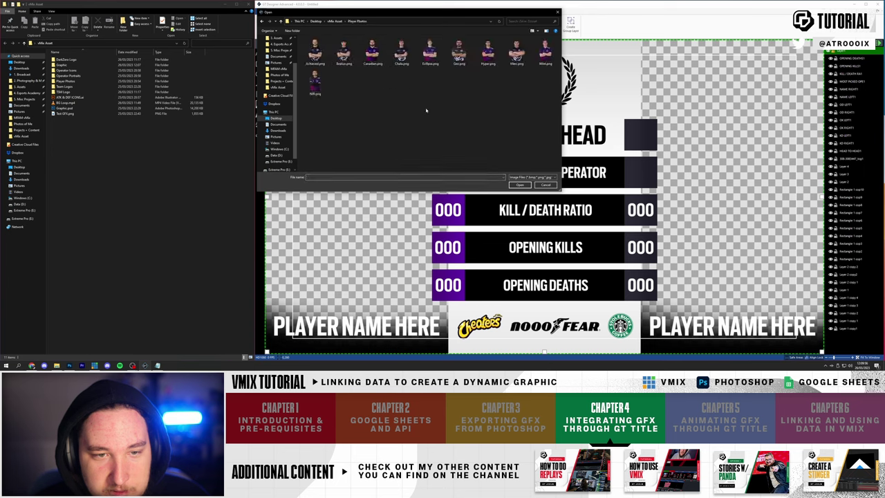
pyautogui.doubleClick(343, 52)
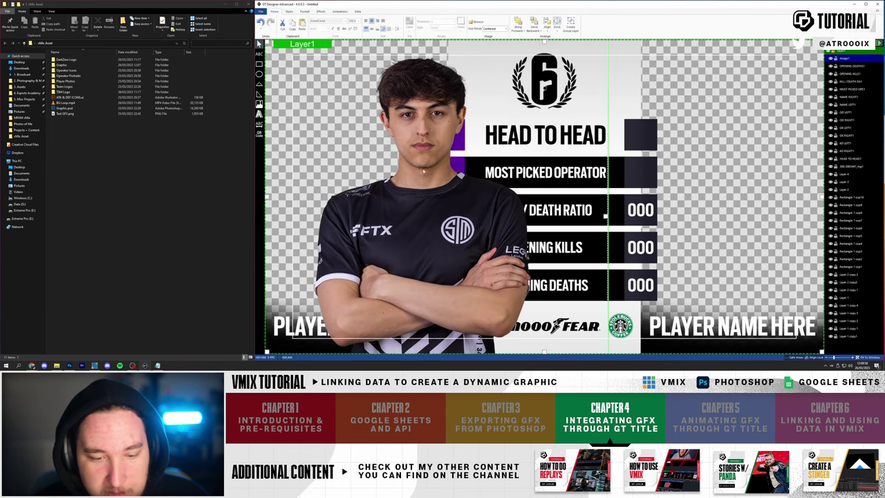
pyautogui.moveTo(446, 118); pyautogui.dragTo(316, 66)
pyautogui.moveTo(465, 199); pyautogui.dragTo(548, 198)
pyautogui.moveTo(412, 197); pyautogui.dragTo(371, 196)
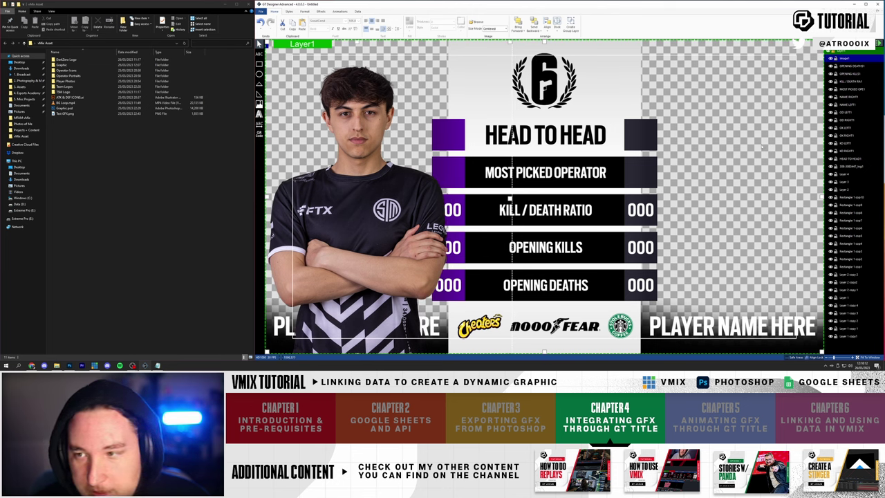
# - Send the photo behind everything and rename its layer PLAYER LEFT
pyautogui.moveTo(848, 188); pyautogui.dragTo(853, 338)
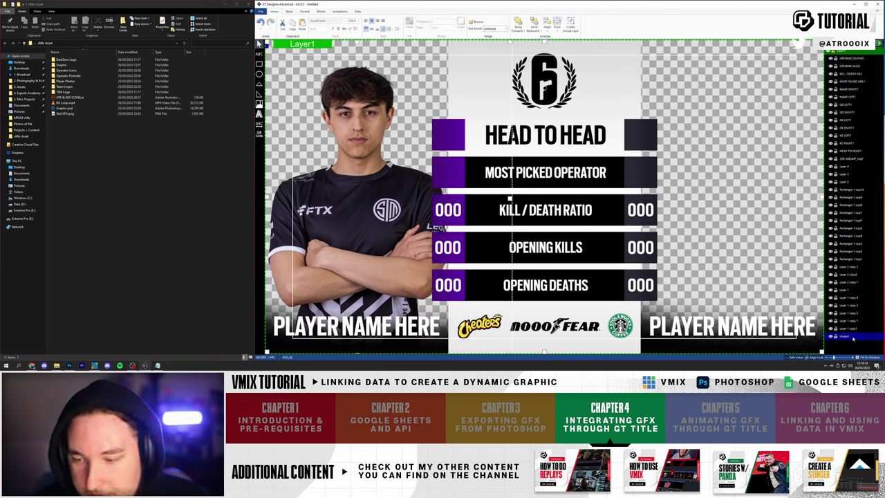
pyautogui.doubleClick(844, 337)
pyautogui.press('BackSpace')
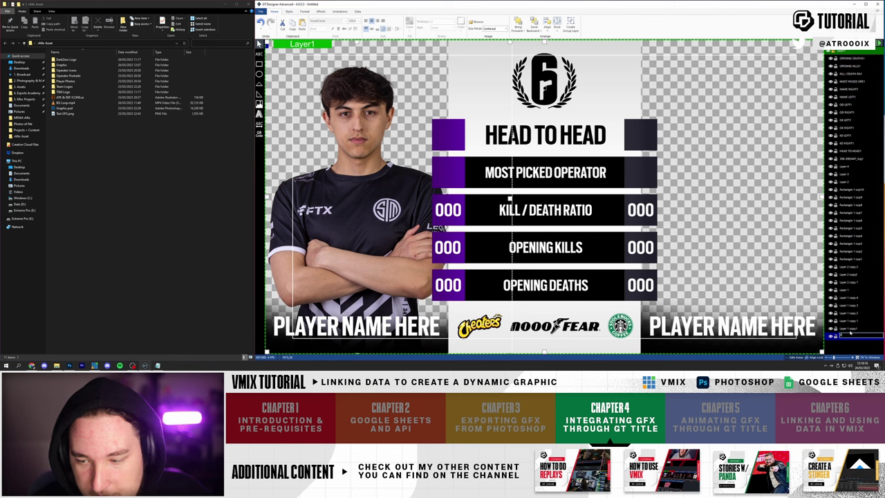
pyautogui.press('Return')
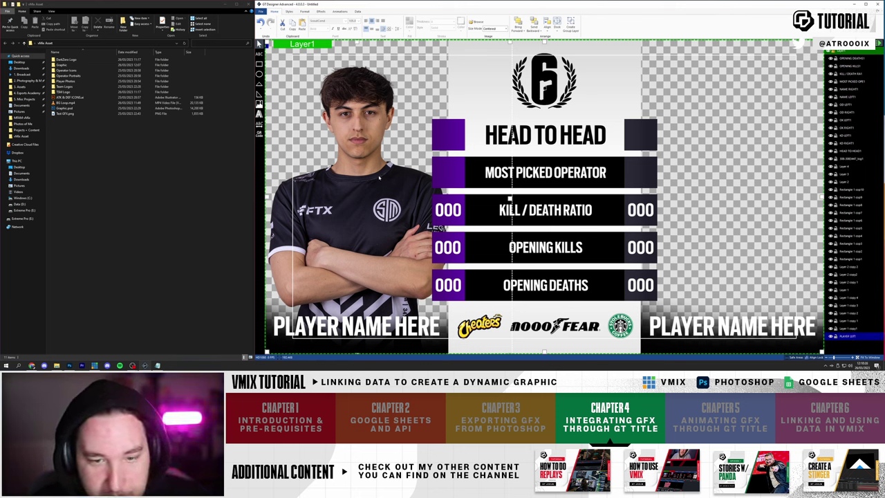
pyautogui.moveTo(379, 178); pyautogui.dragTo(374, 171)
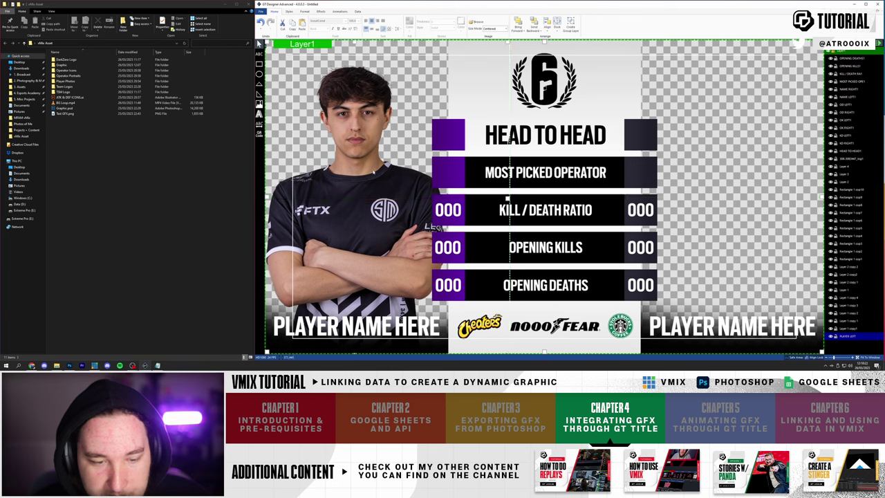
# - Duplicate it as PLAYER RIGHT behind the stats and move it to the right side
pyautogui.hotkey('ctrl', 'shift', 'Up')
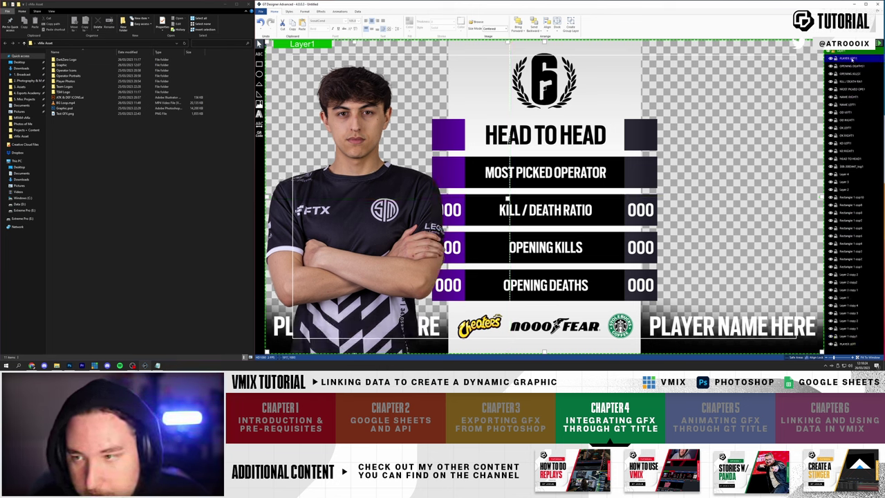
pyautogui.doubleClick(851, 59)
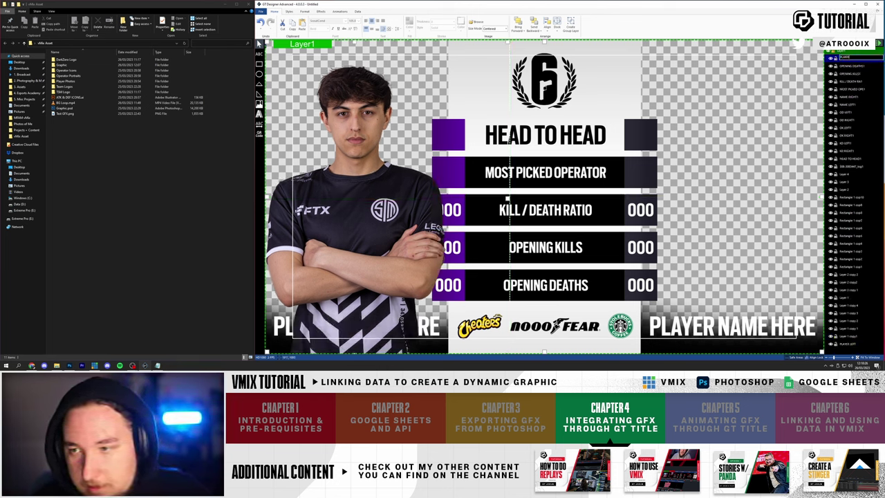
pyautogui.moveTo(852, 60); pyautogui.dragTo(852, 337)
pyautogui.moveTo(352, 206); pyautogui.dragTo(750, 206)
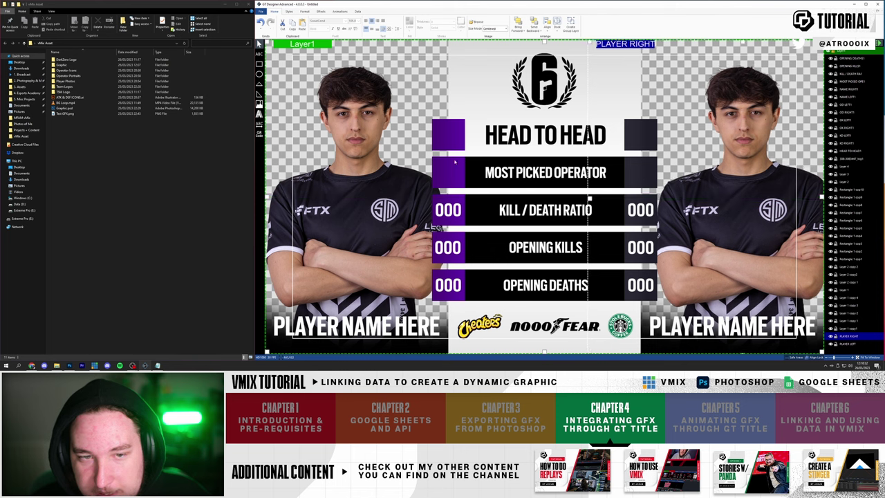
# - Replace the PLAYER RIGHT image with a different player's photo and fine-tune its position
pyautogui.click(374, 138)
pyautogui.moveTo(739, 163); pyautogui.dragTo(729, 162)
pyautogui.rightClick(728, 163)
pyautogui.click(746, 163)
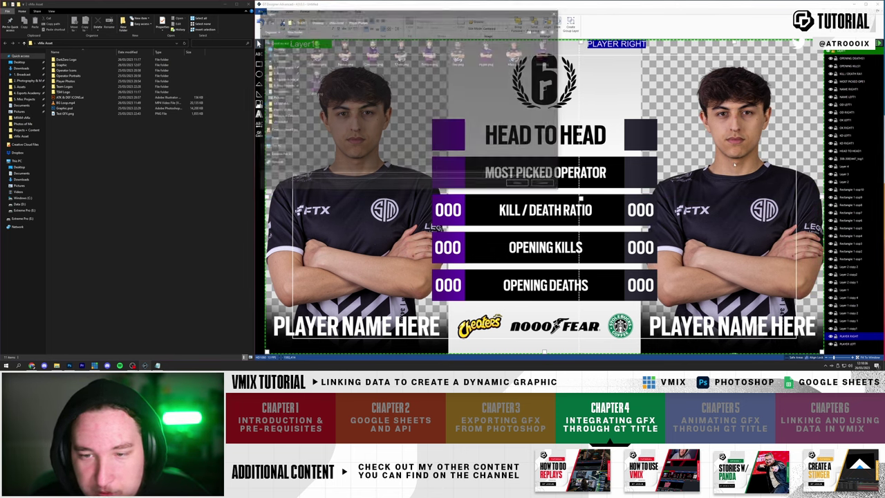
pyautogui.doubleClick(371, 55)
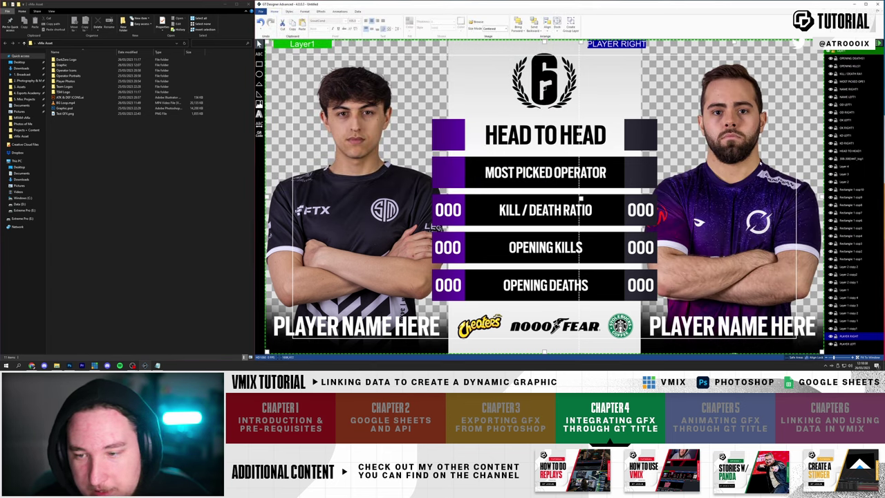
pyautogui.moveTo(736, 180); pyautogui.dragTo(738, 182)
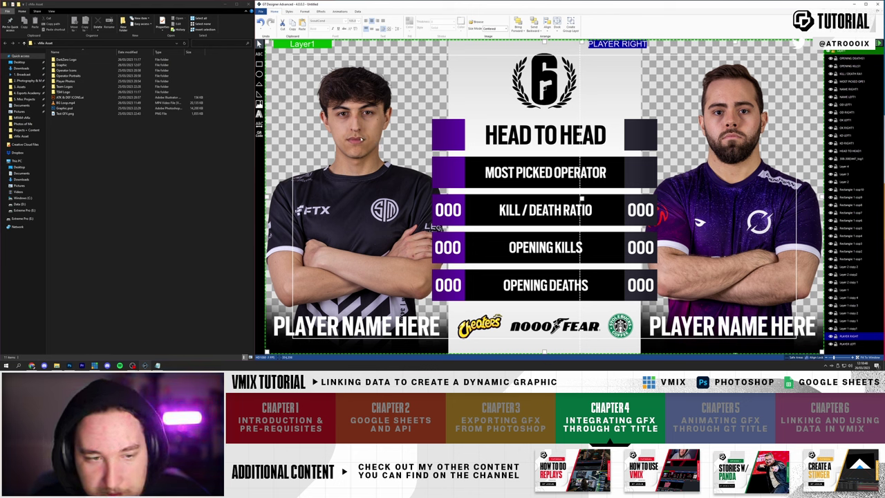
pyautogui.doubleClick(361, 138)
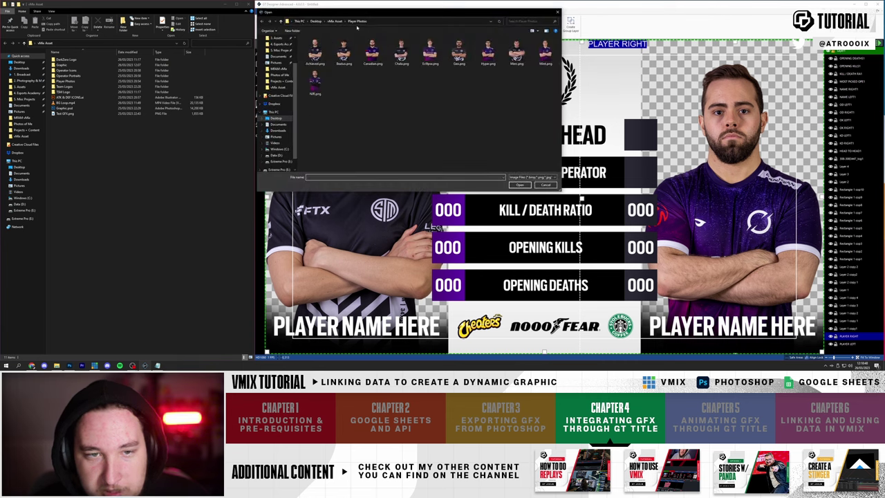
# - Place Alibi.png from Operator Icons and shrink it into the purple square left of HEAD TO HEAD
pyautogui.click(334, 22)
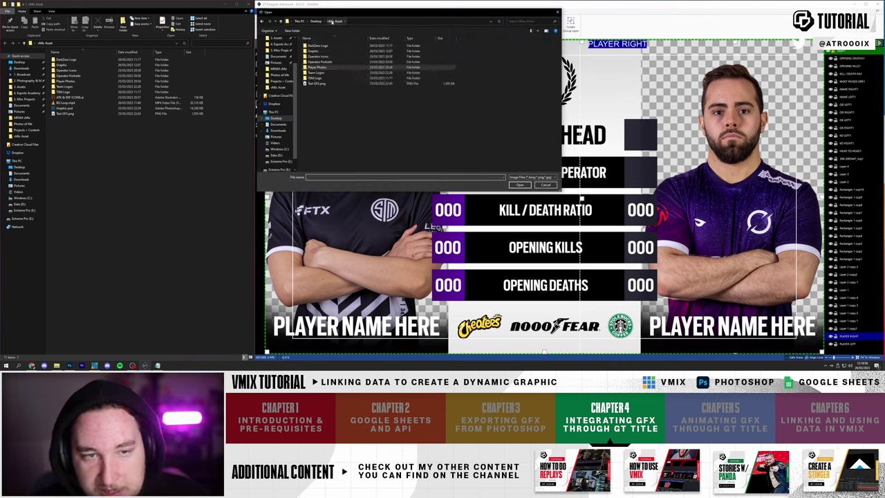
pyautogui.doubleClick(319, 62)
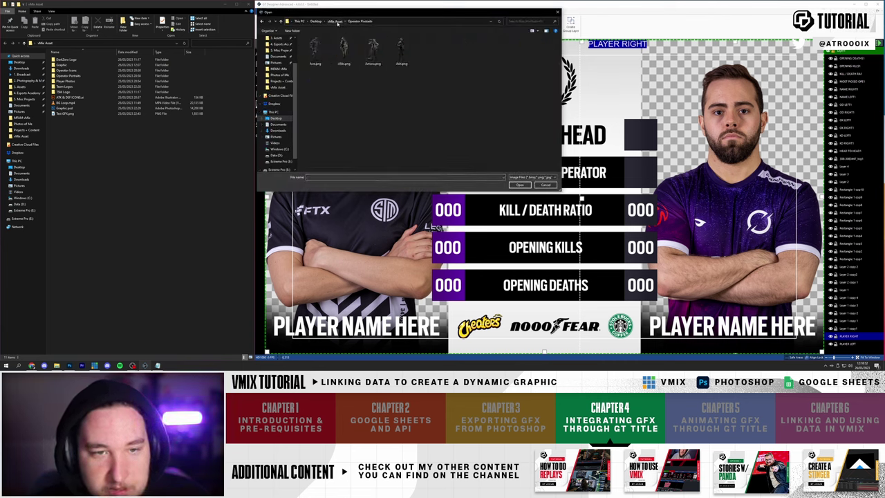
pyautogui.click(337, 21)
pyautogui.doubleClick(324, 56)
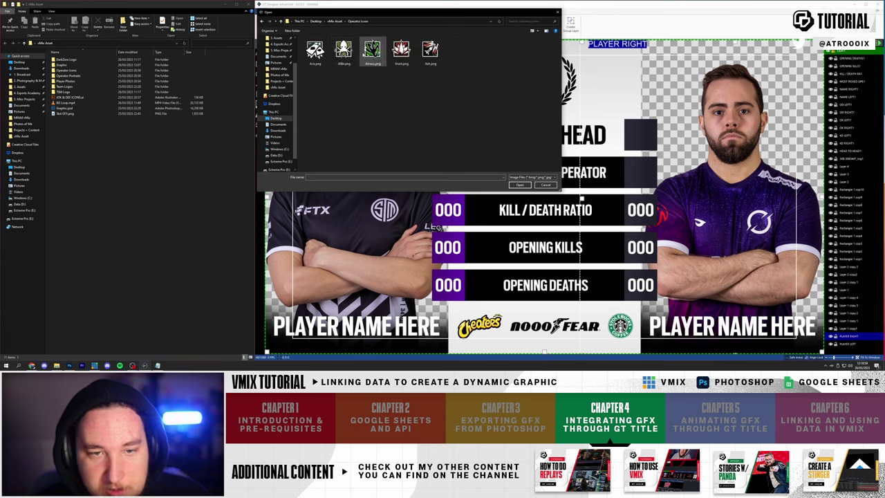
pyautogui.doubleClick(344, 49)
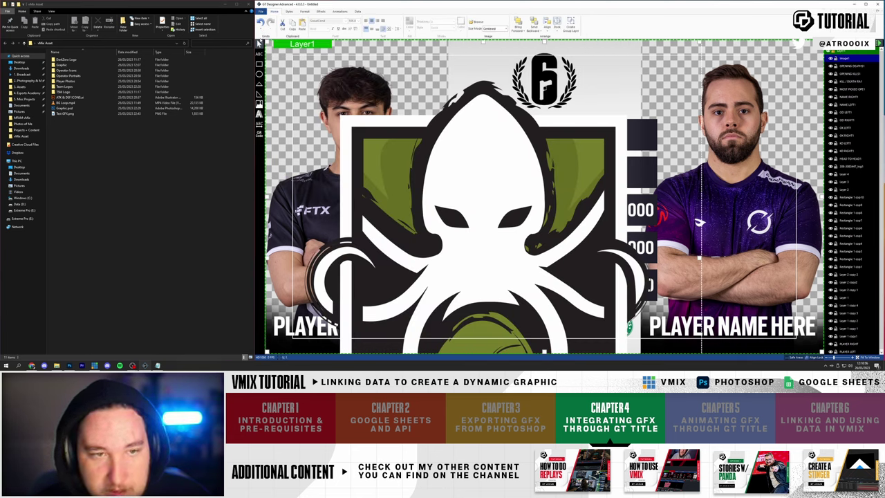
pyautogui.click(390, 164)
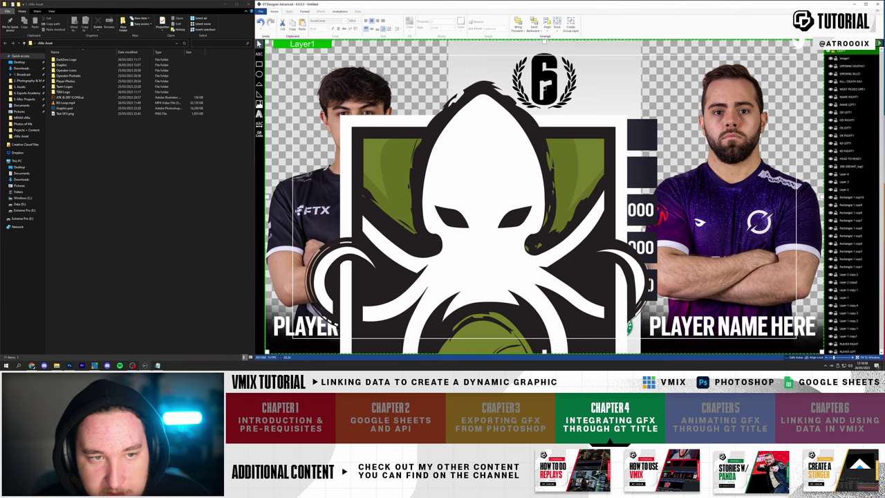
pyautogui.moveTo(390, 165); pyautogui.dragTo(546, 183)
pyautogui.moveTo(428, 50); pyautogui.dragTo(449, 135)
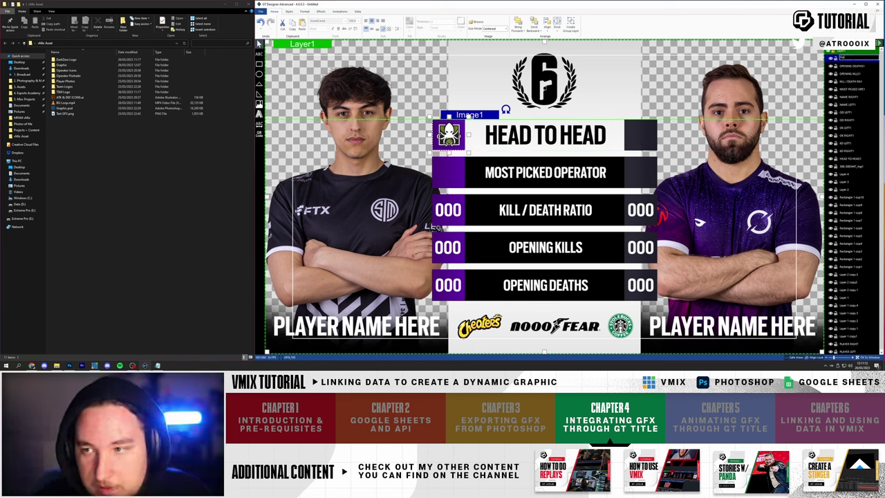
# - Rename the icon layer OPERATOR LEFT and move it above the purple square in the stack
pyautogui.press('Return')
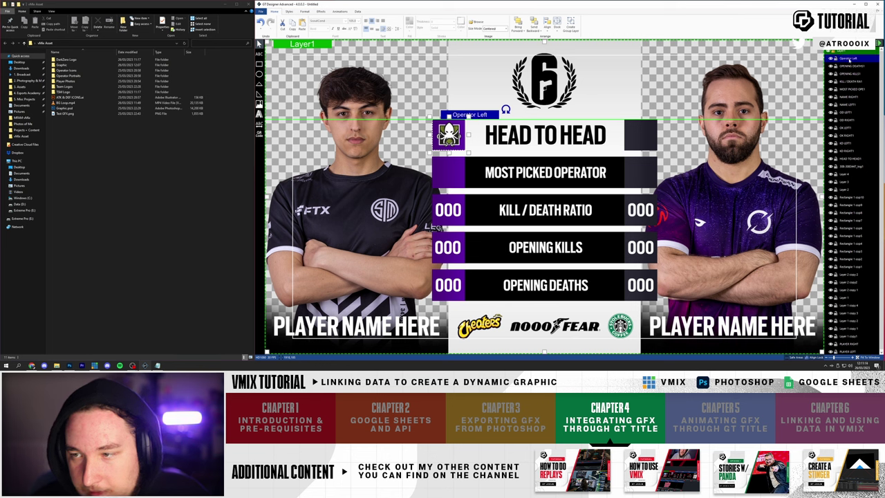
pyautogui.moveTo(853, 346); pyautogui.dragTo(851, 338)
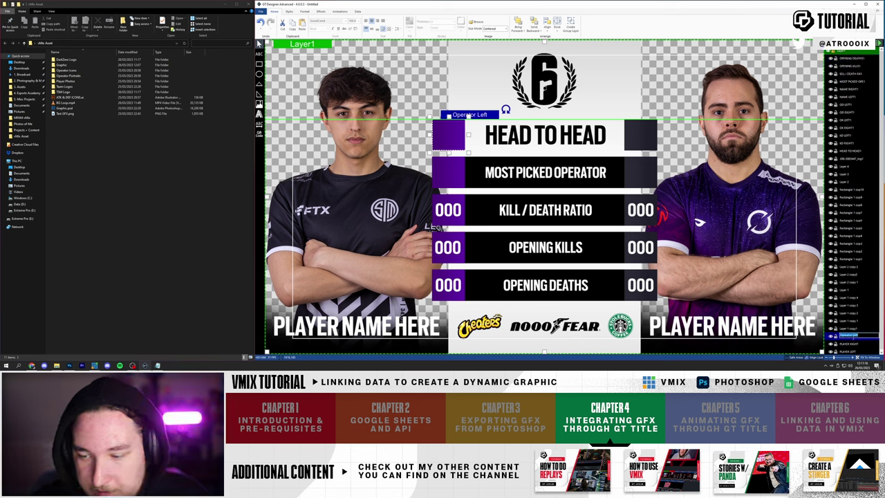
pyautogui.write('OPERATOR LEFT')
pyautogui.press('Return')
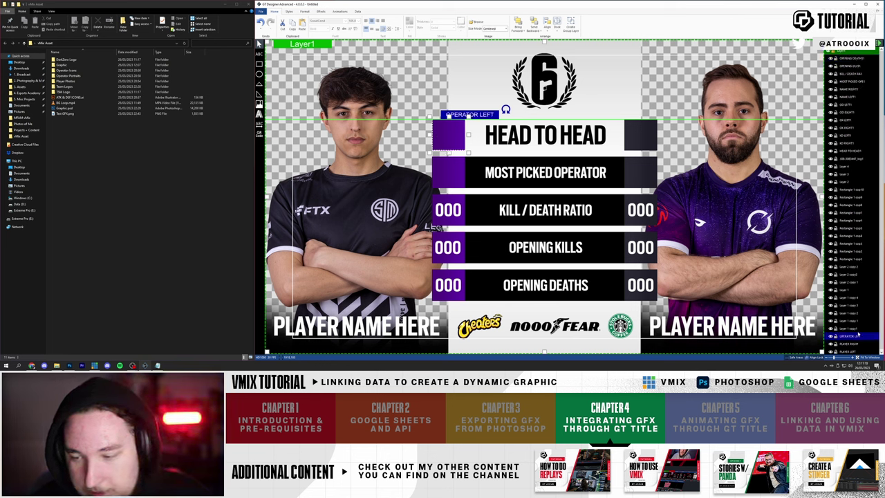
pyautogui.moveTo(851, 336); pyautogui.dragTo(849, 161)
# - Duplicate it onto the right square as OPERATOR RIGHT with a different operator icon
pyautogui.hotkey('ctrl', 'd')
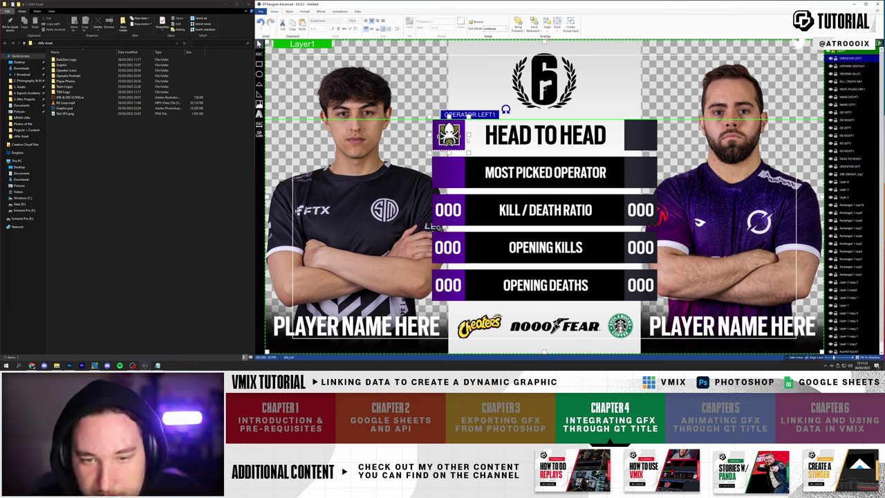
pyautogui.moveTo(448, 133); pyautogui.dragTo(640, 134)
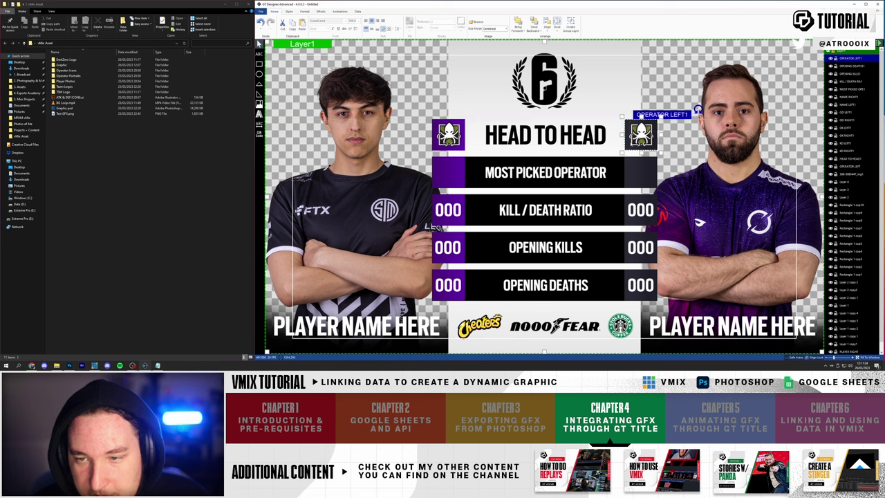
pyautogui.doubleClick(870, 58)
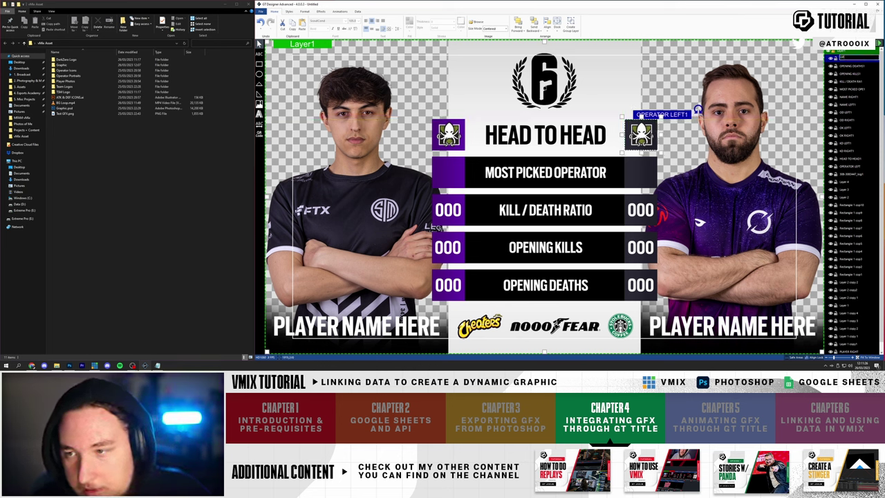
pyautogui.write('OPERATOR RIGHT')
pyautogui.press('Return')
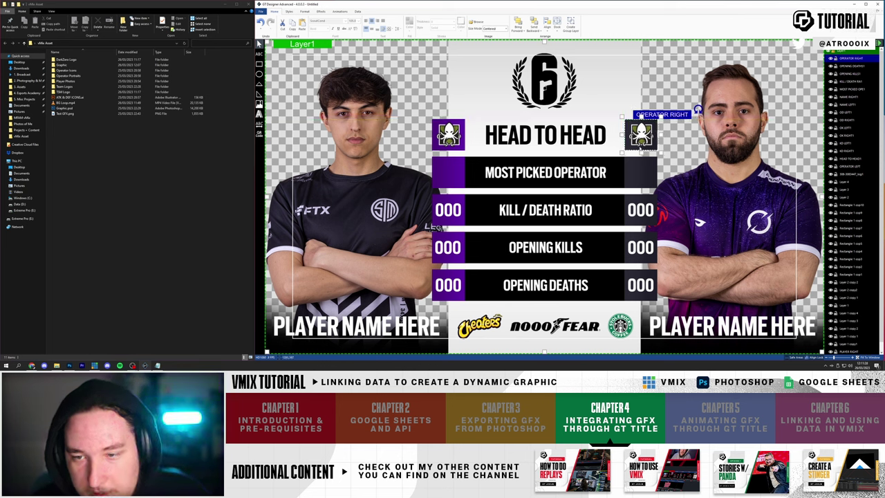
pyautogui.rightClick(640, 136)
pyautogui.click(664, 145)
pyautogui.doubleClick(401, 50)
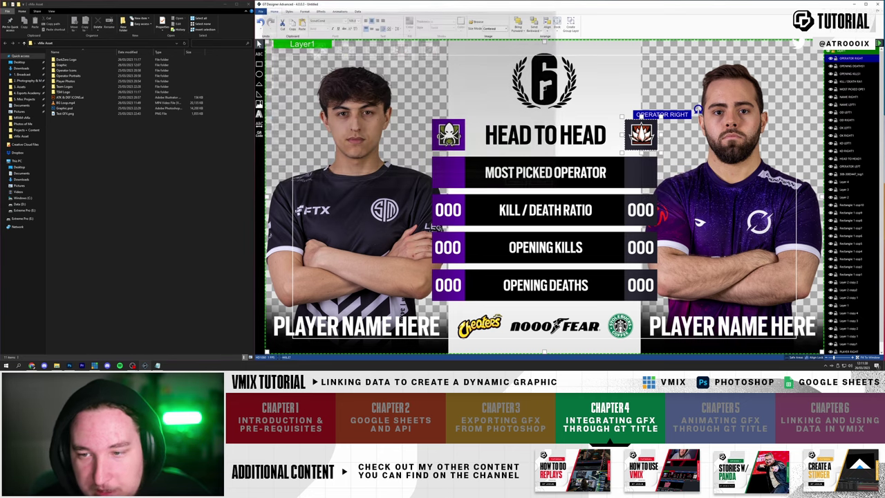
# - Nudge the left operator icon and check both icons' placement
pyautogui.click(448, 135)
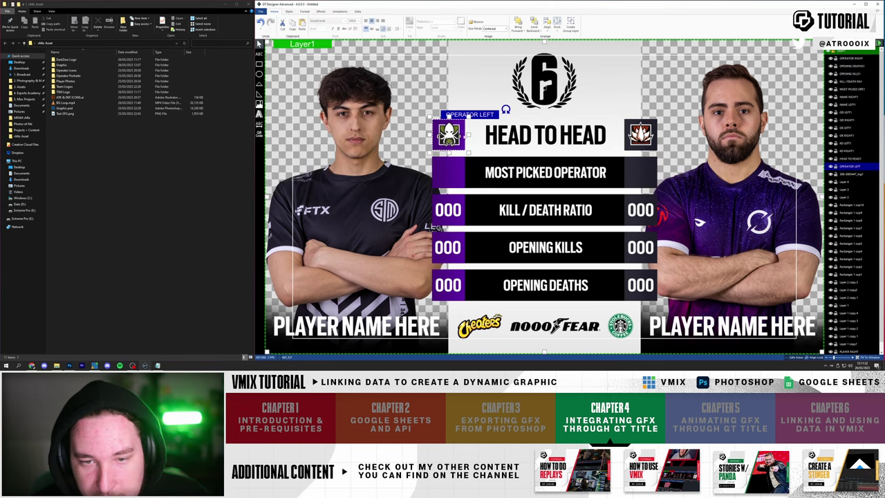
pyautogui.moveTo(468, 135); pyautogui.dragTo(467, 135)
pyautogui.click(510, 138)
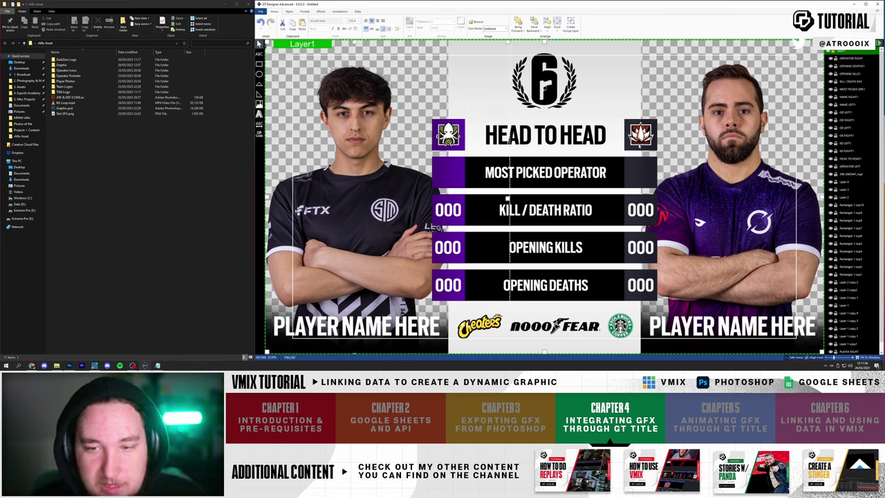
pyautogui.click(649, 148)
pyautogui.click(456, 142)
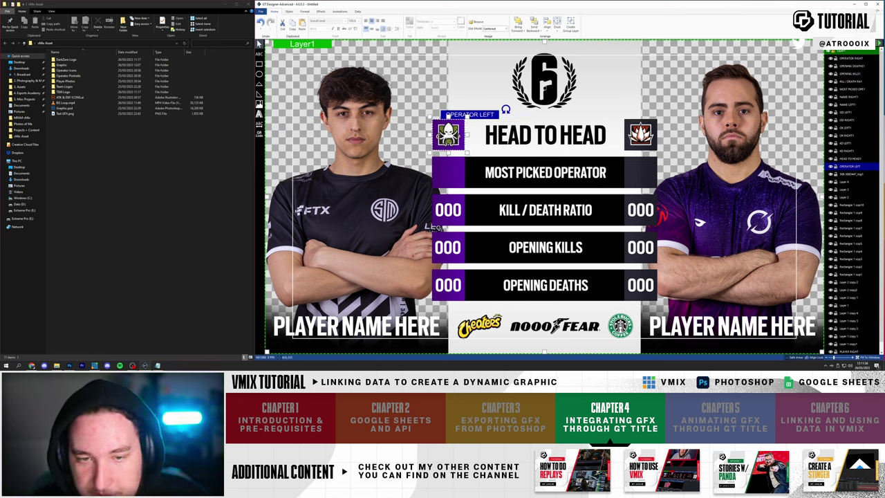
# - Drag both operator icons down into the MOST PICKED OPERATOR row, nudging the left one
pyautogui.moveTo(506, 109); pyautogui.dragTo(507, 147)
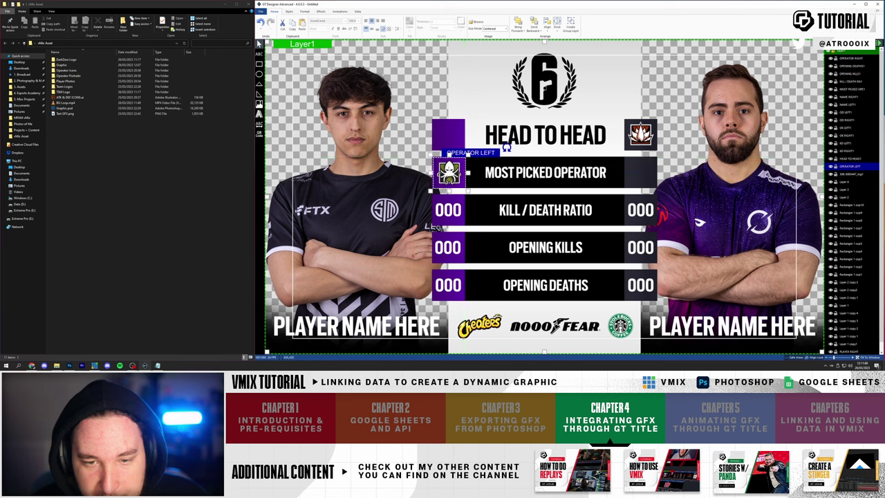
pyautogui.moveTo(640, 134); pyautogui.dragTo(641, 170)
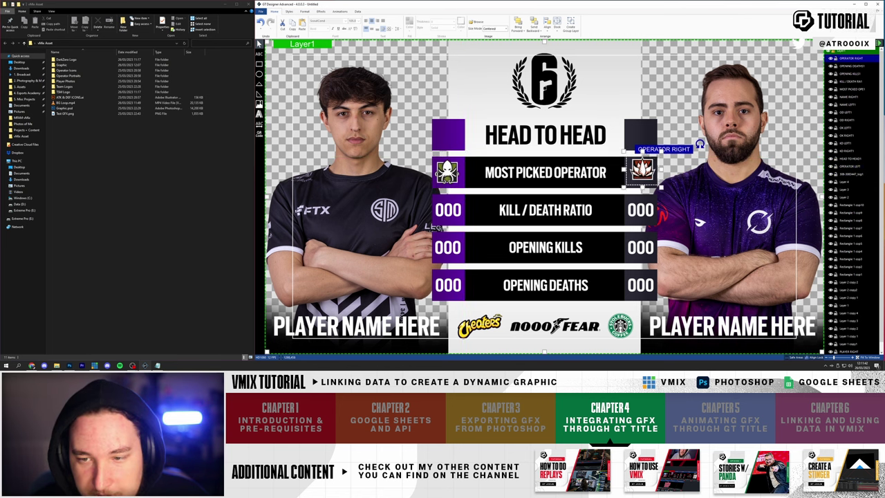
pyautogui.click(504, 146)
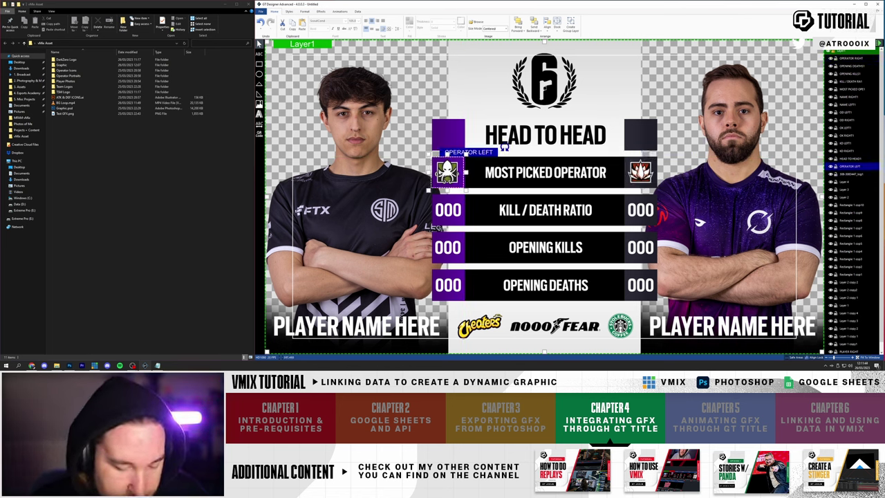
pyautogui.moveTo(504, 147); pyautogui.dragTo(506, 147)
pyautogui.click(640, 171)
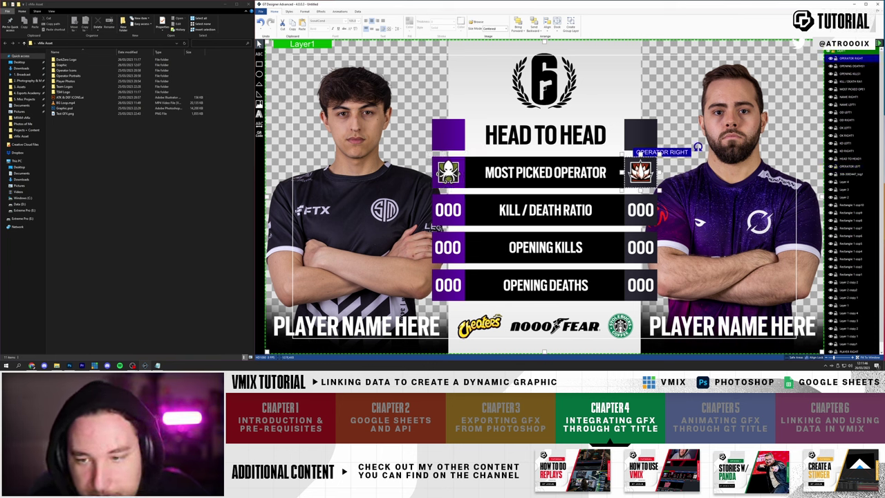
# - Start inserting another image, browsing up to the vMix Asset folder
pyautogui.click(708, 166)
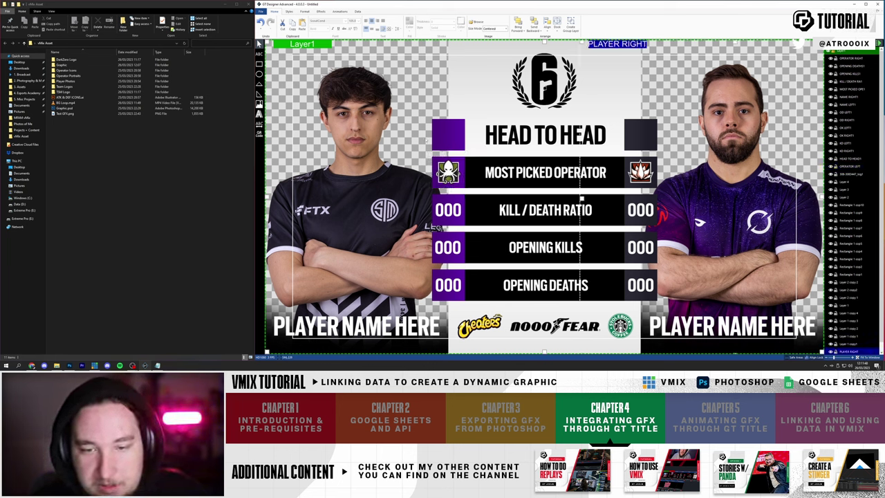
pyautogui.click(505, 147)
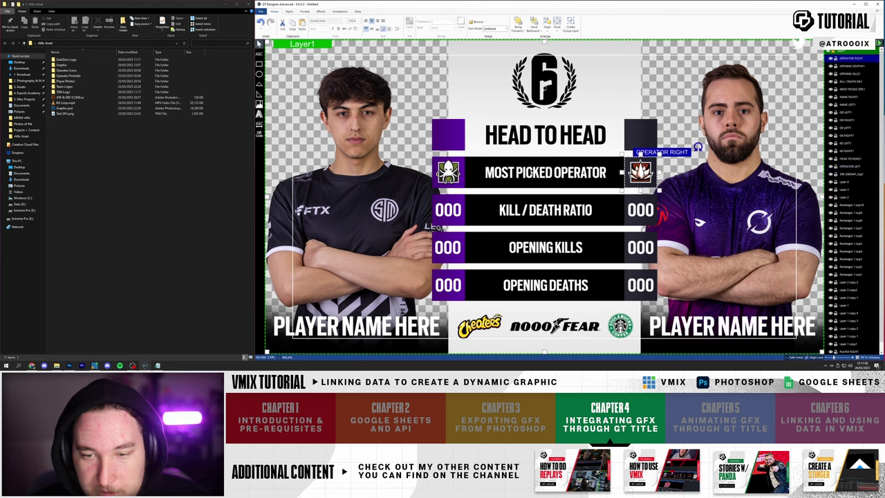
pyautogui.click(455, 139)
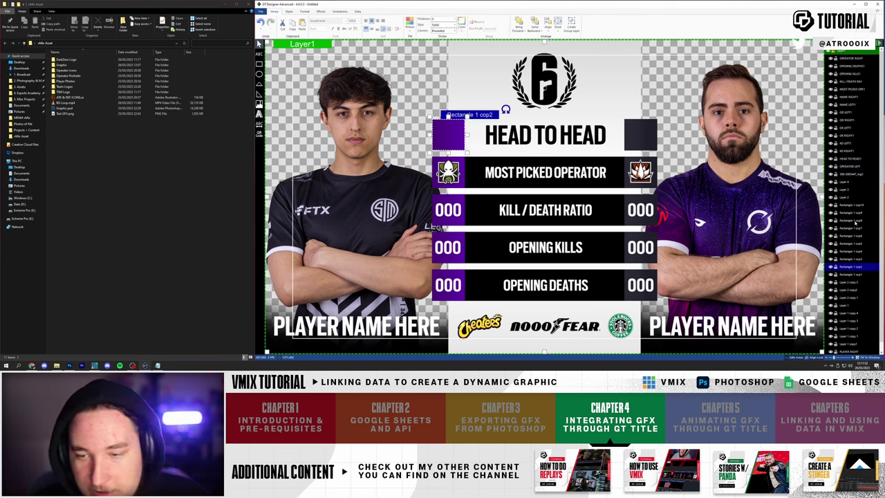
pyautogui.click(259, 104)
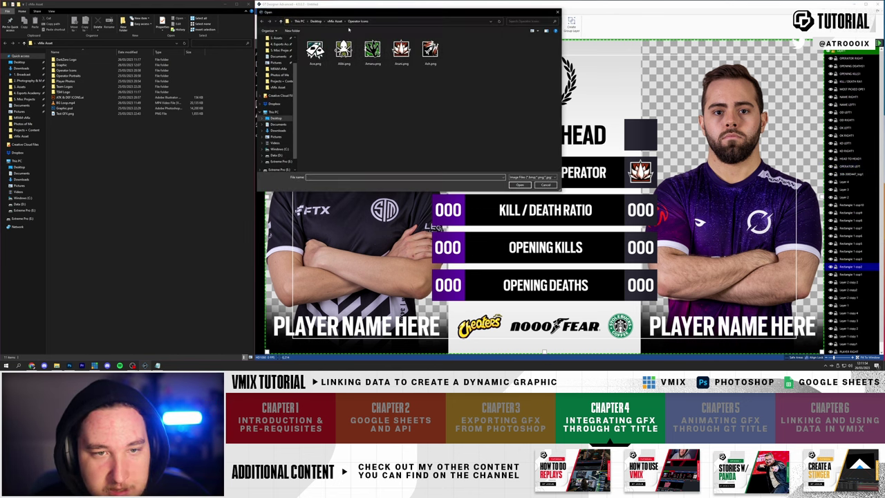
pyautogui.click(336, 21)
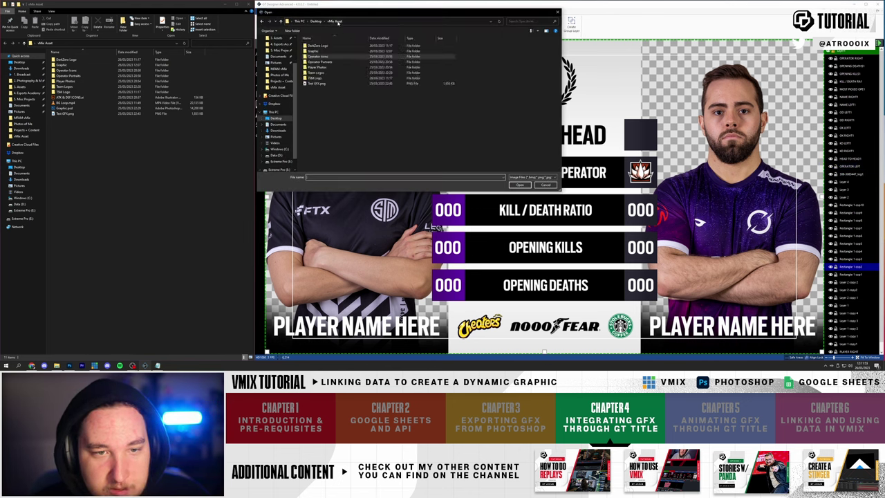
# - Add the Dignitas logo as TEAM LOGO LEFT, with a TEAM LOGO RIGHT copy in the right box
pyautogui.doubleClick(319, 72)
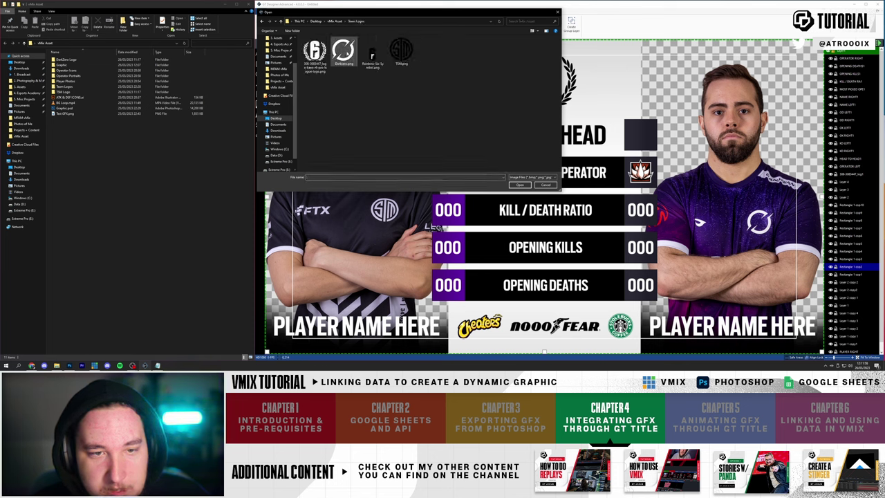
pyautogui.doubleClick(343, 52)
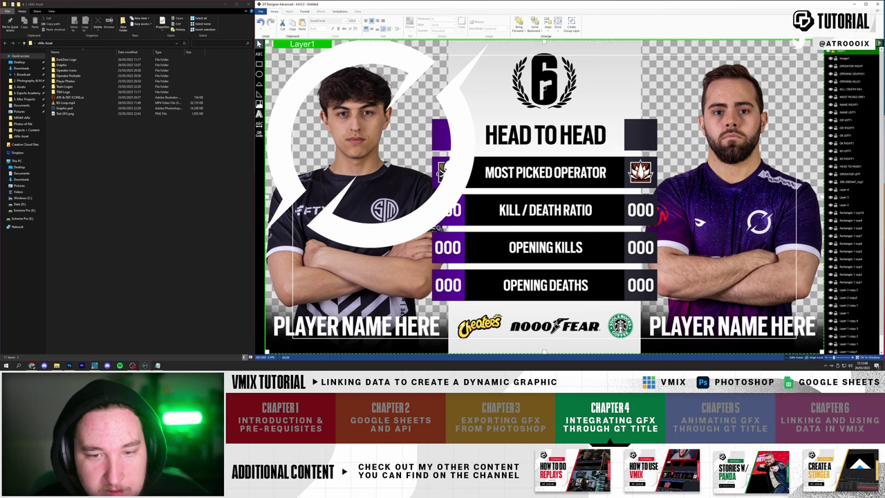
pyautogui.moveTo(489, 261); pyautogui.dragTo(310, 88)
pyautogui.moveTo(282, 61); pyautogui.dragTo(447, 135)
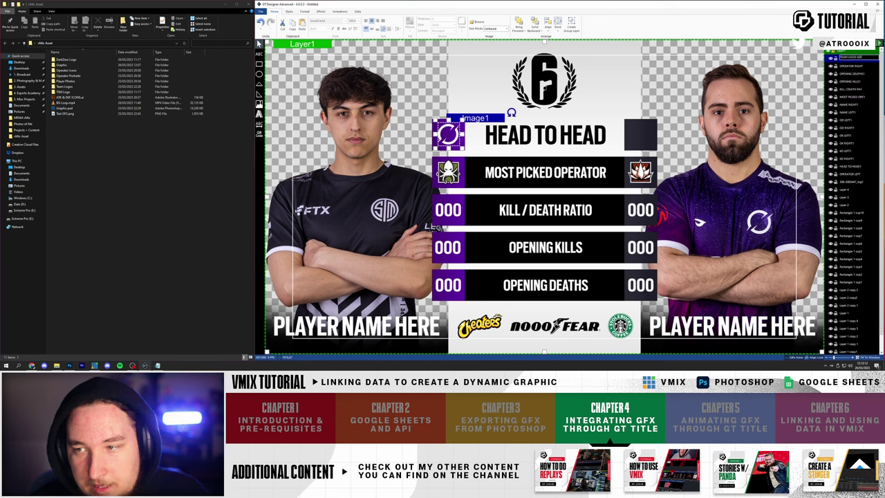
pyautogui.press('Return')
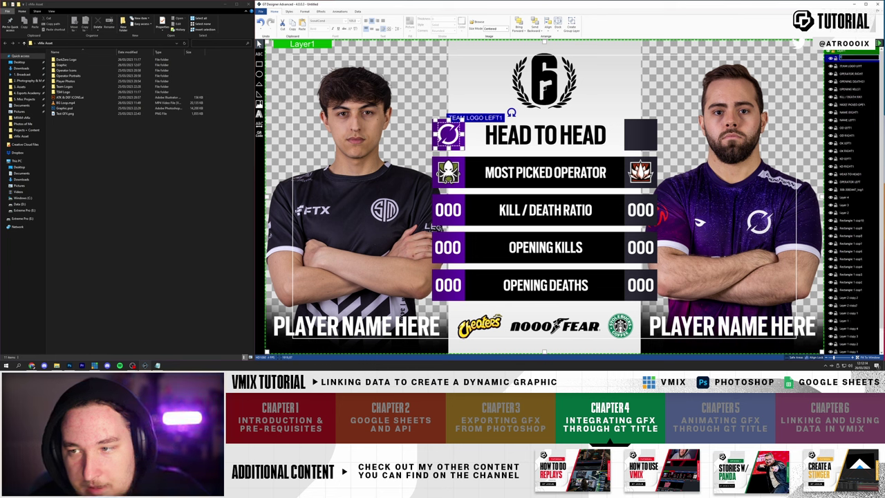
pyautogui.press('Return')
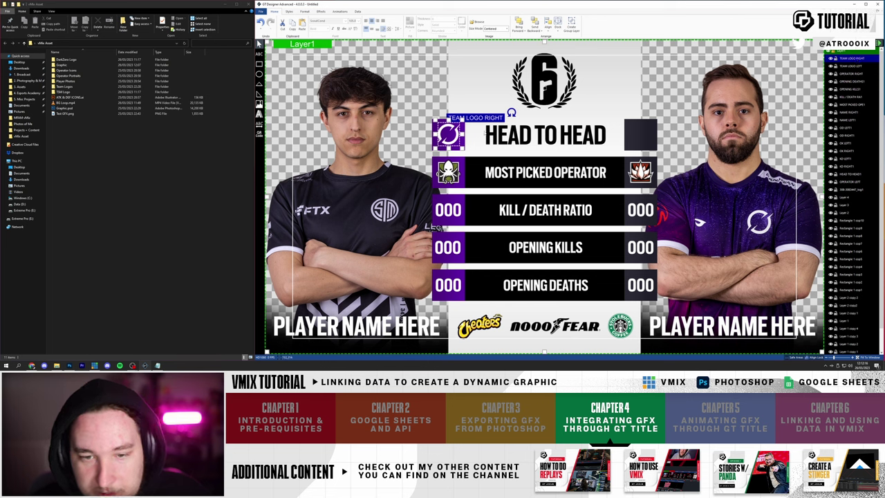
pyautogui.moveTo(511, 112); pyautogui.dragTo(703, 112)
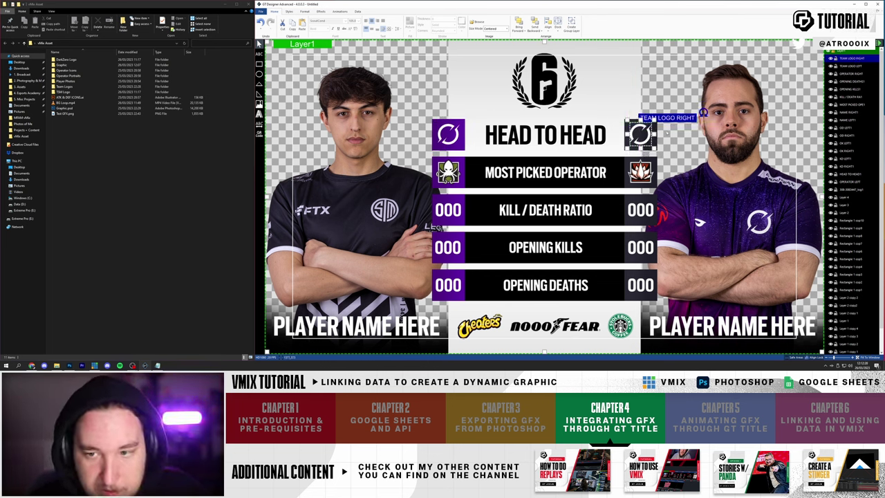
# - Replace the right team logo with TSM.png from the Team Logos folder
pyautogui.rightClick(636, 136)
pyautogui.click(656, 139)
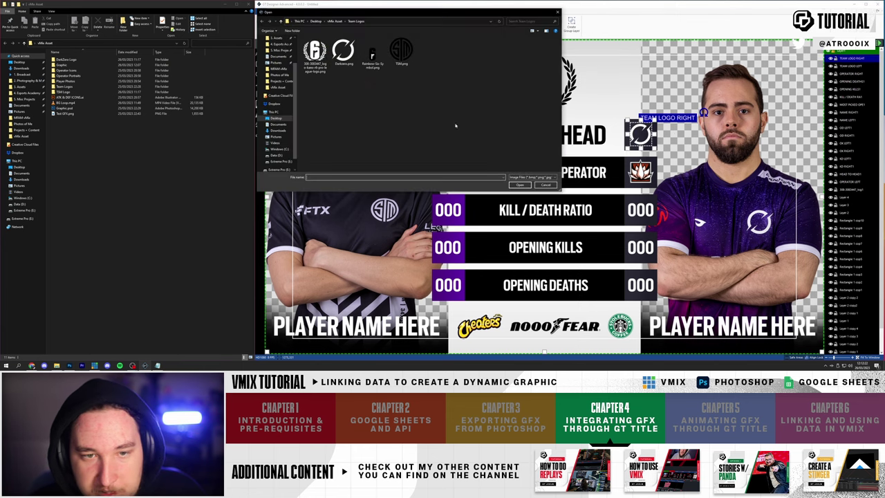
pyautogui.doubleClick(401, 50)
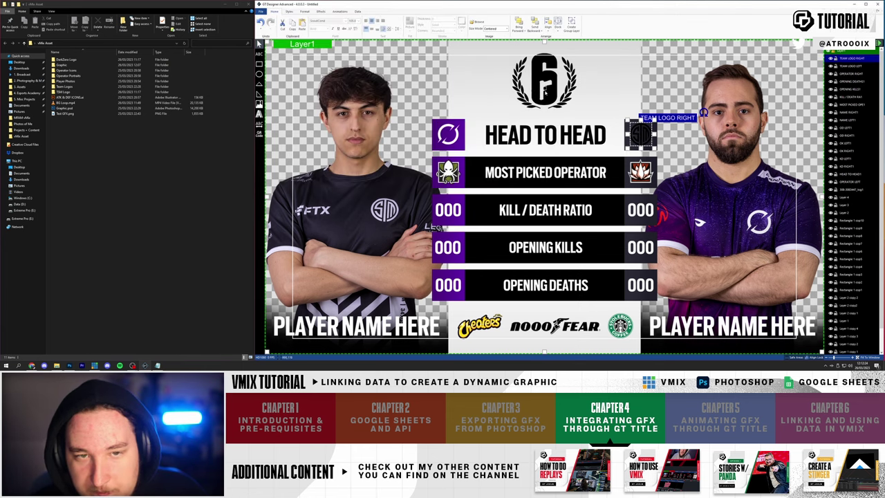
pyautogui.click(717, 148)
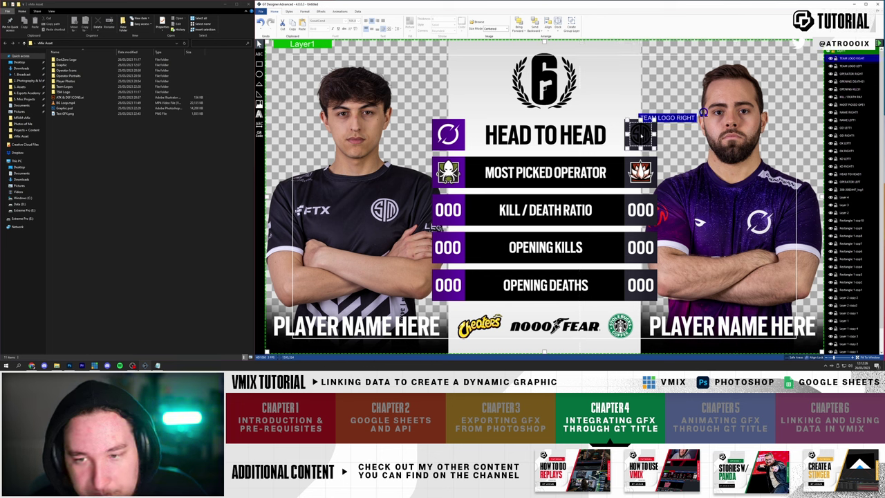
# - Check the field names of the right logo, player photo and stat text layers, then deselect
pyautogui.click(641, 137)
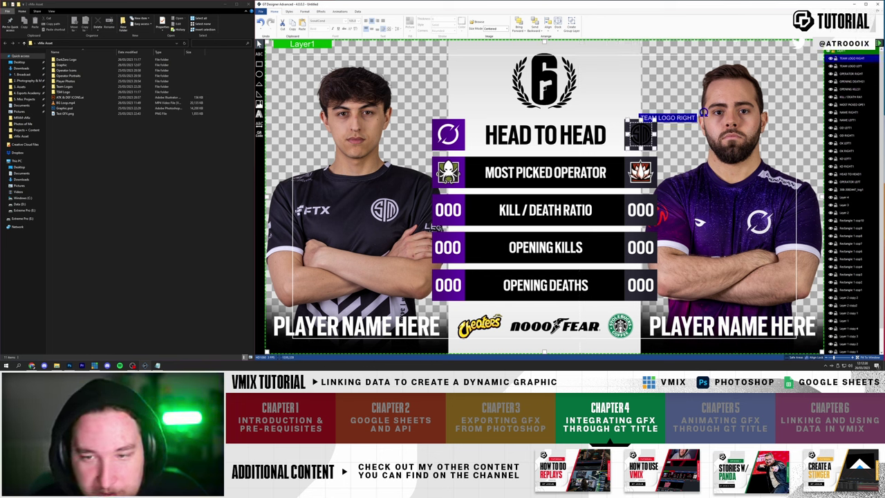
pyautogui.click(703, 114)
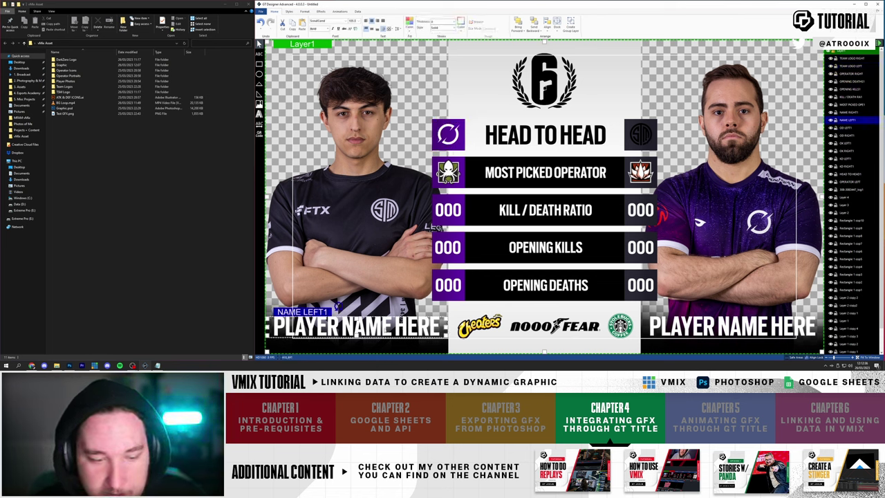
pyautogui.click(640, 287)
pyautogui.click(640, 248)
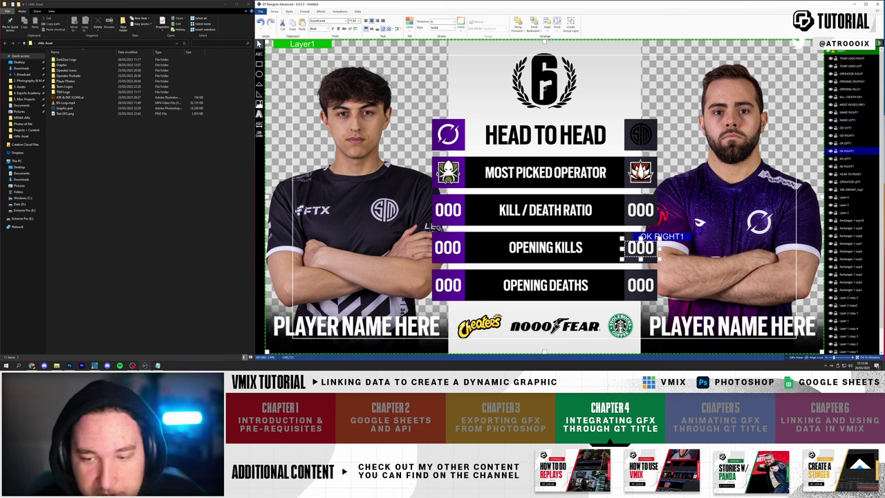
pyautogui.click(640, 210)
pyautogui.click(546, 210)
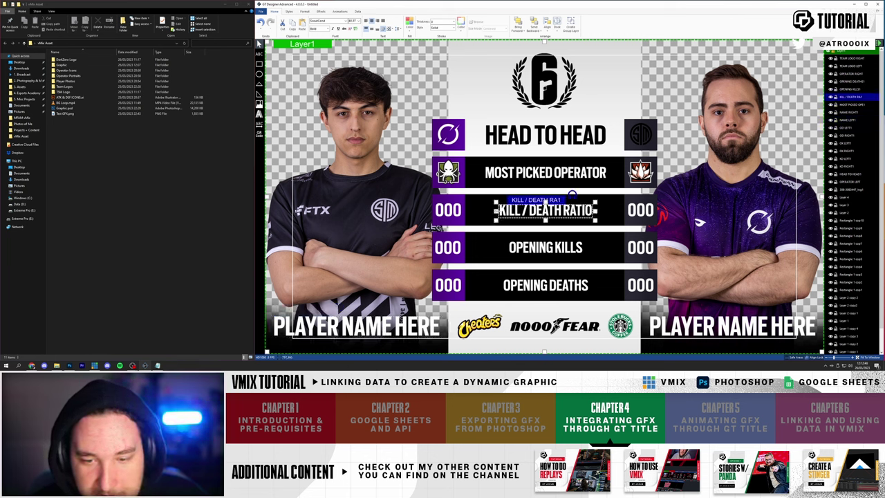
pyautogui.click(557, 158)
pyautogui.press('Escape')
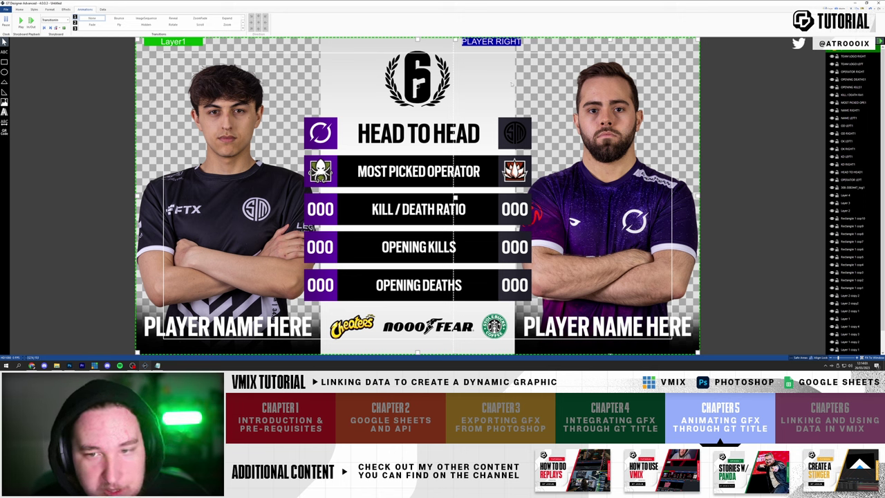
pyautogui.click(20, 9)
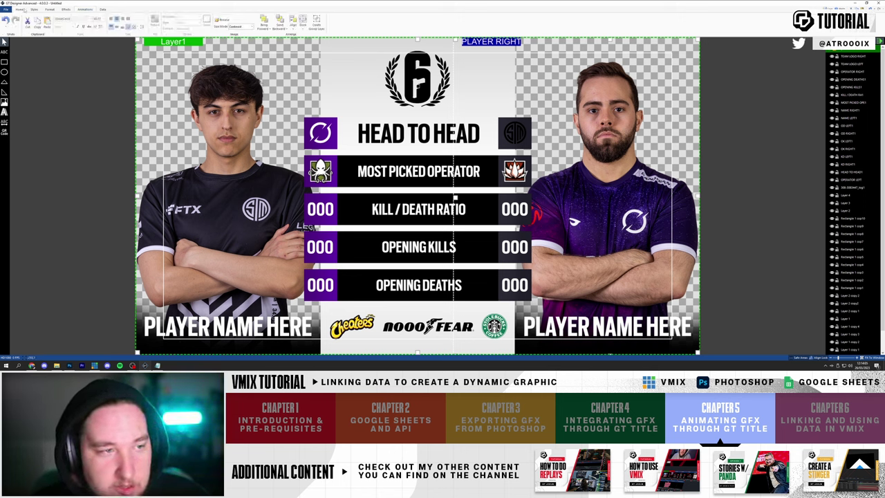
pyautogui.click(84, 9)
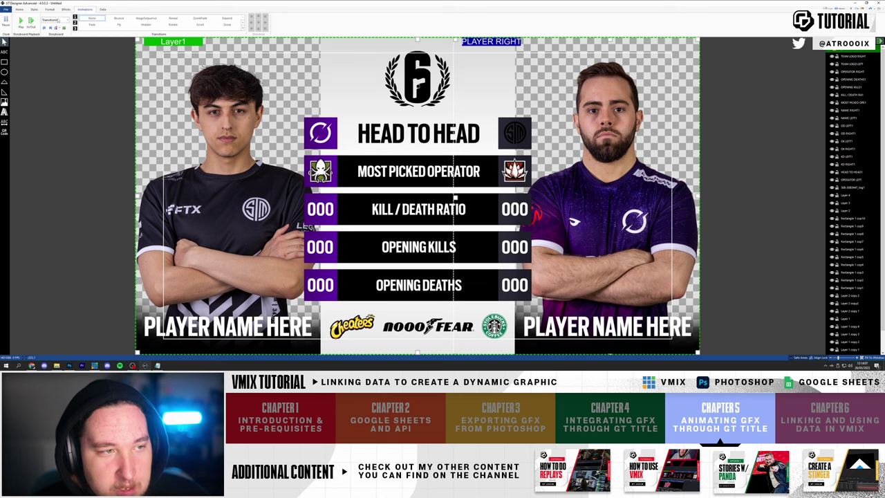
pyautogui.click(67, 20)
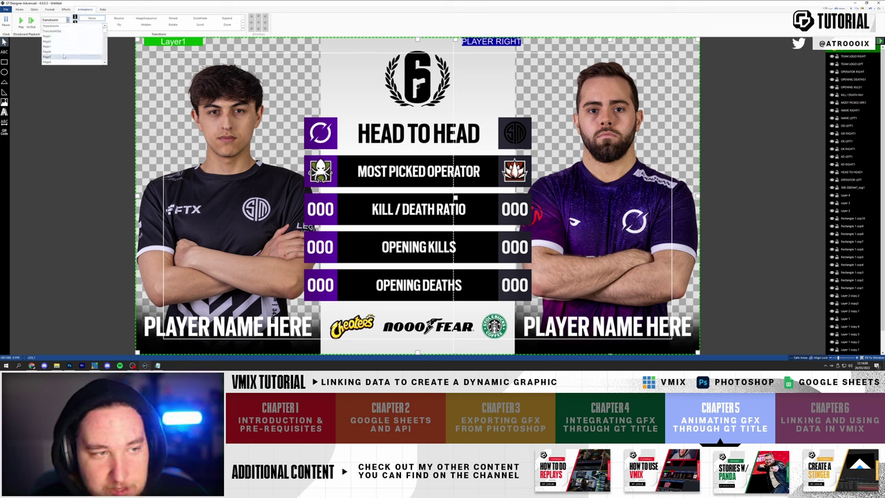
pyautogui.scroll(-3, 63, 33)
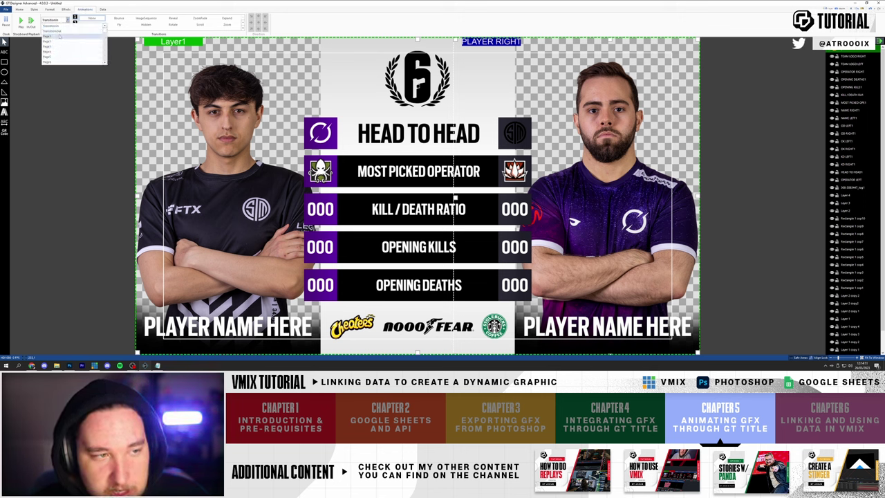
pyautogui.scroll(-5, 64, 49)
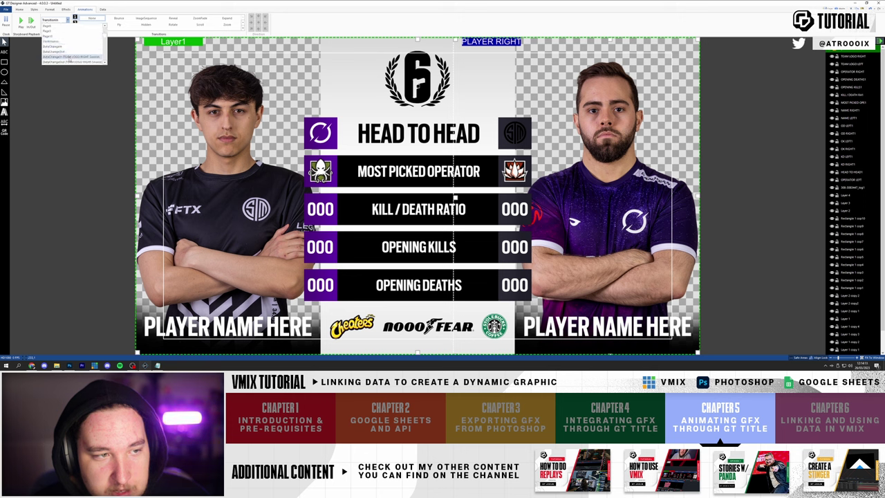
pyautogui.scroll(8, 70, 58)
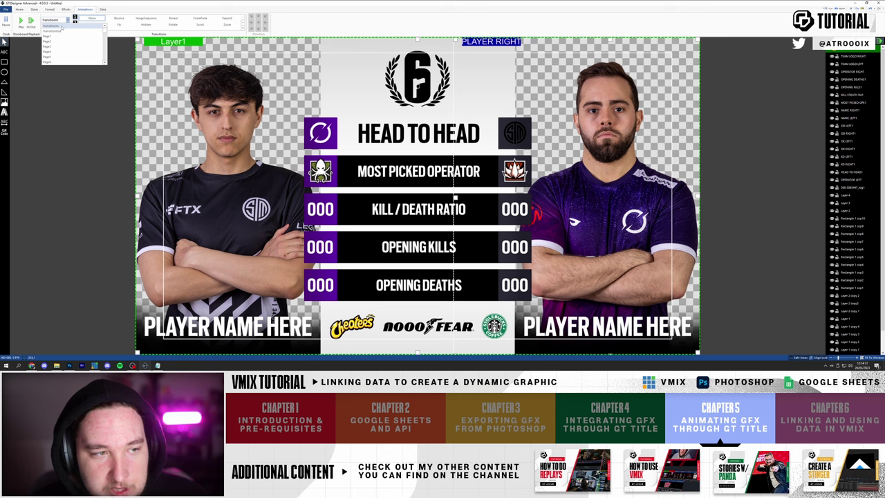
pyautogui.click(68, 27)
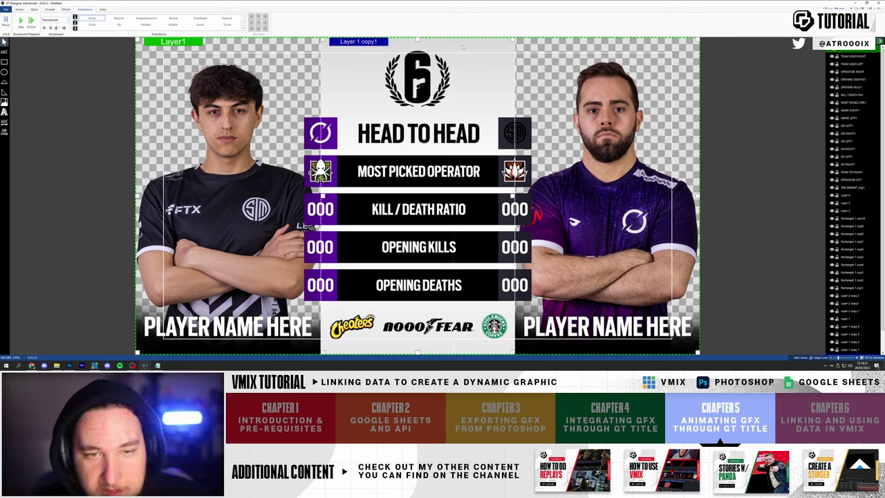
pyautogui.scroll(-1, 836, 276)
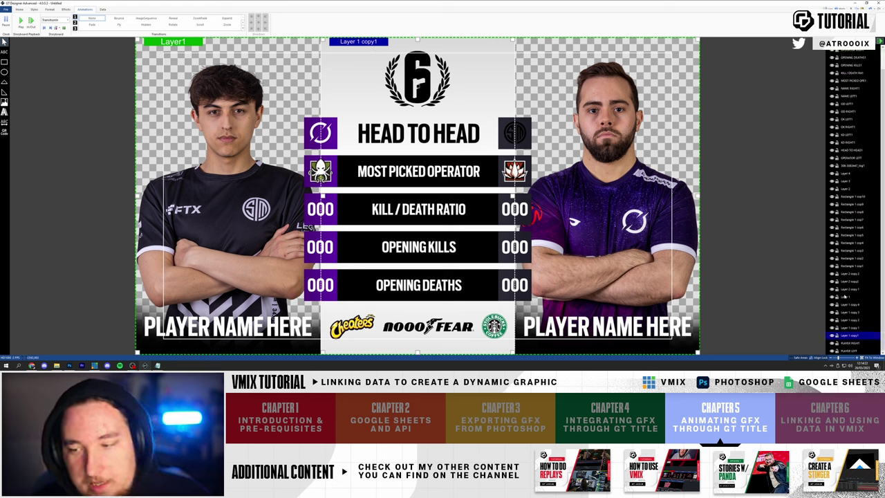
pyautogui.click(844, 336)
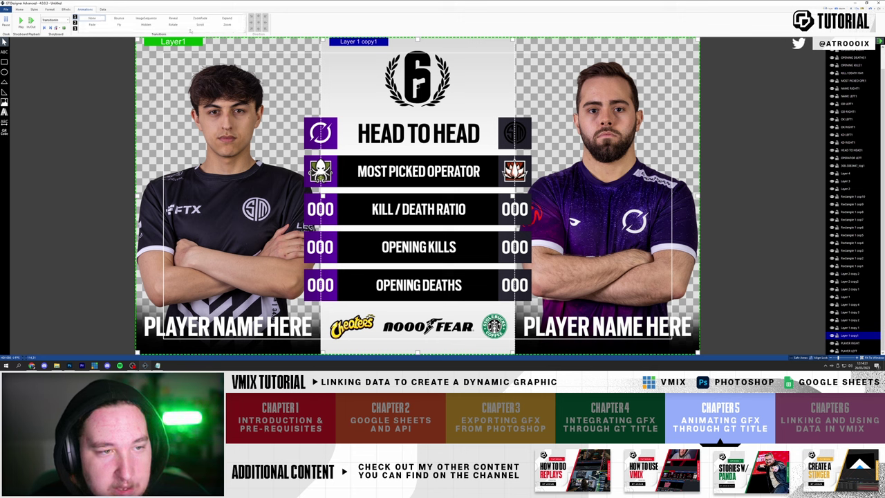
# - Give the centre panel an Expand transition with a chosen direction and preview it
pyautogui.click(227, 19)
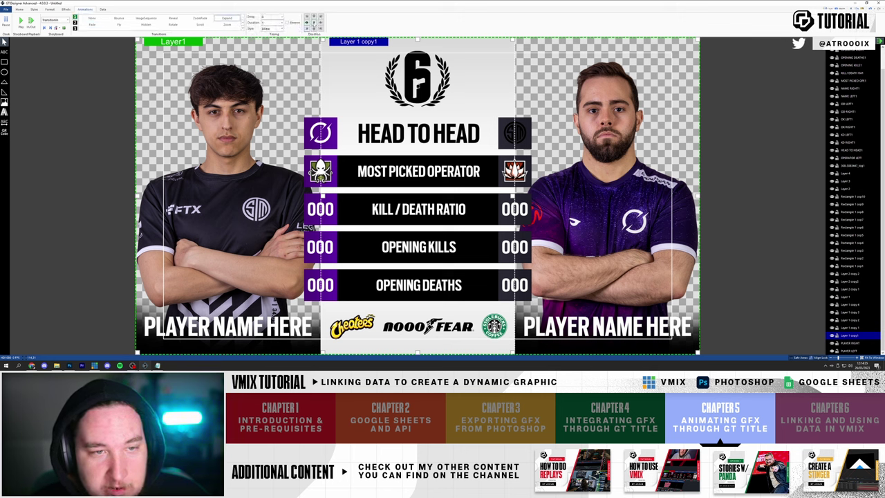
pyautogui.click(313, 23)
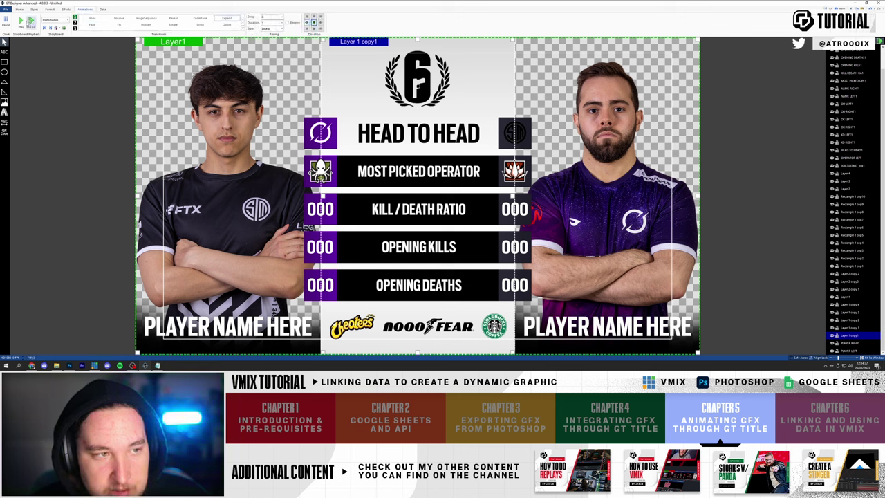
pyautogui.click(30, 22)
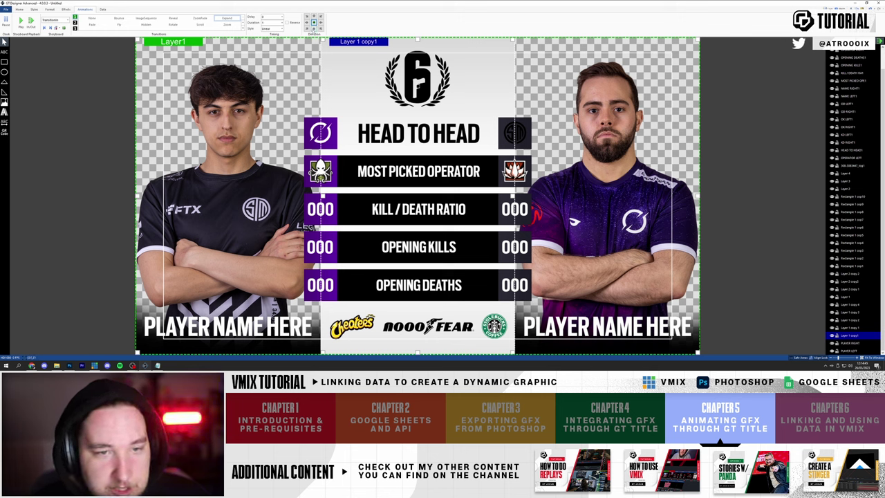
pyautogui.click(31, 21)
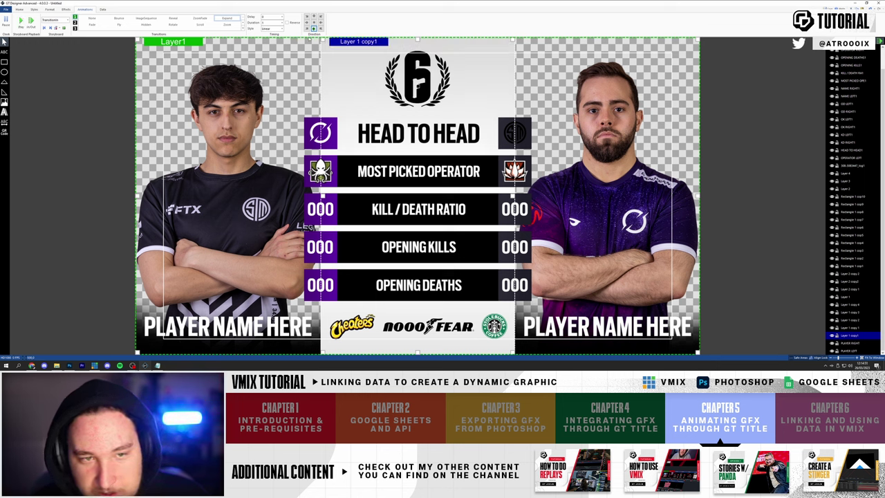
# - Apply CubicEasingIn easing to the centre panel's expand and replay the preview
pyautogui.click(280, 29)
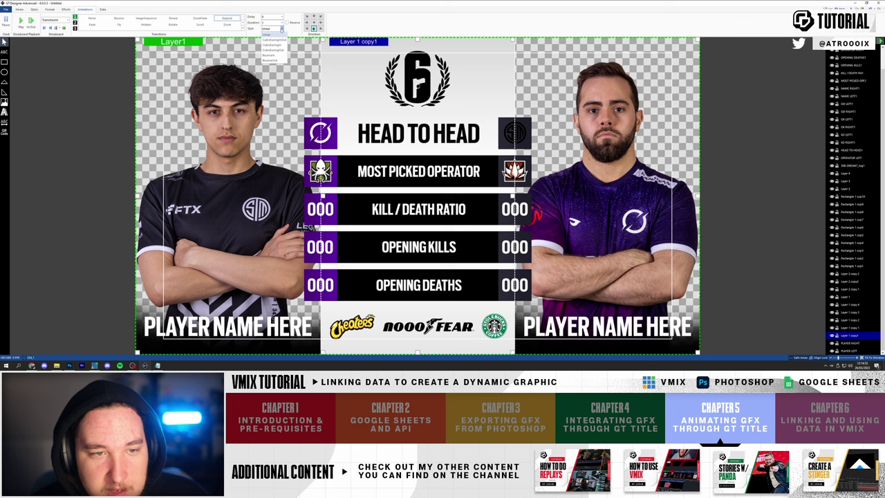
pyautogui.click(273, 39)
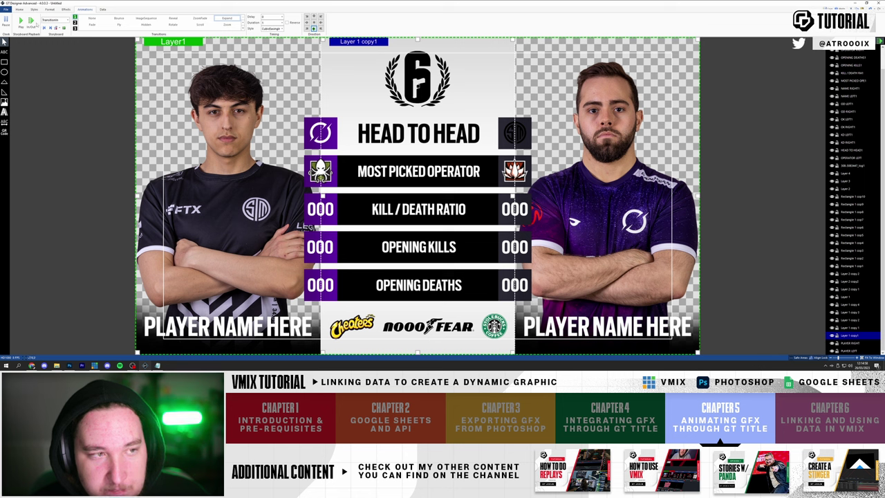
pyautogui.click(20, 22)
pyautogui.click(20, 22)
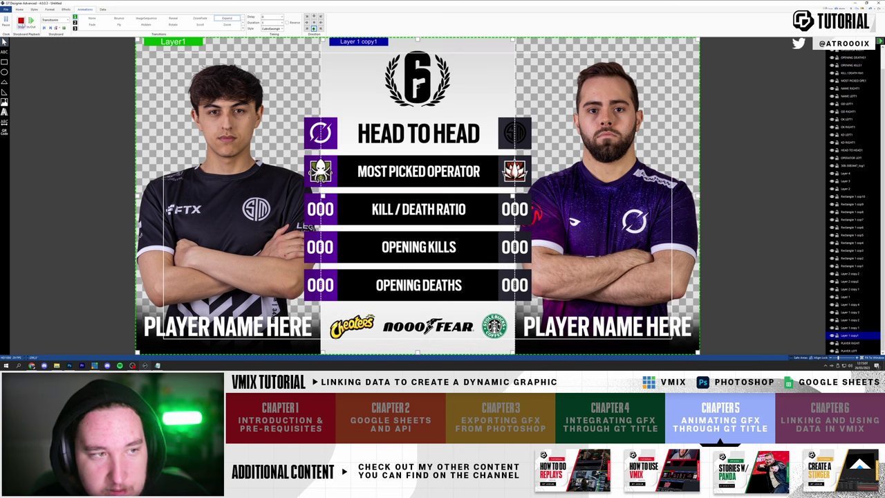
pyautogui.click(21, 22)
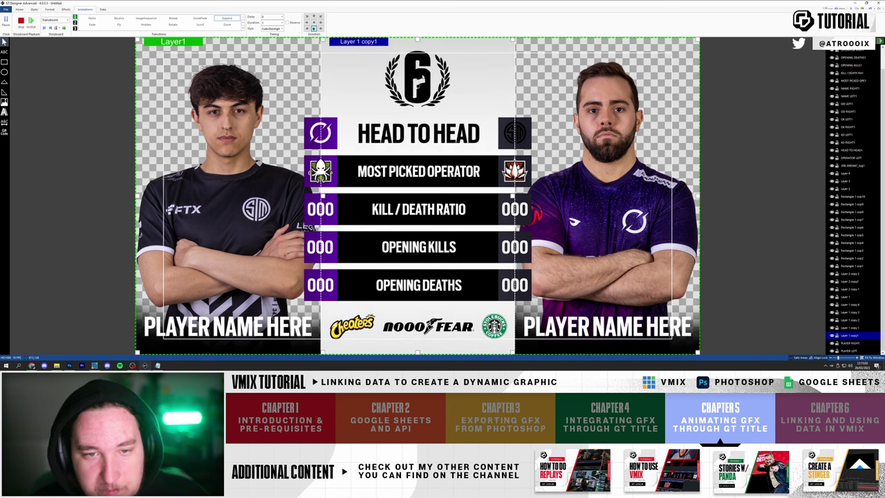
# - Shorten the centre panel's transition Duration to 0.5 seconds and preview it
pyautogui.click(282, 23)
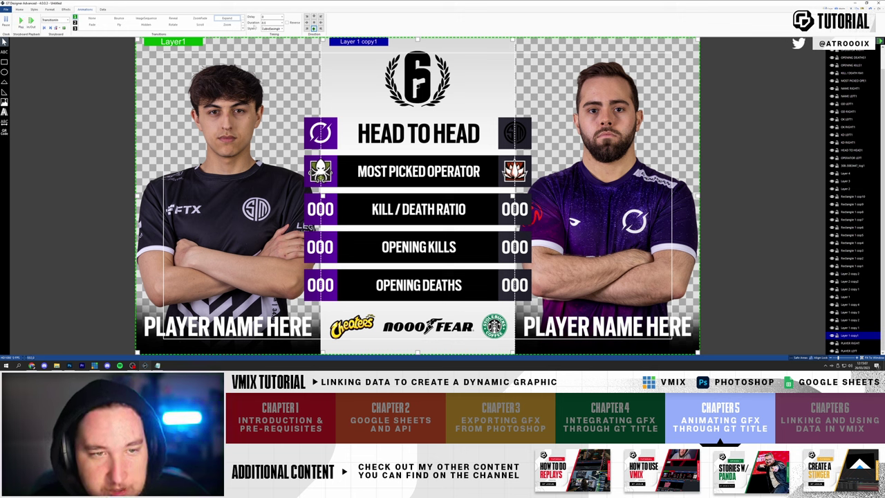
pyautogui.click(21, 22)
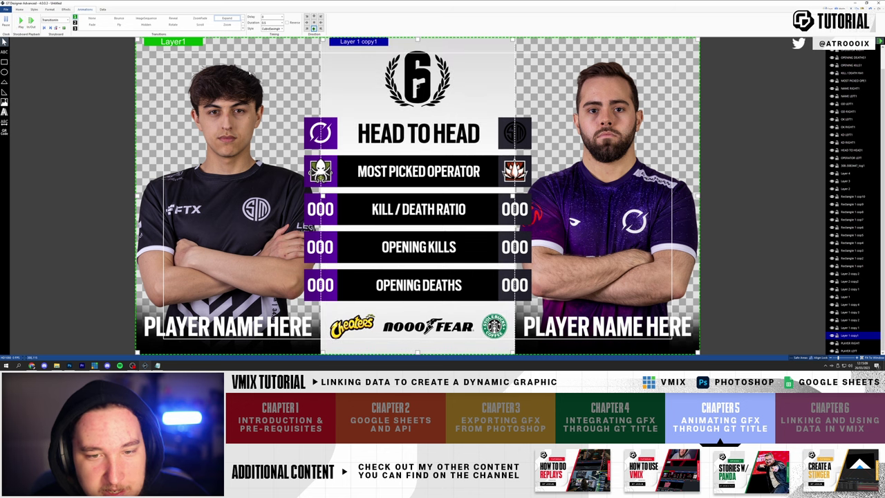
pyautogui.click(21, 21)
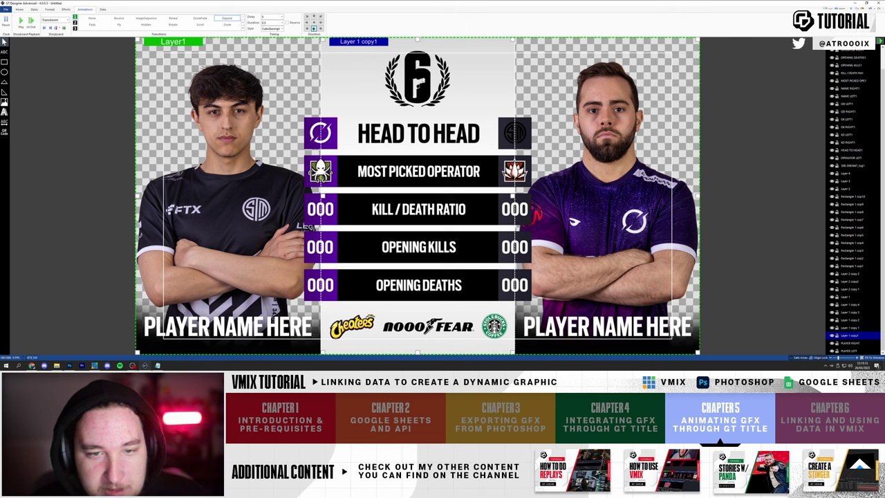
pyautogui.click(419, 52)
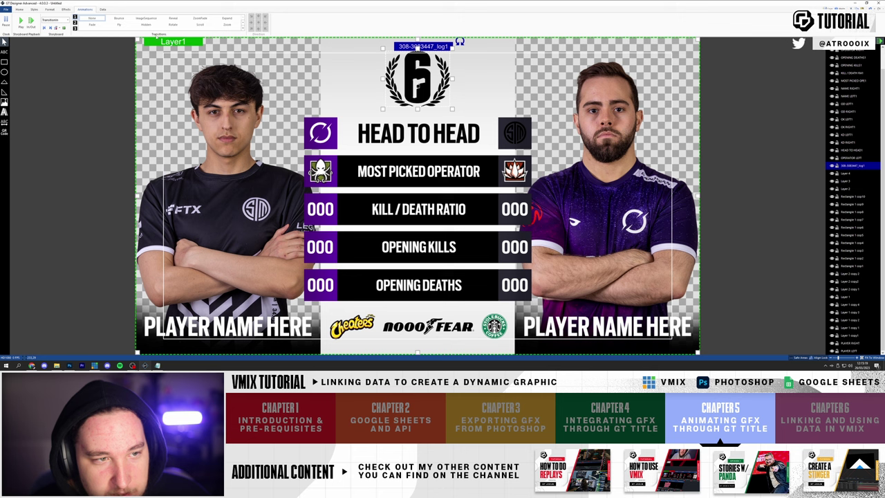
# - Apply a Fade transition with CubicEasingIn easing to the R6 logo and preview it
pyautogui.click(92, 24)
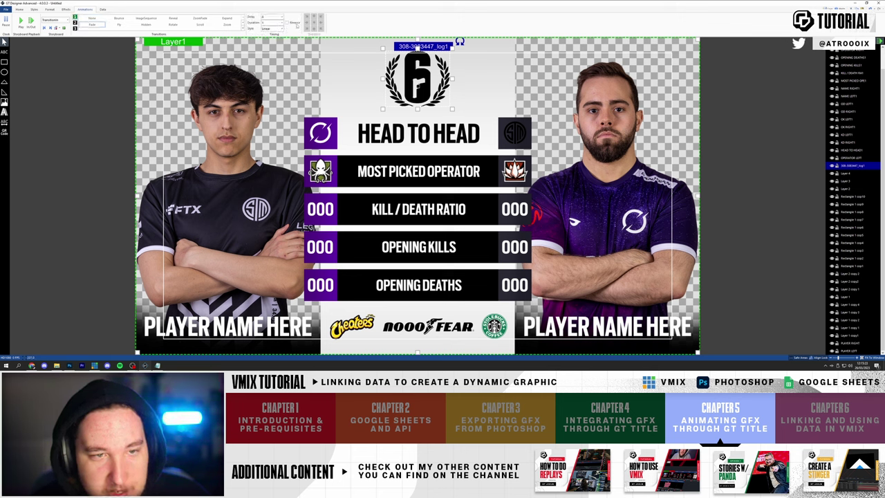
pyautogui.click(275, 28)
pyautogui.click(279, 40)
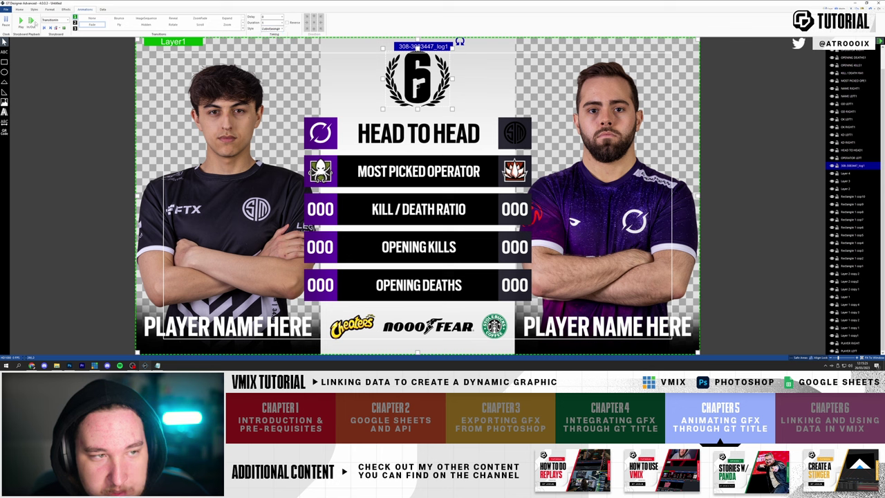
pyautogui.click(21, 22)
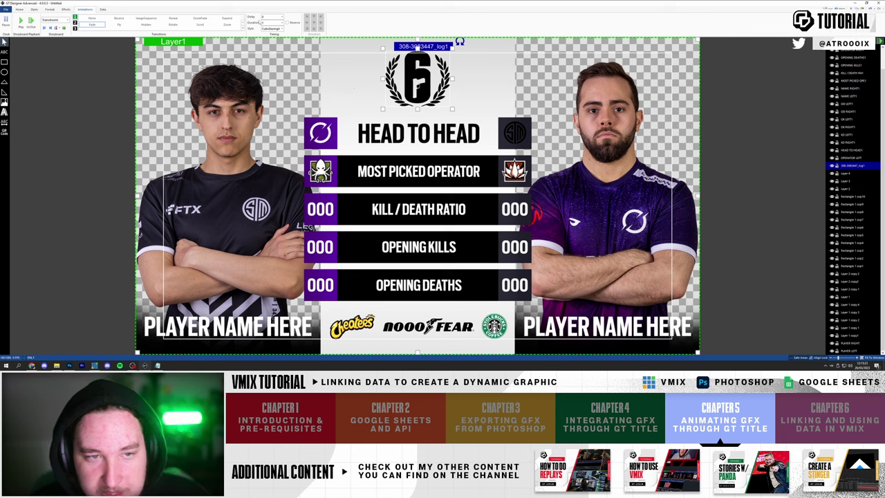
# - Set the logo fade's Delay to 0.5 and Duration to 0.5, then preview
pyautogui.click(282, 17)
pyautogui.click(274, 29)
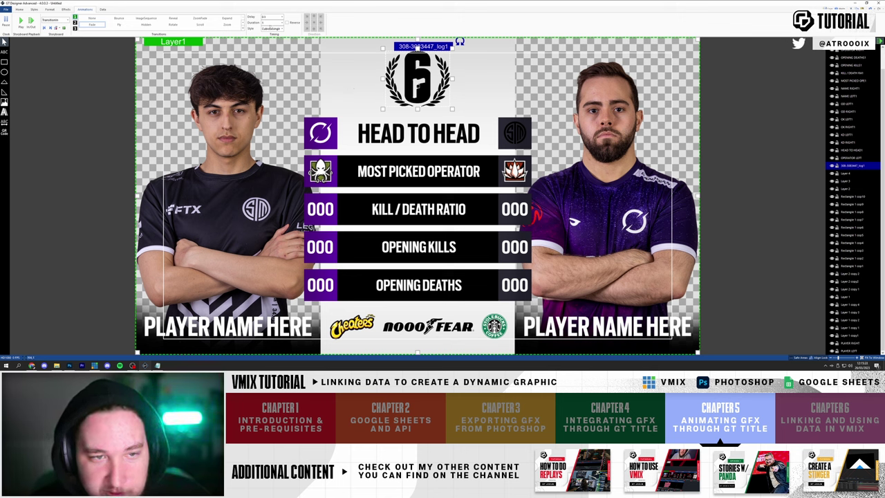
pyautogui.click(282, 23)
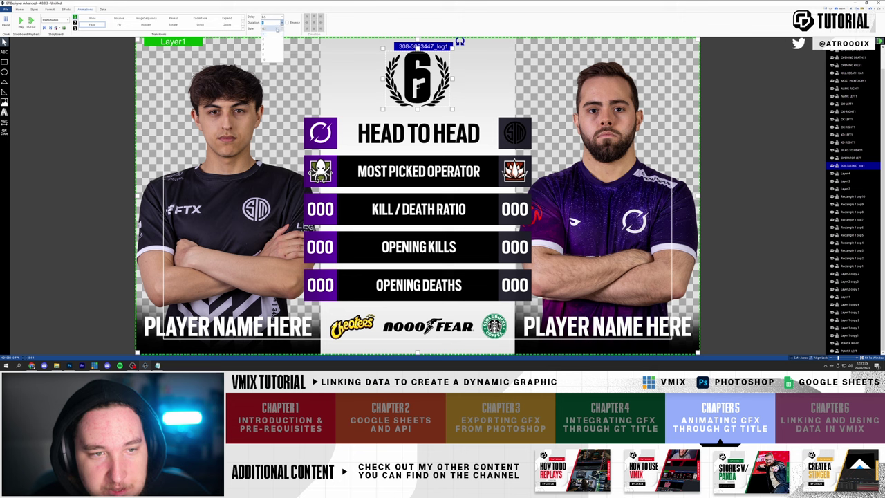
pyautogui.click(273, 35)
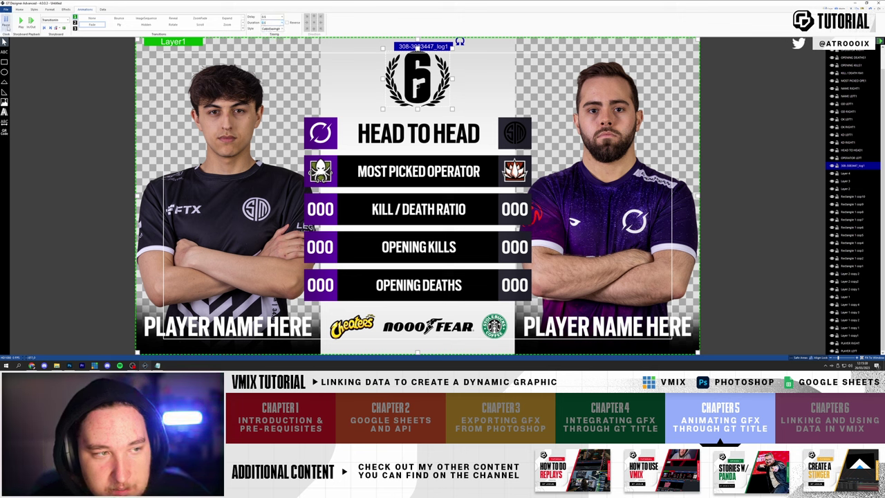
pyautogui.click(20, 21)
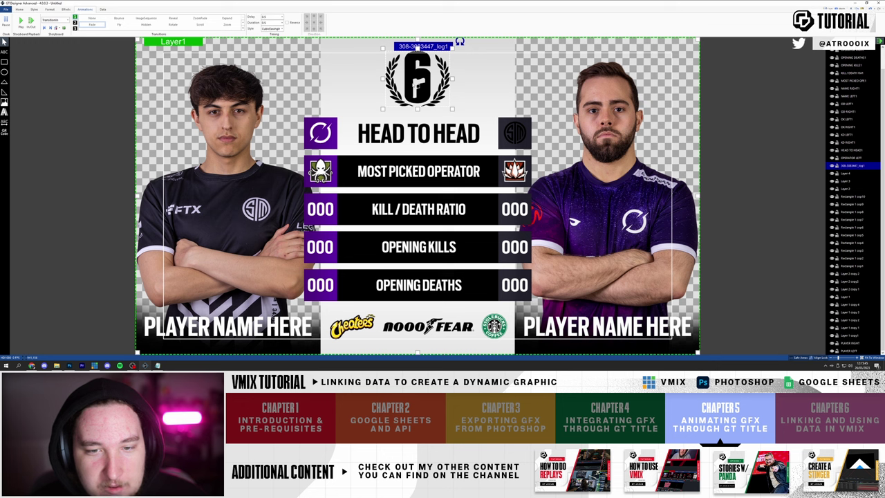
pyautogui.click(470, 158)
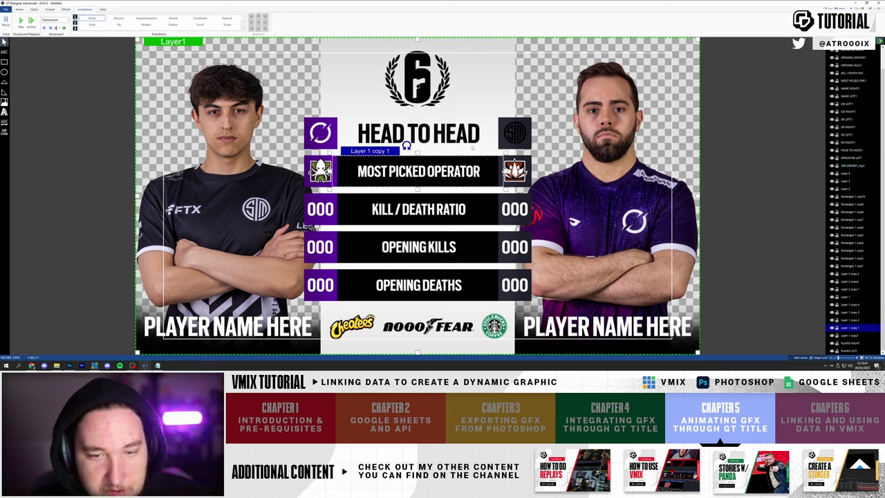
# - Give the HEAD TO HEAD heading a Fade with CubicEasingIn easing and preview it
pyautogui.click(419, 121)
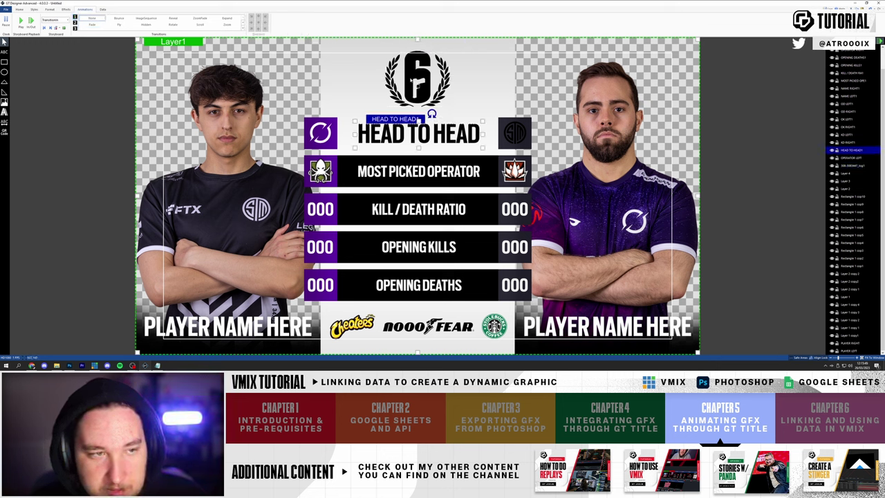
pyautogui.click(119, 24)
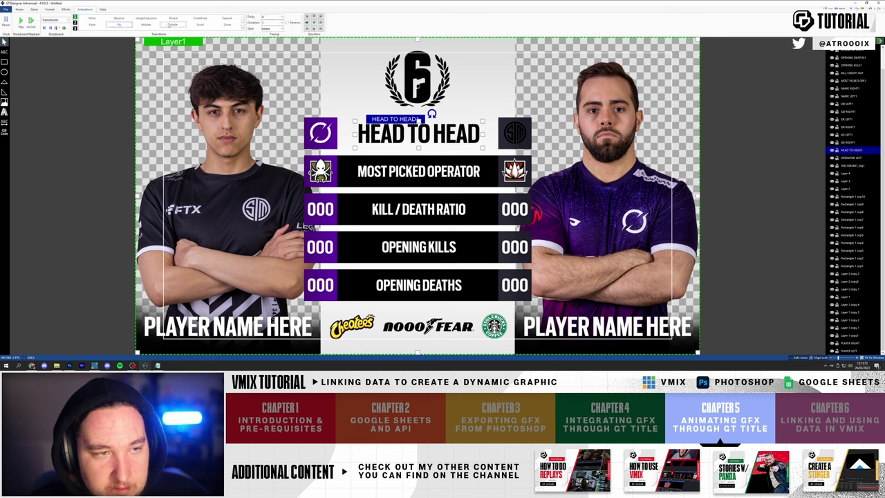
pyautogui.click(96, 24)
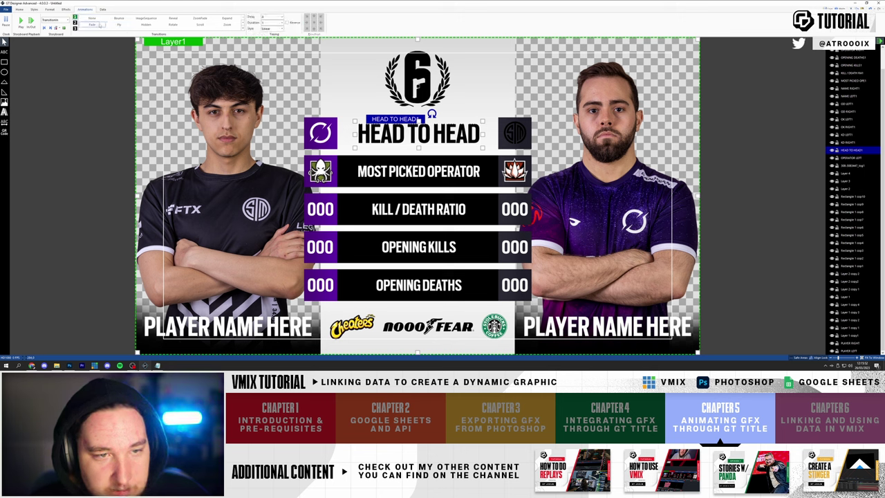
pyautogui.click(273, 29)
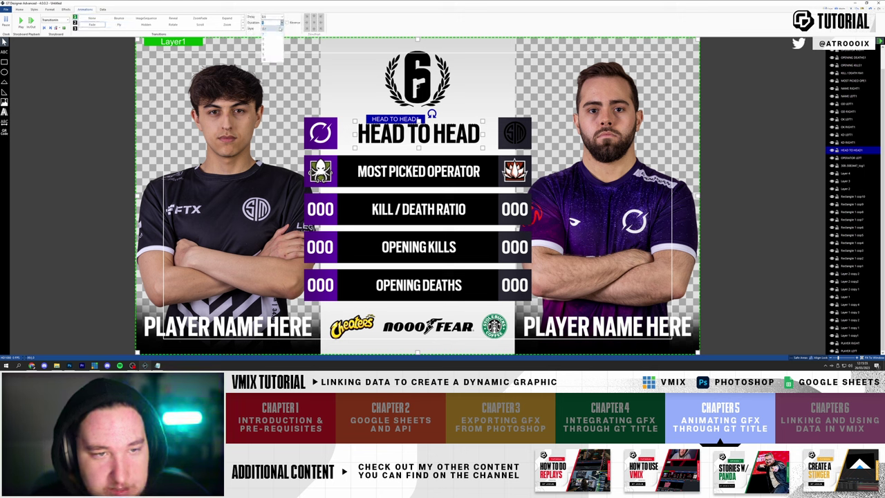
pyautogui.click(273, 43)
pyautogui.click(273, 29)
pyautogui.click(273, 52)
pyautogui.click(21, 21)
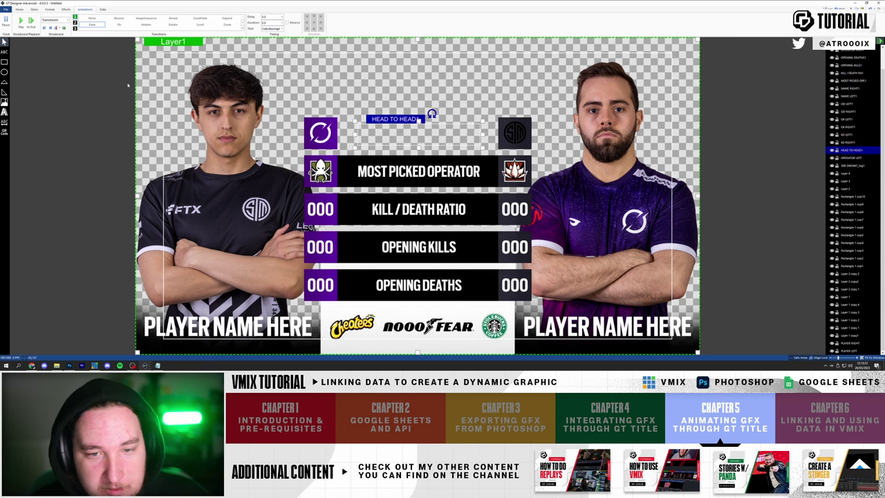
pyautogui.click(20, 22)
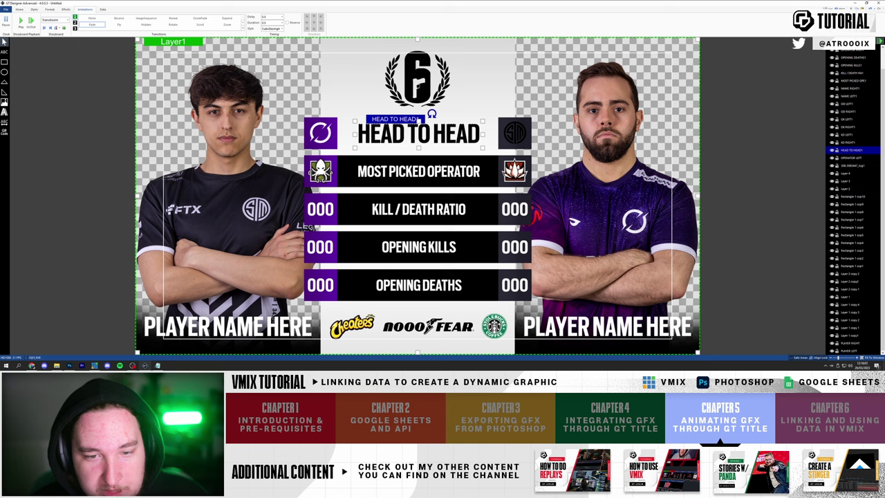
pyautogui.click(460, 171)
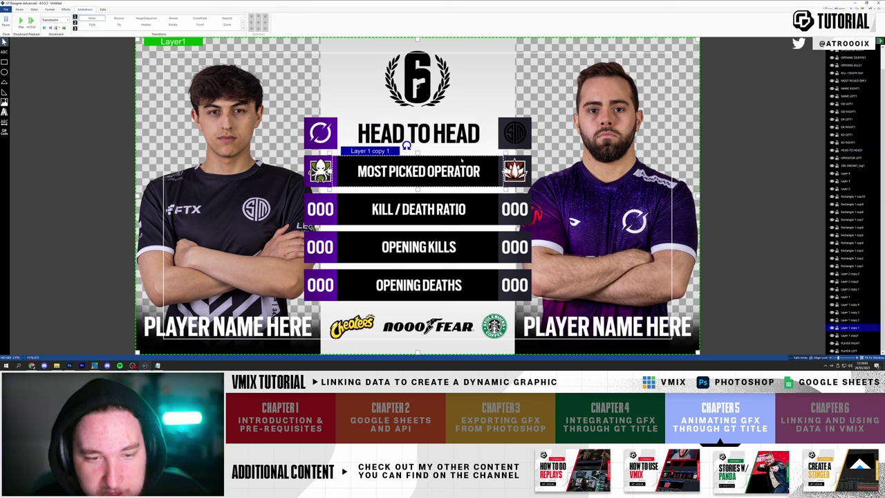
# - Apply a centre-opening Reveal (Axis: Both) to the four selected stat bars and preview it
pyautogui.keyDown('ctrl'); pyautogui.click(488, 201); pyautogui.keyUp('ctrl')
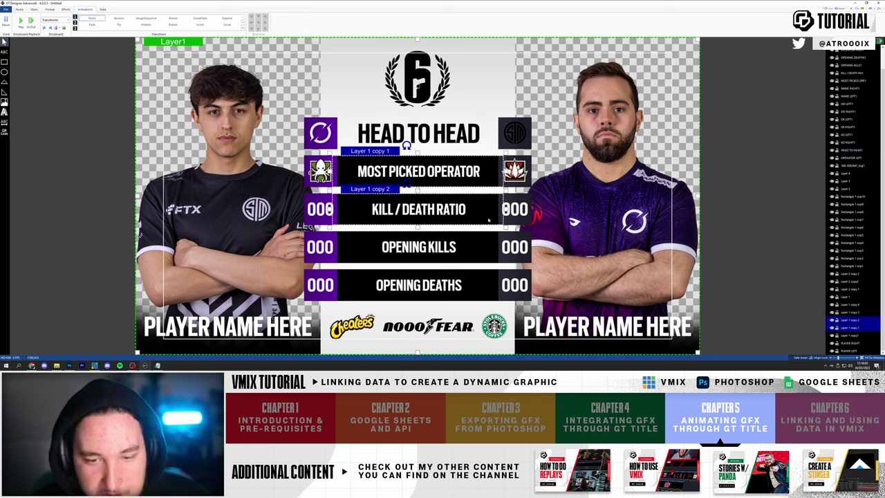
pyautogui.keyDown('ctrl'); pyautogui.click(489, 243); pyautogui.keyUp('ctrl')
pyautogui.keyDown('ctrl'); pyautogui.click(489, 281); pyautogui.keyUp('ctrl')
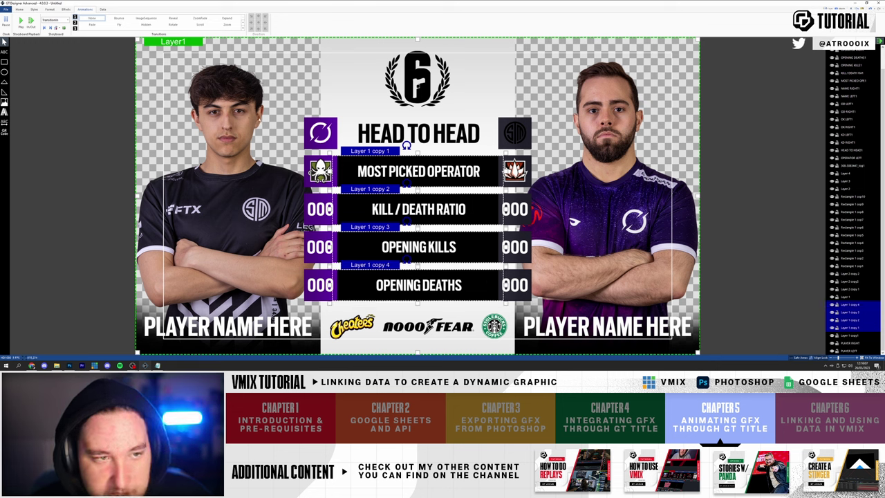
pyautogui.click(173, 18)
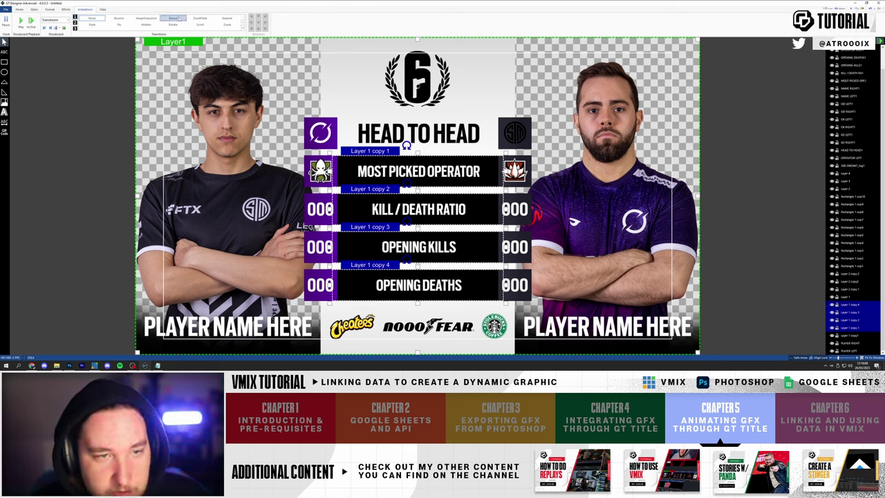
pyautogui.click(314, 25)
pyautogui.click(313, 22)
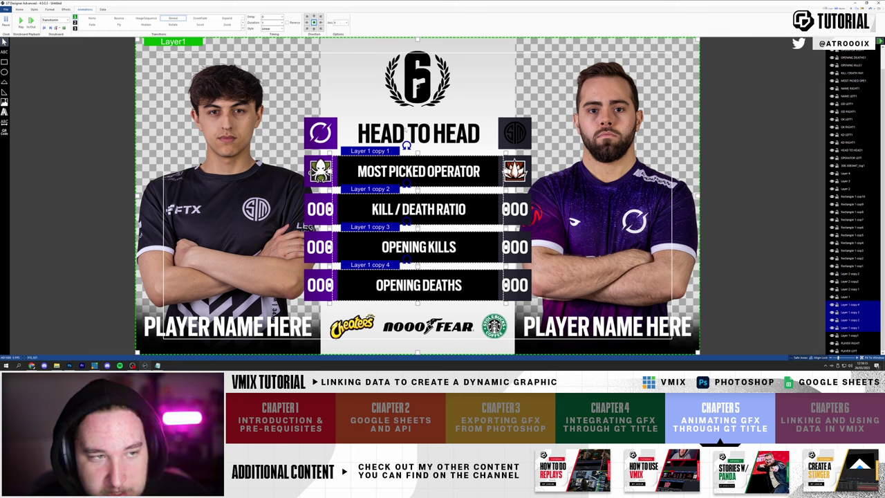
pyautogui.click(20, 21)
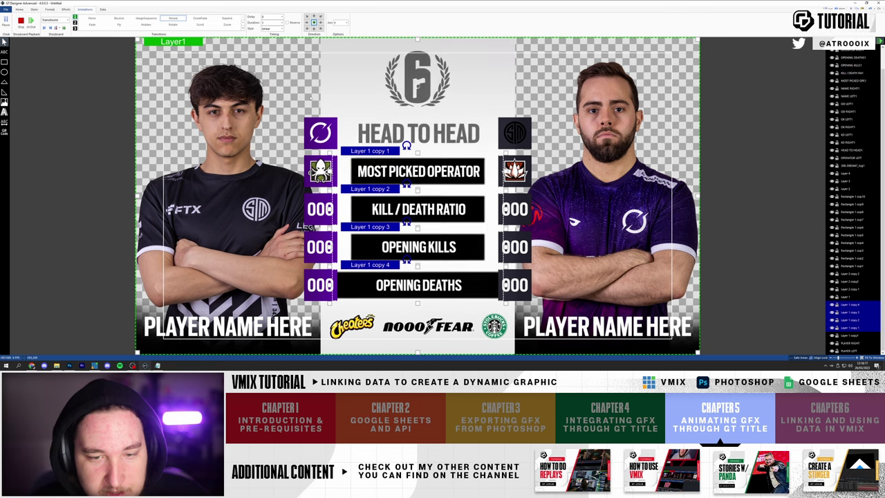
pyautogui.click(21, 21)
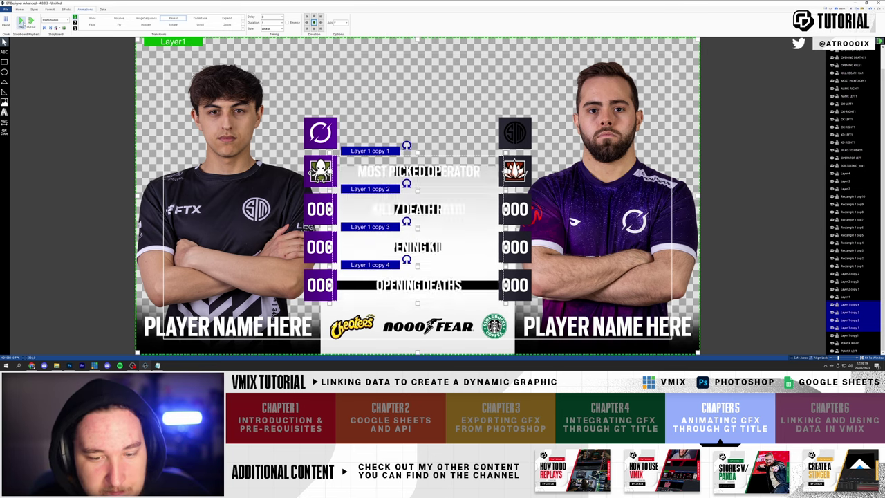
pyautogui.click(493, 168)
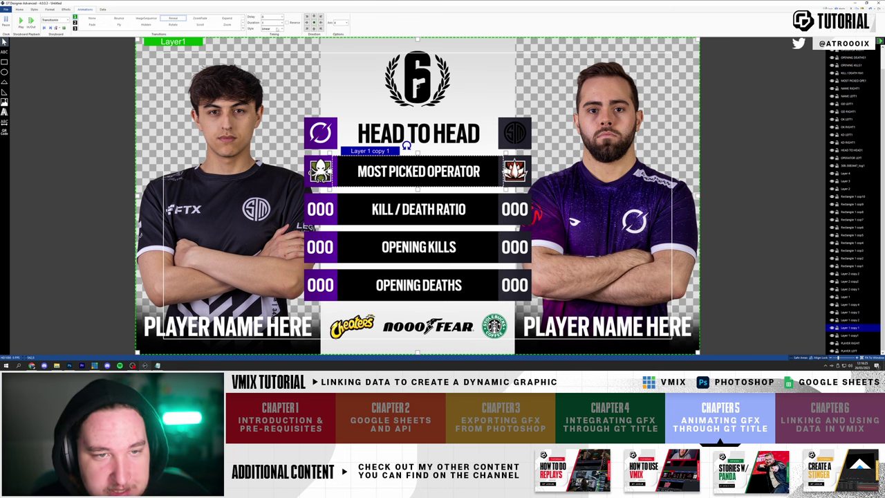
# - Replay the reveal while selecting the Kill/Death, Opening Kills and Opening Deaths bars
pyautogui.click(20, 20)
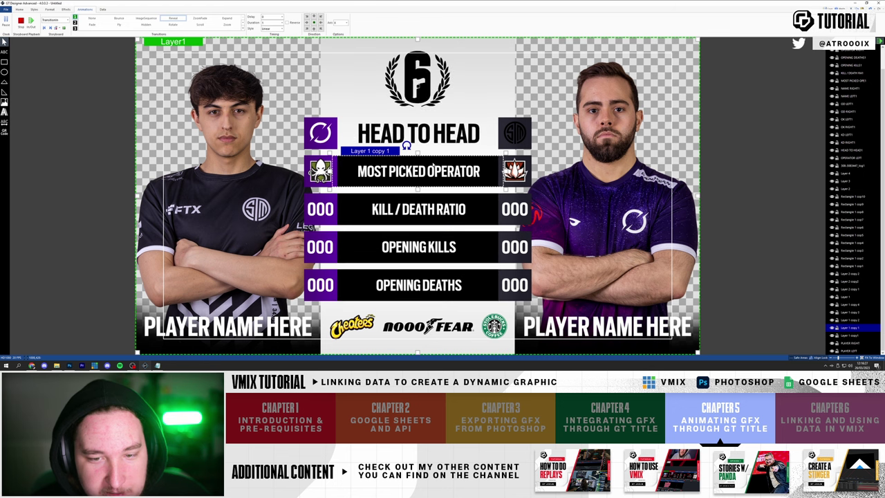
pyautogui.click(480, 196)
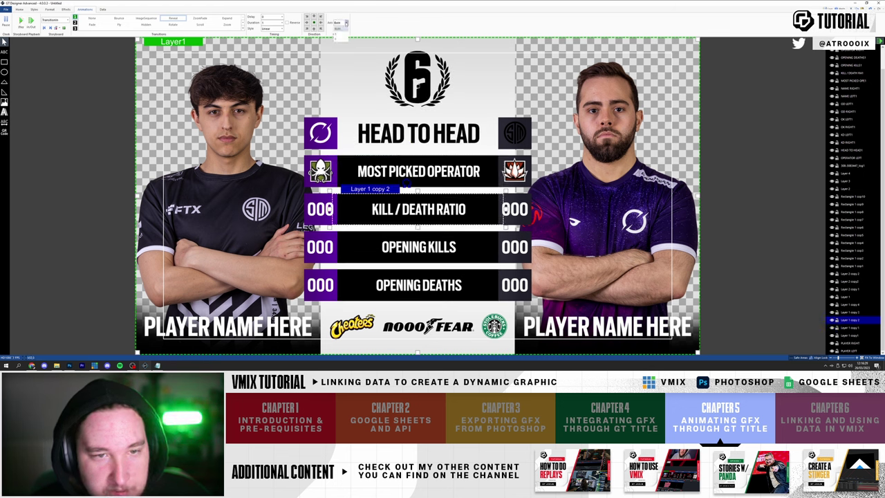
pyautogui.click(495, 238)
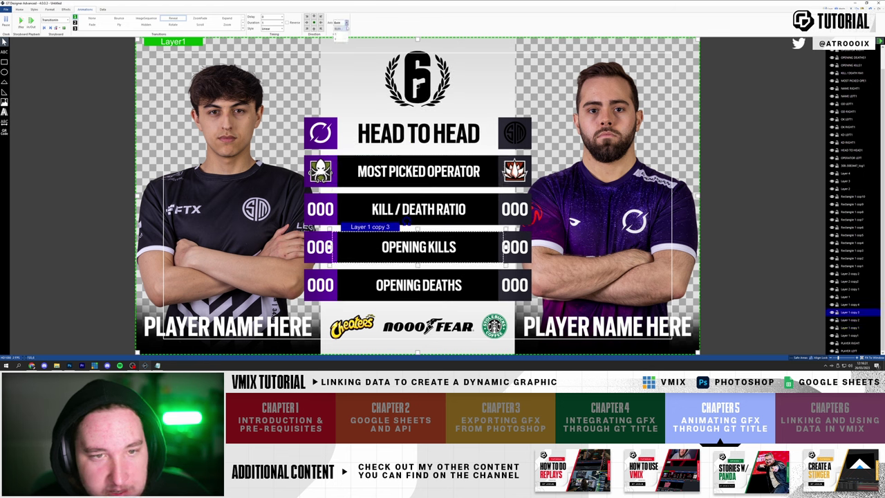
pyautogui.click(482, 261)
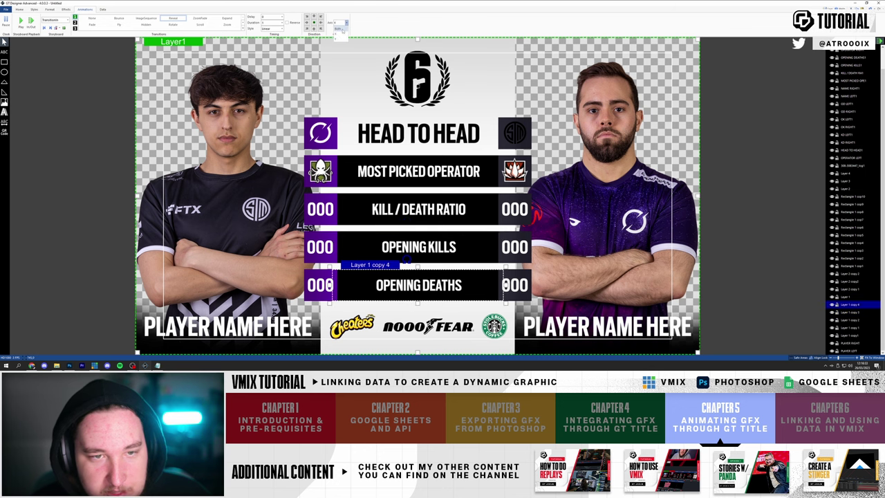
pyautogui.click(21, 21)
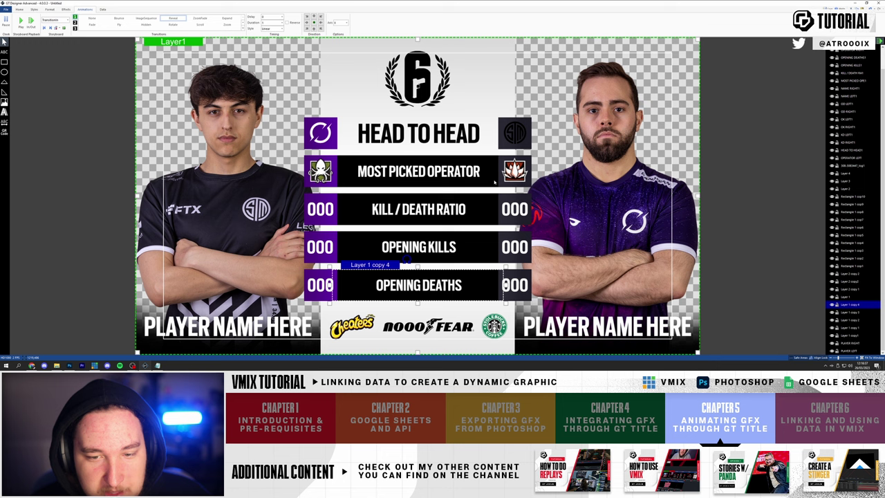
# - Set the Most Picked Operator bar's delay, 0.5 s duration and CubicEaseInOut easing, and preview
pyautogui.click(495, 182)
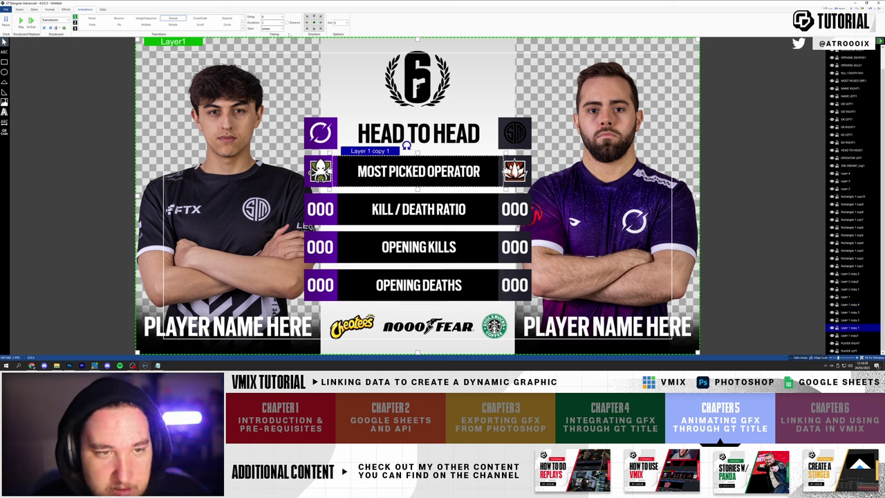
pyautogui.click(282, 17)
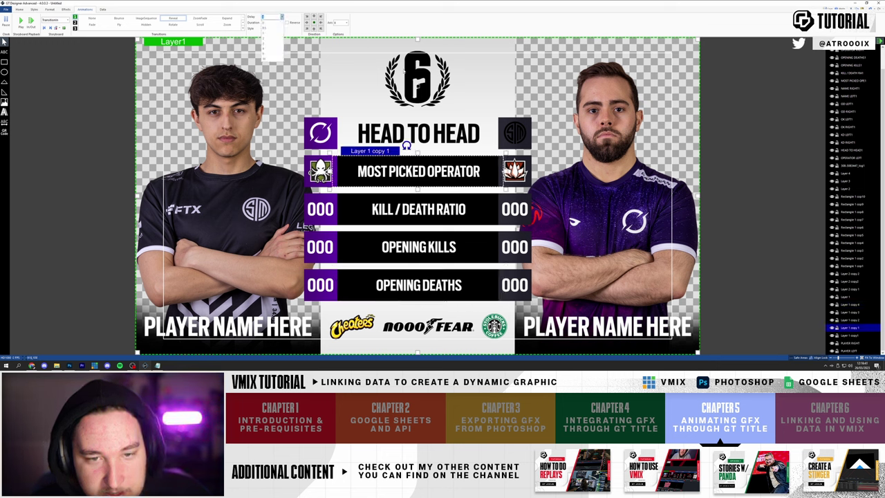
pyautogui.click(270, 33)
pyautogui.write('0.5')
pyautogui.click(281, 29)
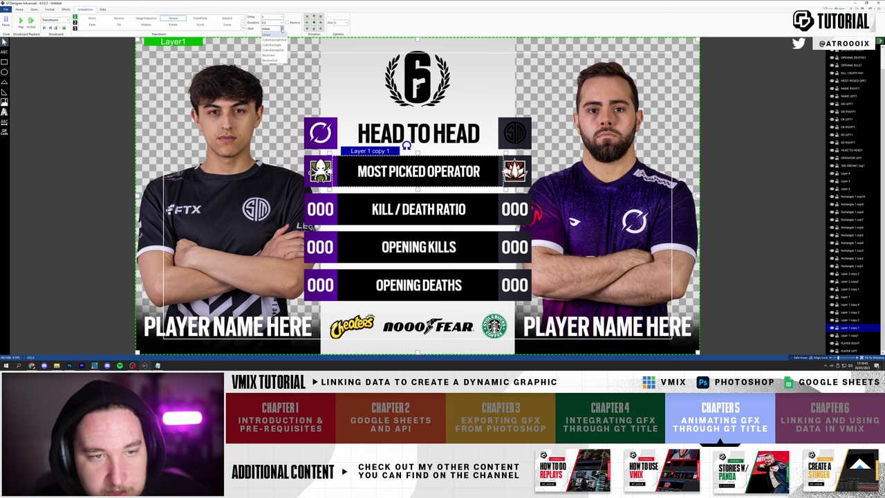
pyautogui.click(273, 48)
pyautogui.click(21, 21)
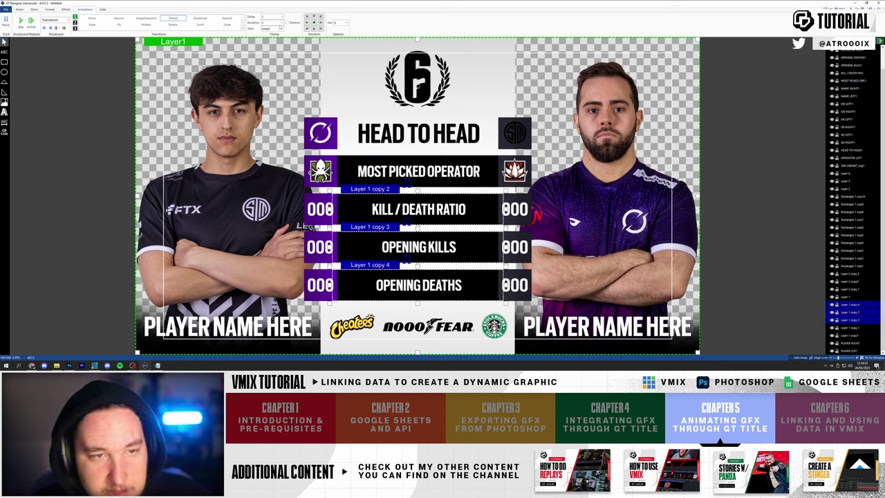
pyautogui.click(281, 29)
pyautogui.click(272, 39)
pyautogui.click(21, 21)
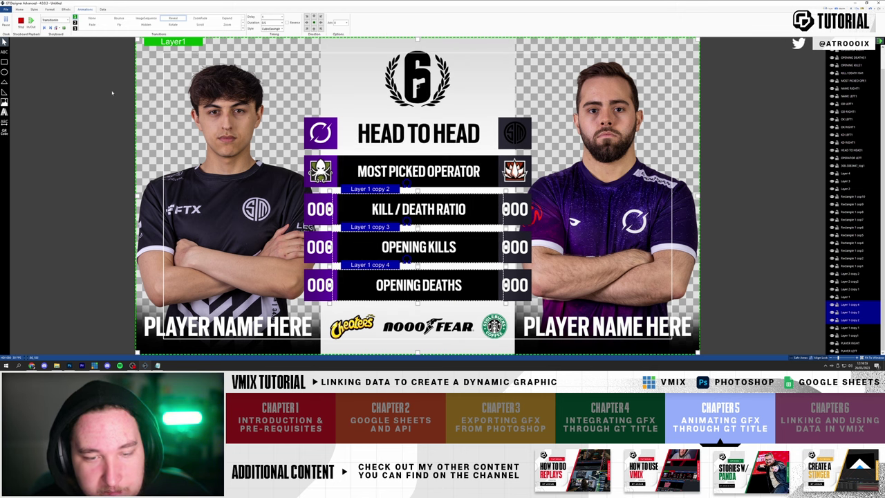
# - Go through each stat-row bar in turn and preview the staggered row animation
pyautogui.click(440, 163)
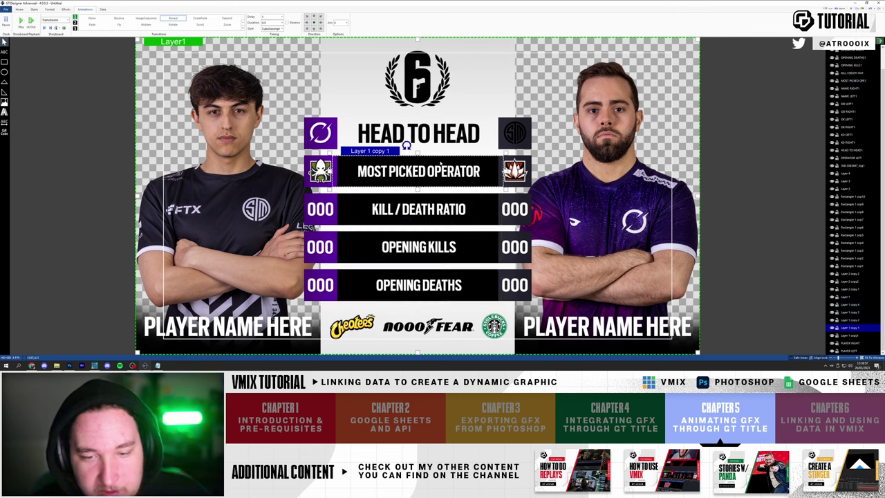
pyautogui.press('Tab')
pyautogui.press('Tab')
pyautogui.press('Tab')
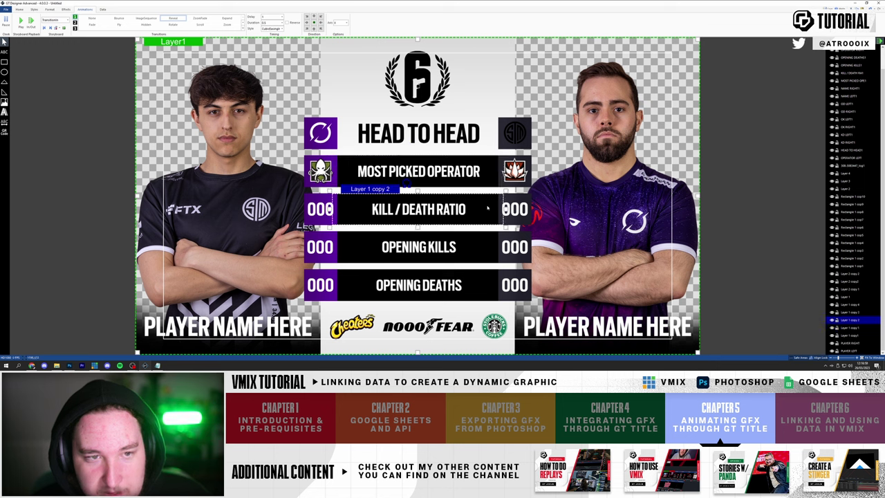
pyautogui.click(475, 163)
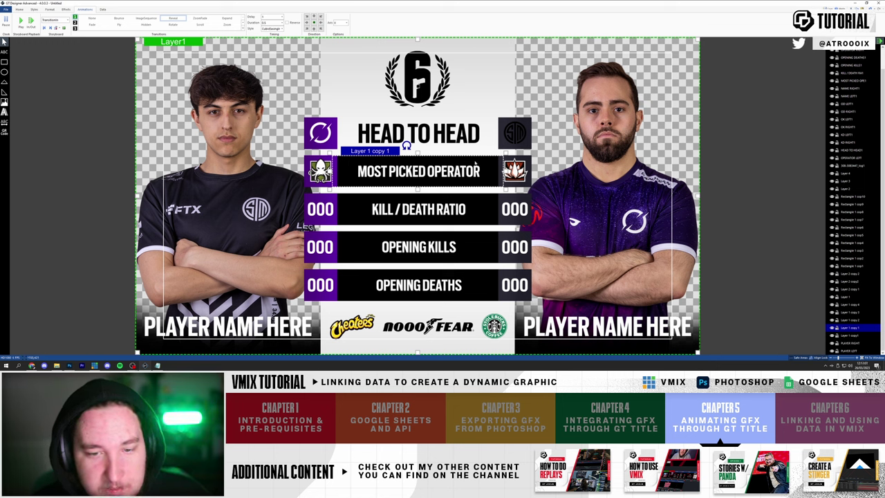
pyautogui.click(474, 198)
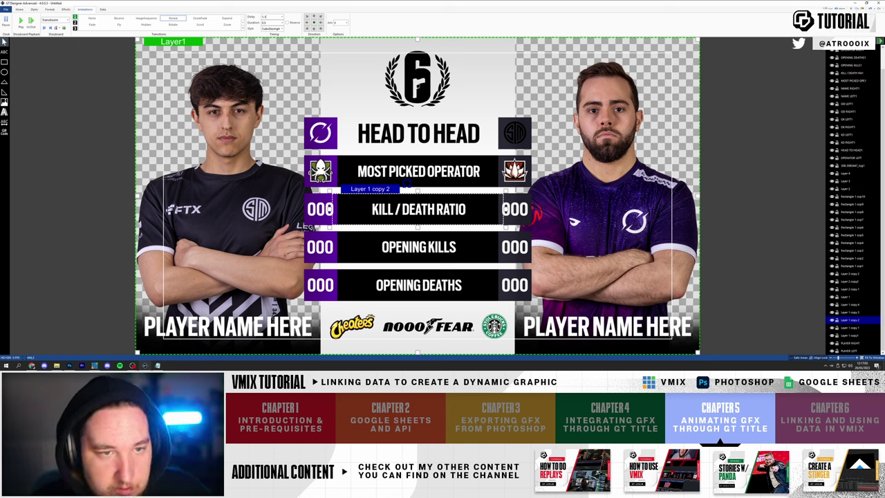
pyautogui.click(484, 245)
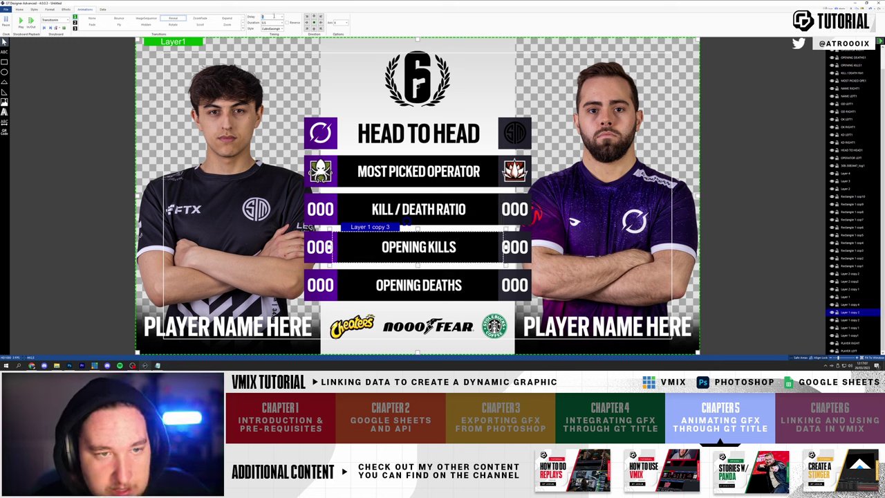
pyautogui.click(408, 273)
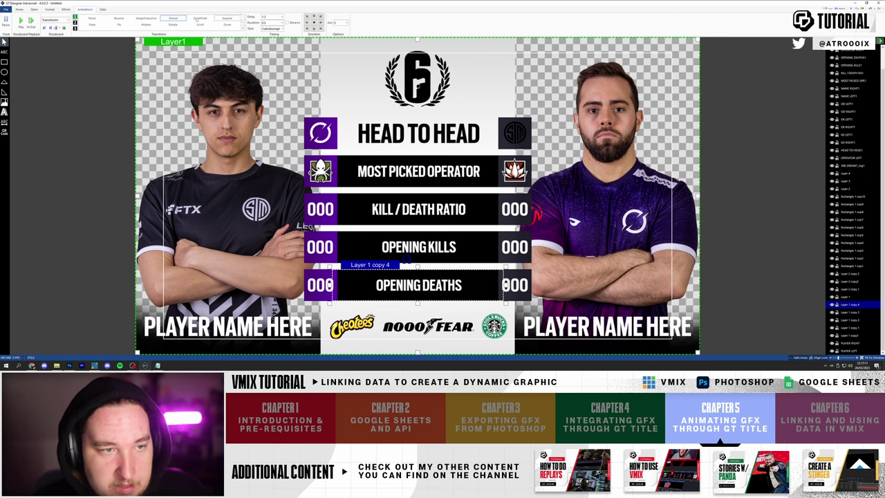
pyautogui.click(20, 21)
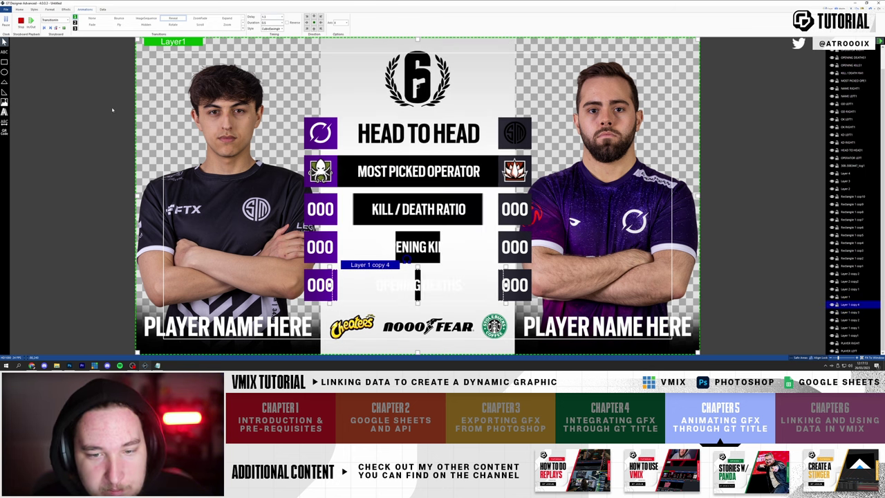
pyautogui.click(21, 20)
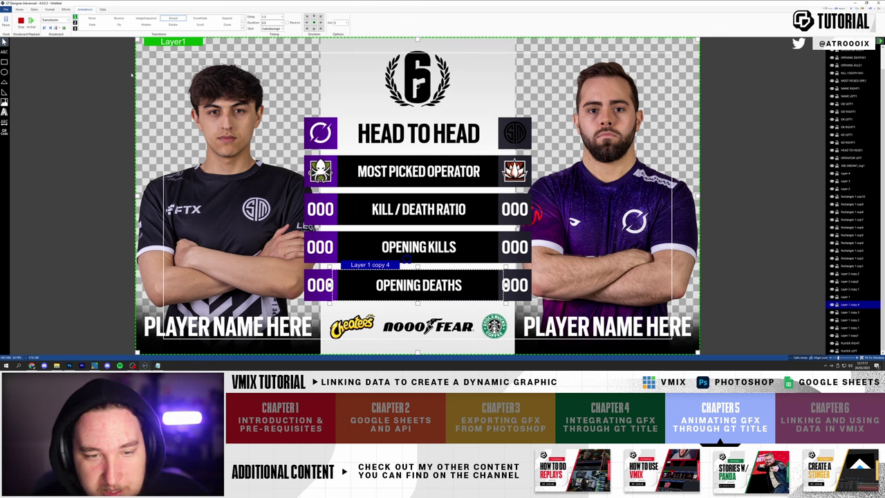
pyautogui.click(21, 21)
pyautogui.click(20, 21)
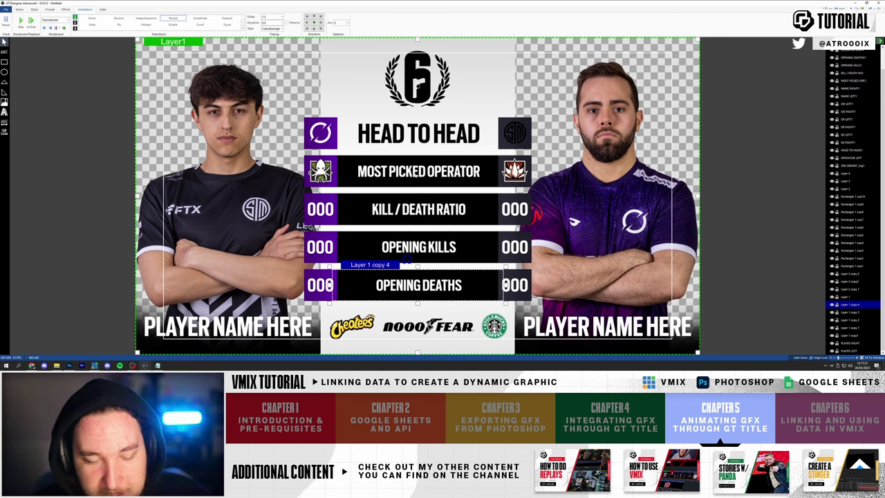
pyautogui.click(429, 170)
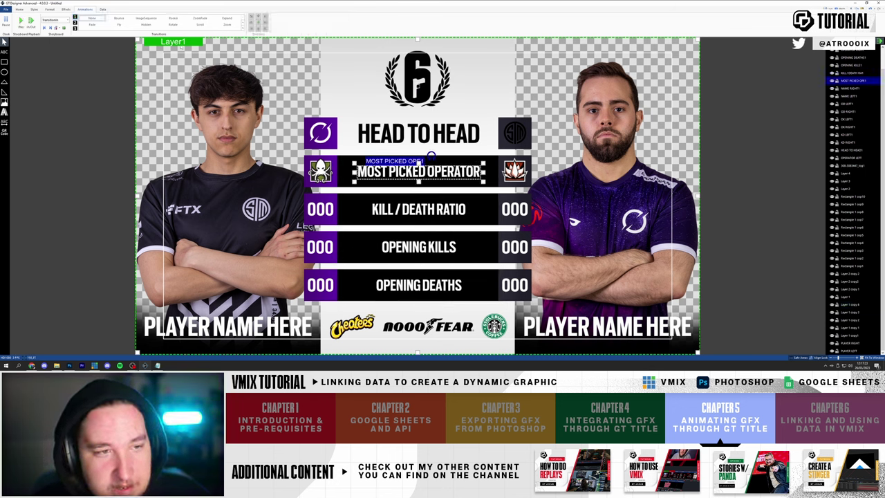
# - Give the MOST PICKED OPERATOR label a 0.5-second ZoomFade and preview it
pyautogui.click(200, 20)
pyautogui.click(20, 22)
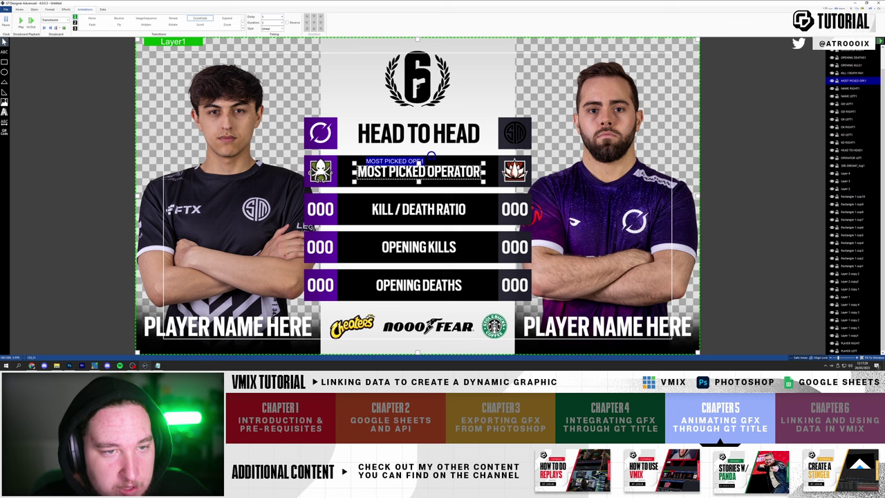
pyautogui.click(21, 21)
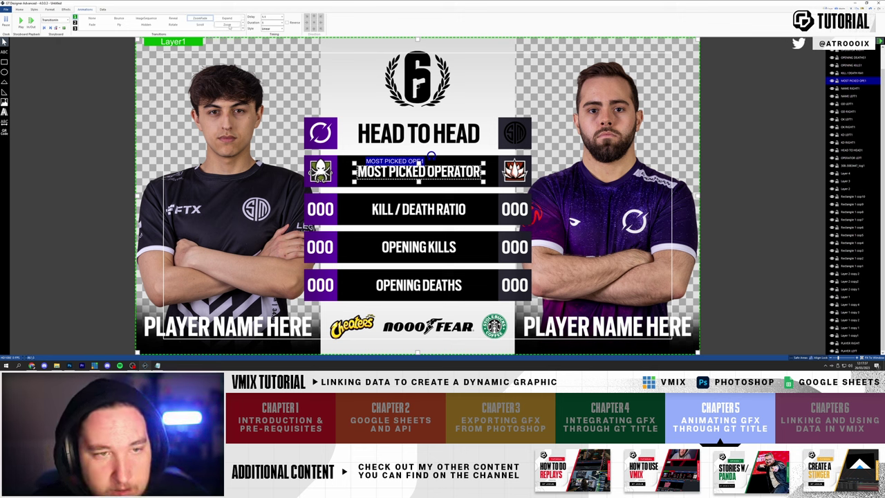
pyautogui.click(280, 22)
pyautogui.click(271, 32)
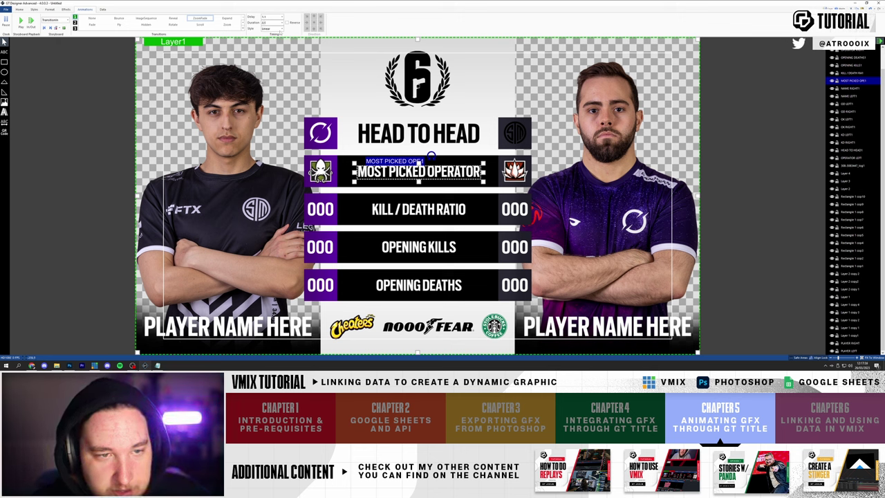
pyautogui.click(20, 21)
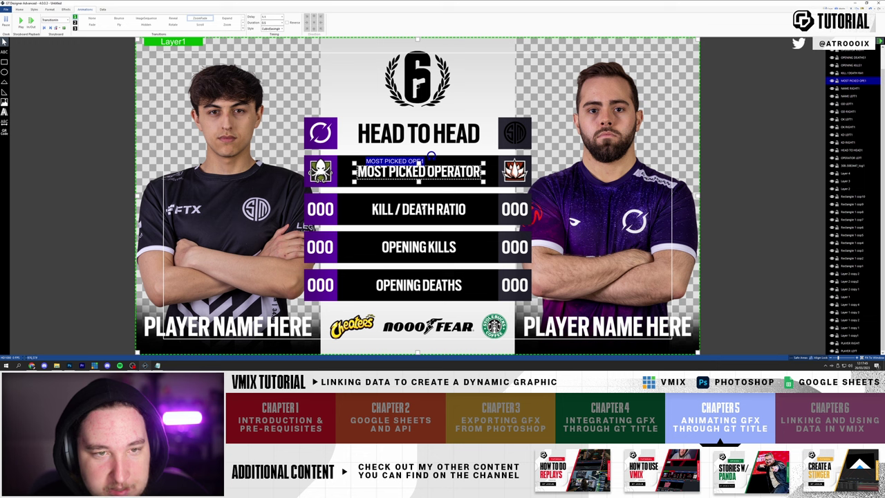
# - Apply ZoomFade with CubicEaseInOut easing to the KILL / DEATH RATIO, OPENING KILLS and OPENING DEATHS labels
pyautogui.click(419, 208)
pyautogui.keyDown('ctrl'); pyautogui.click(418, 247); pyautogui.keyUp('ctrl')
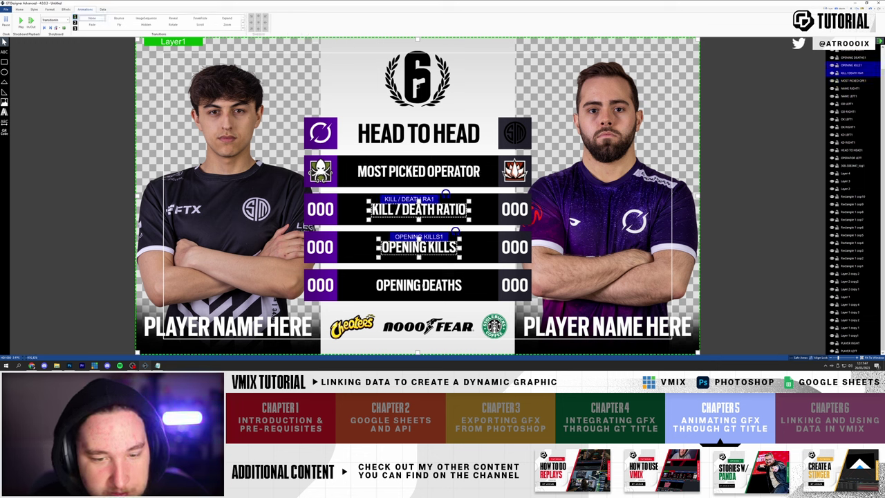
pyautogui.keyDown('ctrl'); pyautogui.click(419, 284); pyautogui.keyUp('ctrl')
pyautogui.click(199, 19)
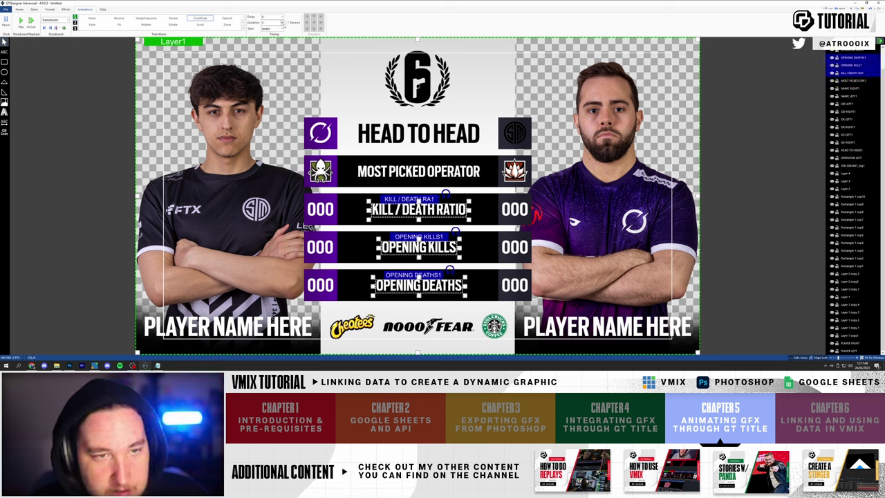
pyautogui.click(280, 28)
pyautogui.click(280, 40)
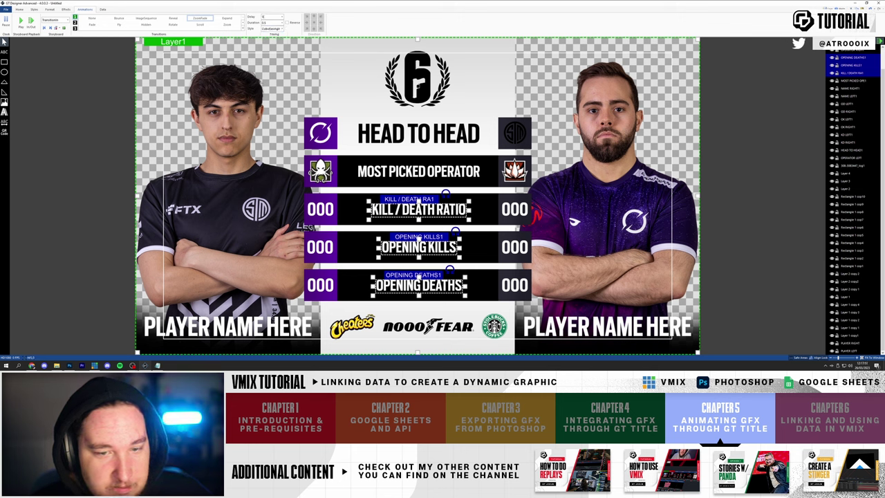
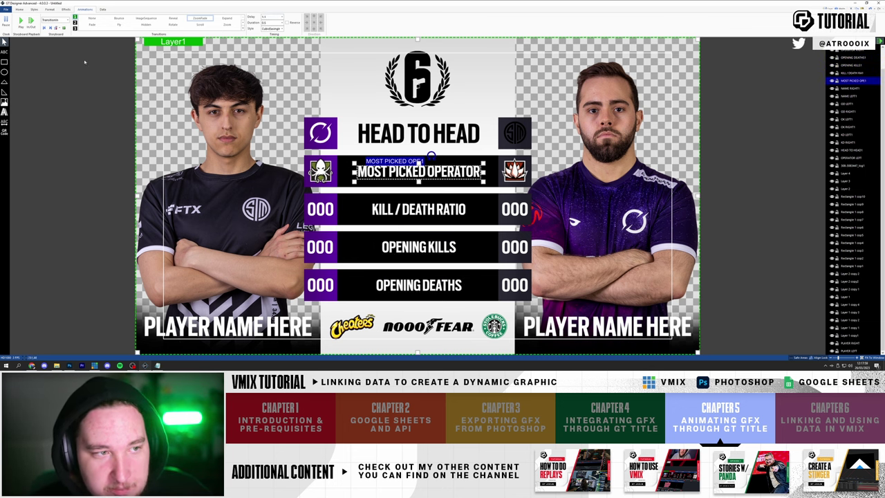
# - Give the OPERATOR LEFT icon an Expand entrance with a chosen direction and preview it
pyautogui.click(21, 21)
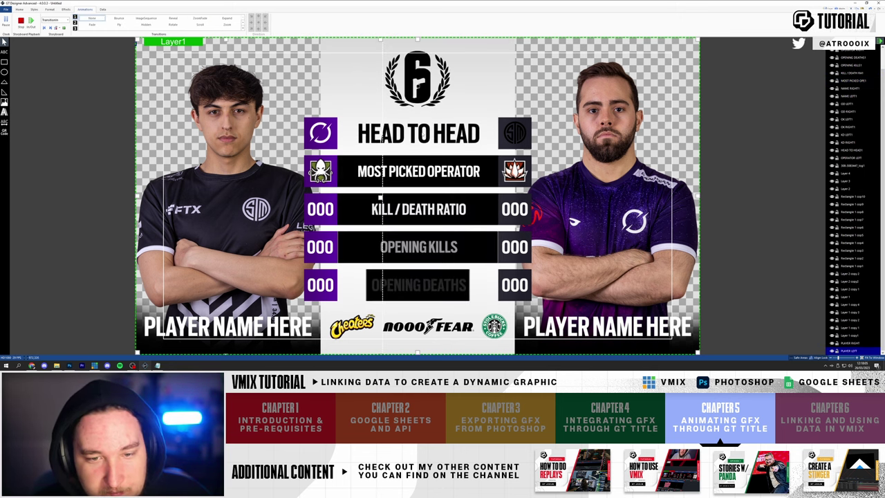
pyautogui.click(334, 177)
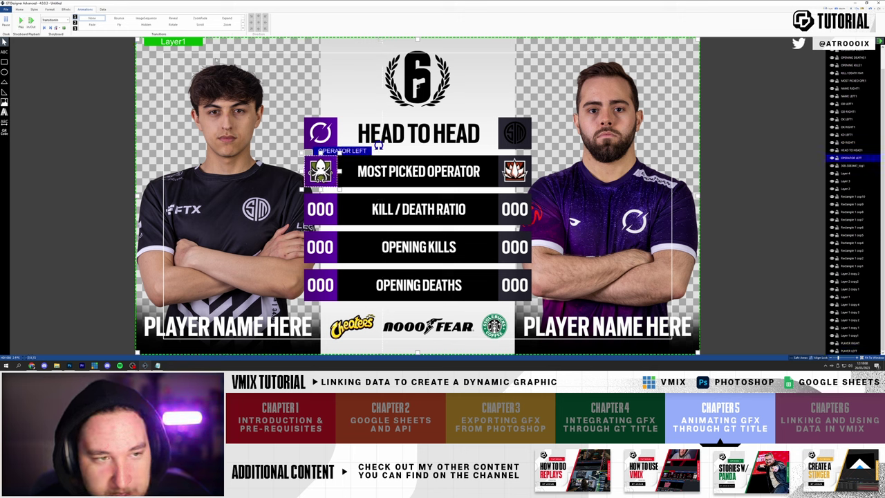
pyautogui.click(227, 19)
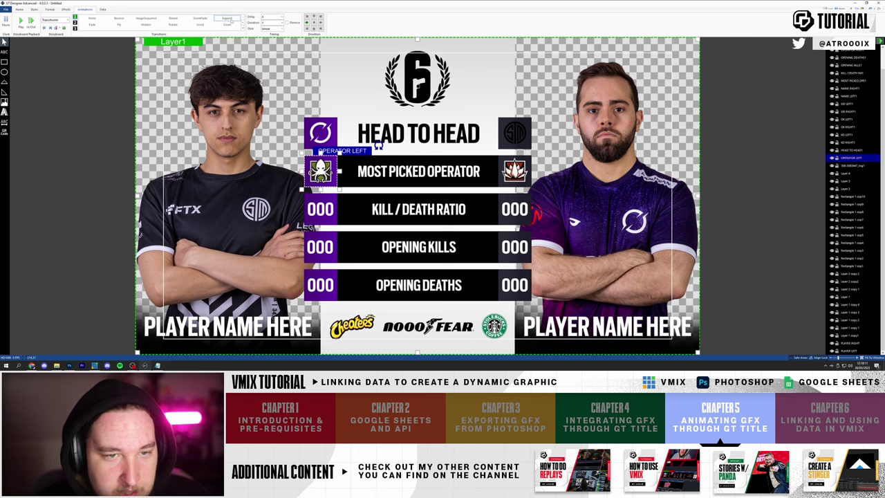
pyautogui.click(320, 22)
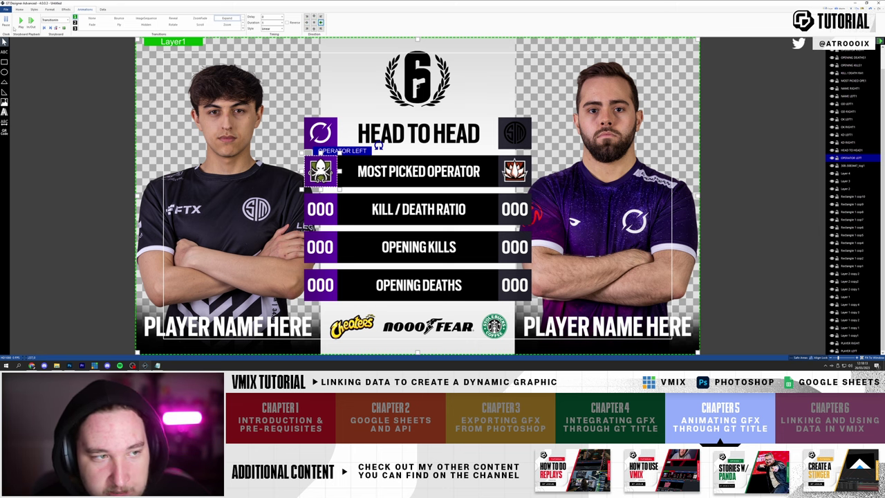
pyautogui.click(21, 21)
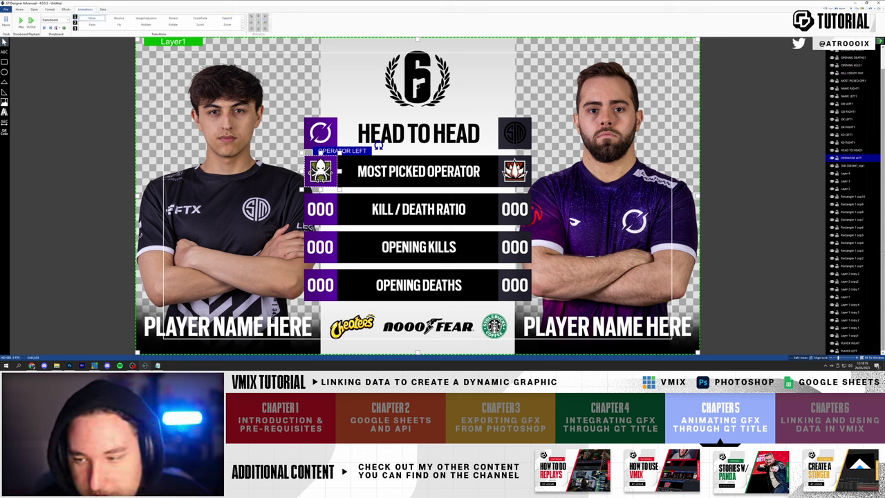
# - Apply Expand to the left operator icon (Rectangle 1 cop3) with CubicEase style
pyautogui.click(854, 212)
pyautogui.click(854, 251)
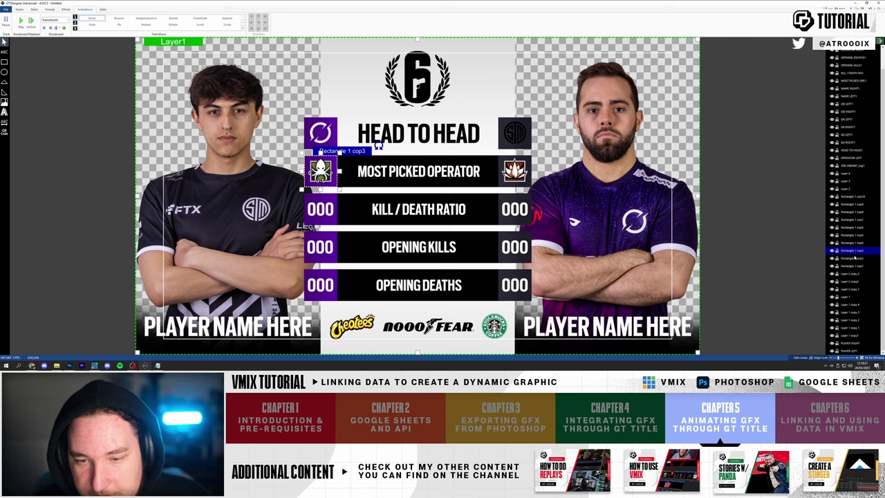
pyautogui.click(227, 18)
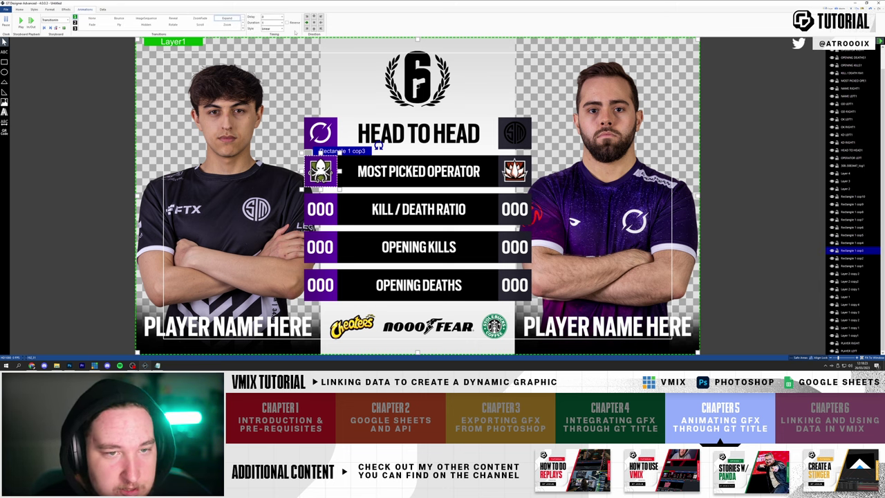
pyautogui.click(21, 21)
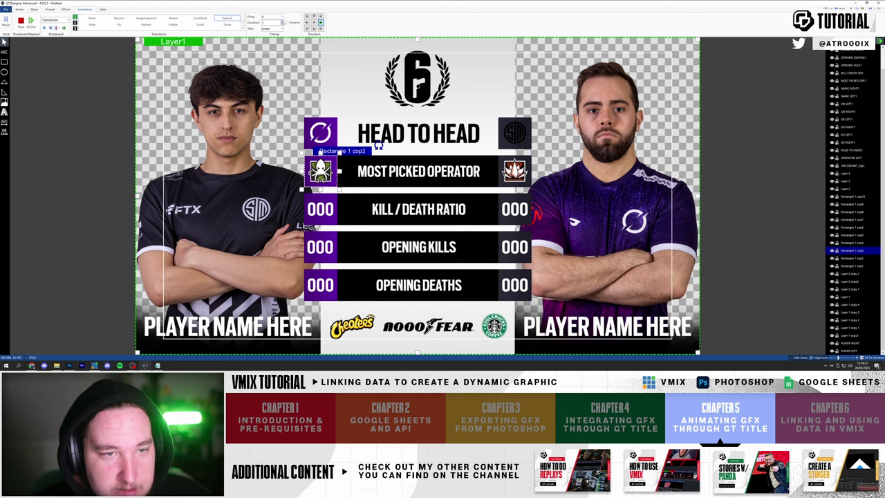
pyautogui.click(273, 28)
pyautogui.click(273, 43)
pyautogui.click(20, 20)
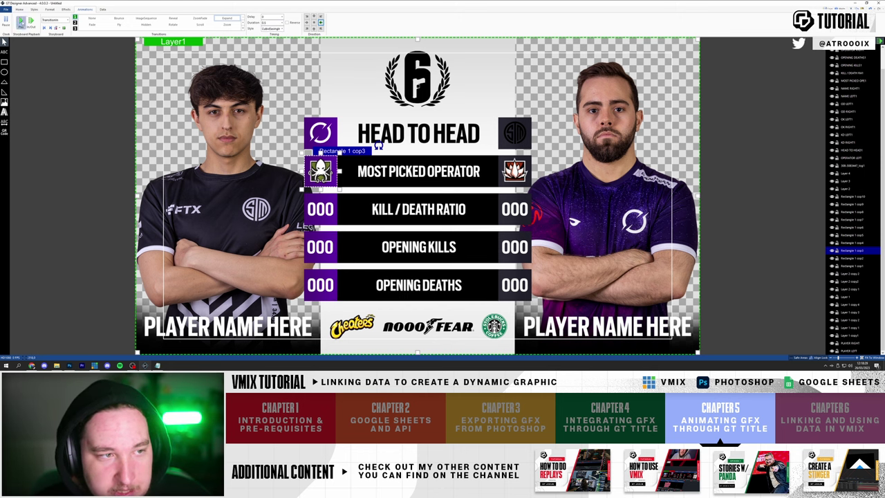
# - Replay the preview repeatedly to check the eased expand's timing
pyautogui.click(21, 20)
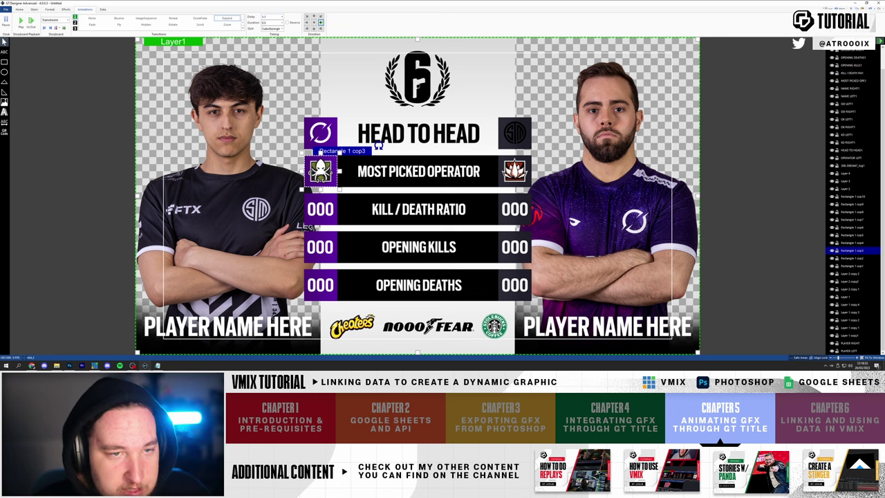
pyautogui.click(20, 21)
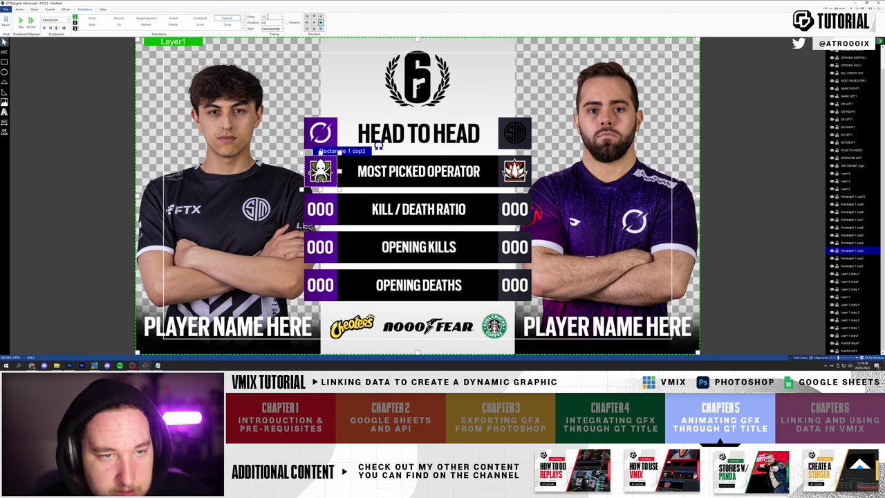
pyautogui.click(21, 20)
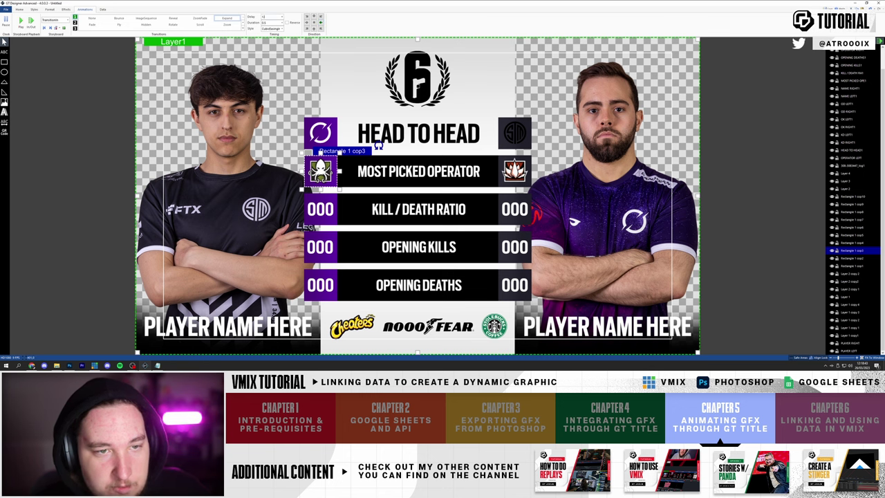
pyautogui.click(21, 21)
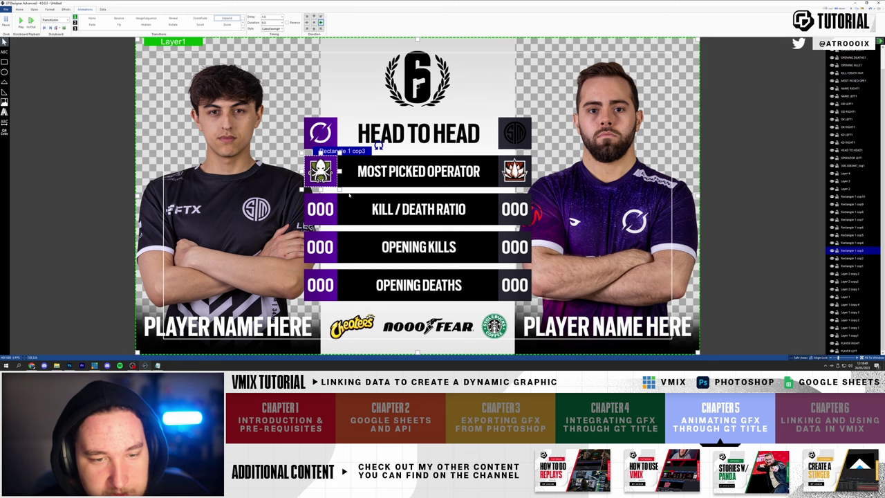
pyautogui.click(20, 21)
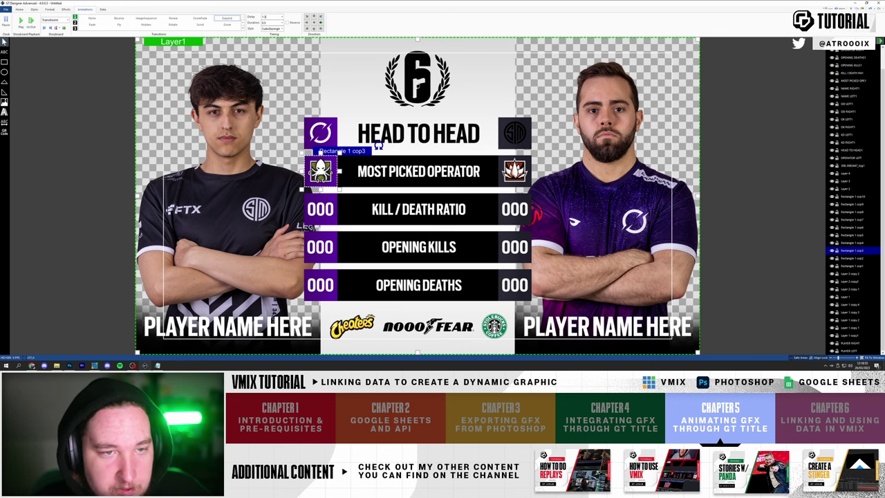
pyautogui.click(21, 20)
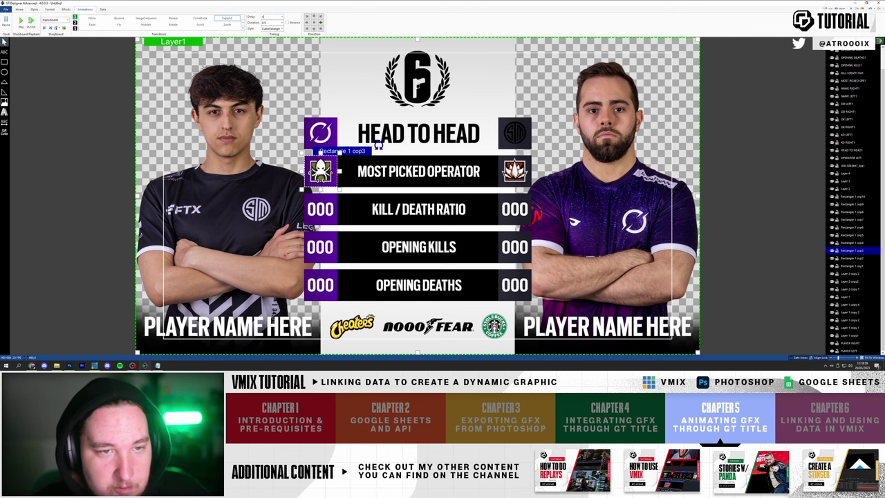
pyautogui.click(21, 21)
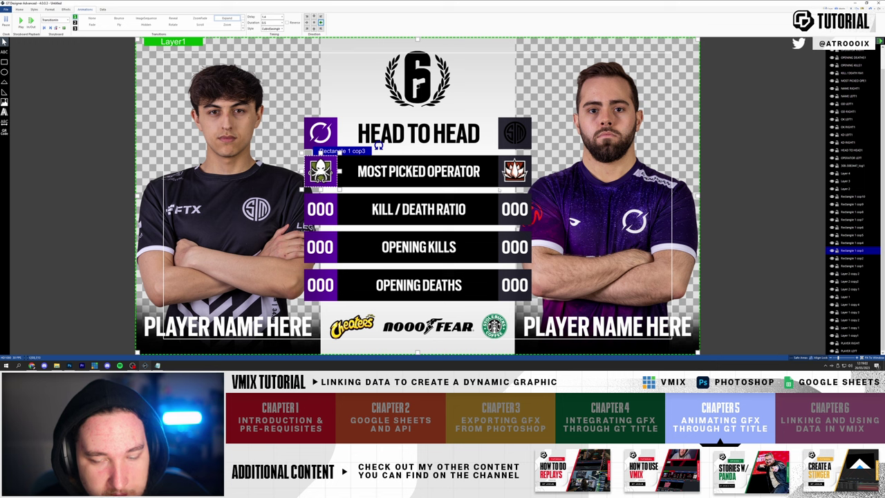
# - Give the right operator icon an Expand with CubicEase style and 0.5 s duration
pyautogui.click(856, 243)
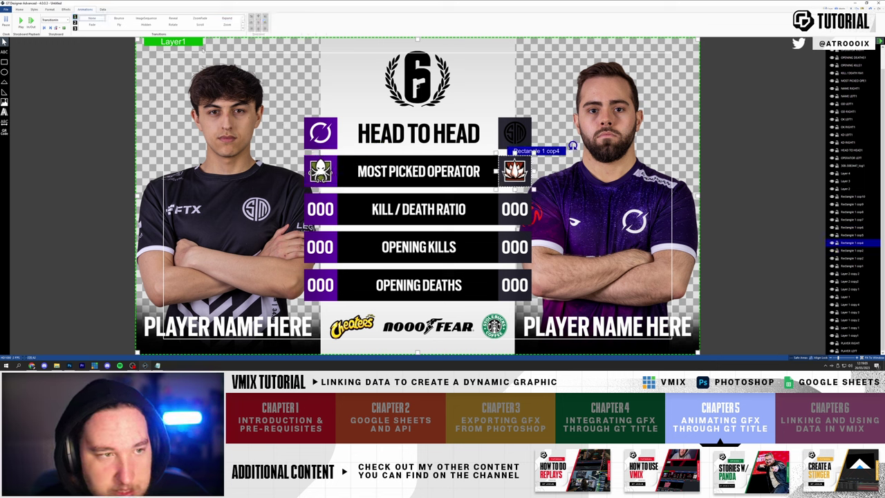
pyautogui.click(227, 18)
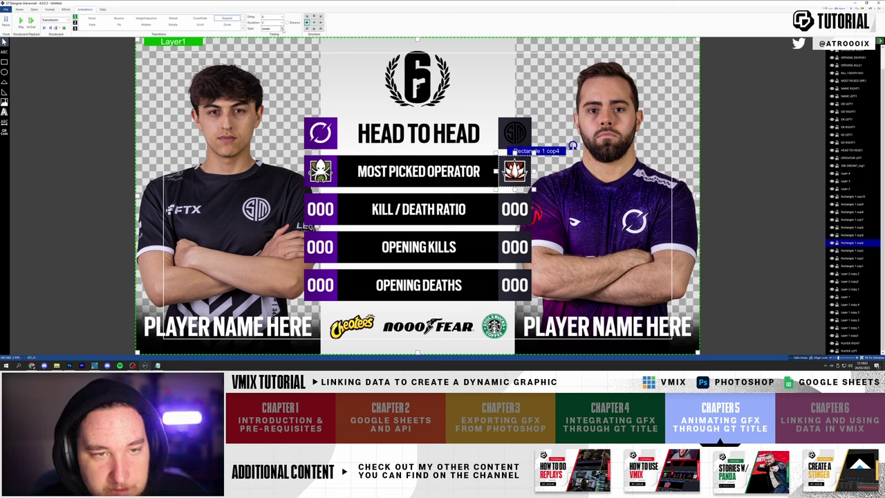
pyautogui.click(282, 29)
pyautogui.click(271, 39)
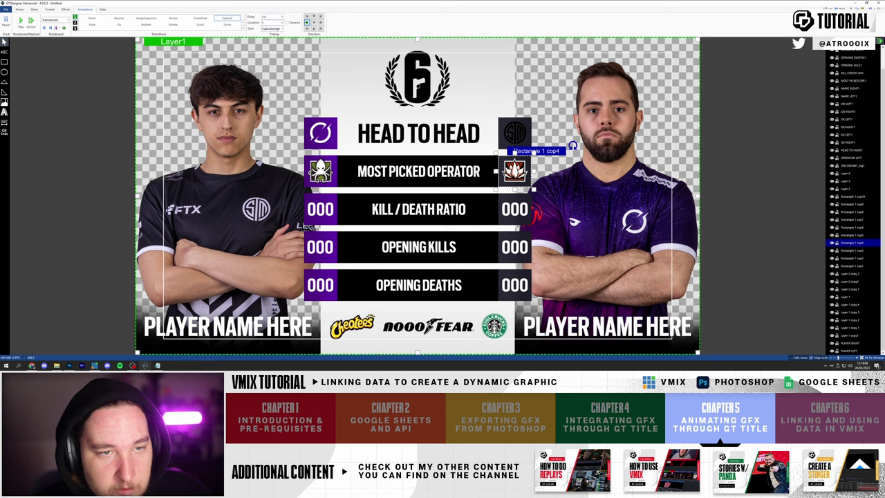
pyautogui.write('0.5')
pyautogui.click(21, 21)
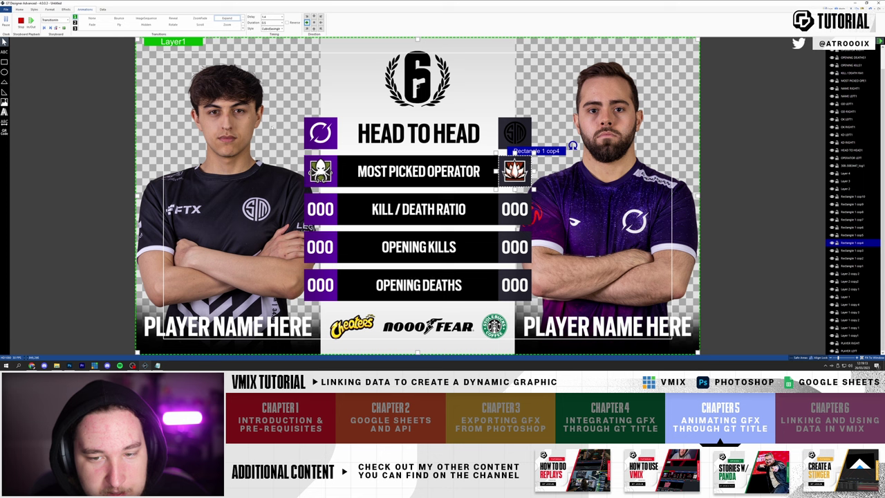
# - Give both Kill/Death Ratio score boxes a 0.5 s Expand and preview it
pyautogui.click(337, 200)
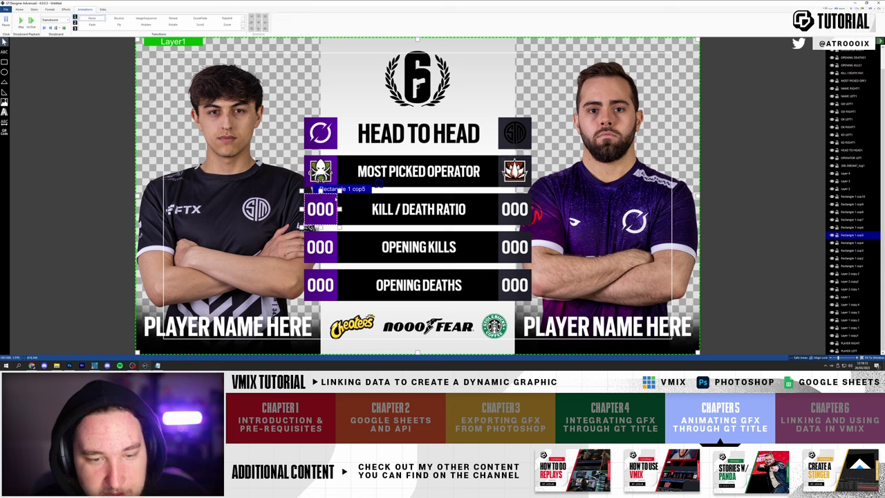
pyautogui.keyDown('ctrl'); pyautogui.click(514, 209); pyautogui.keyUp('ctrl')
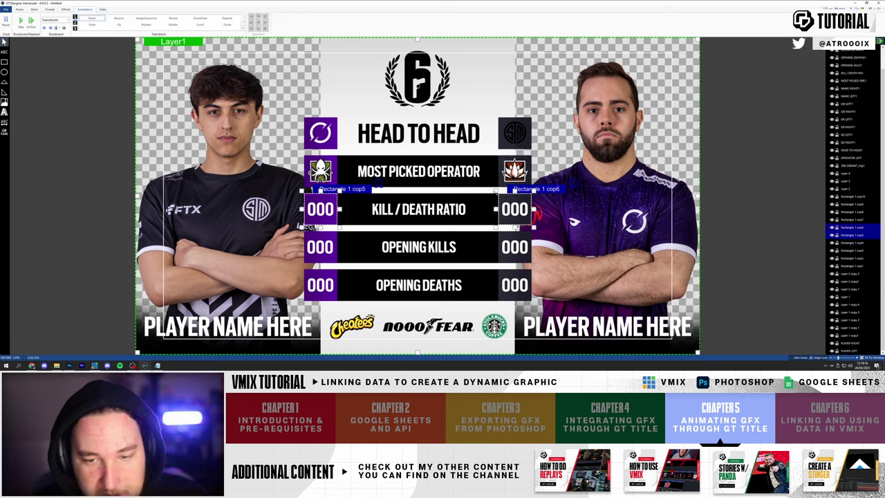
pyautogui.click(226, 18)
pyautogui.click(281, 23)
pyautogui.click(278, 30)
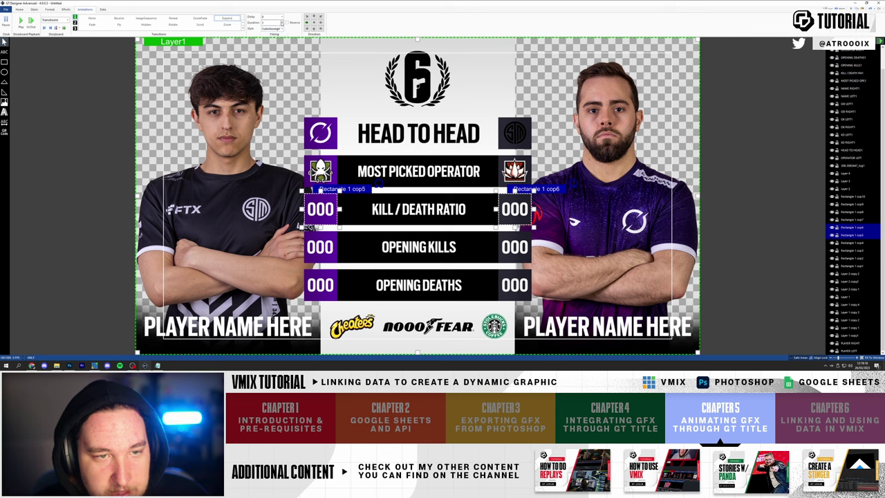
pyautogui.click(281, 23)
pyautogui.click(277, 29)
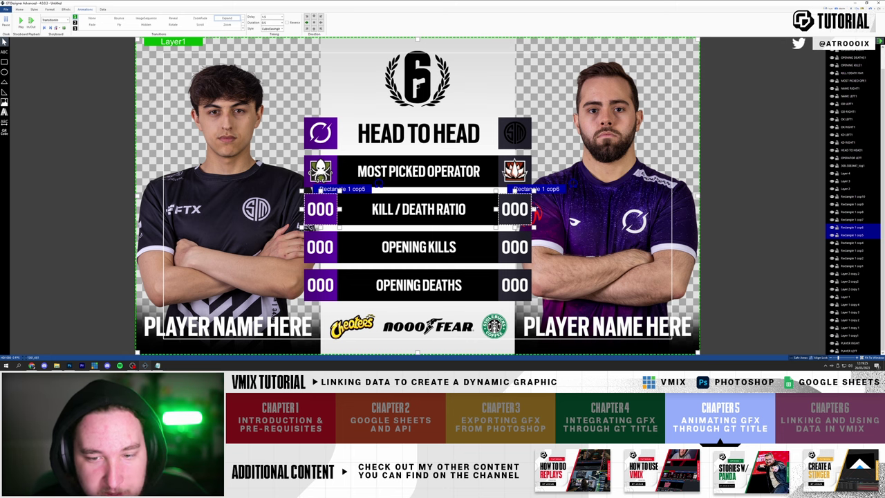
pyautogui.click(529, 200)
pyautogui.click(332, 203)
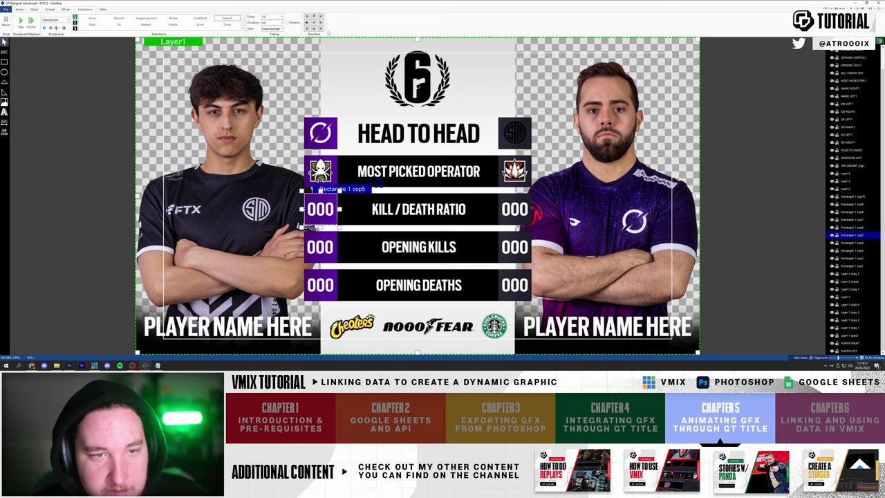
pyautogui.click(21, 21)
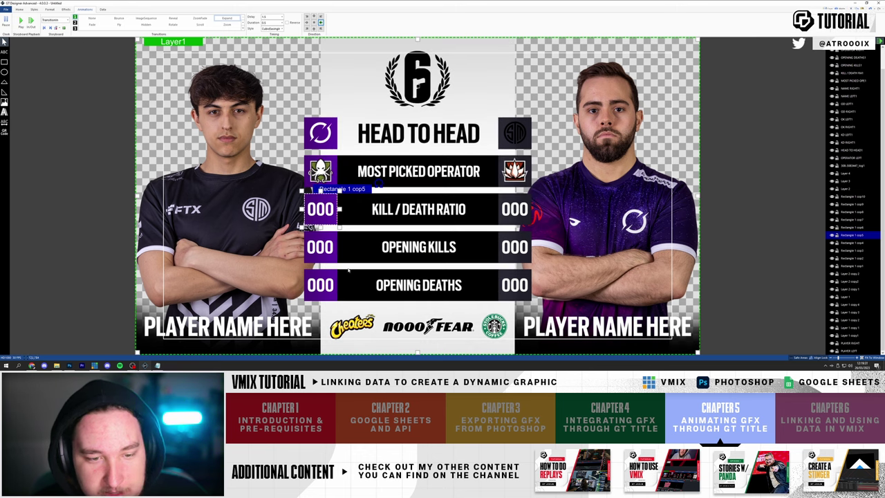
# - Give both Opening Kills score boxes a 0.5 s Expand, then select the Opening Deaths boxes
pyautogui.click(320, 247)
pyautogui.keyDown('ctrl'); pyautogui.click(514, 246); pyautogui.keyUp('ctrl')
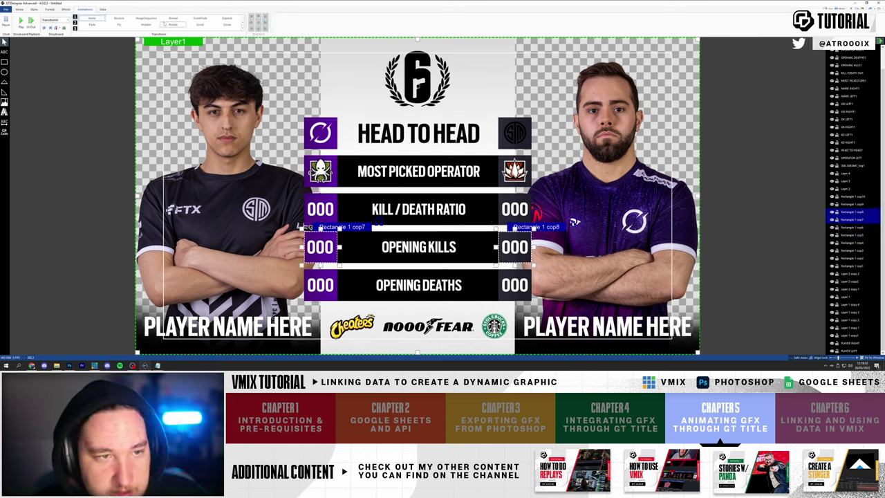
pyautogui.click(227, 18)
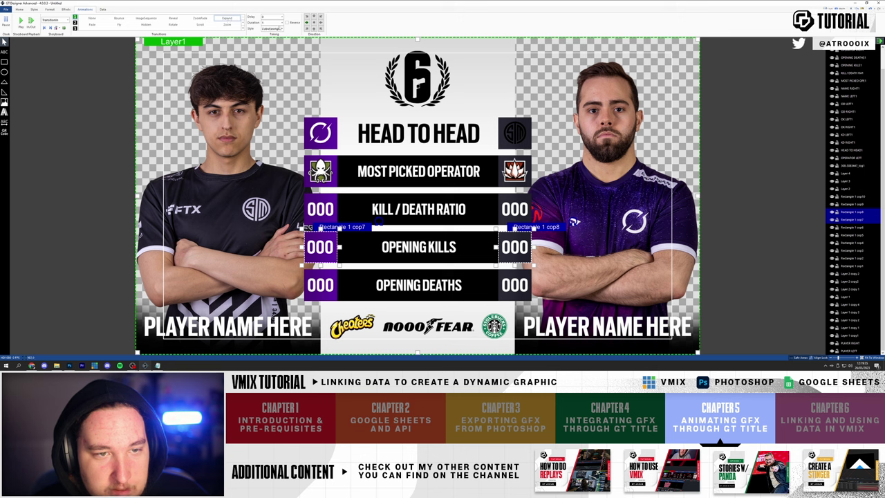
pyautogui.write('0.5')
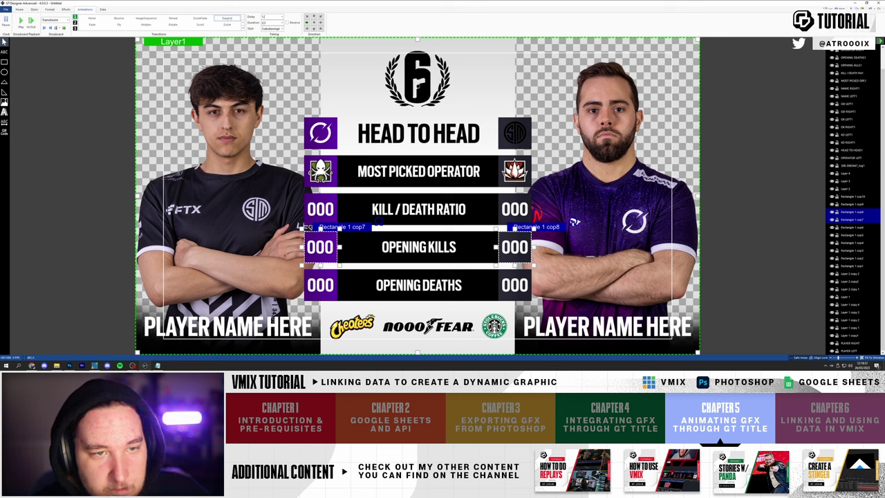
pyautogui.click(337, 201)
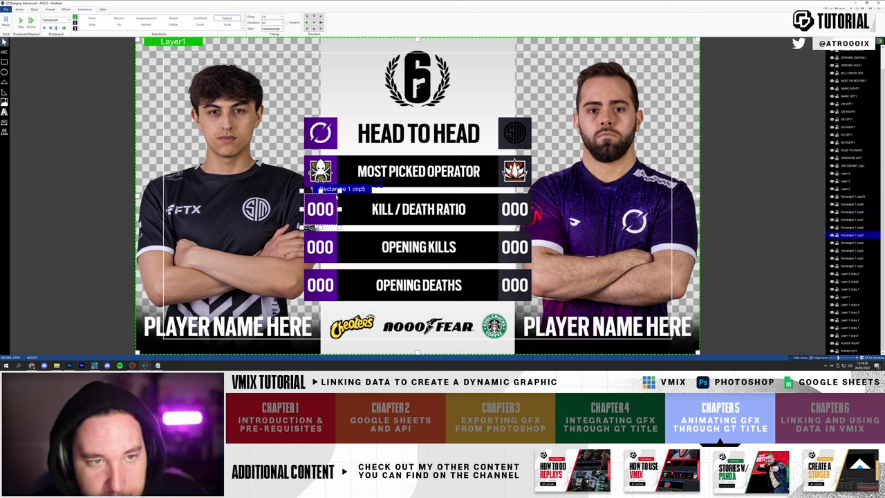
pyautogui.click(319, 247)
pyautogui.keyDown('ctrl'); pyautogui.click(514, 247); pyautogui.keyUp('ctrl')
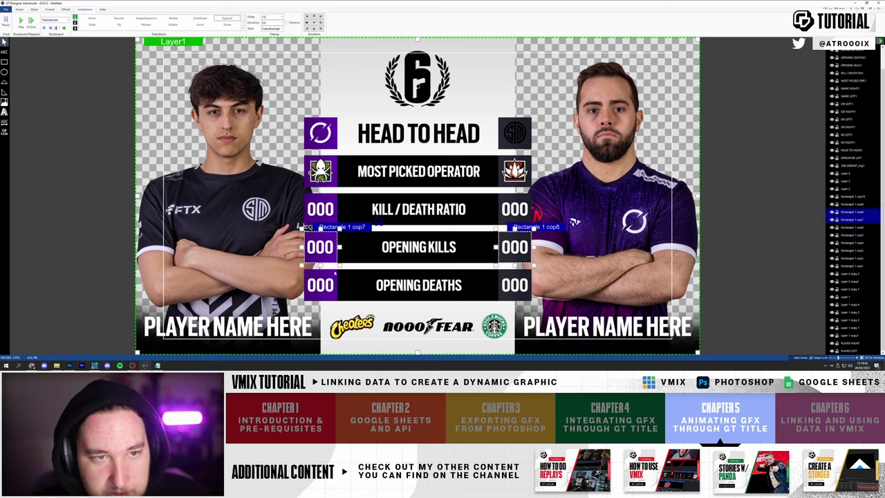
pyautogui.click(335, 273)
pyautogui.keyDown('shift'); pyautogui.click(503, 275); pyautogui.keyUp('shift')
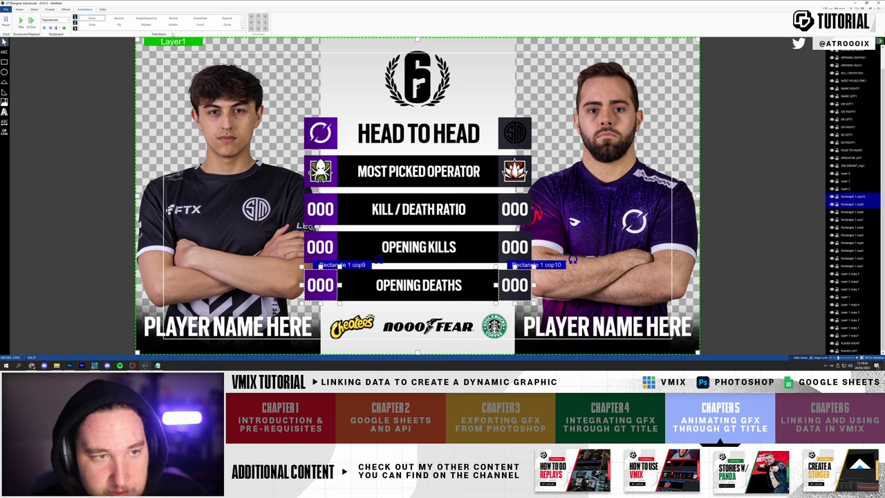
# - Give the selected number boxes a 0.5 s Expand and preview it
pyautogui.click(227, 18)
pyautogui.click(282, 23)
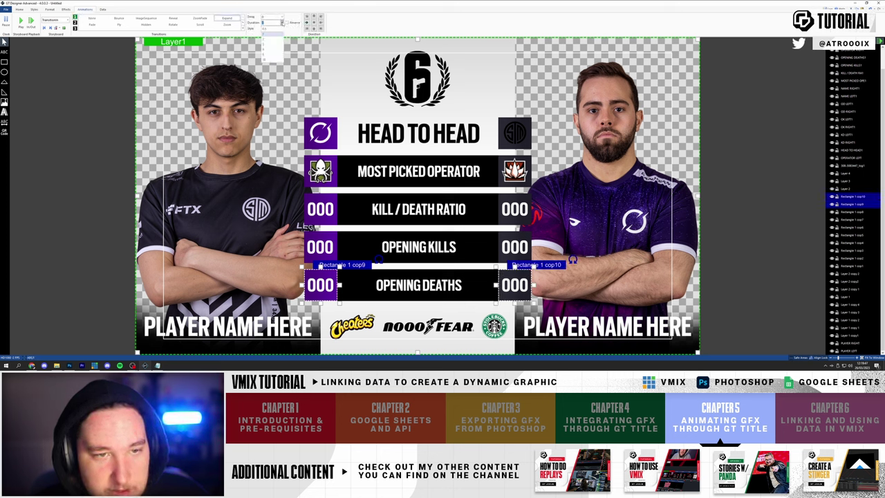
pyautogui.click(271, 29)
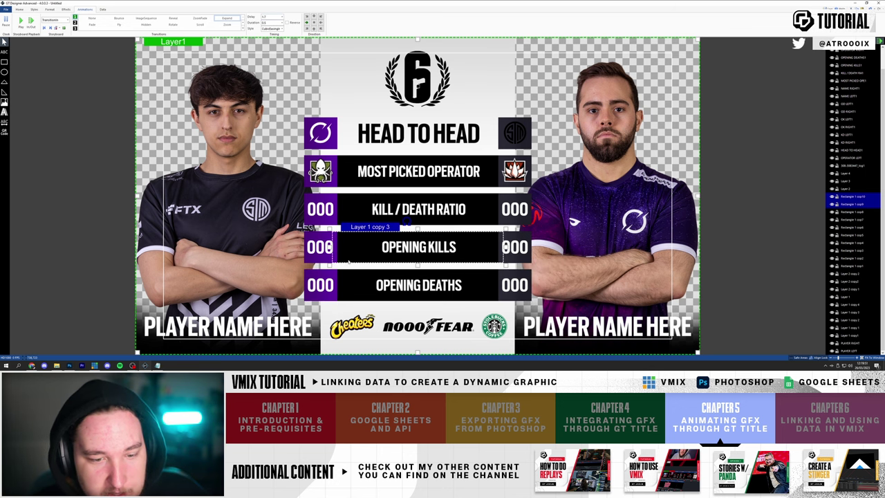
pyautogui.click(331, 239)
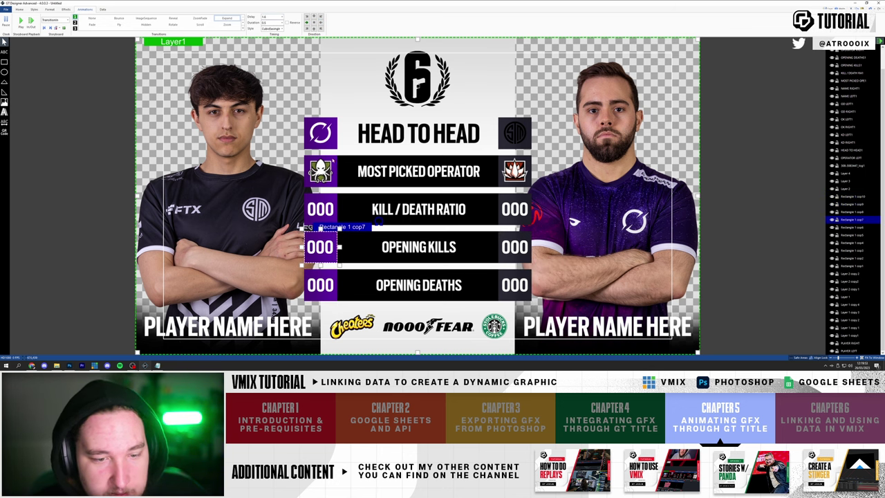
pyautogui.press('space')
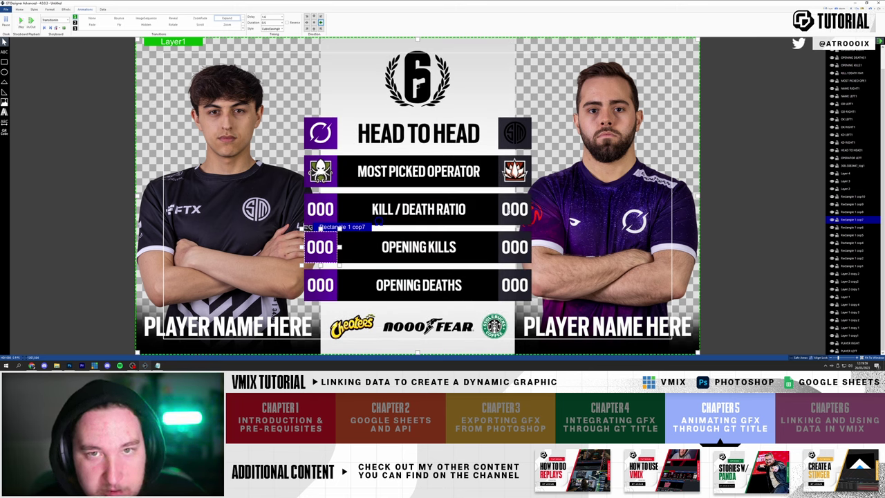
pyautogui.press('space')
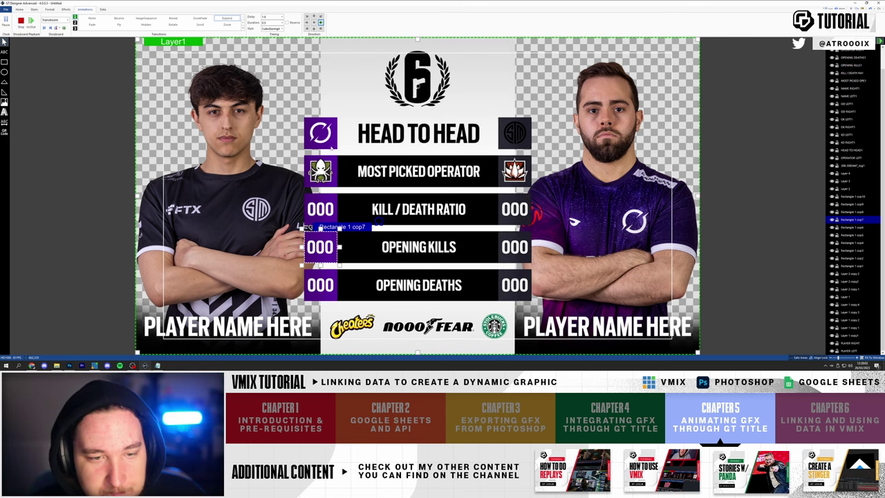
# - Give both team logo boxes an Expand with set duration and cubic easing, then preview
pyautogui.keyDown('ctrl'); pyautogui.click(529, 146); pyautogui.keyUp('ctrl')
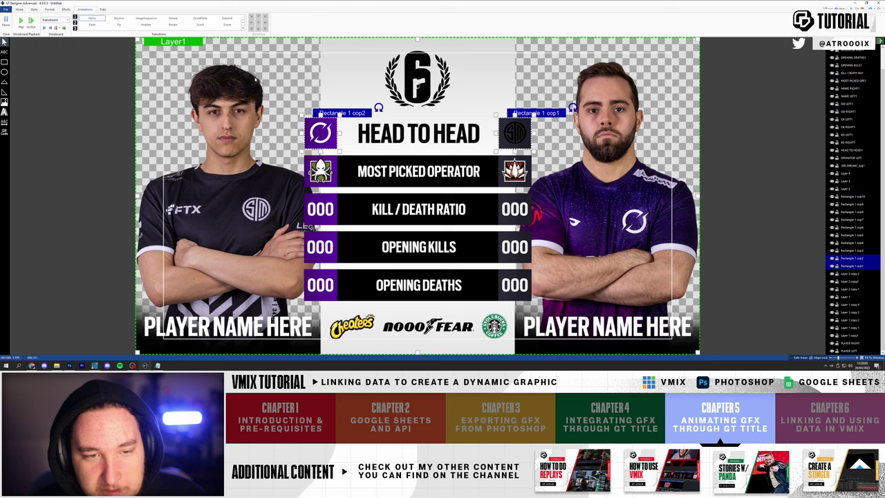
pyautogui.click(227, 19)
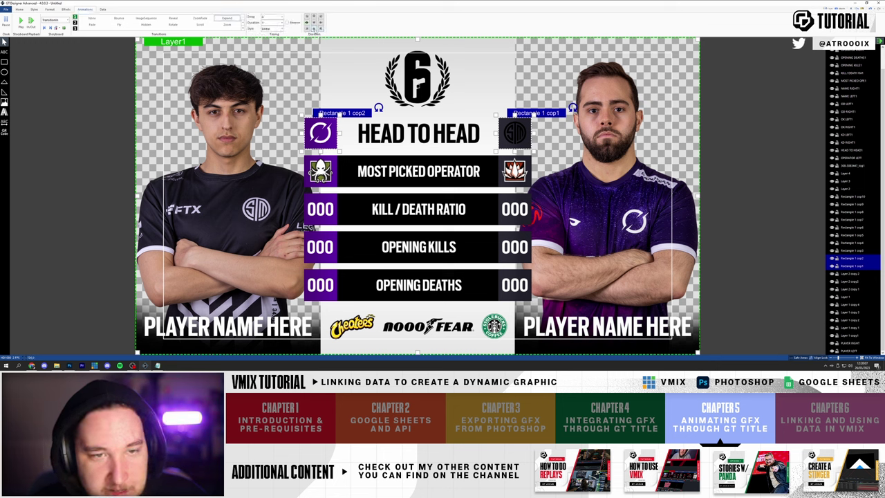
pyautogui.click(274, 28)
pyautogui.click(275, 49)
pyautogui.click(275, 15)
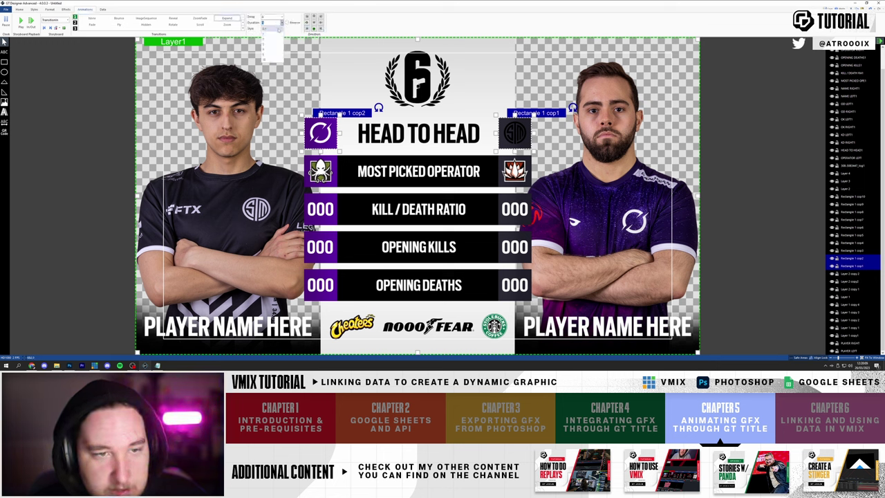
pyautogui.click(275, 28)
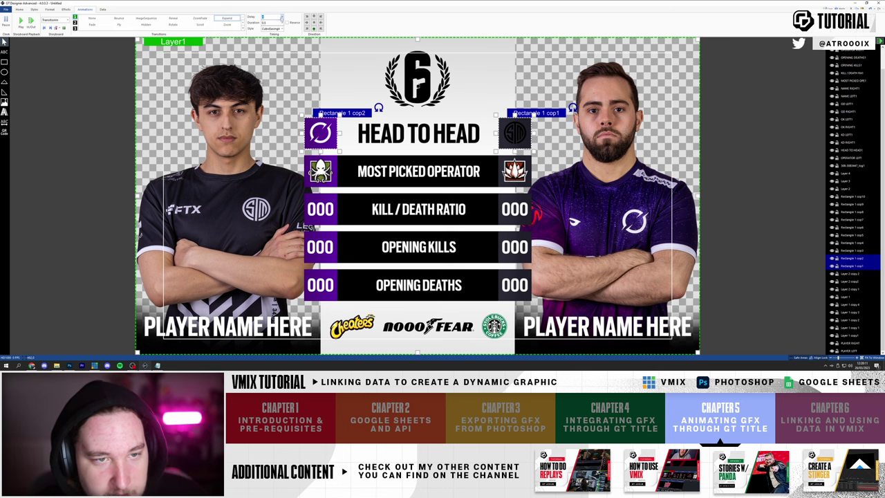
pyautogui.click(20, 21)
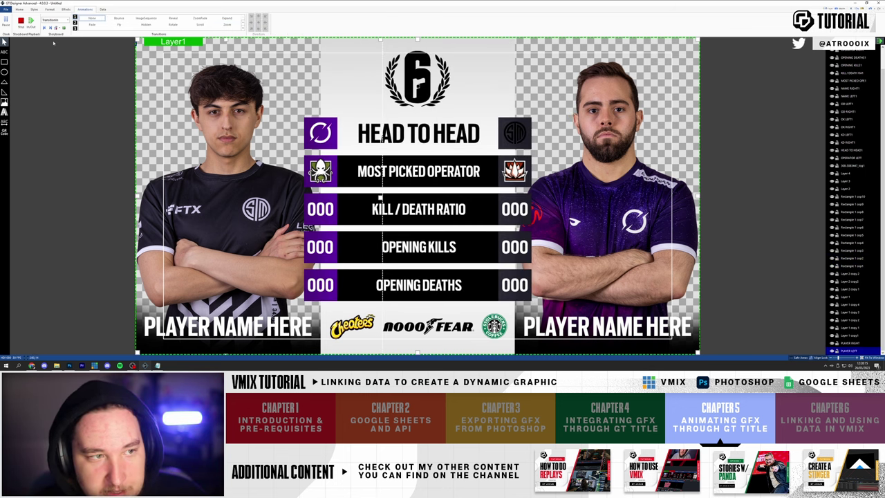
pyautogui.click(21, 21)
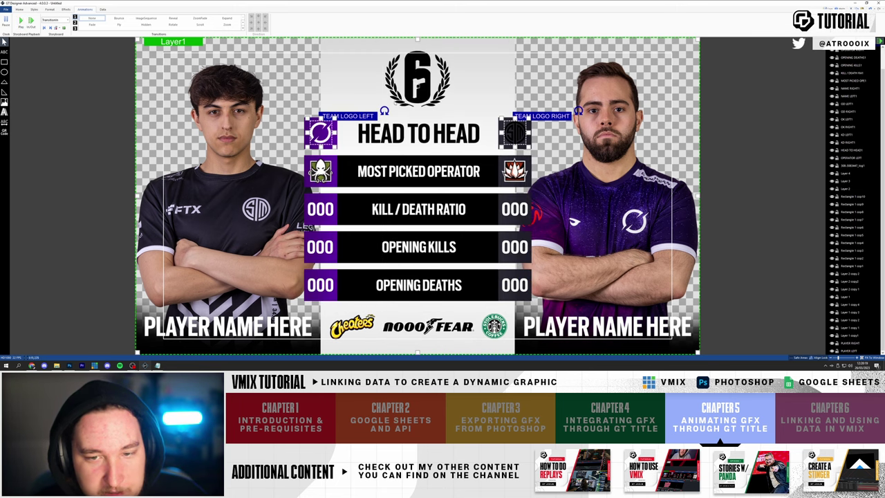
# - Give the team logos a ZoomFade entrance with an eased curve and preview it
pyautogui.click(200, 20)
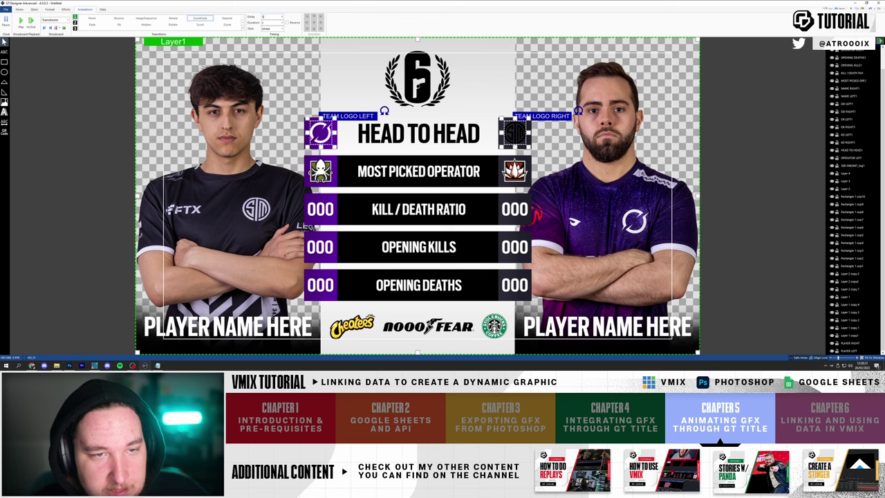
pyautogui.click(272, 28)
pyautogui.click(272, 49)
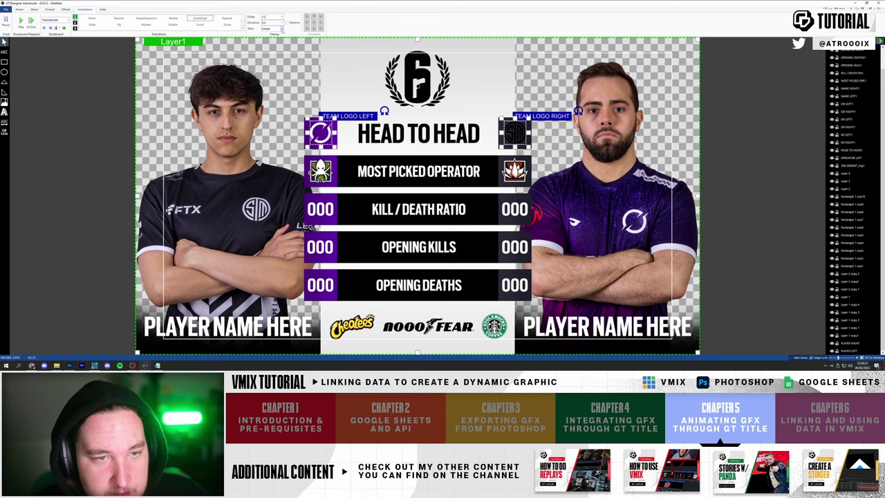
pyautogui.click(272, 29)
pyautogui.click(272, 55)
pyautogui.click(21, 21)
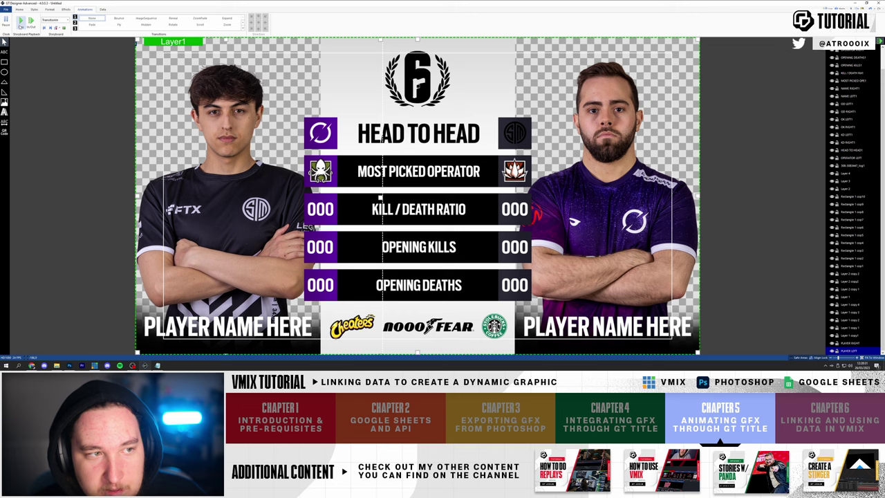
pyautogui.click(21, 21)
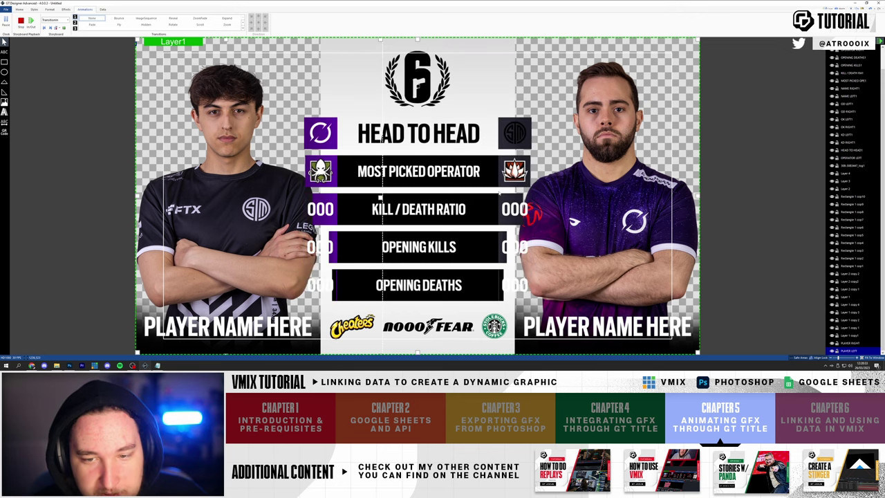
pyautogui.click(623, 182)
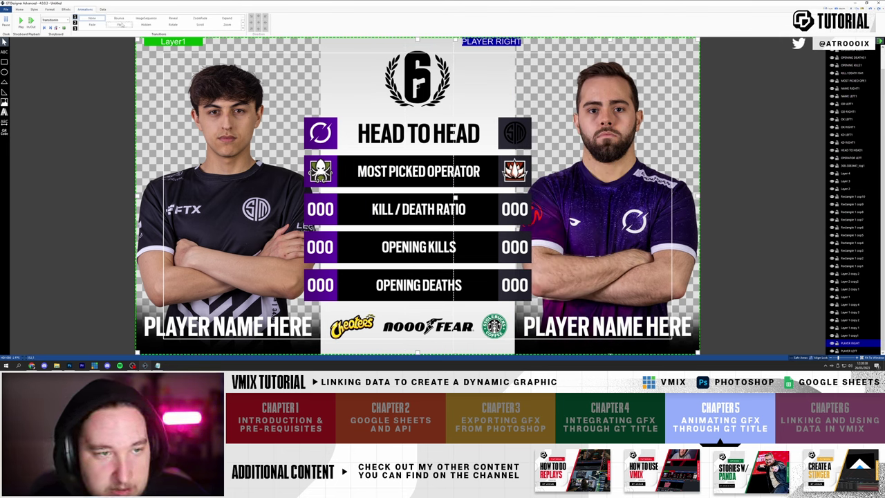
# - Give the right player photo an entrance with CubicEaseIn style and 0.5 s delay
pyautogui.click(227, 18)
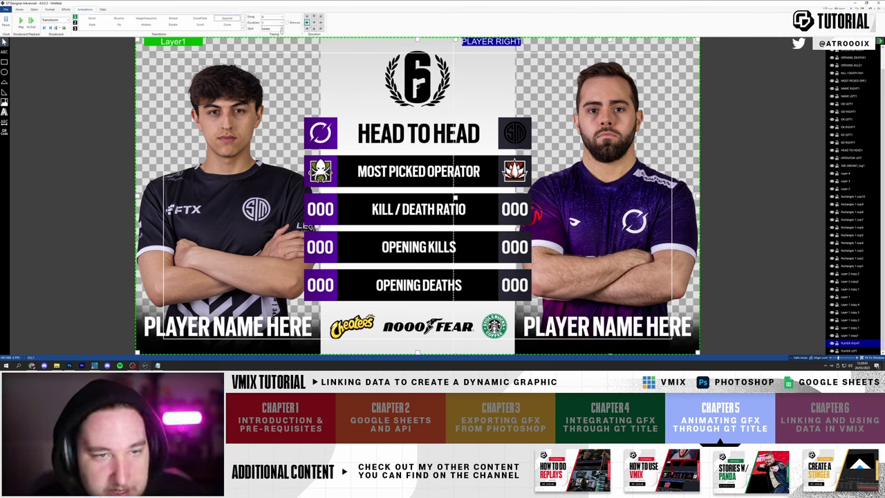
pyautogui.click(273, 28)
pyautogui.click(273, 43)
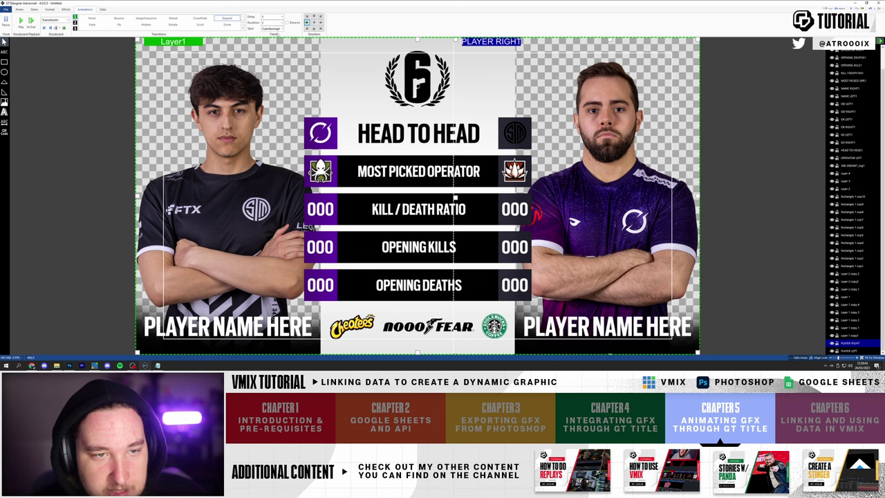
pyautogui.click(283, 17)
pyautogui.click(272, 31)
pyautogui.click(20, 20)
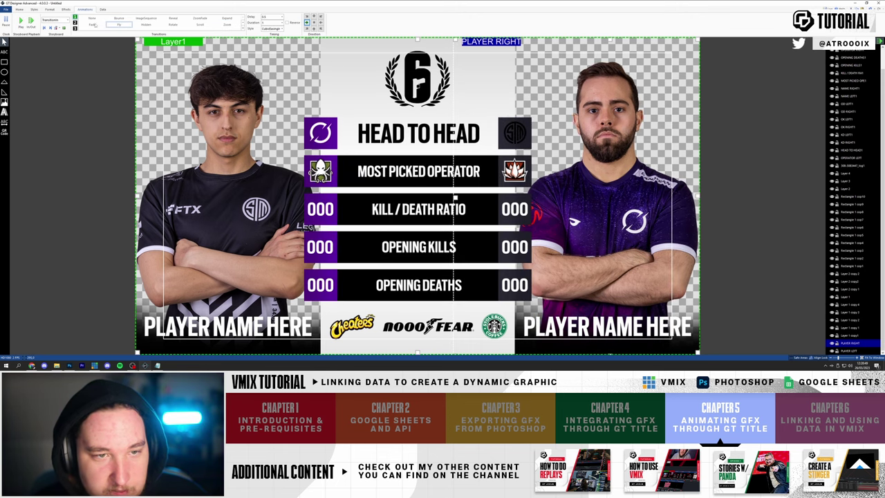
pyautogui.click(21, 21)
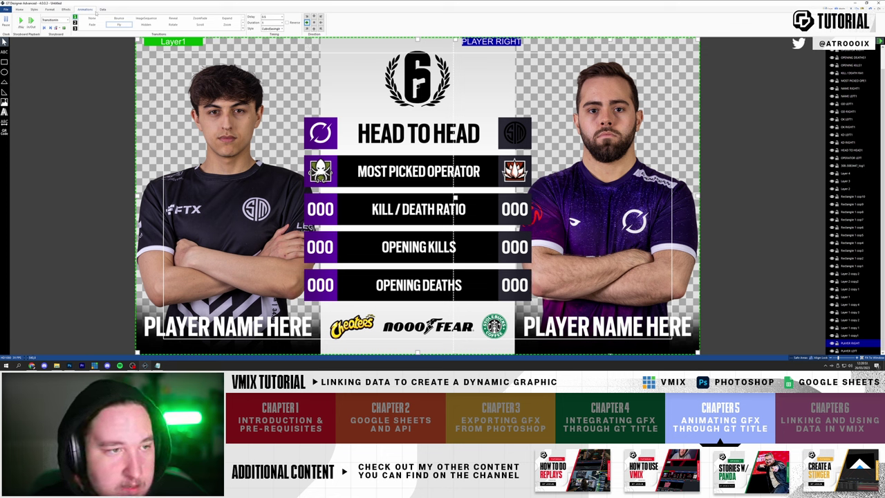
# - Inspect the right player photo's visual effect settings and replay its animation
pyautogui.click(66, 9)
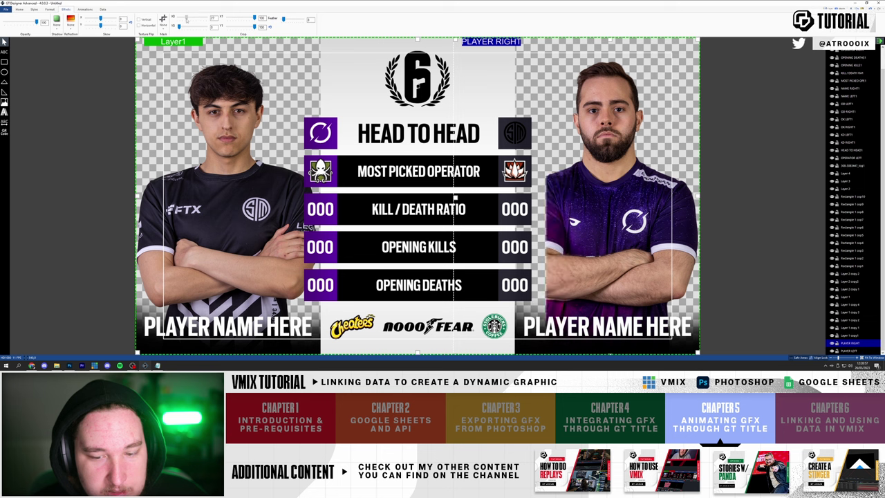
pyautogui.click(85, 9)
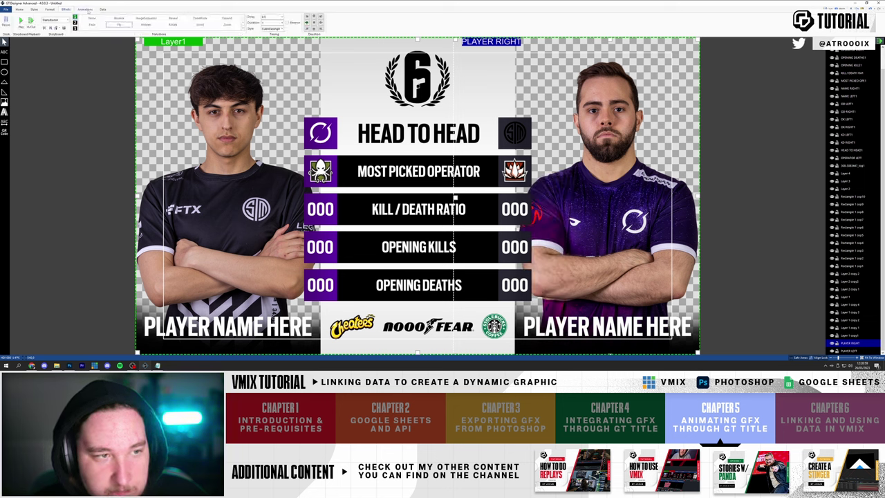
pyautogui.click(66, 9)
pyautogui.rightClick(845, 343)
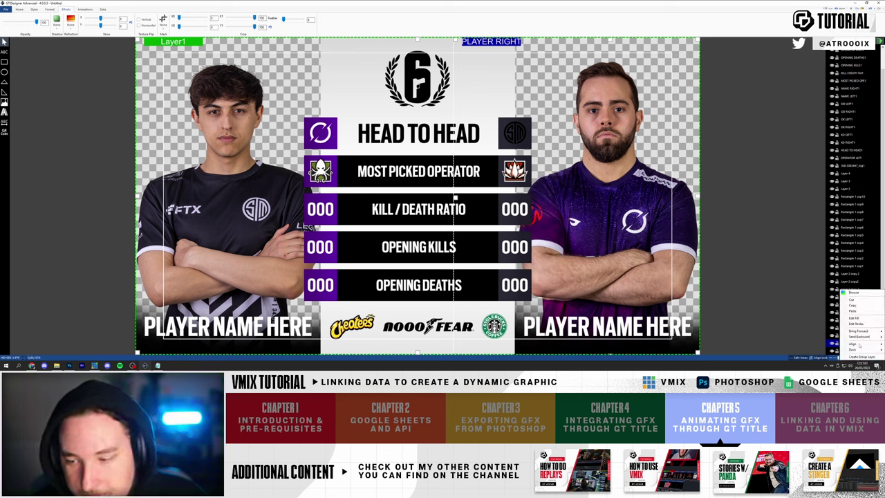
pyautogui.click(631, 142)
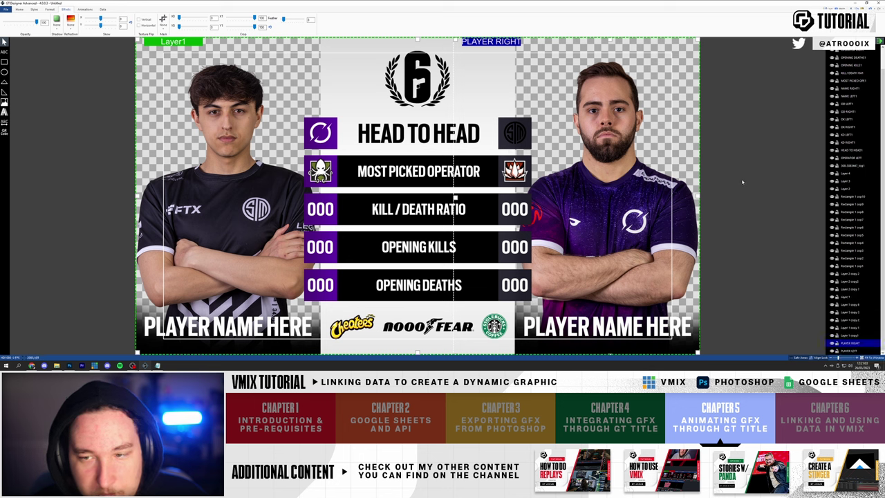
pyautogui.click(418, 48)
pyautogui.click(604, 146)
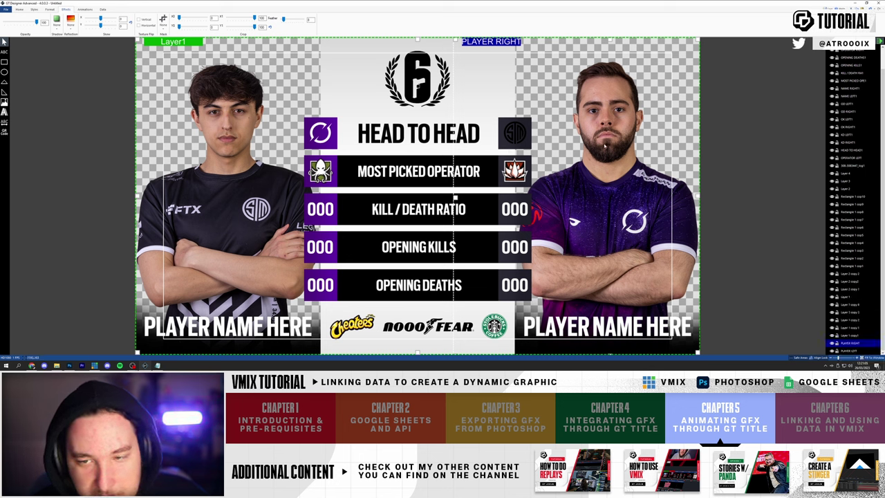
pyautogui.click(89, 9)
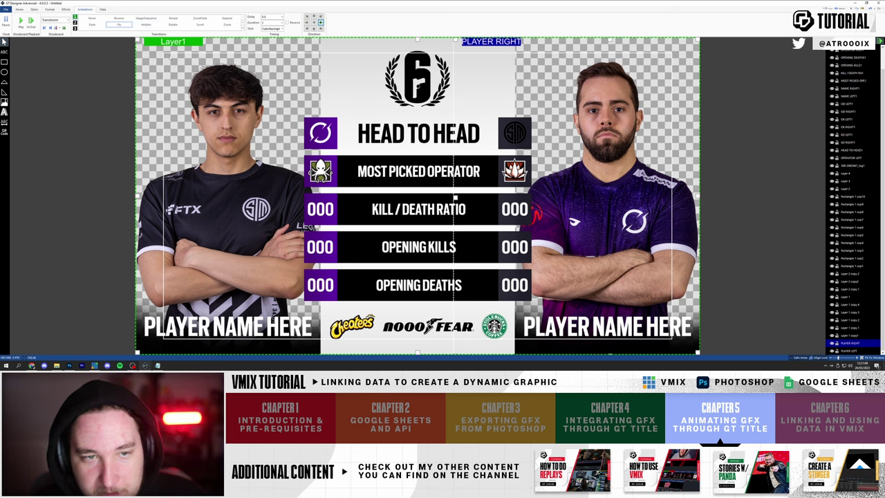
pyautogui.click(20, 22)
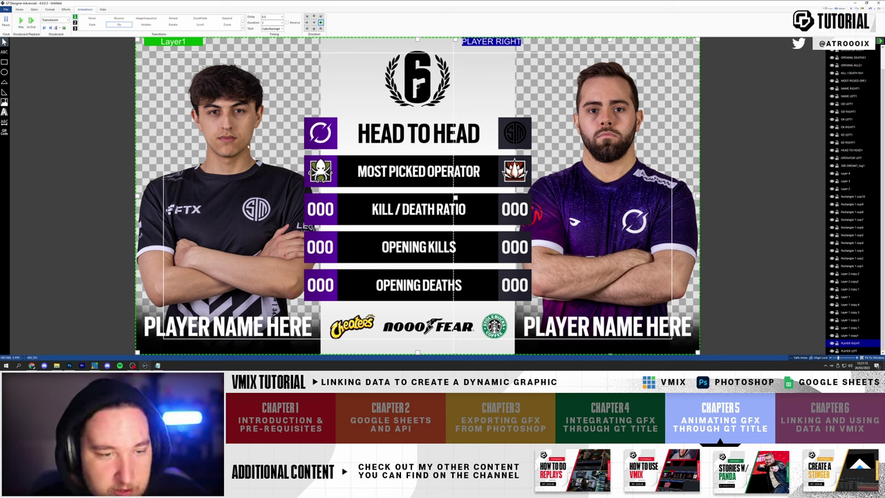
# - Give the left player photo a 0.5 s delay with CubicEaseIn easing and preview
pyautogui.click(849, 351)
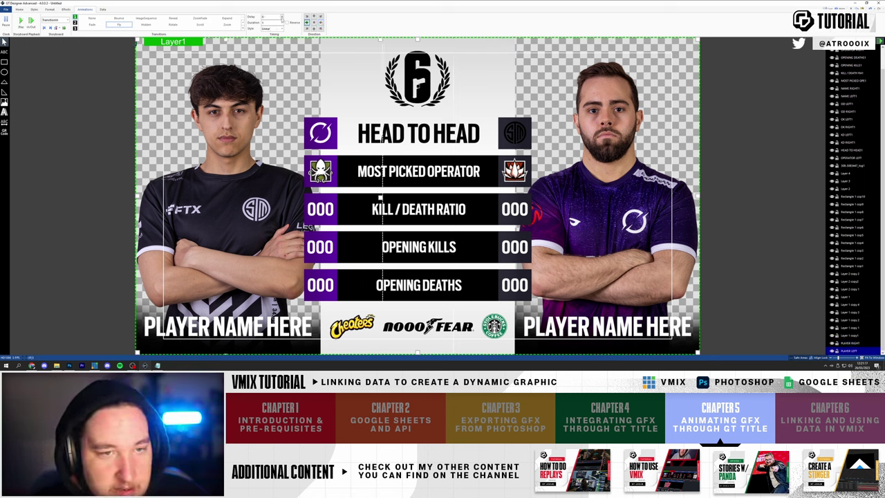
pyautogui.click(279, 29)
pyautogui.click(279, 29)
pyautogui.click(279, 29)
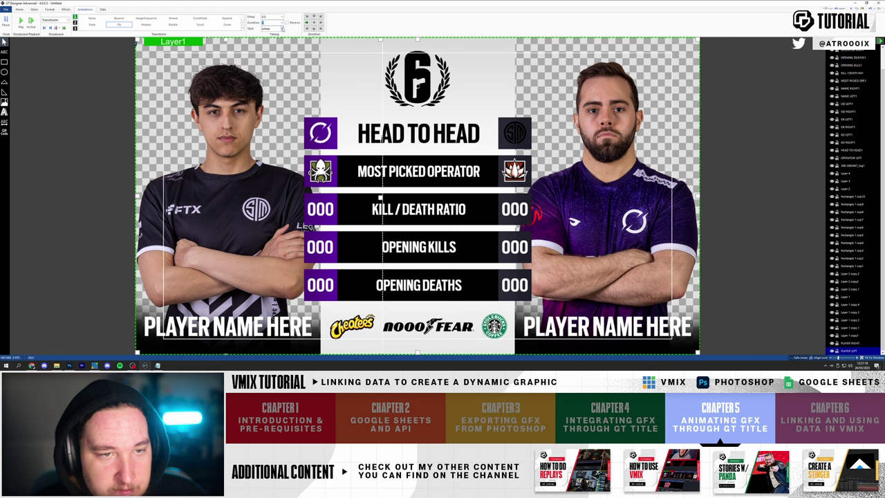
pyautogui.click(273, 42)
pyautogui.click(280, 30)
pyautogui.click(273, 48)
pyautogui.click(21, 23)
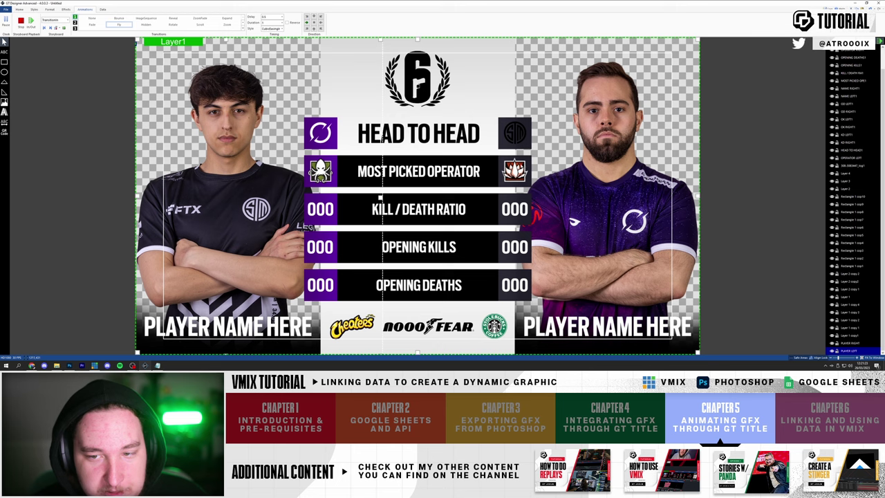
pyautogui.click(21, 22)
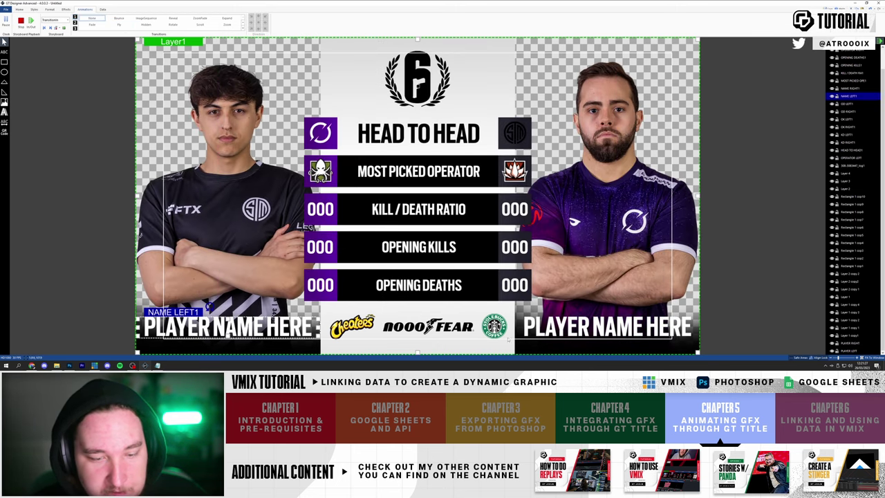
# - Make NAME LEFT1 and NAME RIGHT1 Fly in with a delay and CubicEaseIn easing
pyautogui.click(119, 24)
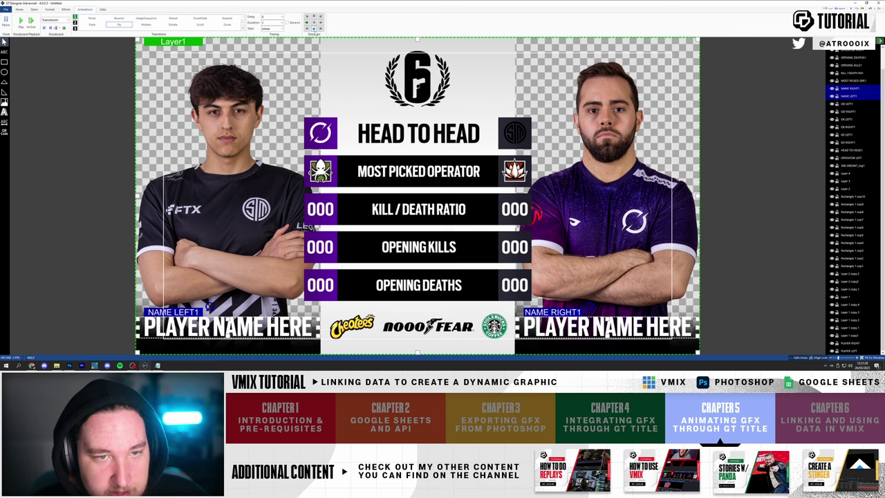
pyautogui.click(282, 15)
pyautogui.click(273, 28)
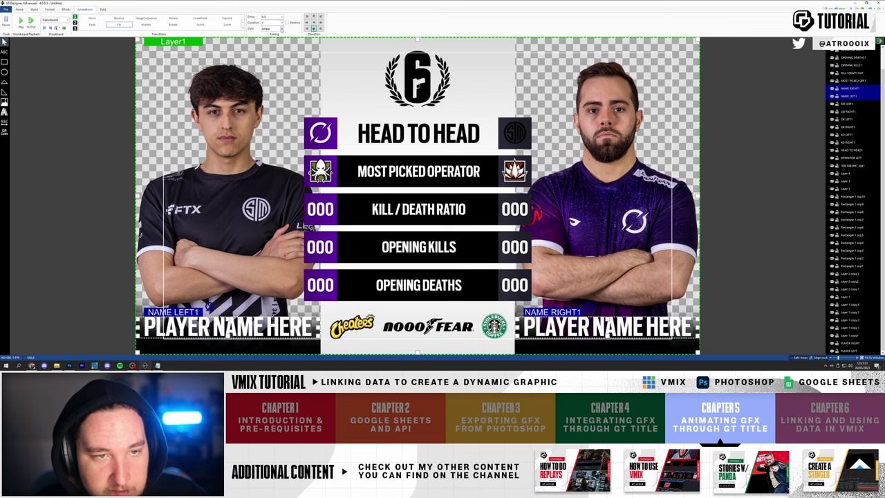
pyautogui.click(273, 48)
pyautogui.click(21, 21)
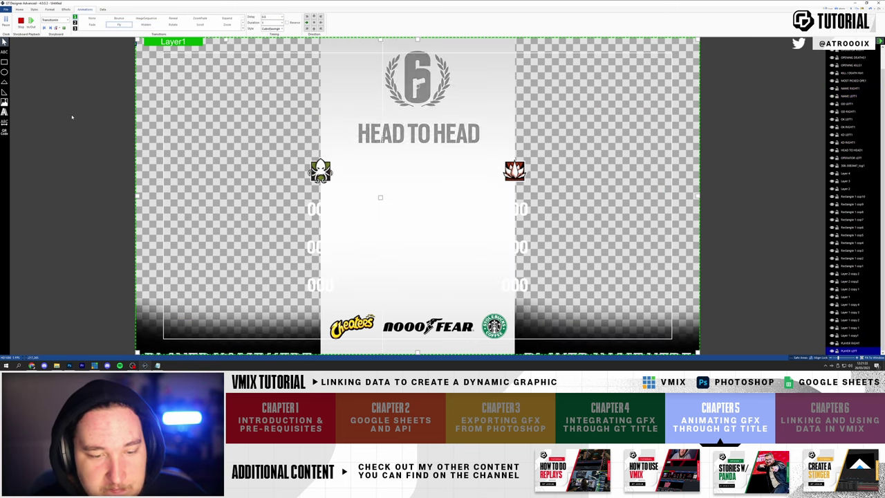
# - Review both player-name captions' timing settings and replay the preview
pyautogui.click(207, 306)
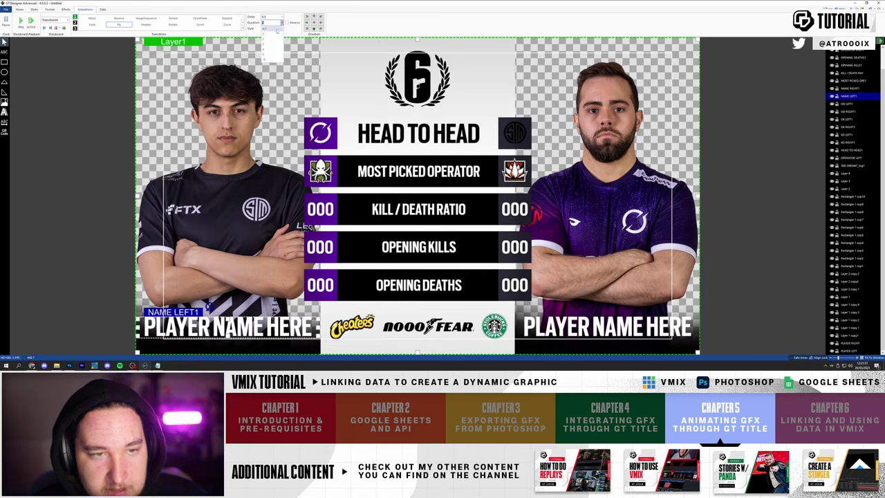
pyautogui.click(606, 332)
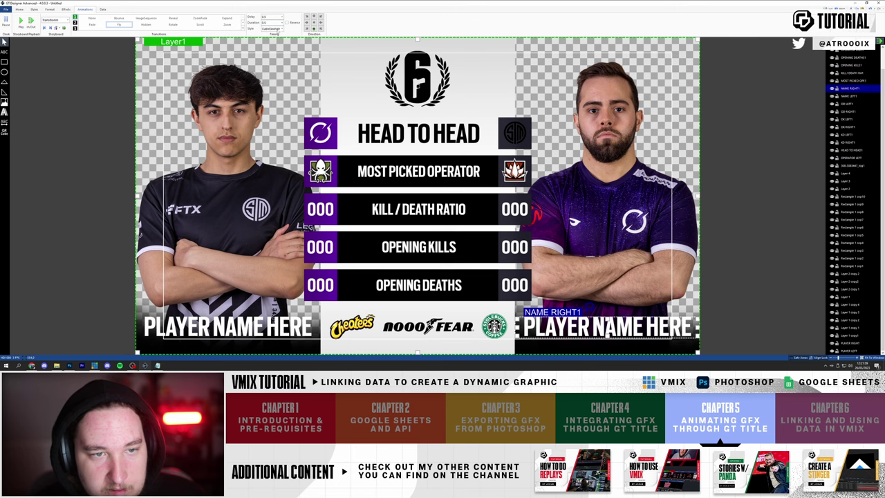
pyautogui.click(21, 22)
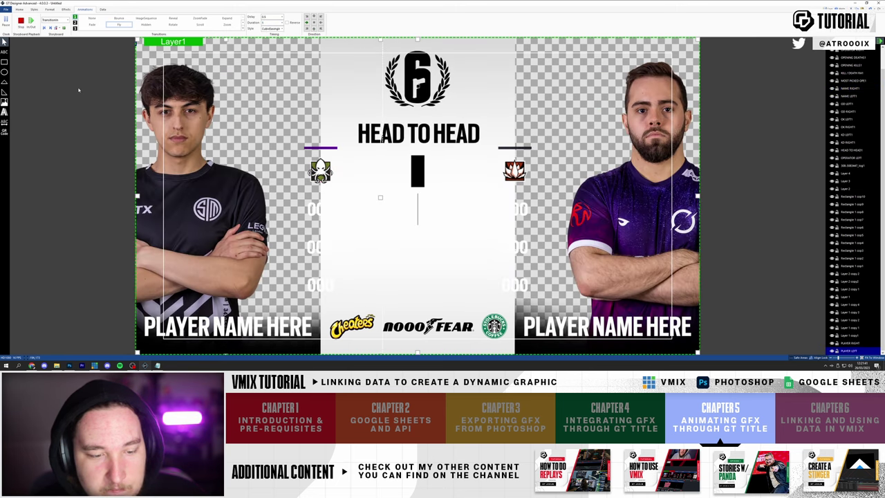
pyautogui.click(208, 306)
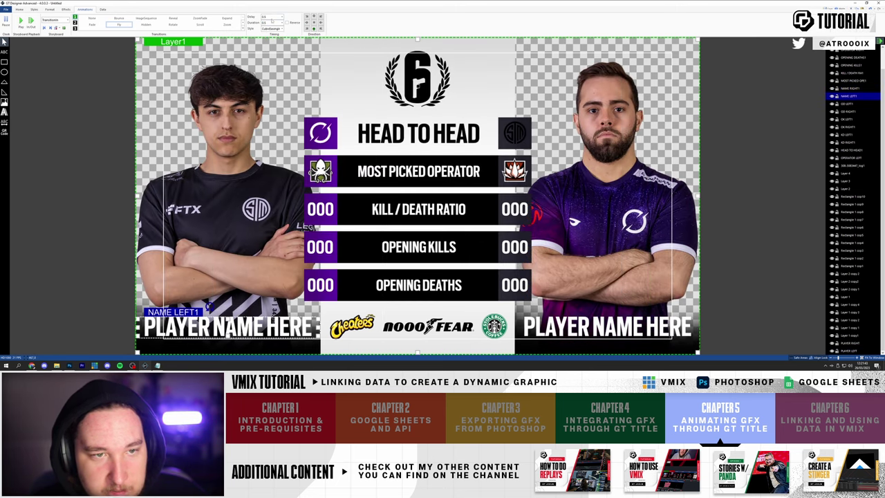
pyautogui.click(606, 333)
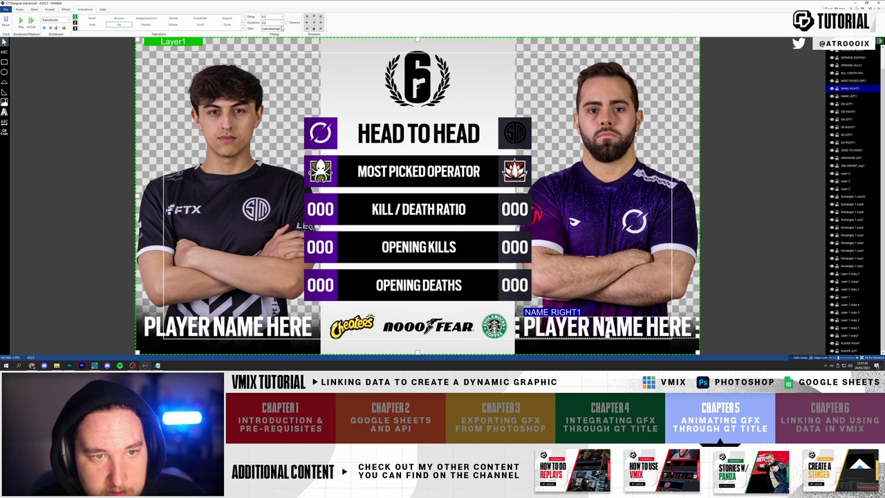
pyautogui.click(21, 21)
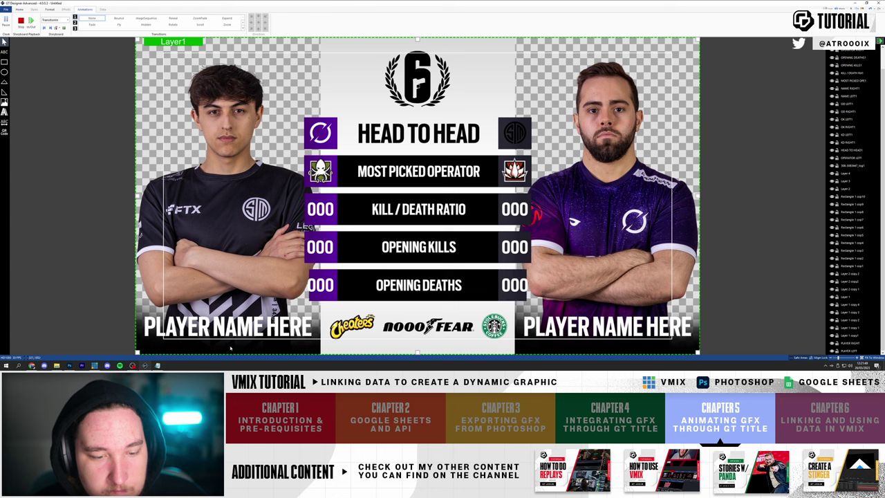
pyautogui.click(230, 335)
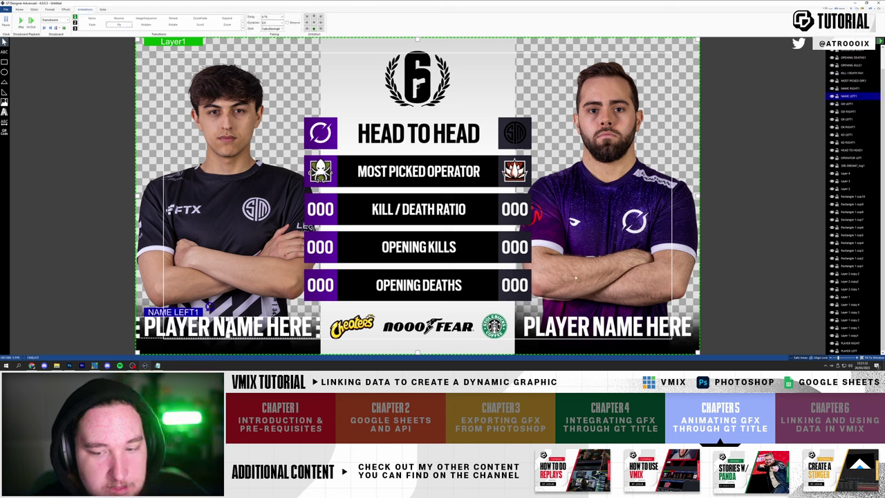
pyautogui.click(607, 334)
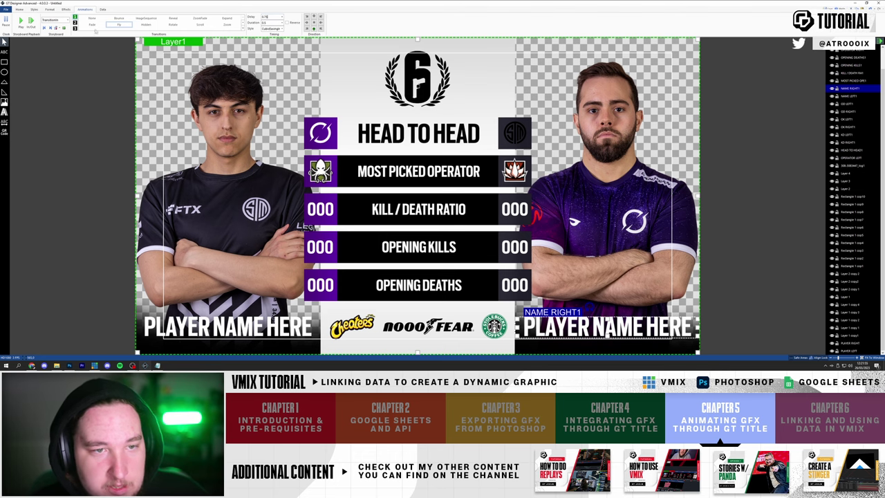
pyautogui.click(21, 21)
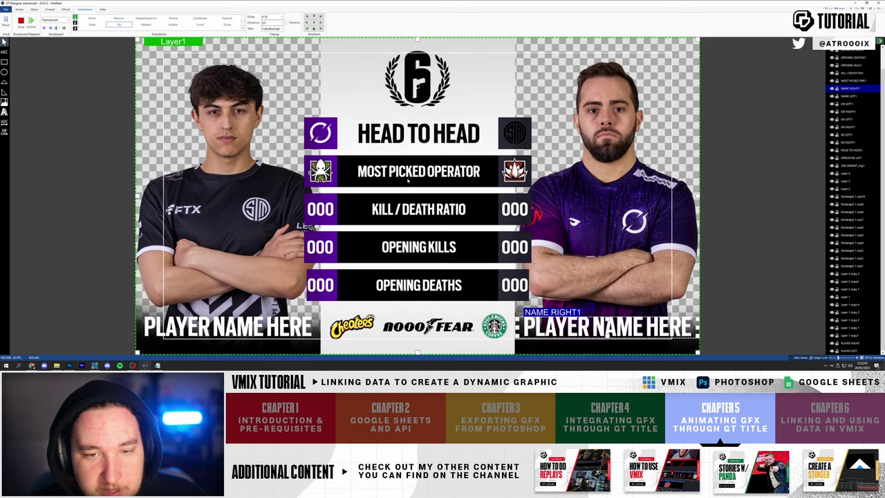
# - Give both operator icons a ZoomFade entrance
pyautogui.click(320, 171)
pyautogui.keyDown('ctrl'); pyautogui.click(514, 170); pyautogui.keyUp('ctrl')
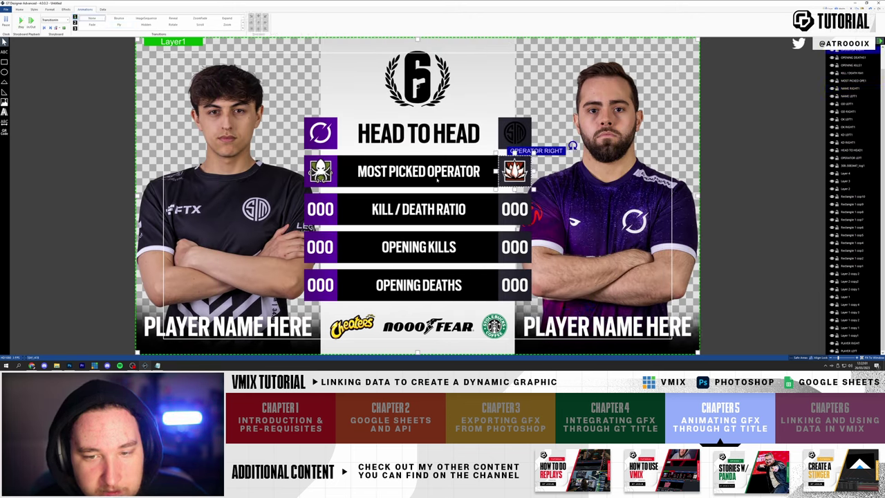
pyautogui.click(333, 159)
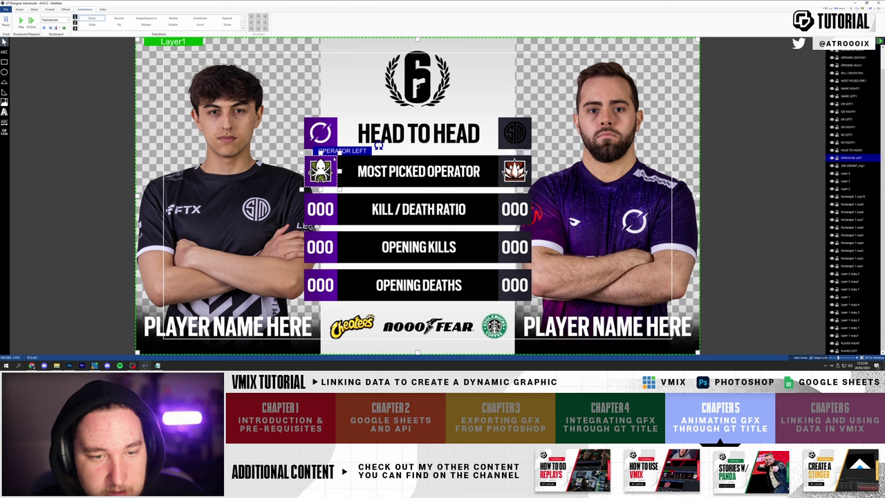
pyautogui.click(337, 197)
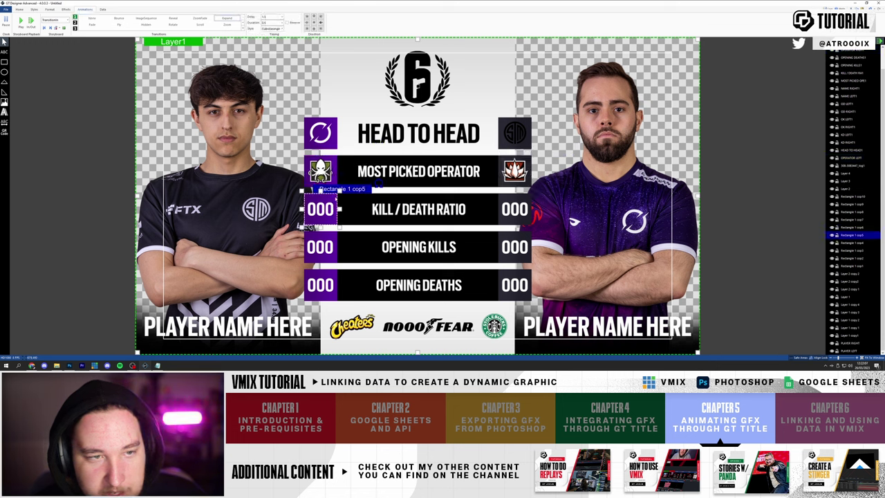
pyautogui.click(320, 169)
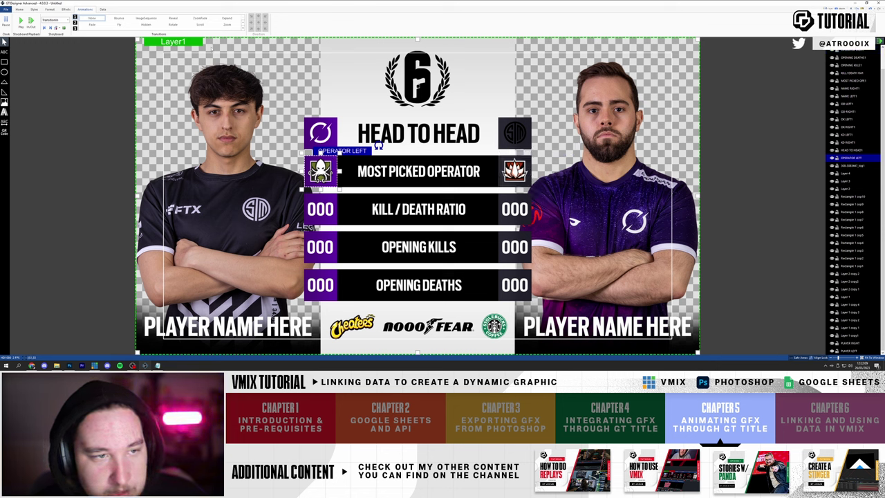
pyautogui.click(200, 18)
pyautogui.keyDown('shift'); pyautogui.click(514, 170); pyautogui.keyUp('shift')
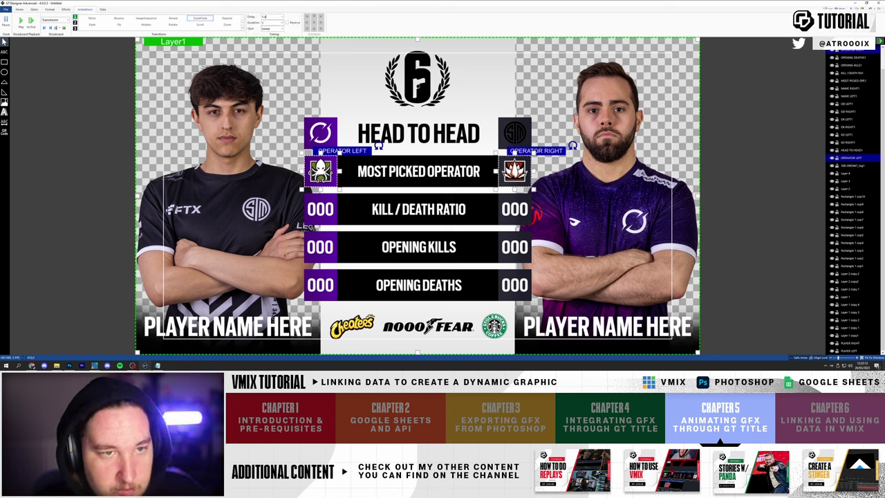
# - Set a cubic easing on the operator icons' zoom-fade and preview it repeatedly
pyautogui.click(273, 28)
pyautogui.click(272, 34)
pyautogui.click(273, 28)
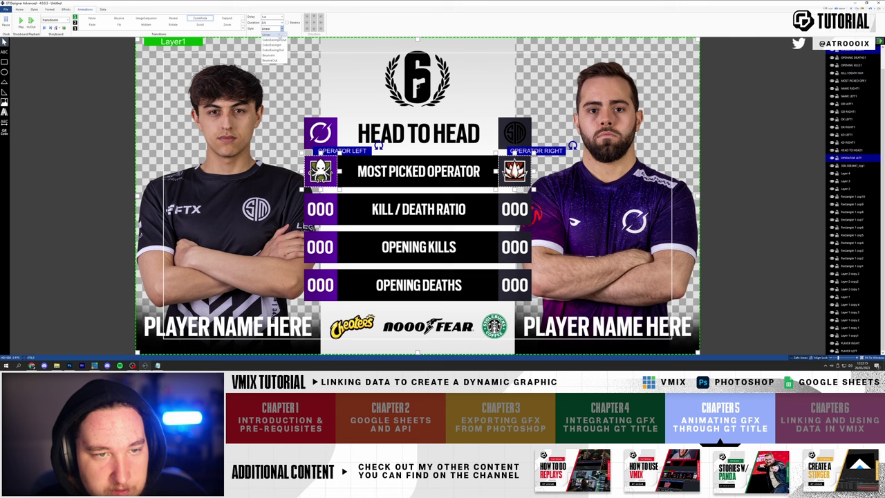
pyautogui.click(272, 40)
pyautogui.click(21, 22)
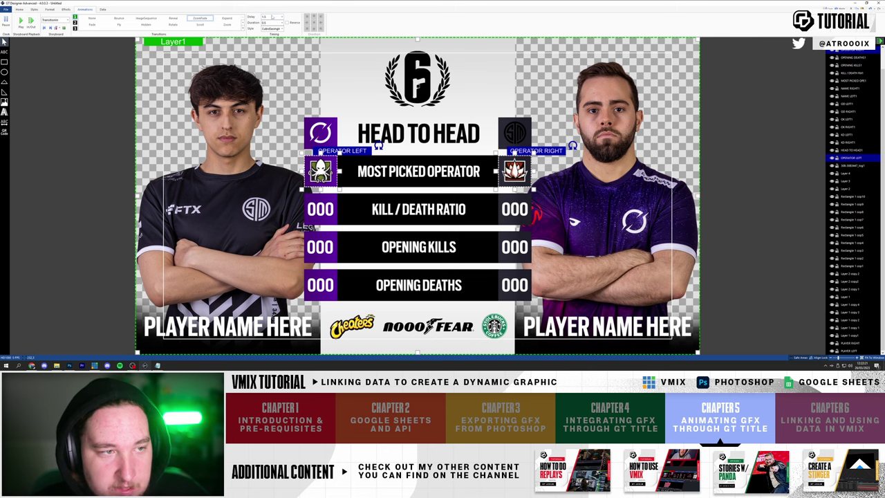
pyautogui.click(20, 22)
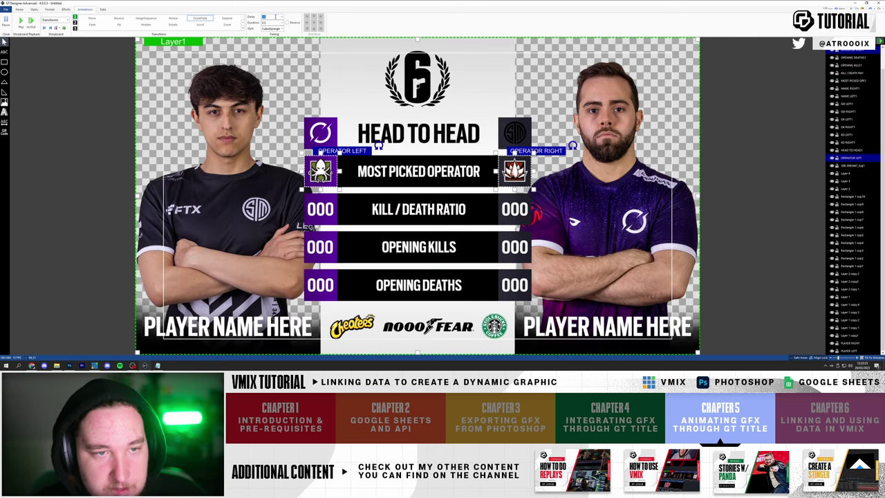
pyautogui.click(21, 22)
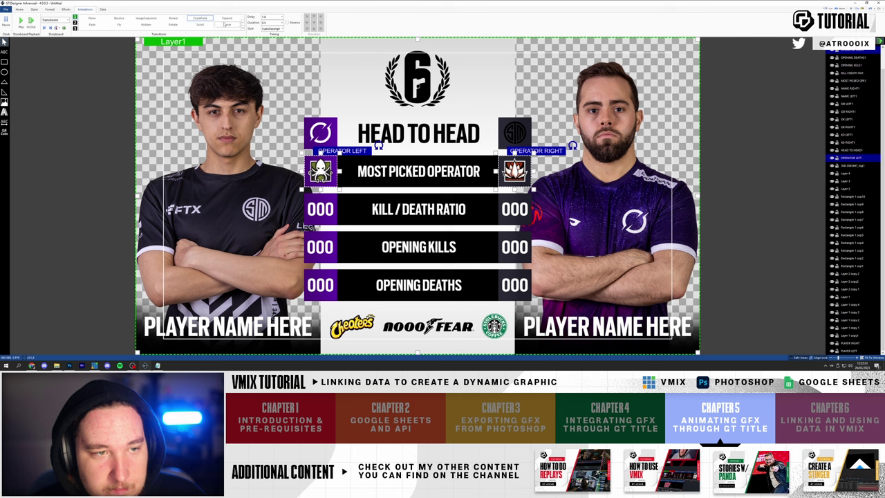
# - Switch the operator icons to Expand and set the left icon's expand direction
pyautogui.click(233, 19)
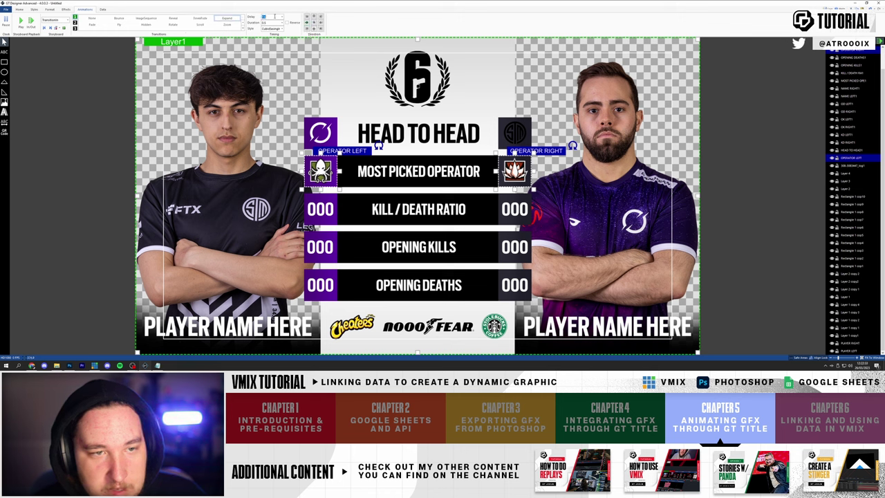
pyautogui.click(850, 157)
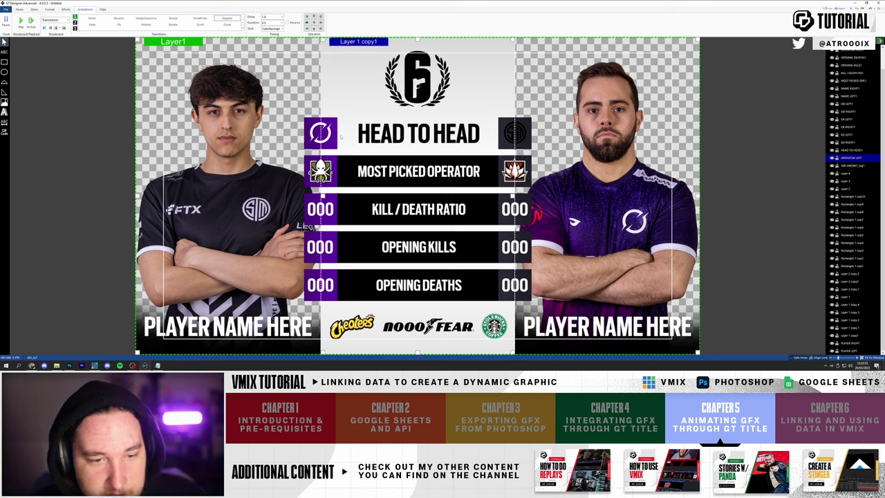
pyautogui.click(320, 23)
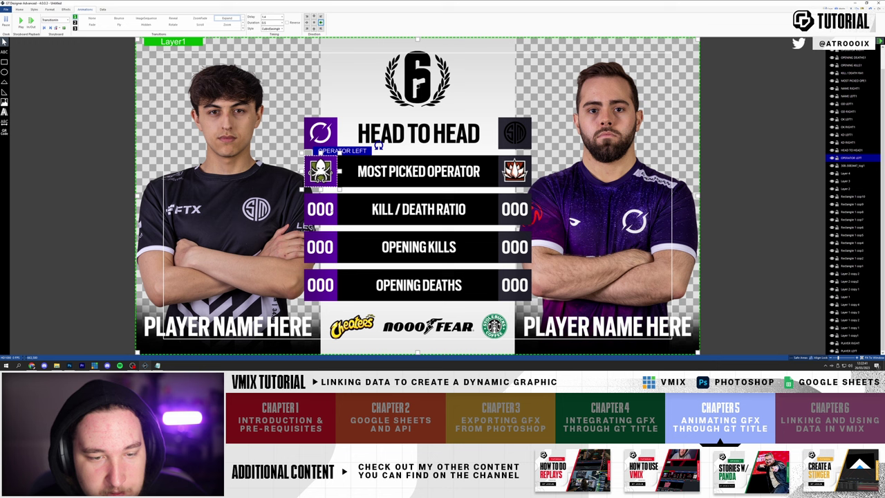
pyautogui.click(848, 134)
pyautogui.keyDown('ctrl'); pyautogui.click(848, 142); pyautogui.keyUp('ctrl')
pyautogui.keyDown('ctrl'); pyautogui.click(847, 127); pyautogui.keyUp('ctrl')
# - Give the OK LEFT1, OD LEFT1 and OD RIGHT1 number boxes an eased Expand entrance
pyautogui.keyDown('ctrl'); pyautogui.click(847, 119); pyautogui.keyUp('ctrl')
pyautogui.keyDown('ctrl'); pyautogui.click(847, 104); pyautogui.keyUp('ctrl')
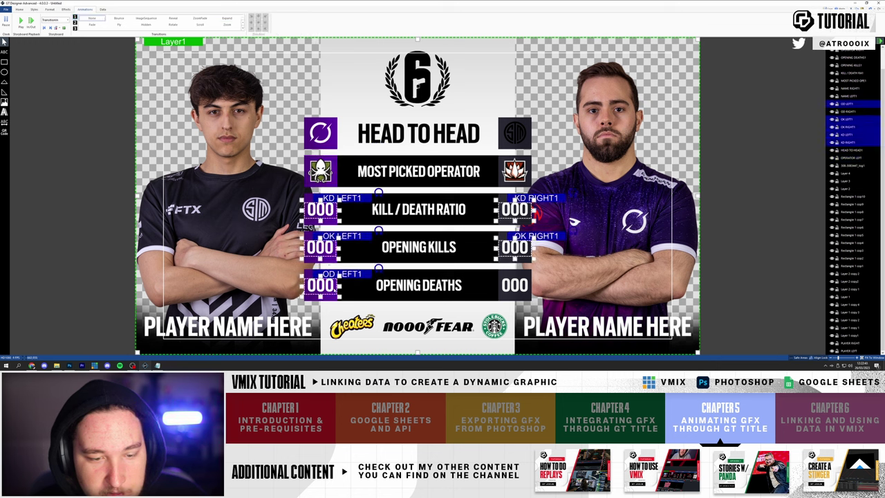
pyautogui.keyDown('ctrl'); pyautogui.click(848, 111); pyautogui.keyUp('ctrl')
pyautogui.click(227, 18)
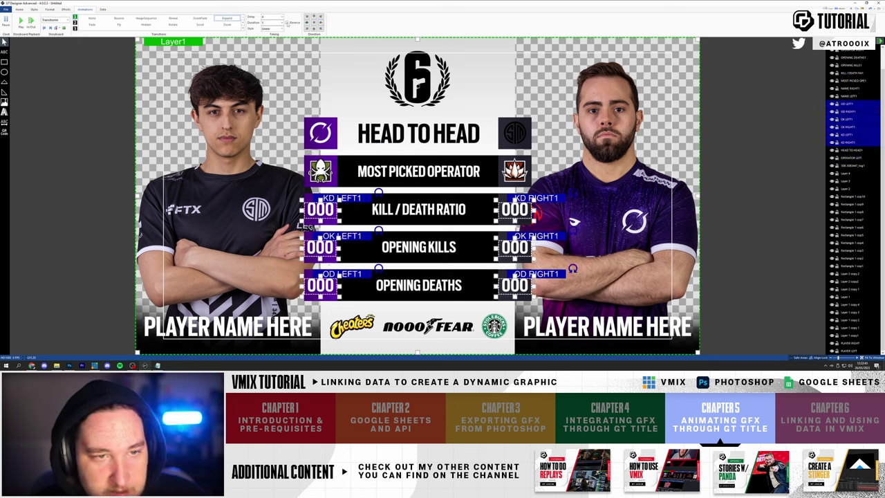
pyautogui.click(282, 29)
pyautogui.click(273, 43)
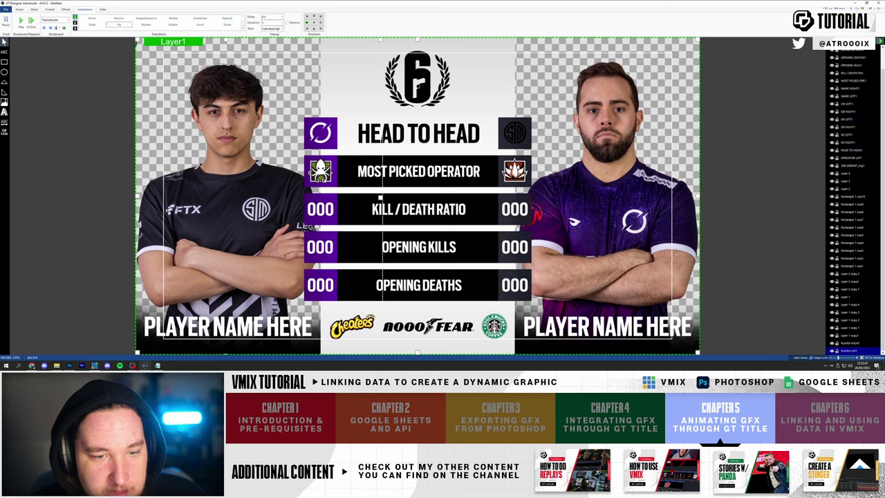
# - Check the KD LEFT1 and KD RIGHT1 number boxes and preview the animation
pyautogui.click(378, 145)
pyautogui.click(319, 210)
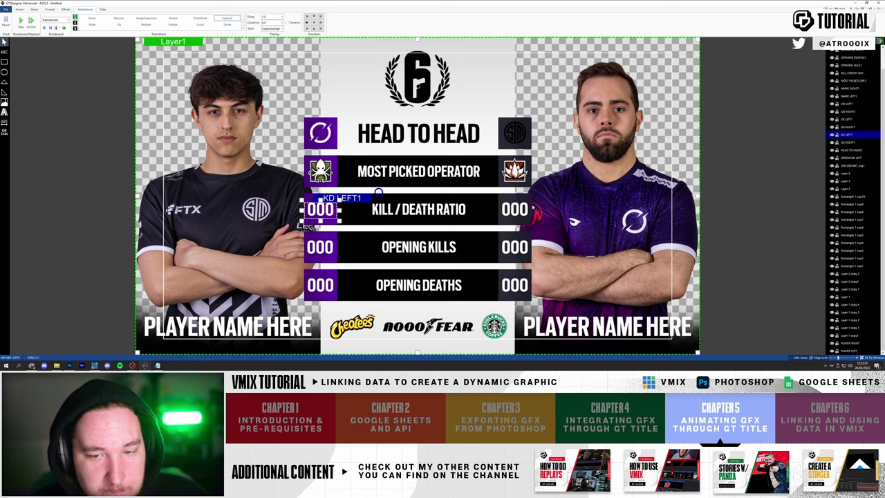
pyautogui.click(514, 210)
pyautogui.click(320, 210)
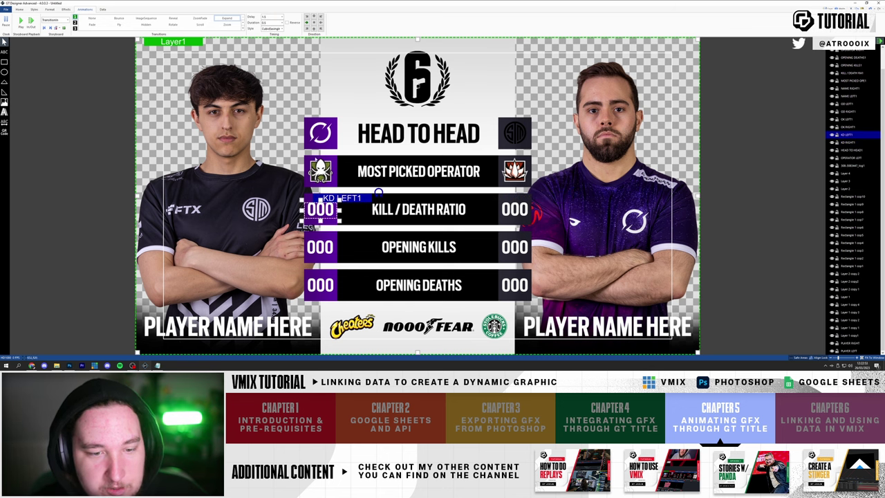
pyautogui.click(20, 21)
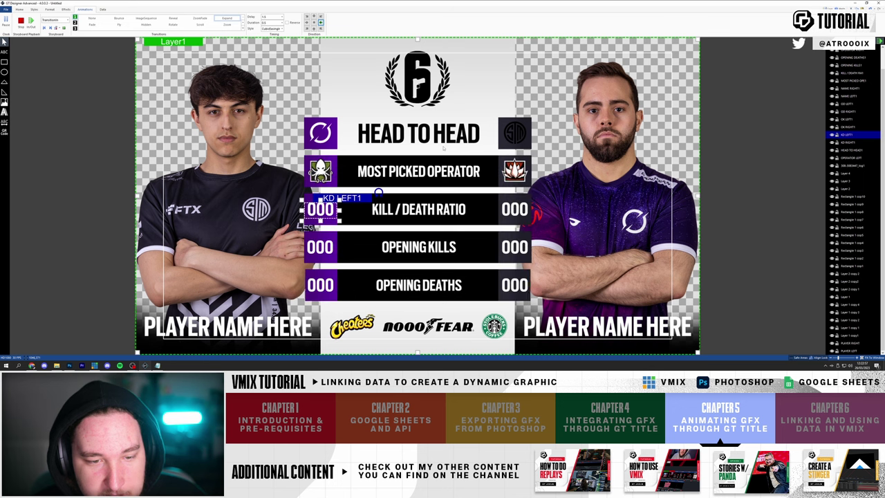
# - Select the left and right Opening Kills number boxes to adjust their animation
pyautogui.click(320, 247)
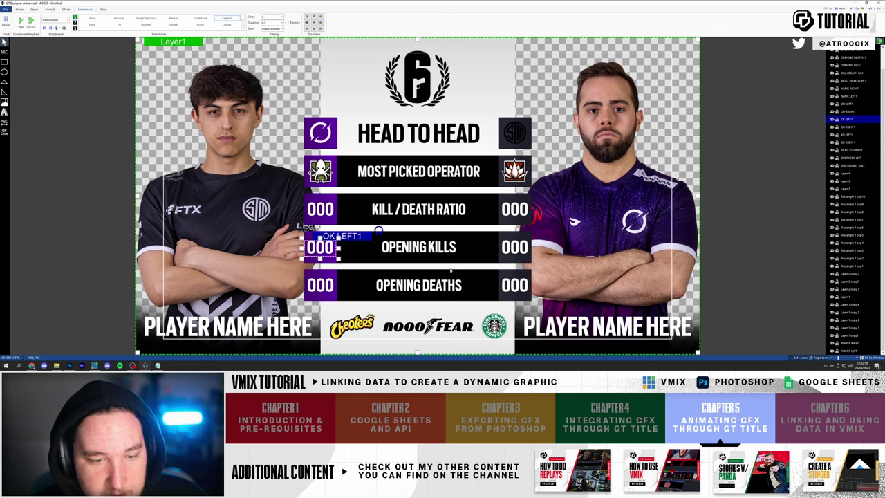
pyautogui.keyDown('ctrl'); pyautogui.click(513, 252); pyautogui.keyUp('ctrl')
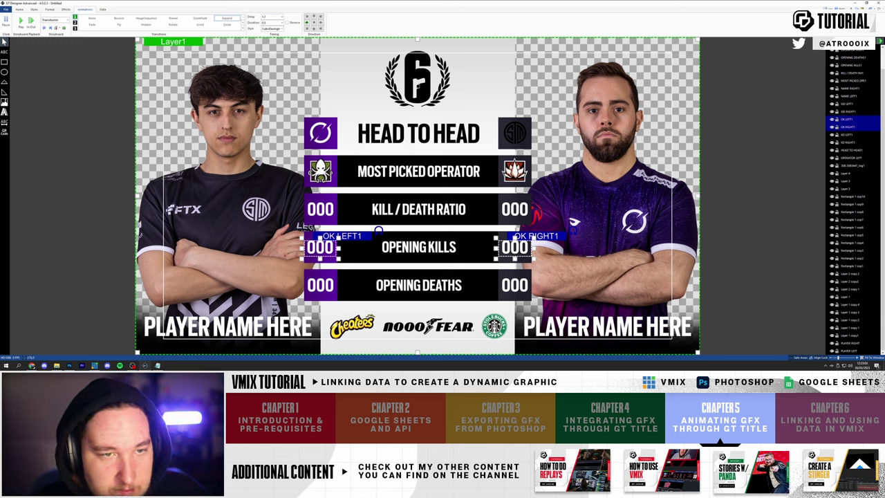
pyautogui.click(319, 209)
pyautogui.click(320, 247)
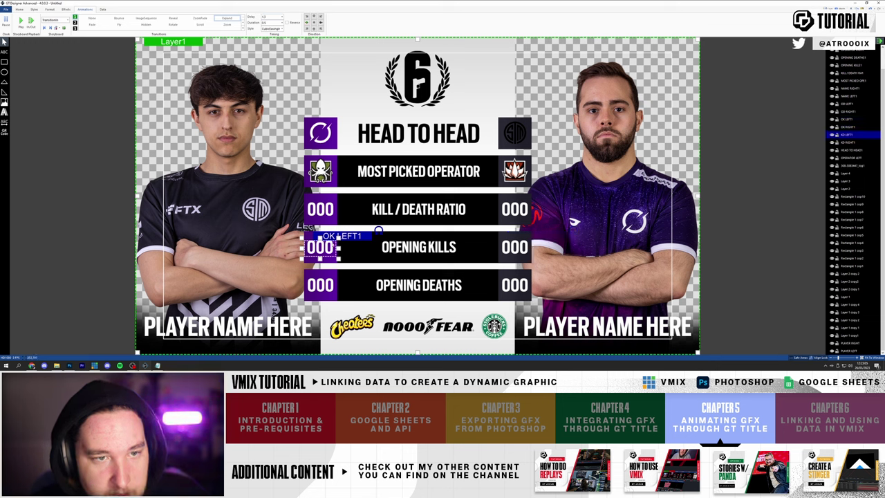
pyautogui.keyDown('shift'); pyautogui.click(514, 247); pyautogui.keyUp('shift')
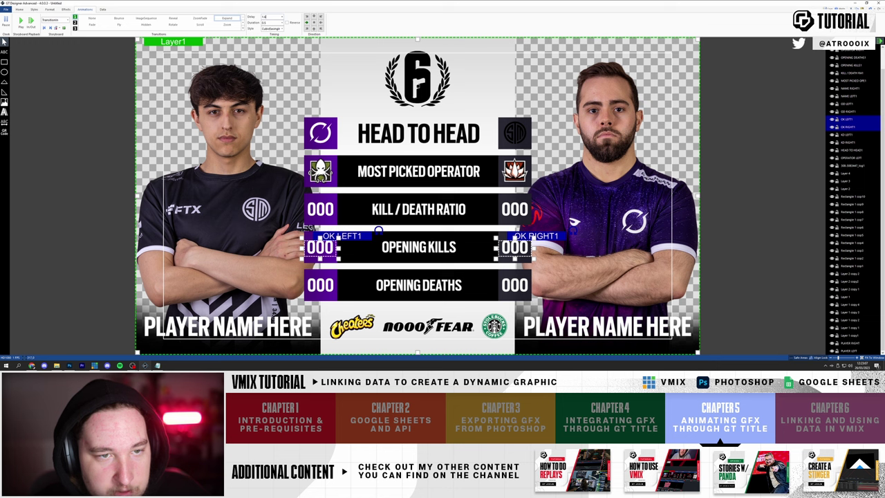
pyautogui.keyDown('ctrl'); pyautogui.click(514, 247); pyautogui.keyUp('ctrl')
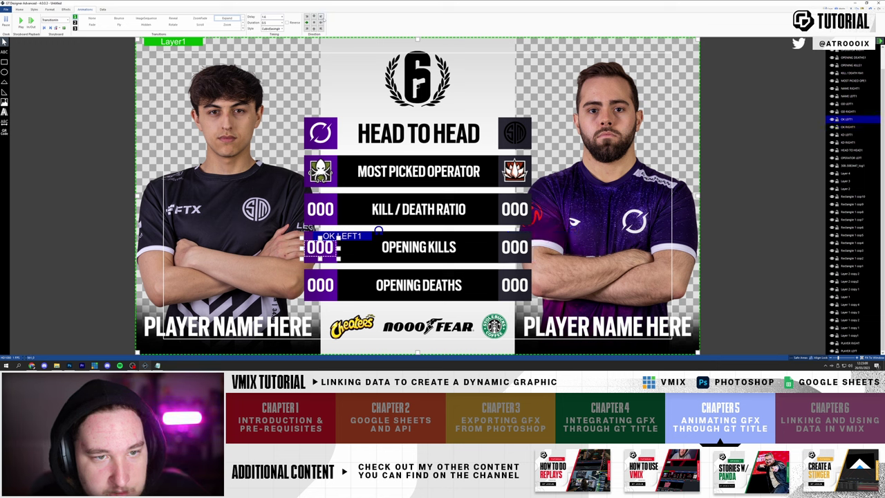
# - Adjust the Opening Deaths boxes for a later-delay Expand and replay the preview
pyautogui.click(320, 284)
pyautogui.keyDown('shift'); pyautogui.click(514, 285); pyautogui.keyUp('shift')
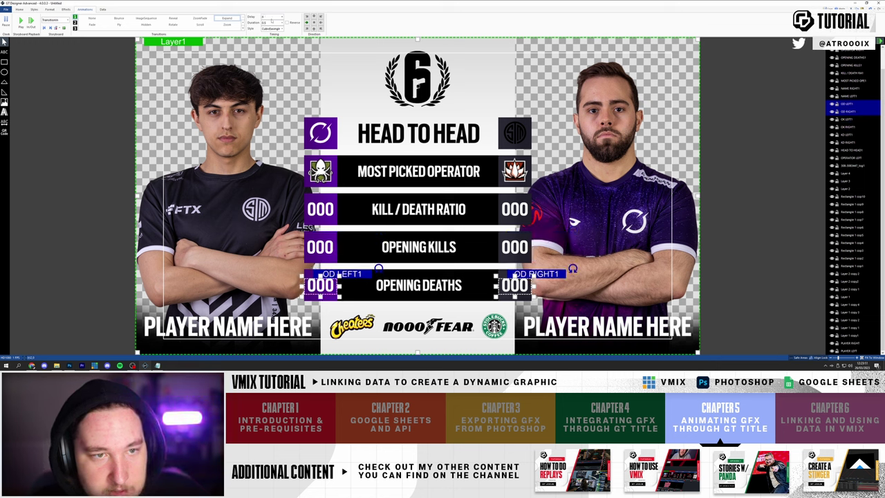
pyautogui.keyDown('ctrl'); pyautogui.click(514, 285); pyautogui.keyUp('ctrl')
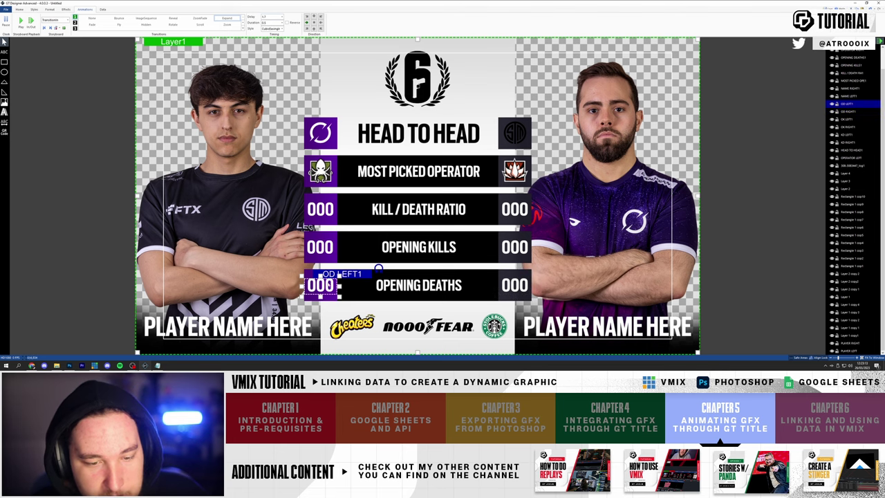
pyautogui.click(21, 20)
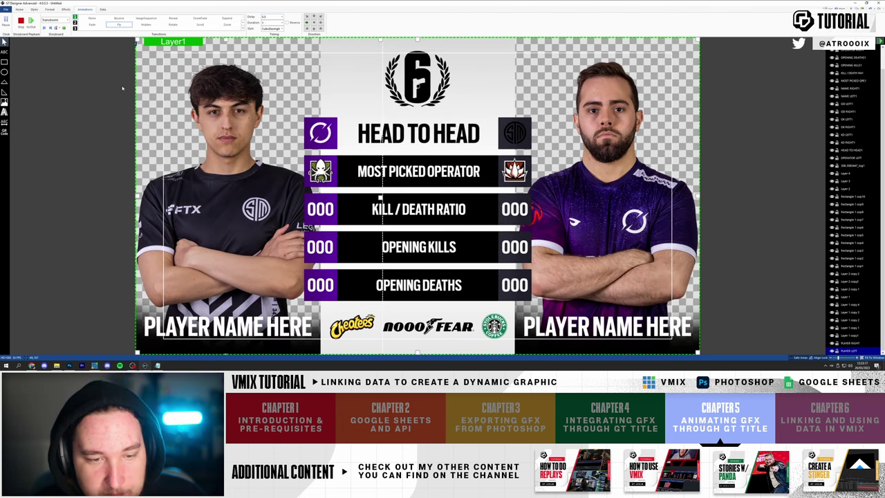
pyautogui.click(21, 20)
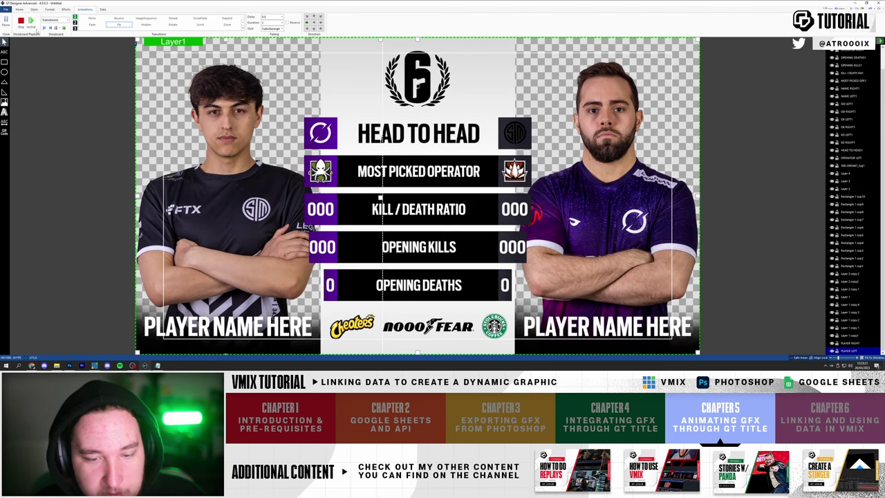
# - Give the Cheetos, NoooFear and Starbucks logos a Fly in animation with CubicEase style
pyautogui.click(353, 326)
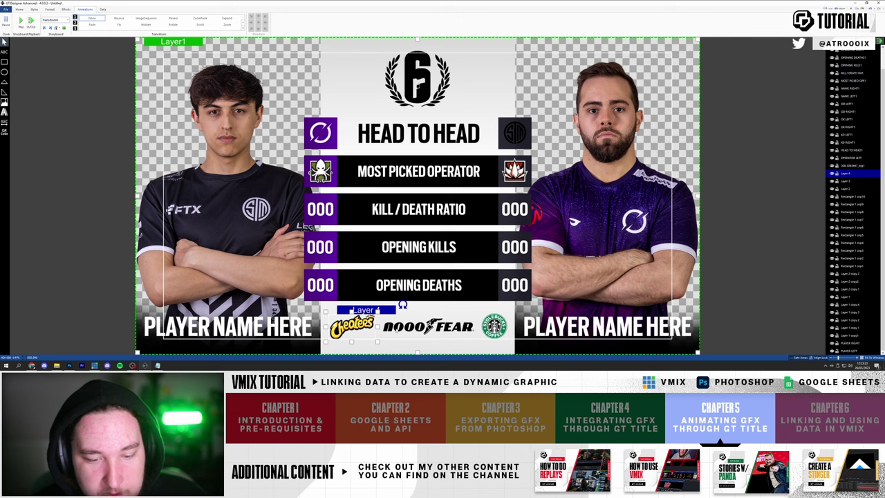
pyautogui.click(429, 325)
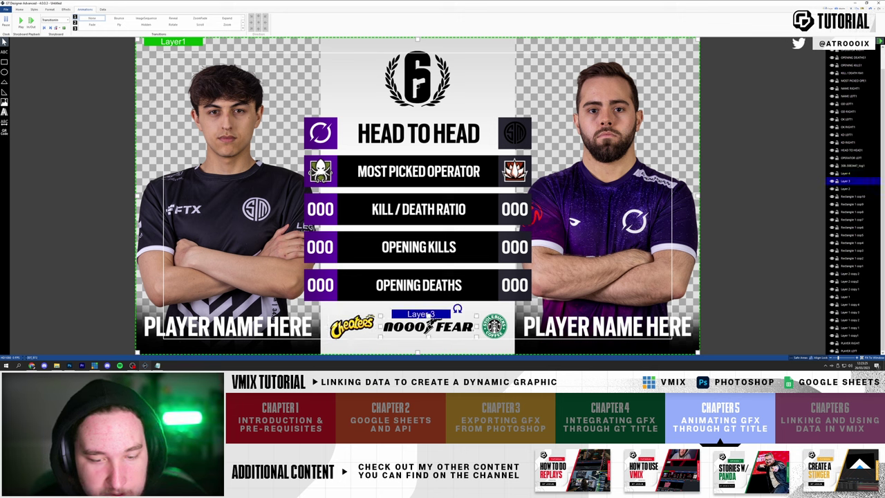
pyautogui.keyDown('ctrl'); pyautogui.click(494, 325); pyautogui.keyUp('ctrl')
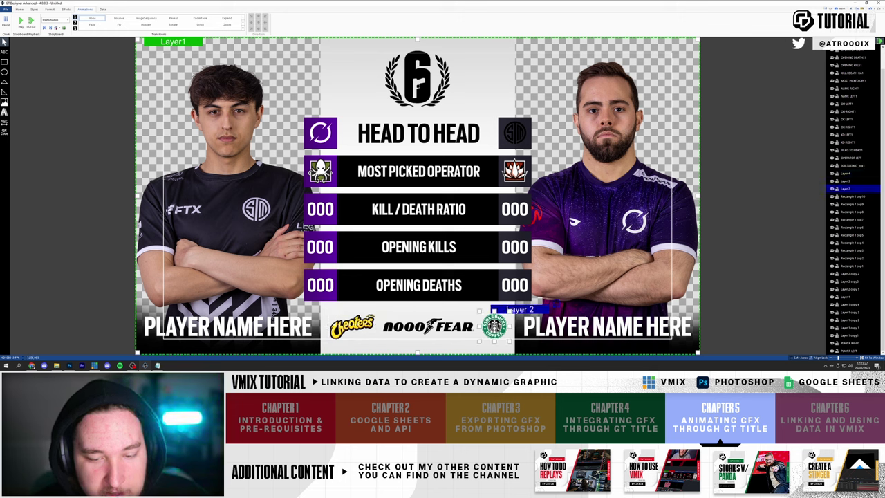
pyautogui.keyDown('ctrl'); pyautogui.click(352, 325); pyautogui.keyUp('ctrl')
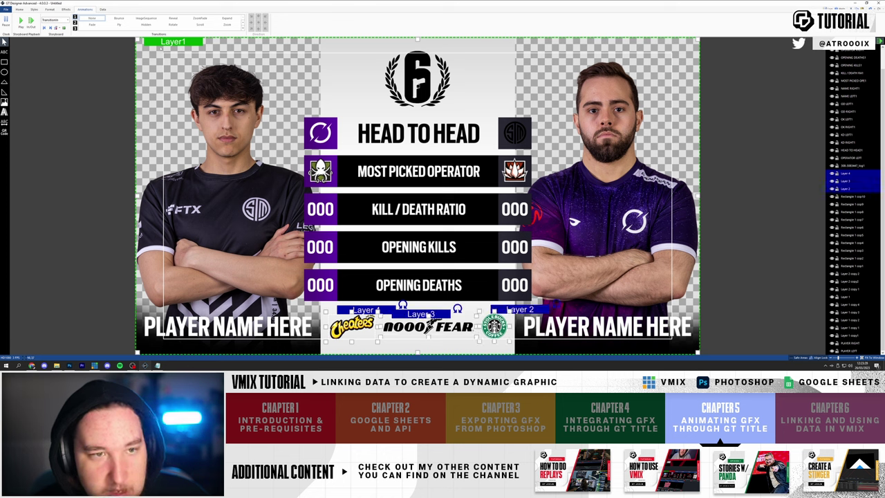
pyautogui.click(117, 25)
pyautogui.click(281, 28)
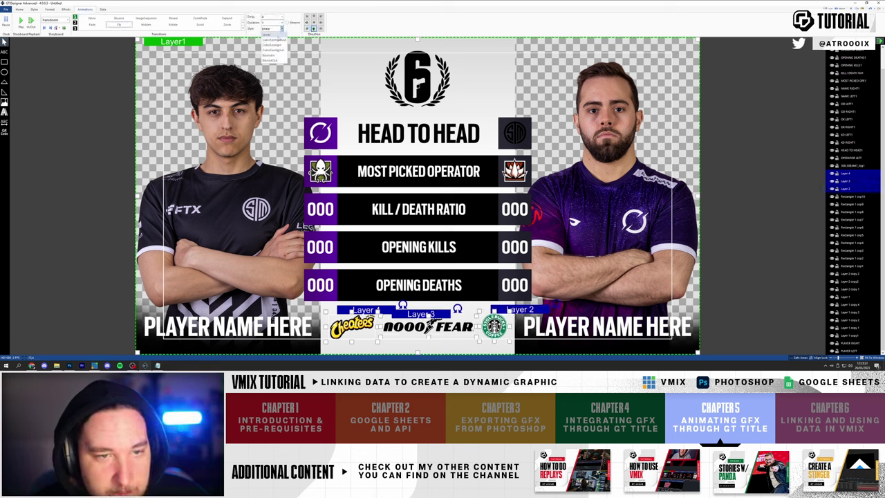
pyautogui.click(271, 43)
pyautogui.click(280, 28)
pyautogui.click(271, 39)
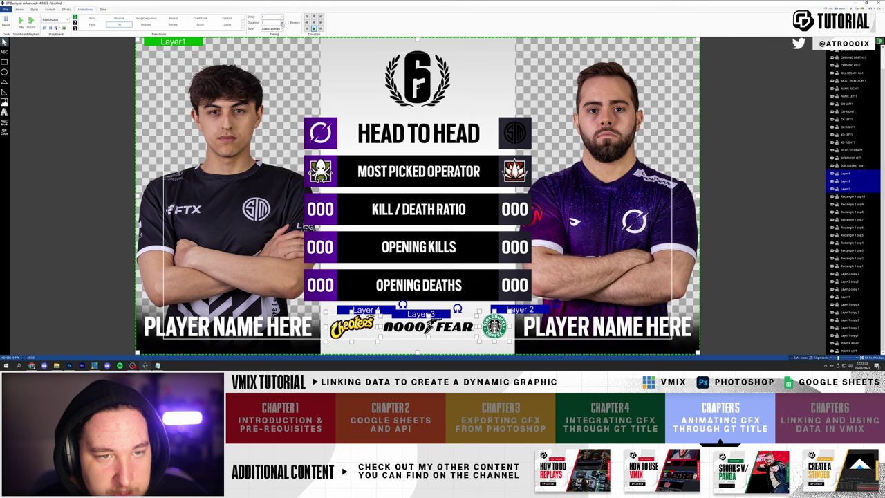
# - Preview the logo fly-in, then deselect the logos and replay it
pyautogui.click(20, 21)
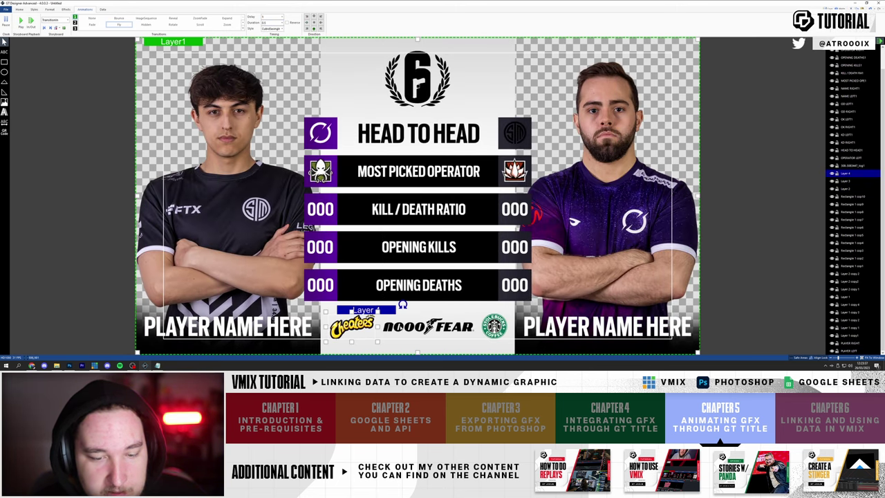
pyautogui.keyDown('shift'); pyautogui.click(428, 324); pyautogui.keyUp('shift')
pyautogui.keyDown('shift'); pyautogui.click(494, 325); pyautogui.keyUp('shift')
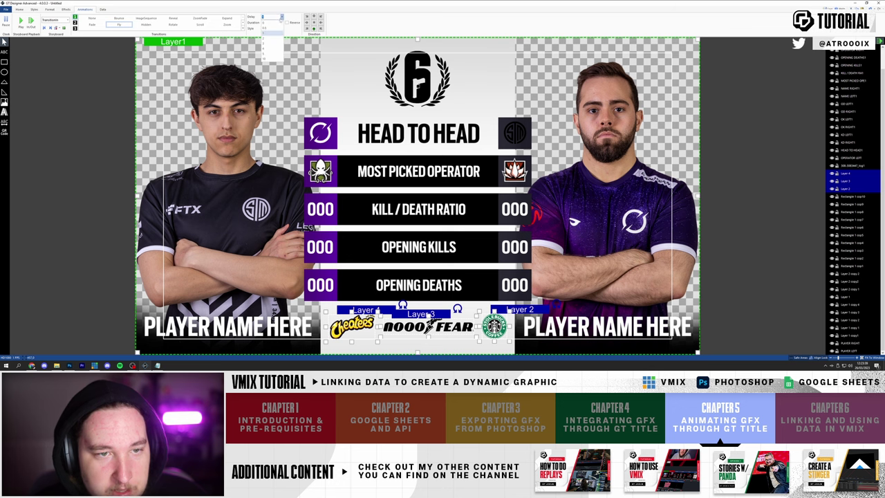
pyautogui.click(46, 42)
pyautogui.click(21, 20)
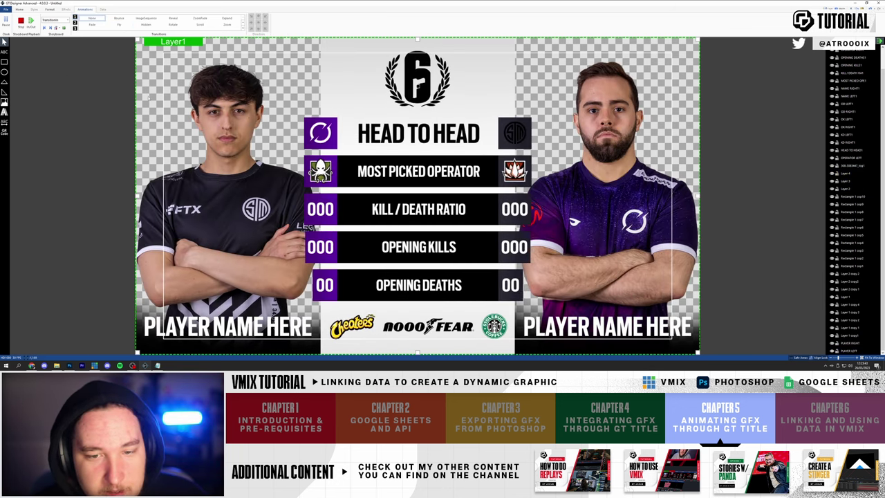
pyautogui.click(21, 21)
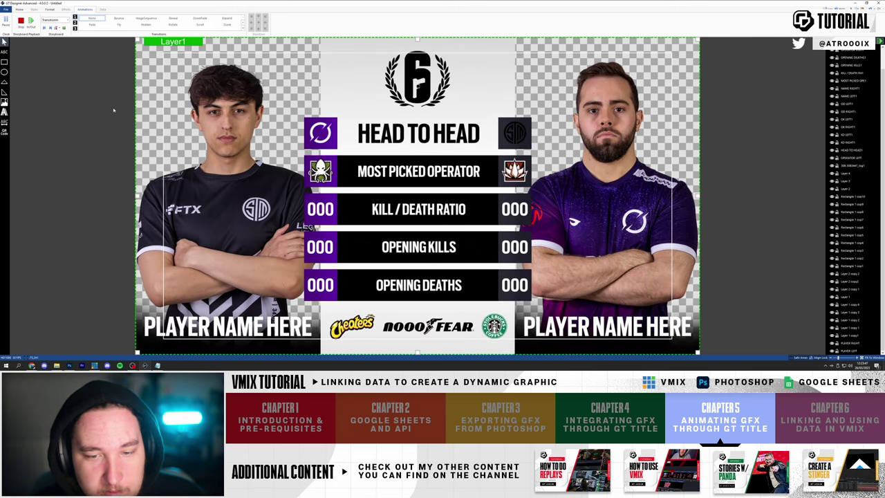
# - Set the left and right KD, OK and OD values to 1
pyautogui.click(320, 209)
pyautogui.write('1')
pyautogui.click(320, 247)
pyautogui.write('1')
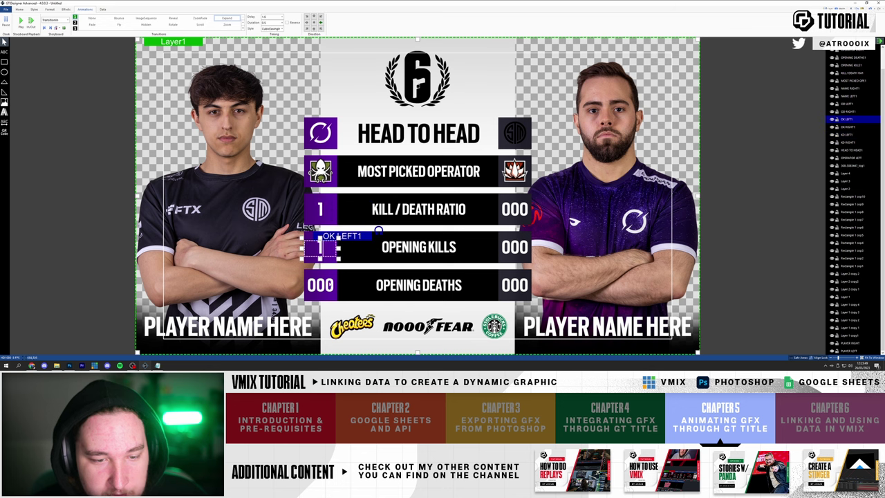
pyautogui.click(320, 285)
pyautogui.write('1')
pyautogui.click(514, 284)
pyautogui.write('1')
pyautogui.click(514, 247)
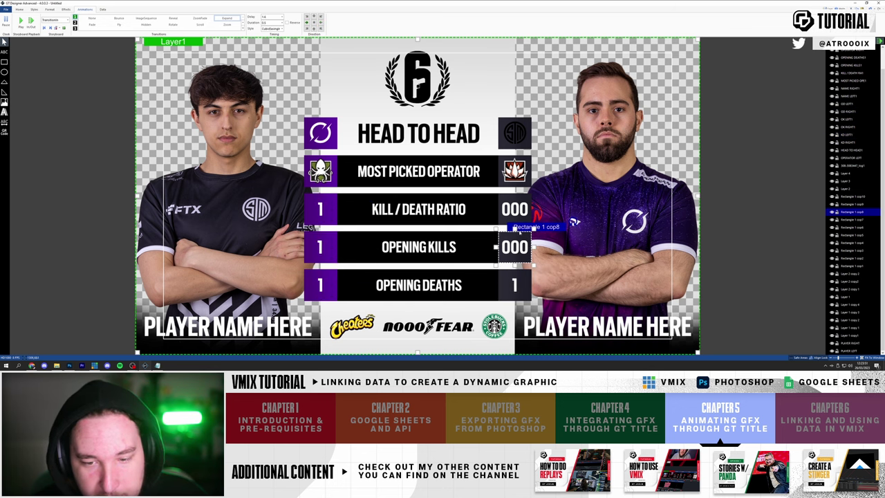
pyautogui.write('1')
pyautogui.click(514, 209)
pyautogui.write('1')
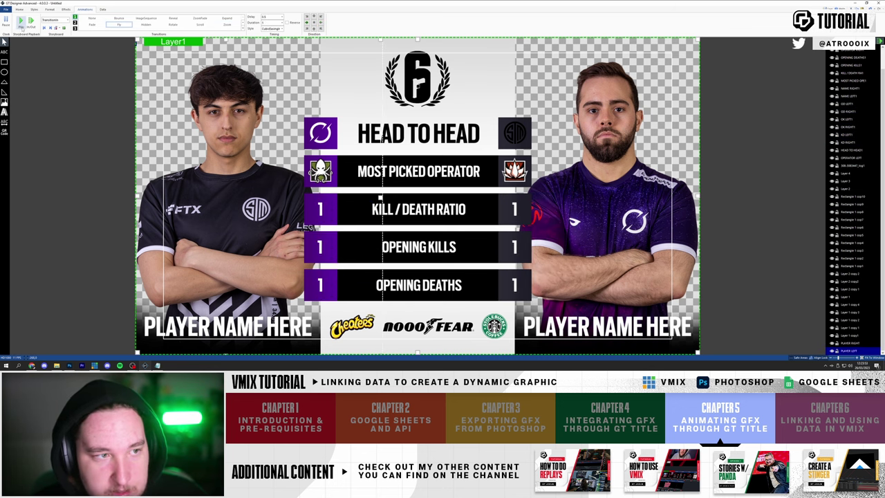
# - Play, stop and replay the animation preview with the new values
pyautogui.click(21, 21)
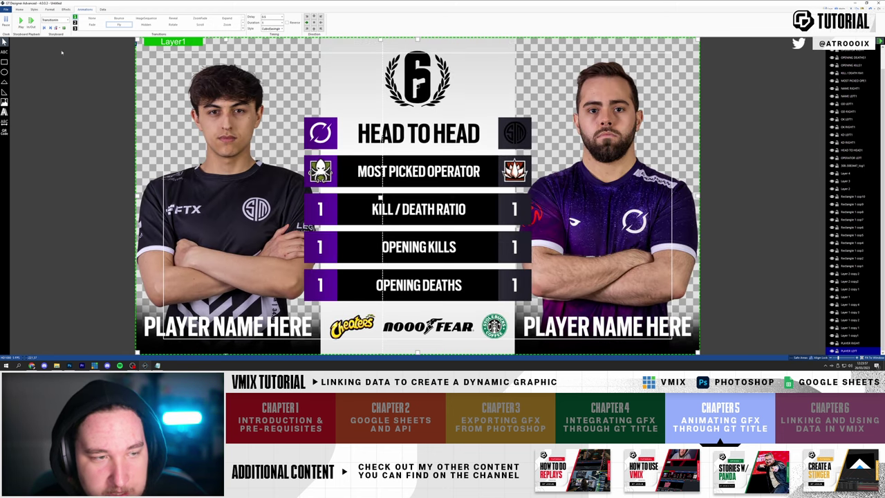
pyautogui.click(21, 21)
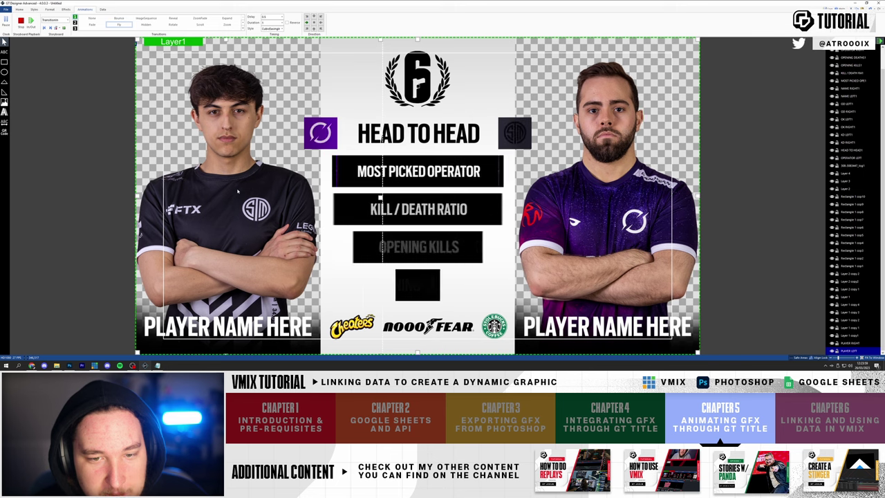
pyautogui.click(22, 22)
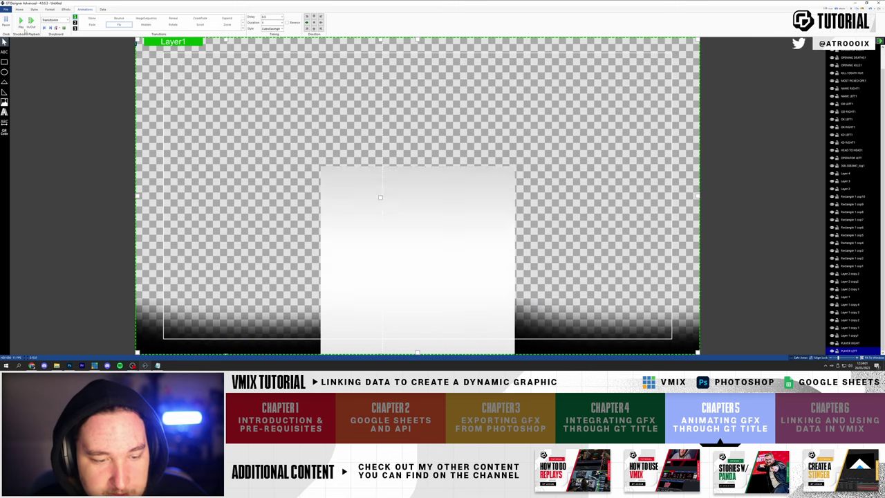
pyautogui.click(22, 22)
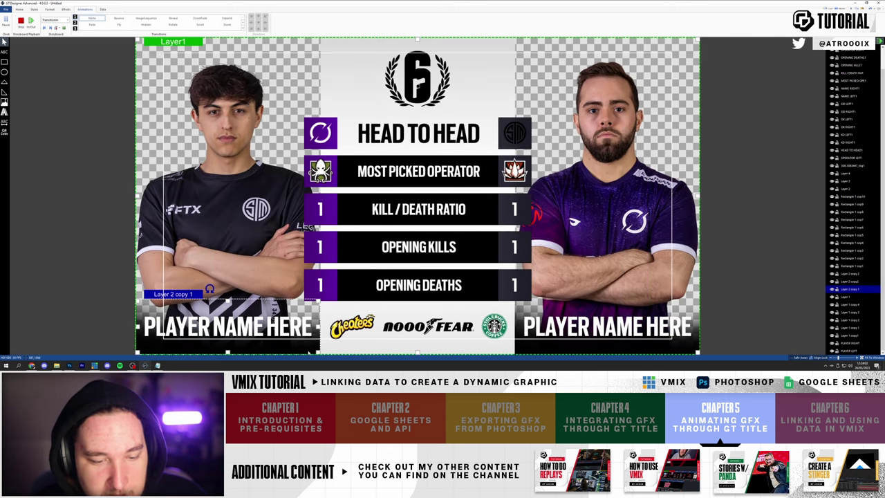
# - Give the player names a Fly in animation with CubicEaseInOut and preview it
pyautogui.keyDown('shift'); pyautogui.click(537, 352); pyautogui.keyUp('shift')
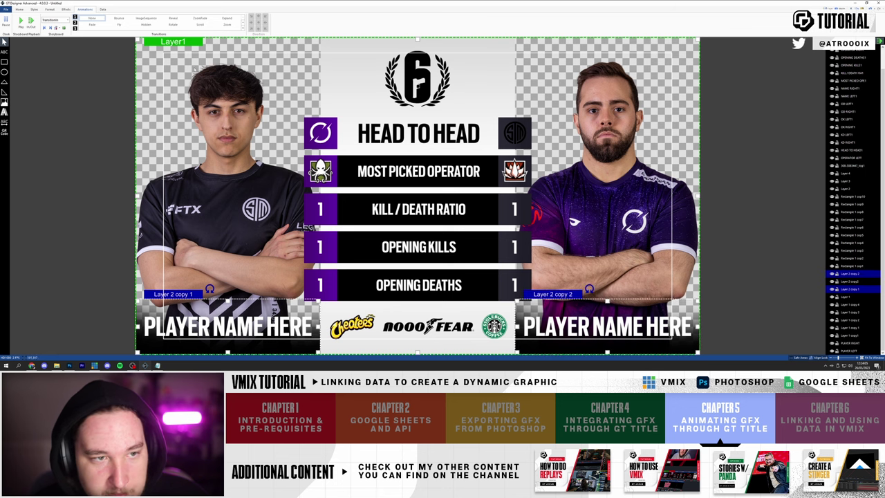
pyautogui.click(119, 25)
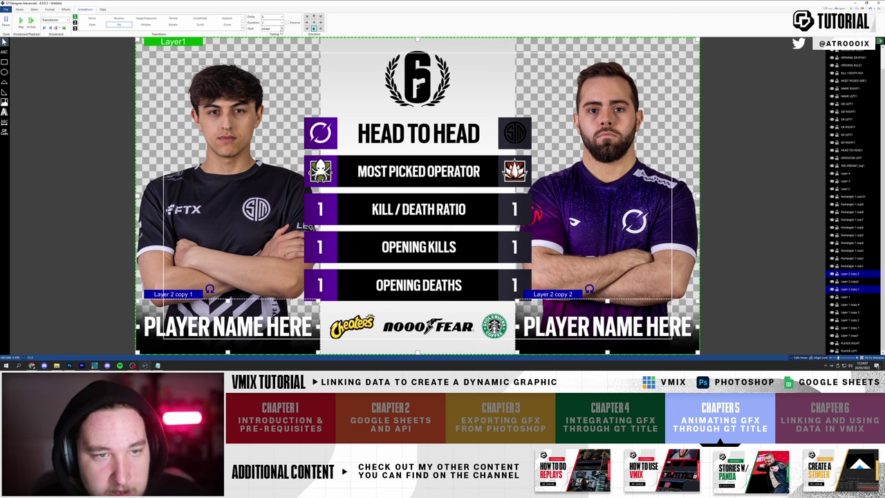
pyautogui.click(273, 28)
pyautogui.click(271, 48)
pyautogui.click(22, 22)
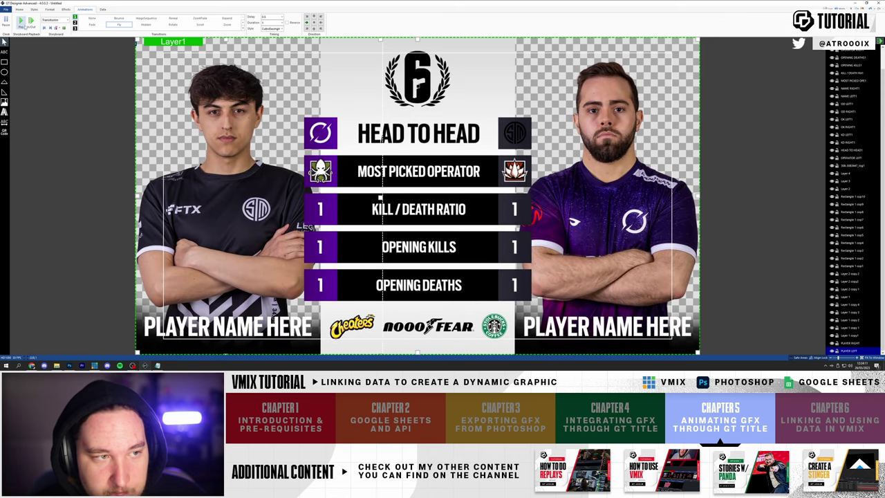
pyautogui.click(21, 22)
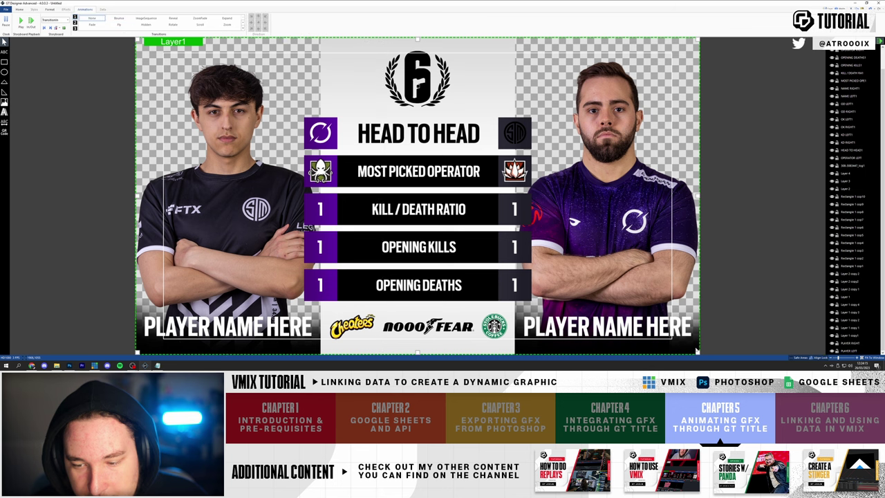
# - Give the name layers a Fly in with a chosen direction and CubicEaseInOut, then preview
pyautogui.click(849, 273)
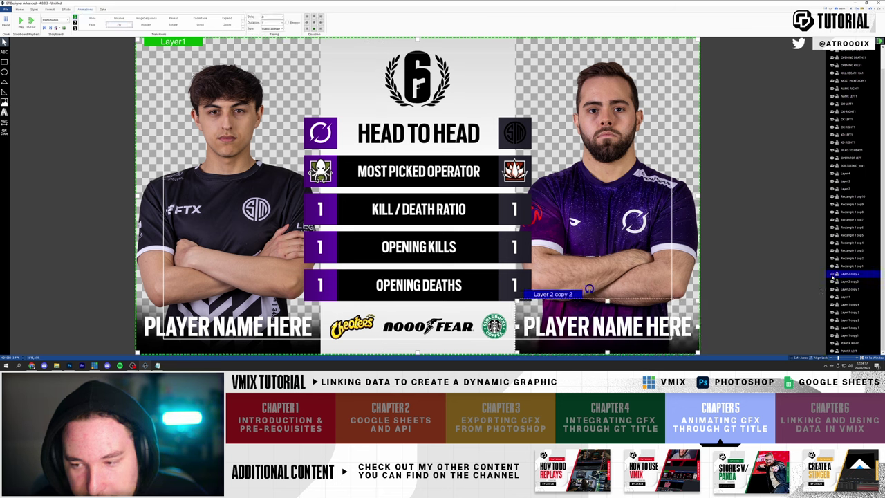
pyautogui.click(624, 304)
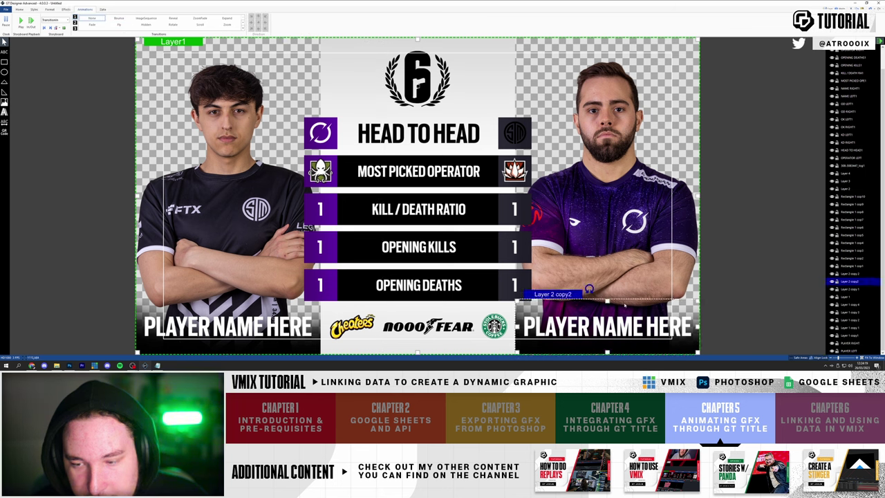
pyautogui.keyDown('ctrl'); pyautogui.click(836, 289); pyautogui.keyUp('ctrl')
pyautogui.click(119, 24)
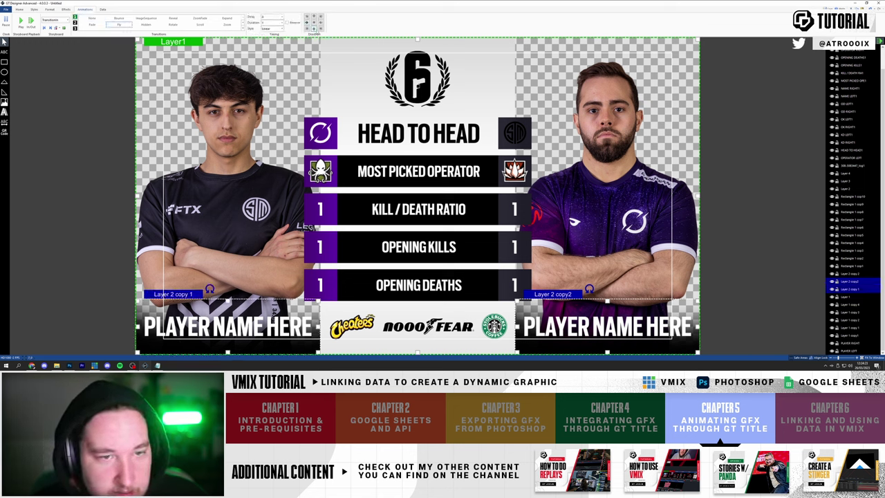
pyautogui.click(313, 28)
pyautogui.click(273, 29)
pyautogui.click(273, 41)
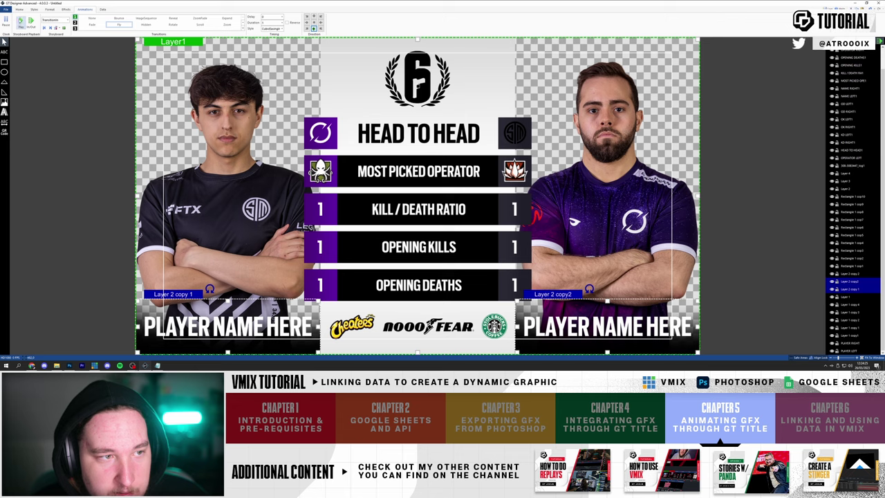
pyautogui.click(21, 21)
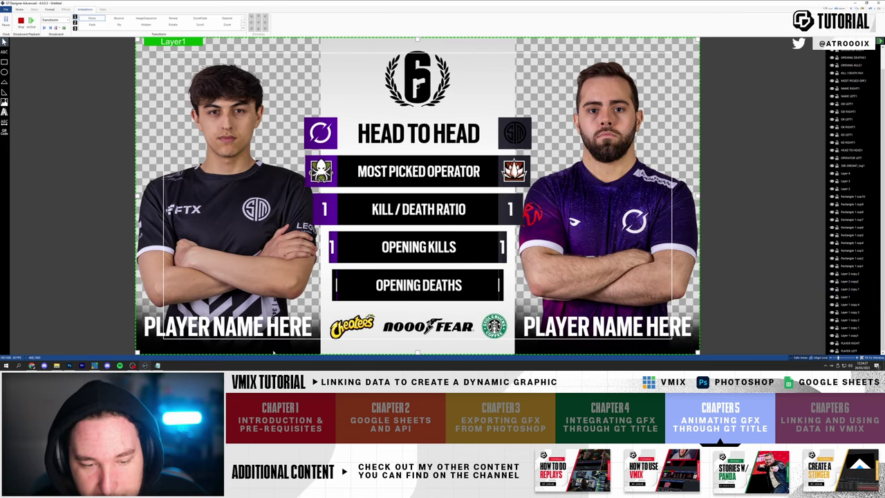
# - Give Layer 1 a cubic-ease fly animation, preview it out and in, then start Save As
pyautogui.click(302, 350)
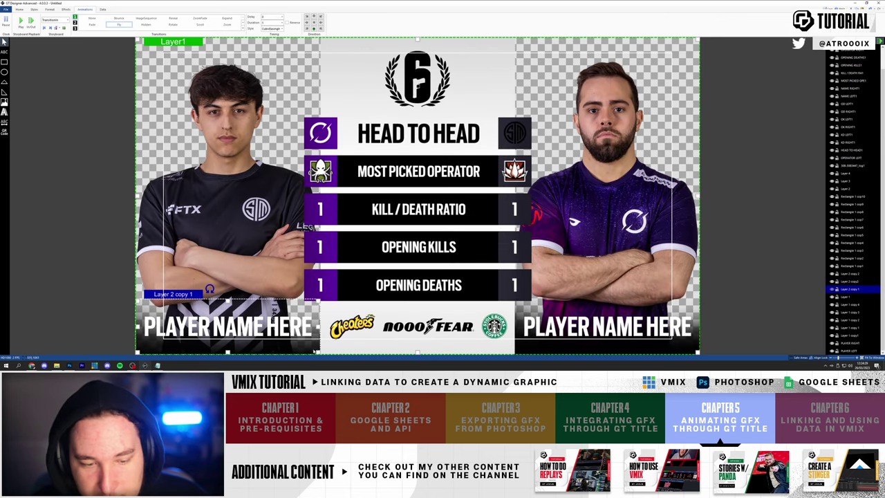
pyautogui.click(301, 343)
pyautogui.click(119, 25)
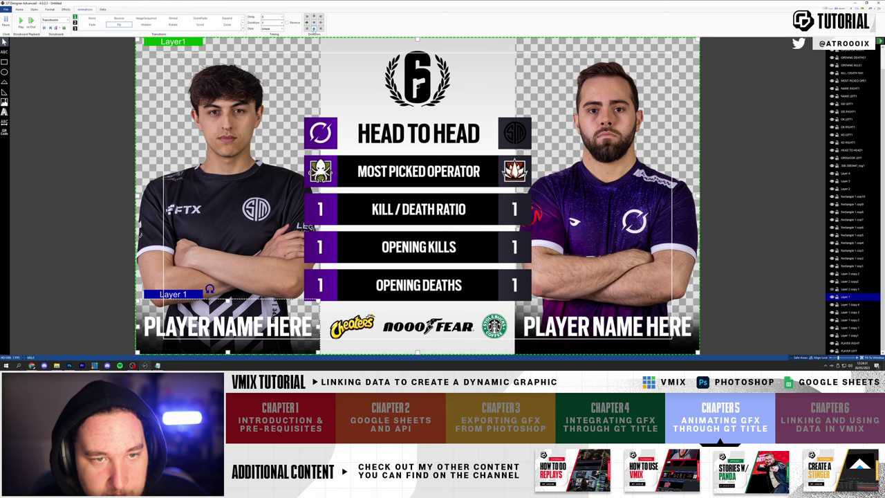
pyautogui.click(280, 28)
pyautogui.click(271, 43)
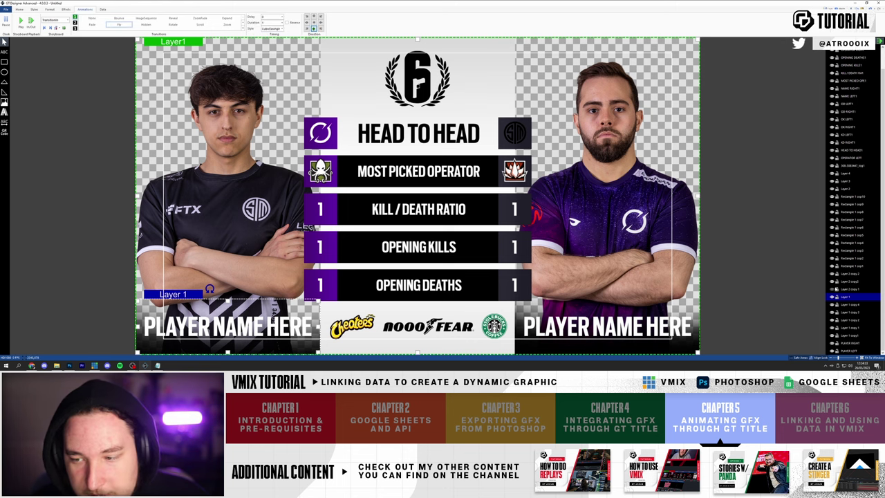
pyautogui.click(21, 21)
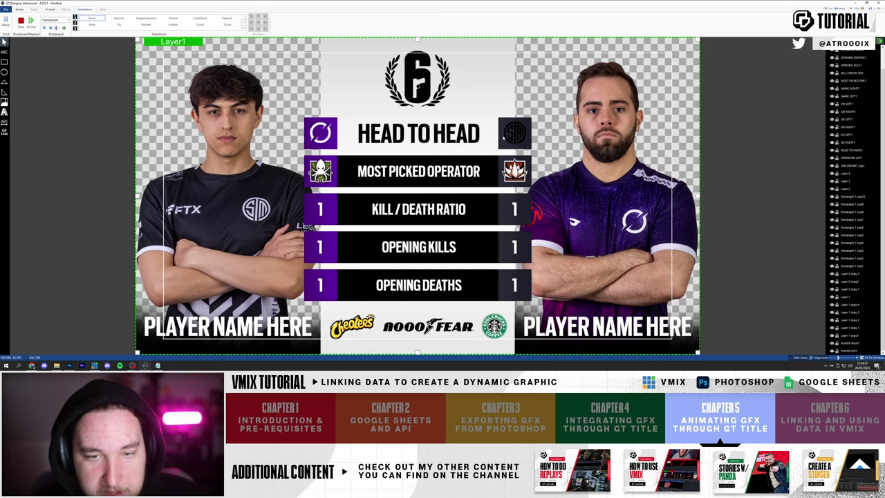
pyautogui.click(21, 21)
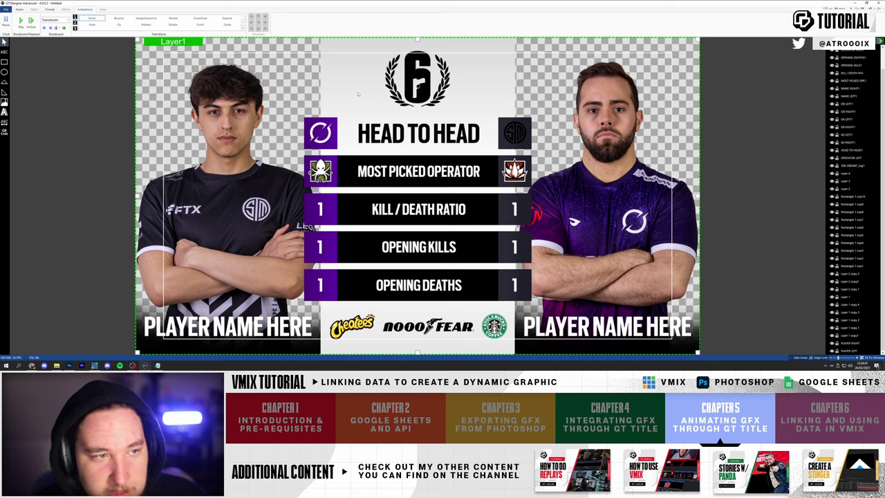
pyautogui.click(6, 9)
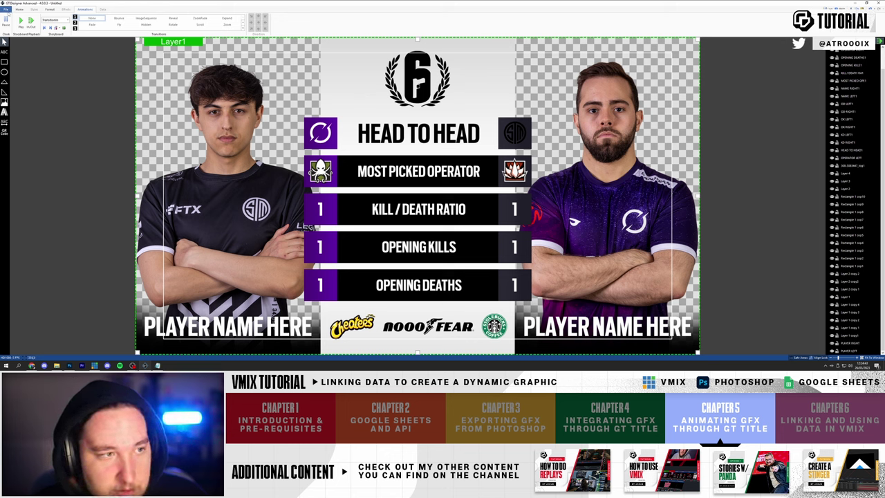
pyautogui.click(17, 50)
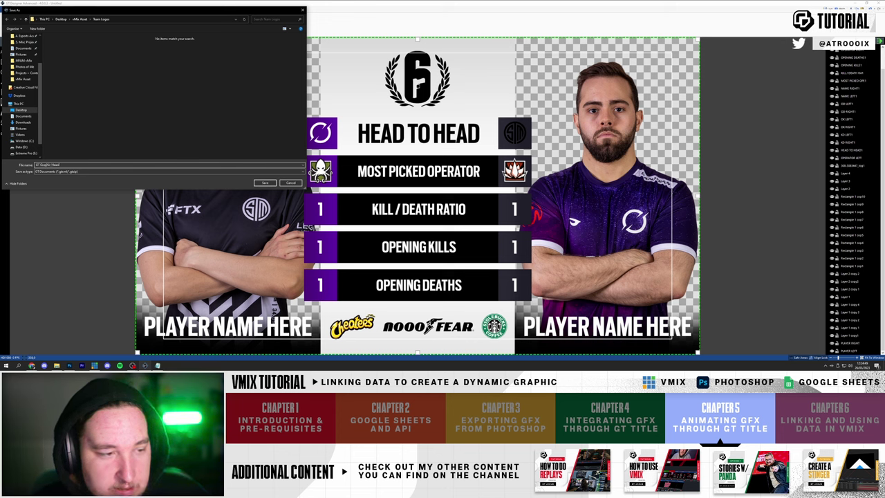
# - Confirm the file name GT Graphic Head-to-Head to save the .gtzip title
pyautogui.press('Return')
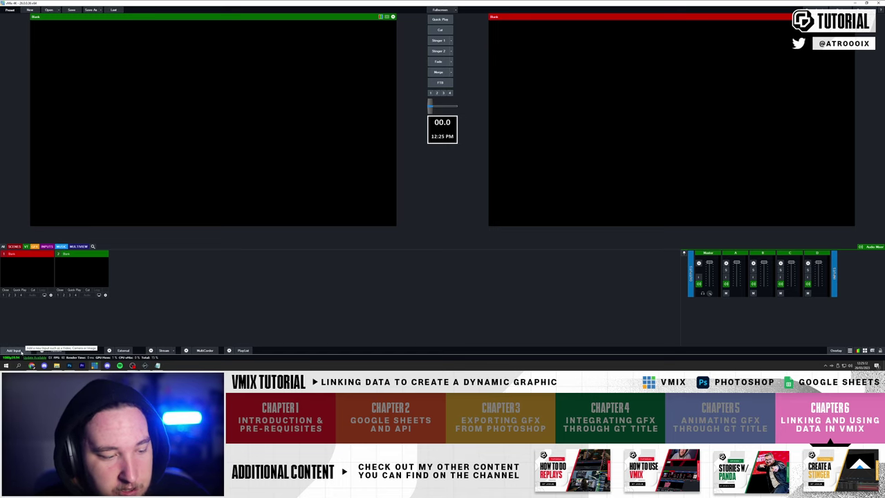
# - Add the gt graphic head to head.gtzip title as a vMix input
pyautogui.click(27, 352)
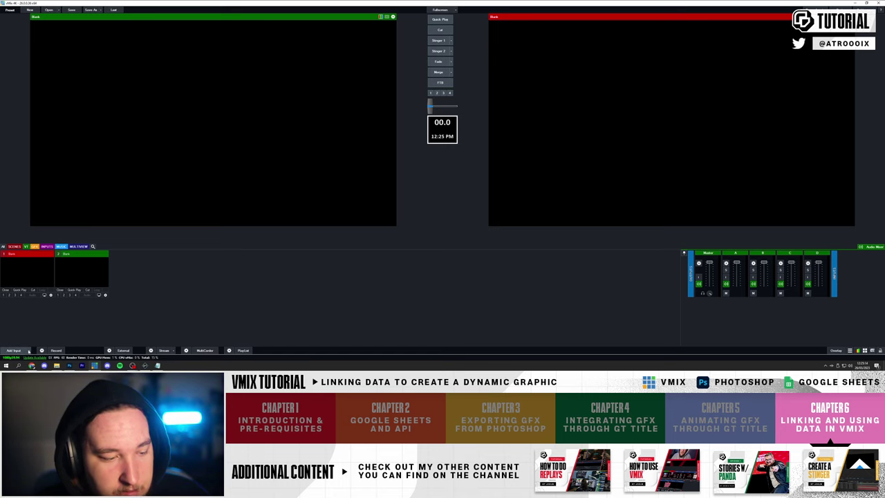
pyautogui.click(39, 351)
pyautogui.moveTo(16, 287)
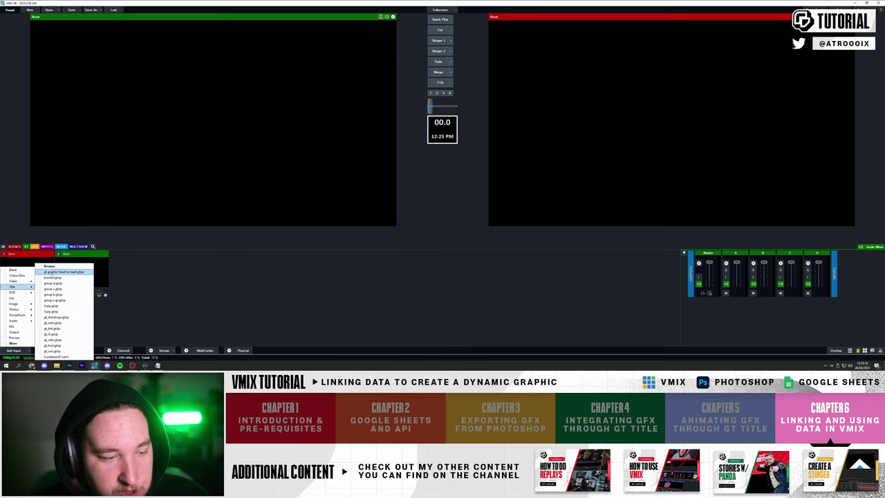
pyautogui.click(68, 273)
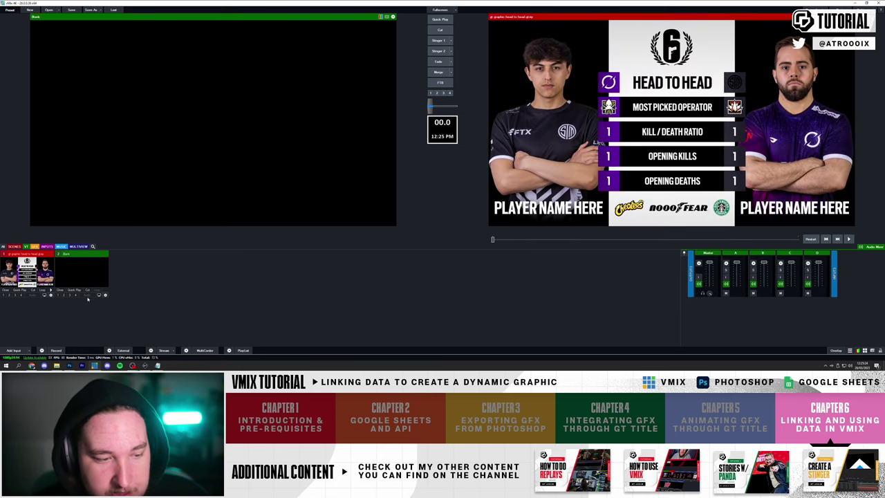
# - Add a Colour Bars input, cut twice to air the title, and open the vMix Asset folder
pyautogui.click(14, 350)
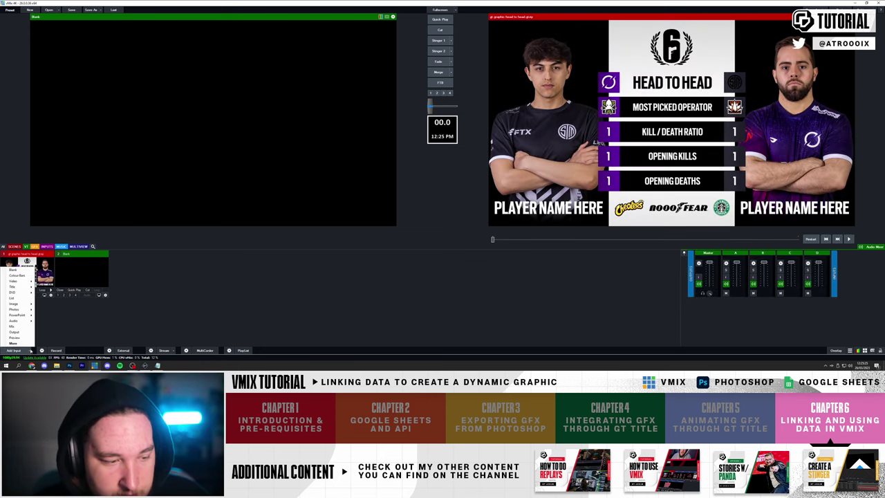
pyautogui.click(18, 275)
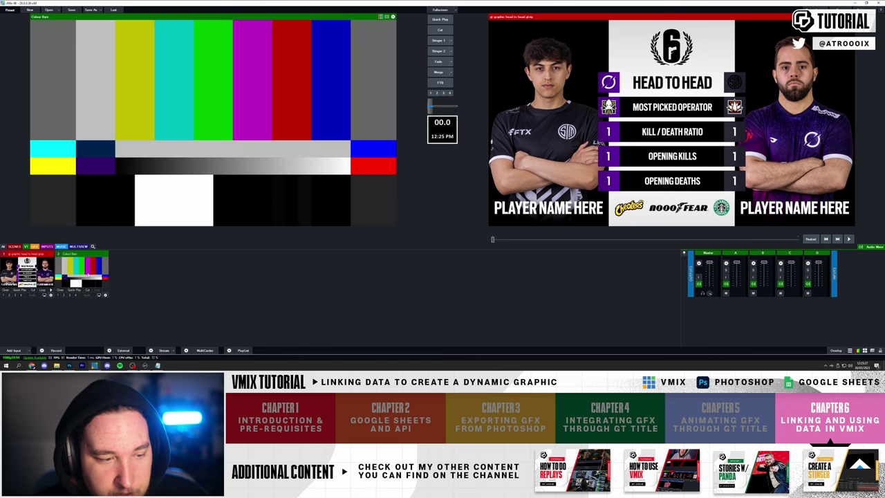
pyautogui.click(438, 30)
pyautogui.click(438, 31)
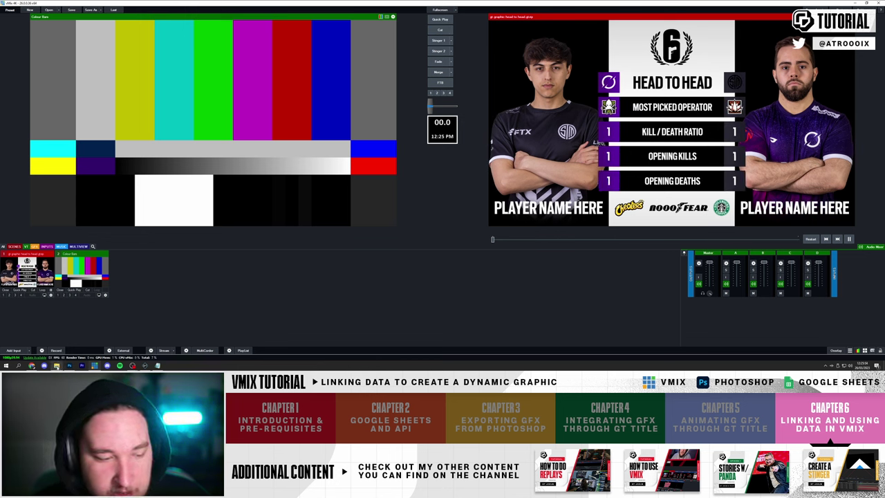
pyautogui.click(56, 365)
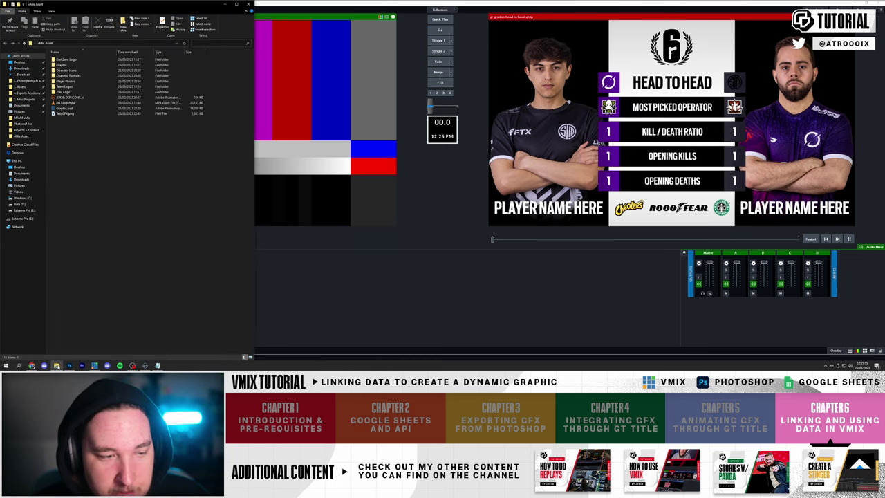
# - Drag BG Loop.mp4 into vMix as a new input and play then pause it in preview
pyautogui.click(66, 102)
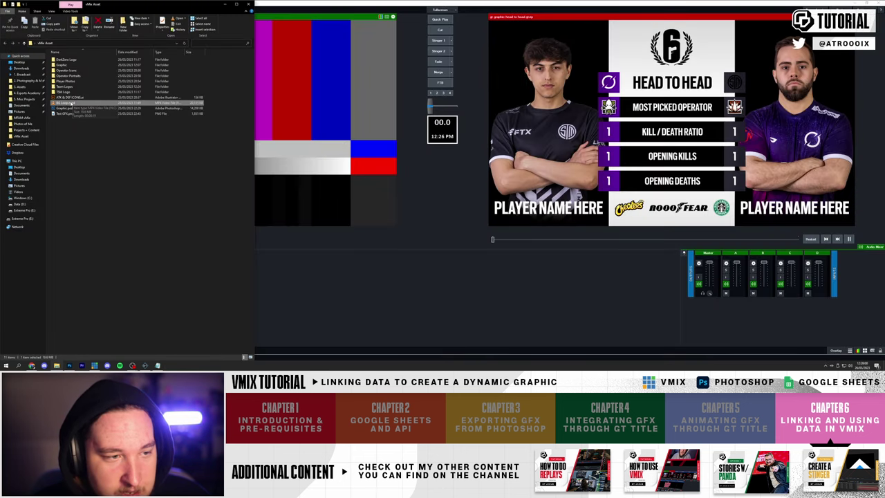
pyautogui.moveTo(69, 102); pyautogui.dragTo(352, 237)
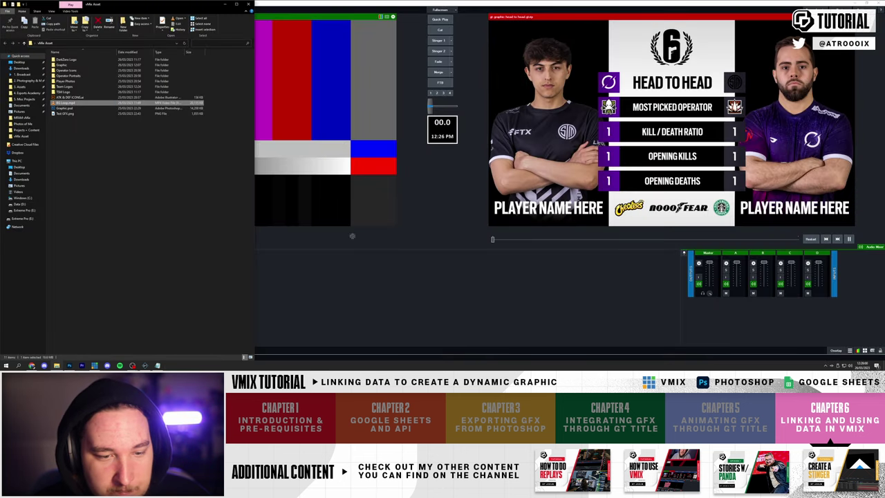
pyautogui.moveTo(377, 273); pyautogui.dragTo(311, 267)
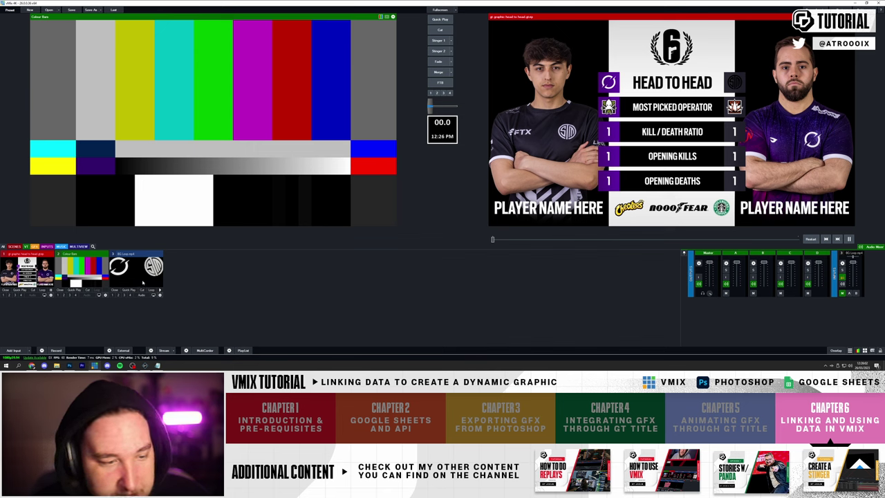
pyautogui.click(146, 275)
pyautogui.click(160, 293)
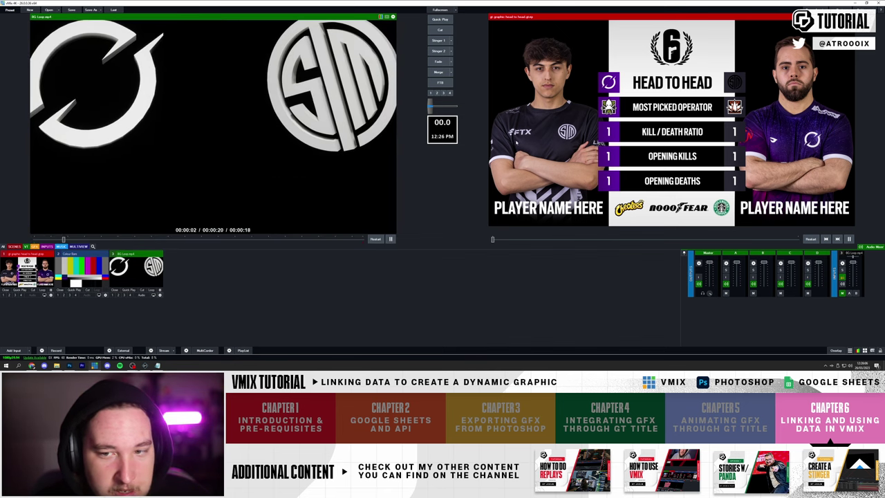
pyautogui.click(390, 238)
pyautogui.click(14, 350)
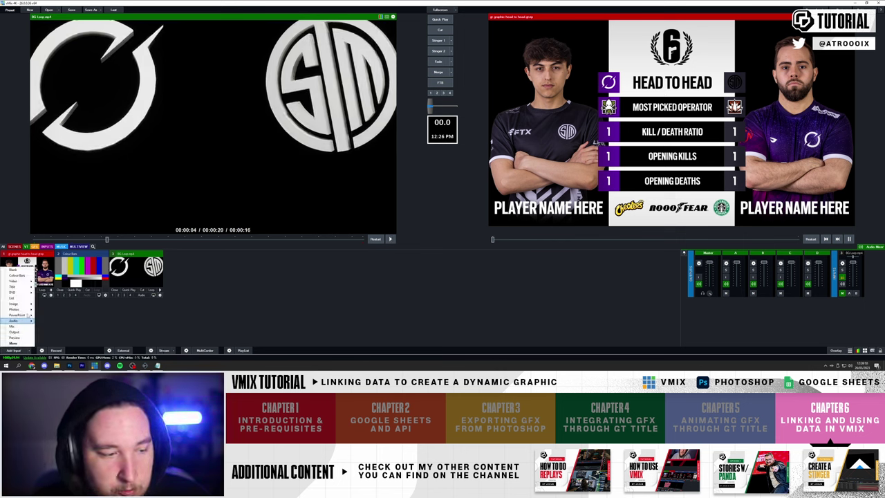
# - Add a Colour input named GFX_HeadToHead and load it into preview
pyautogui.click(12, 269)
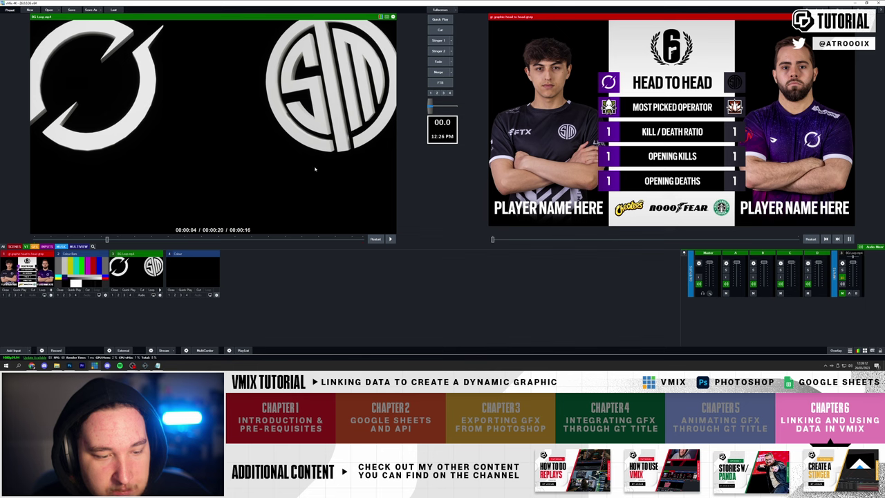
pyautogui.write('B')
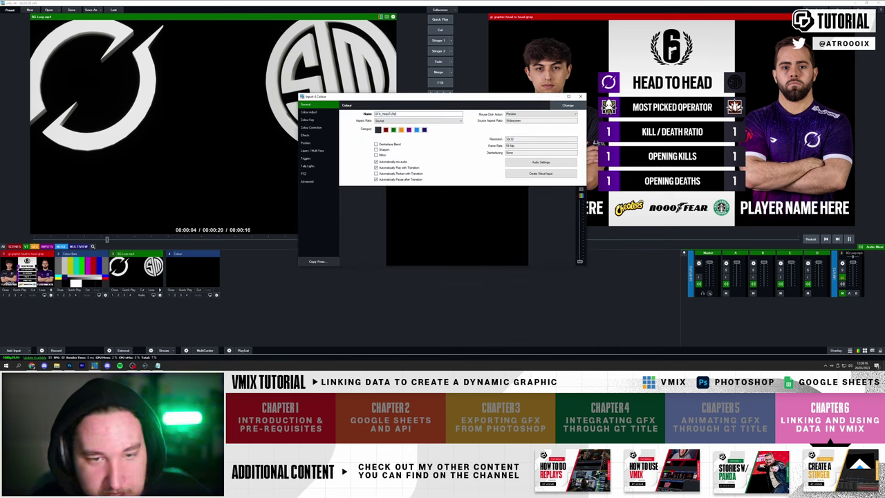
pyautogui.click(581, 96)
pyautogui.click(182, 275)
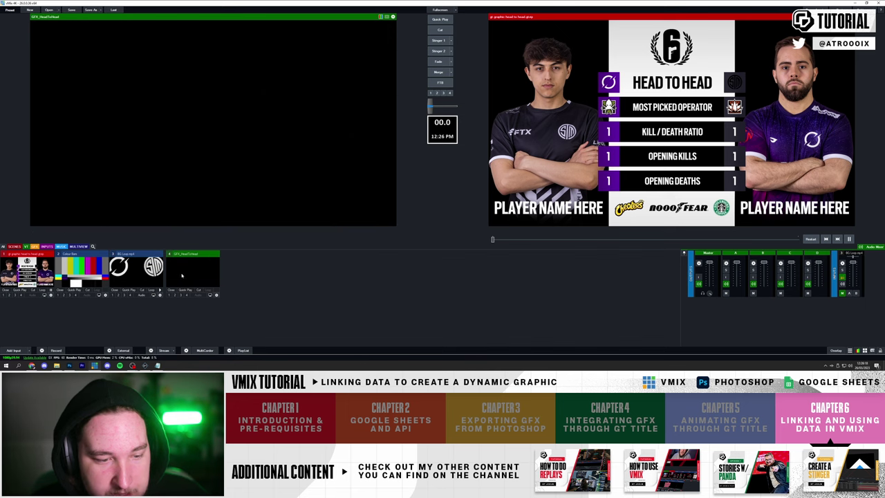
# - Set GFX_HeadToHead layer 1 to BG Loop.mp4 and layer 2 to the title, then air Colour Bars
pyautogui.click(217, 295)
pyautogui.click(313, 150)
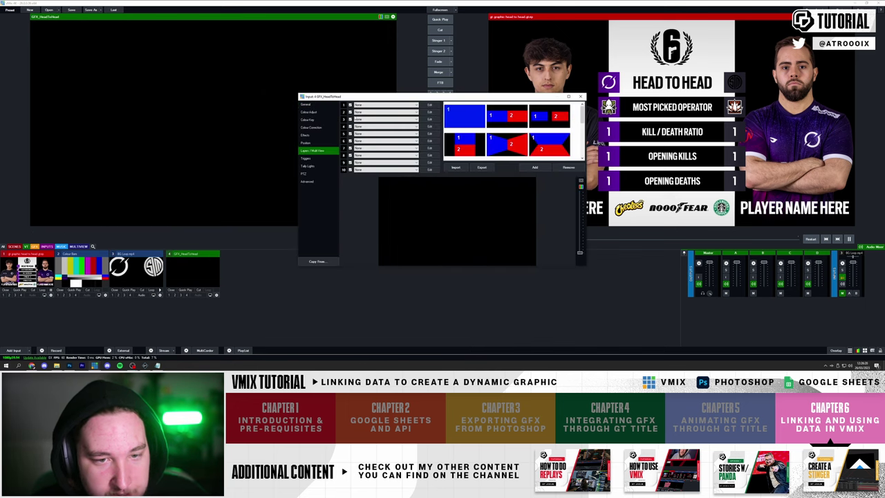
pyautogui.click(386, 104)
pyautogui.click(367, 121)
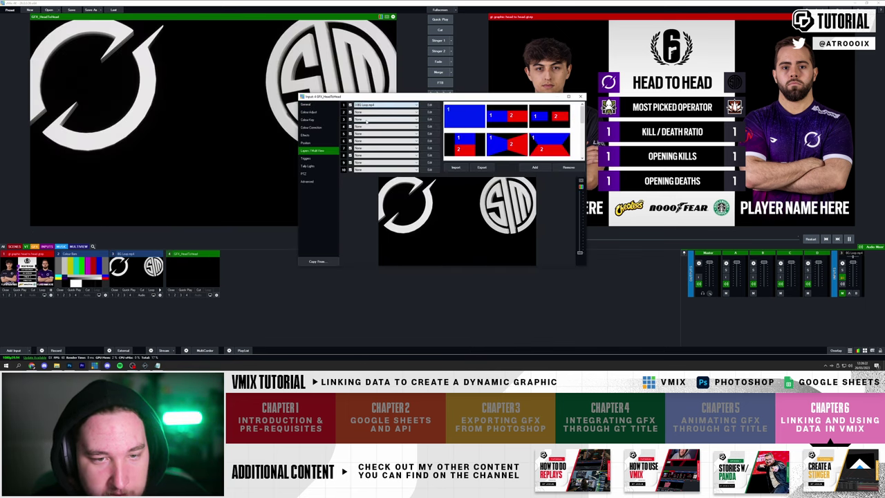
pyautogui.click(373, 112)
pyautogui.click(369, 121)
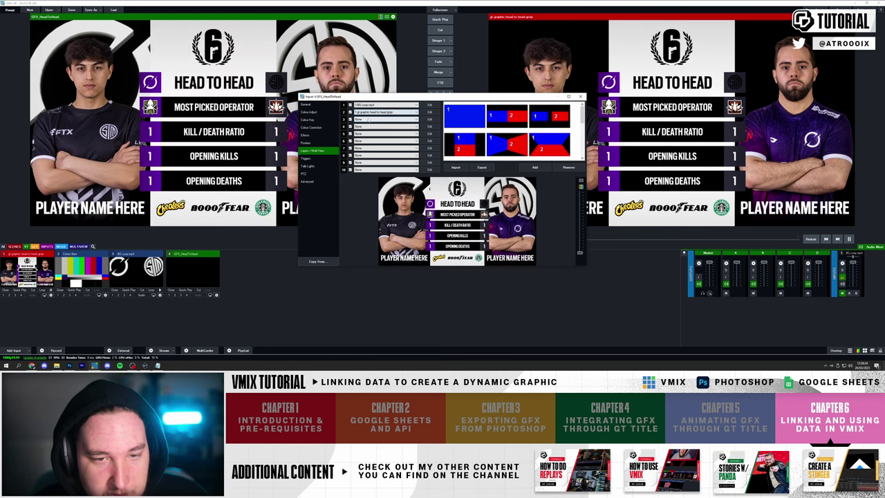
pyautogui.click(580, 96)
pyautogui.click(81, 271)
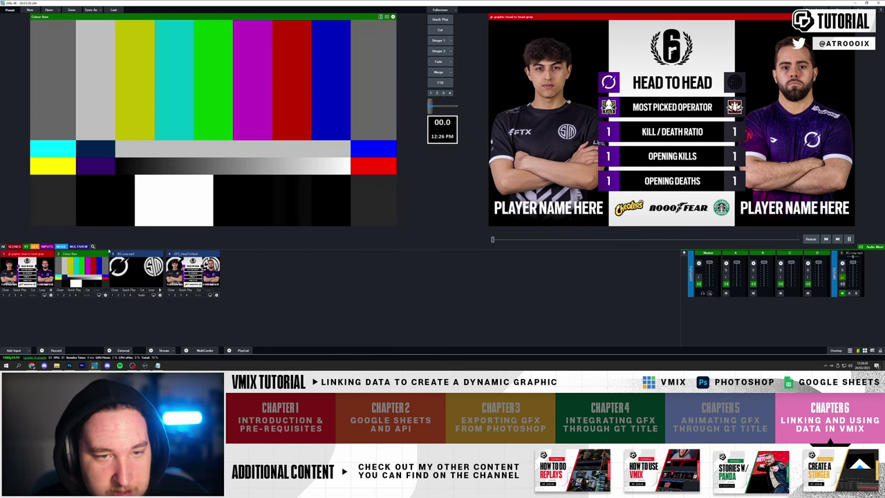
pyautogui.click(435, 31)
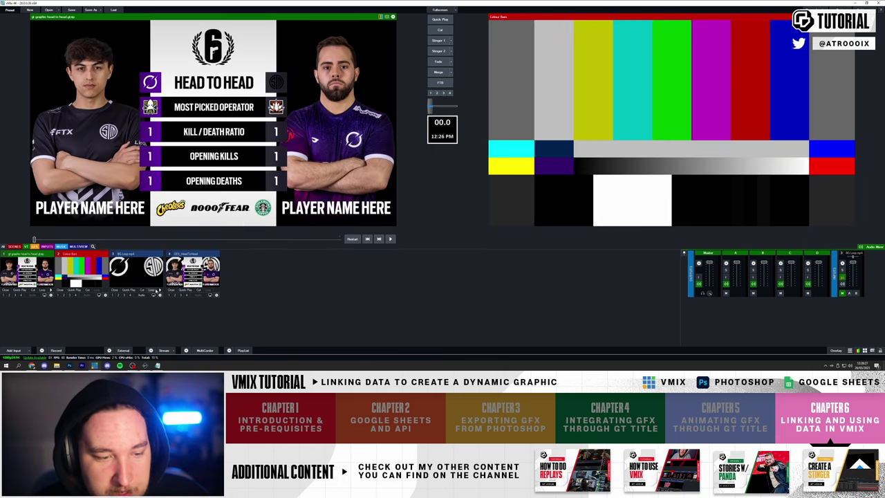
# - Stinger GFX_HeadToHead to air, then cut to Colour Bars and back
pyautogui.click(438, 53)
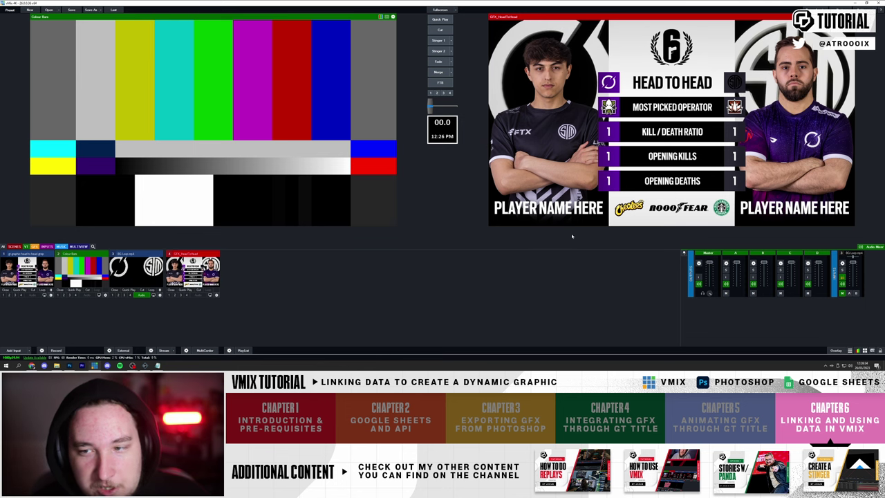
pyautogui.click(443, 31)
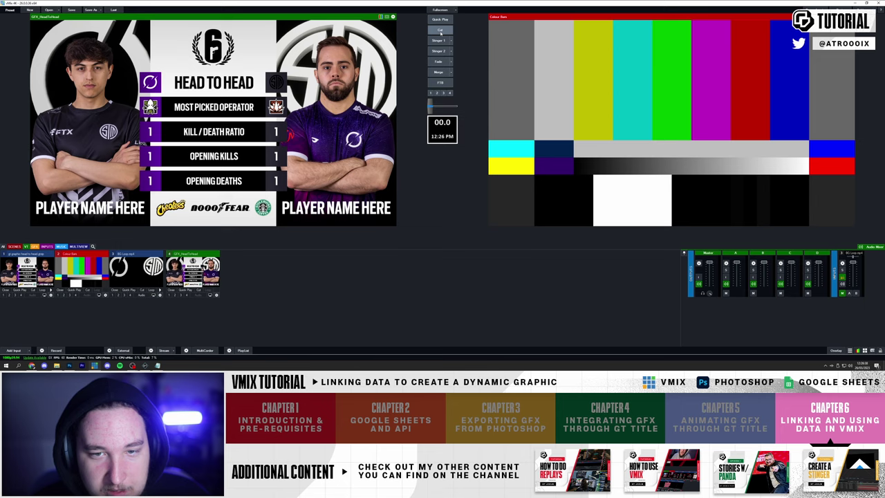
pyautogui.click(441, 31)
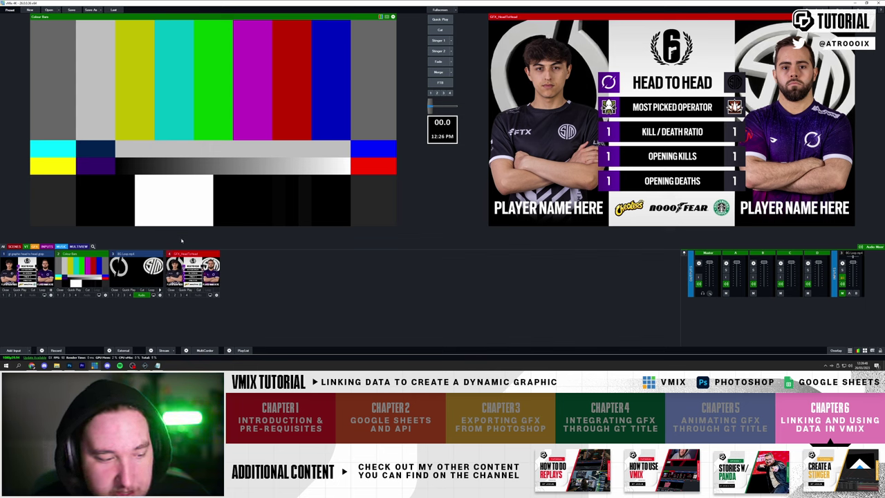
pyautogui.moveTo(31, 367)
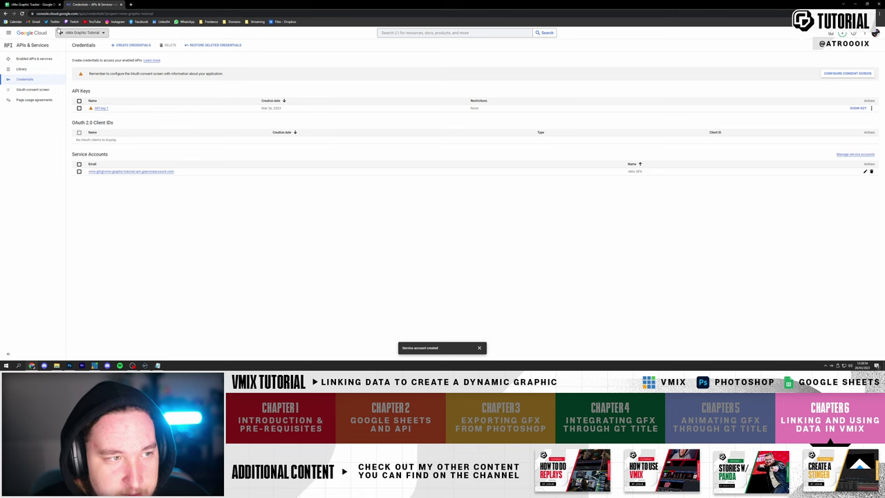
# - Switch to the vMix Graphic Tracker spreadsheet tab and unmaximize the browser over vMix
pyautogui.click(36, 5)
pyautogui.moveTo(163, 8); pyautogui.dragTo(127, 40)
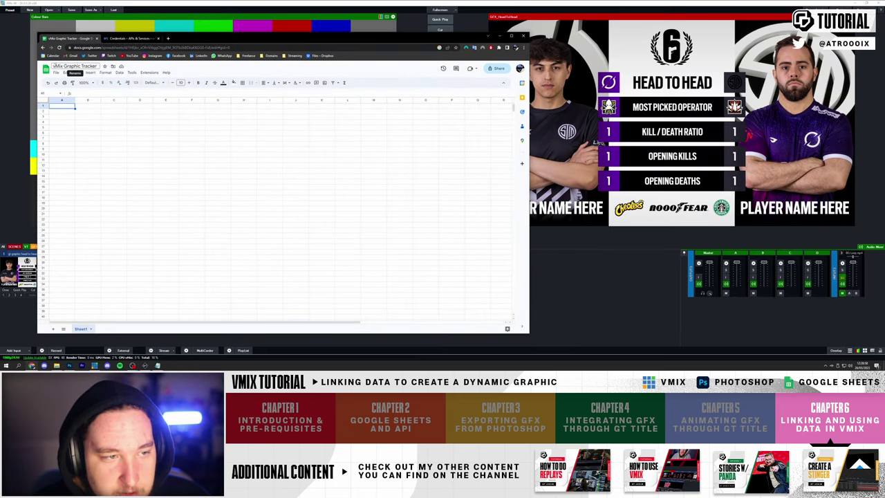
# - Type MOST PICKED OP, KD RATIO, OPENING KILLS, OPENING DATHS down column D from D6
pyautogui.click(95, 128)
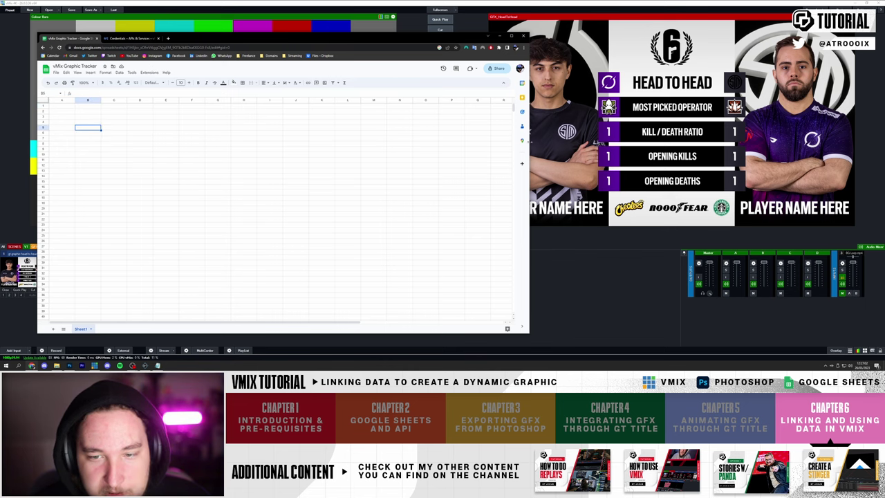
pyautogui.moveTo(529, 141); pyautogui.dragTo(424, 141)
pyautogui.moveTo(276, 36); pyautogui.dragTo(339, 35)
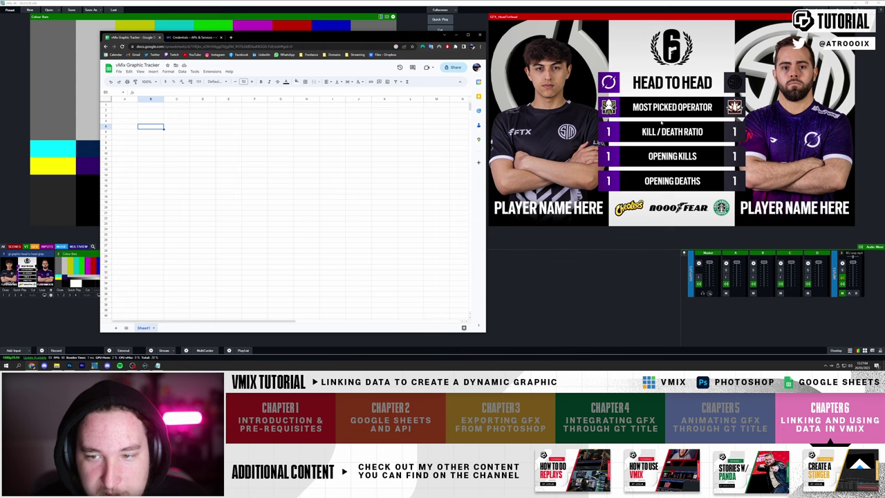
pyautogui.click(201, 132)
pyautogui.write('MOST PICKED OP')
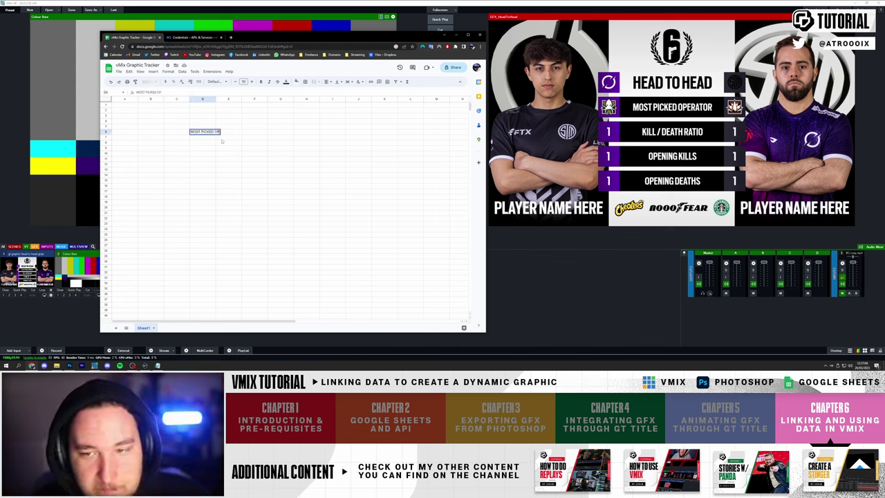
pyautogui.press('Return')
pyautogui.write('KD RATIO')
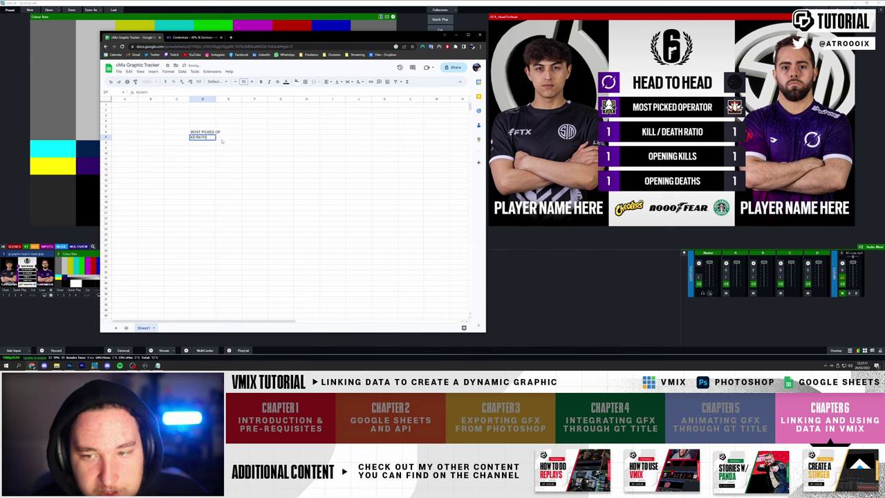
pyautogui.press('Return')
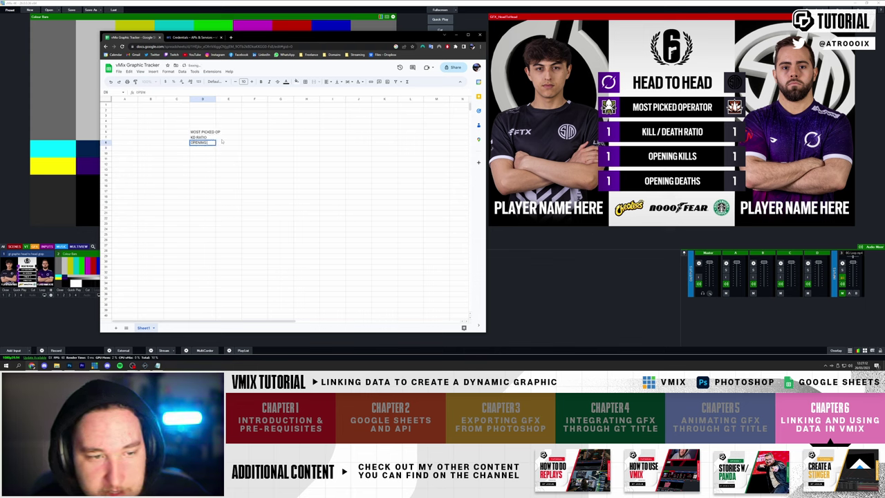
pyautogui.write('OPENING KILLS')
pyautogui.press('Return')
pyautogui.write('OPENING DATHS')
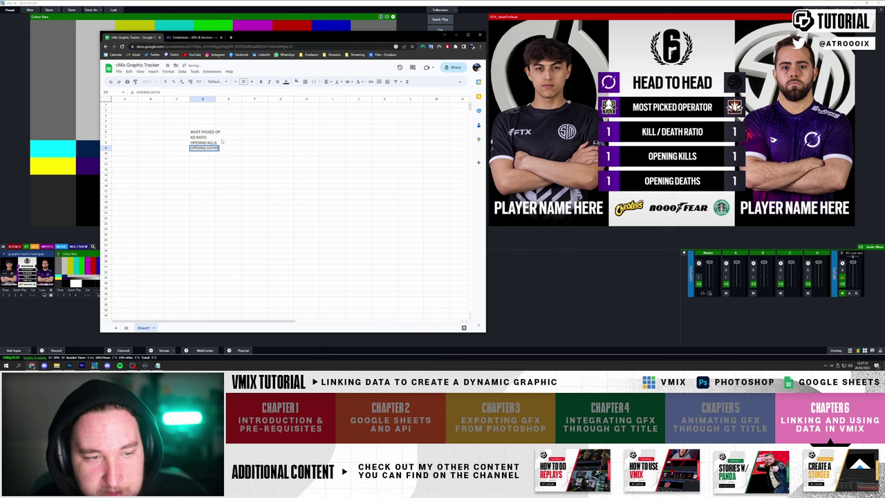
pyautogui.press('Return')
# - Centre-align the whole sheet and widen column D to fit the stat labels
pyautogui.hotkey('ctrl', 'a')
pyautogui.hotkey('ctrl', 'shift', 'e')
pyautogui.click(337, 81)
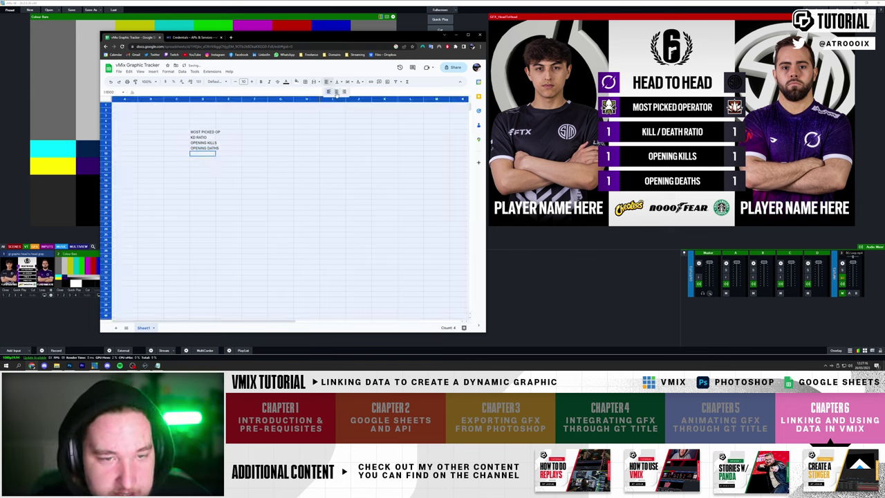
pyautogui.click(346, 90)
pyautogui.click(253, 148)
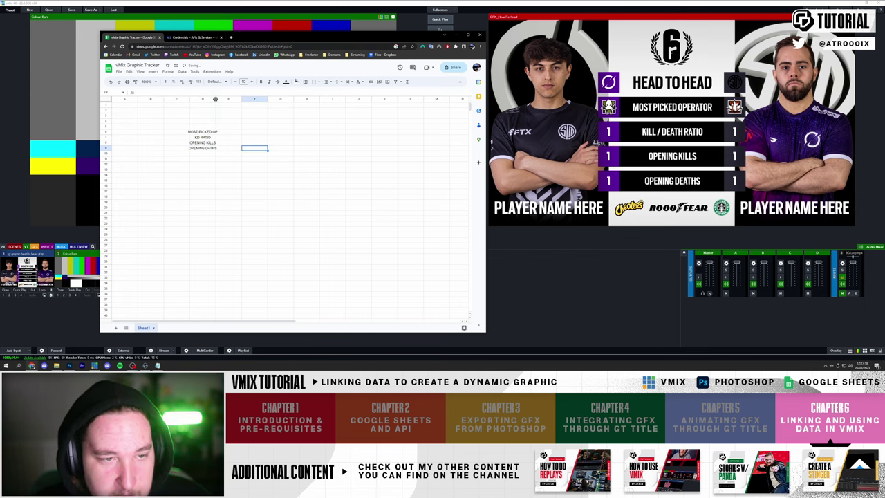
pyautogui.moveTo(214, 98); pyautogui.dragTo(241, 99)
# - Enter placeholder numbers in column E starting at E7
pyautogui.click(252, 131)
pyautogui.write('1')
pyautogui.press('Return')
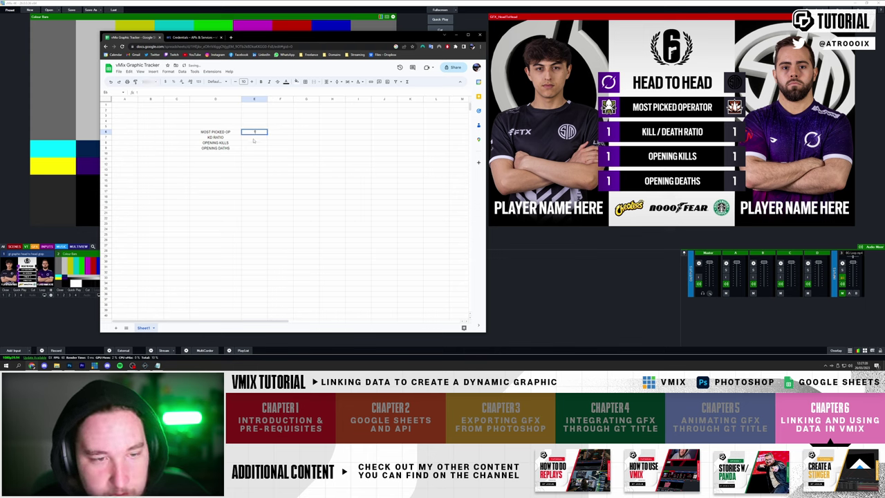
pyautogui.write('1')
pyautogui.press('Return')
pyautogui.write('3')
pyautogui.press('Return')
pyautogui.write('4')
# - Fill column C with placeholder values 1, 2, 3, correcting misplaced entries
pyautogui.click(176, 132)
pyautogui.write('1')
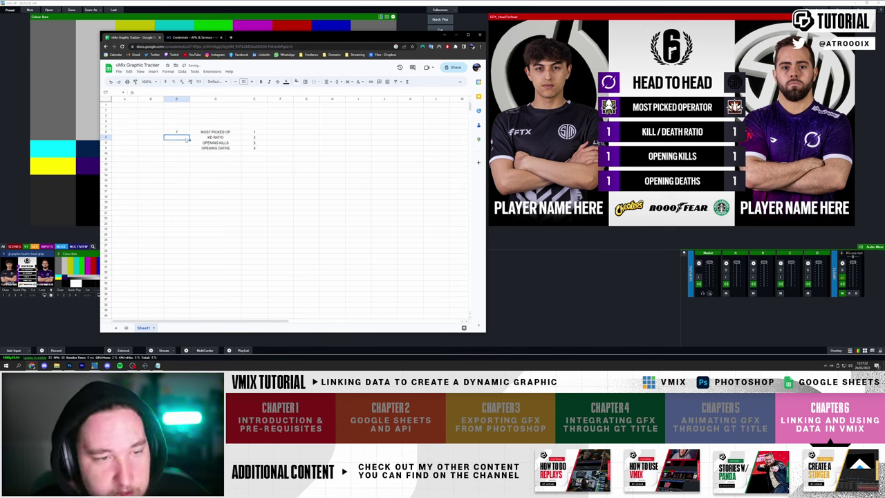
pyautogui.press('Return')
pyautogui.write('23')
pyautogui.press('Return')
pyautogui.write('4')
pyautogui.press('Return')
pyautogui.press('Up')
pyautogui.press('Up')
pyautogui.press('Up')
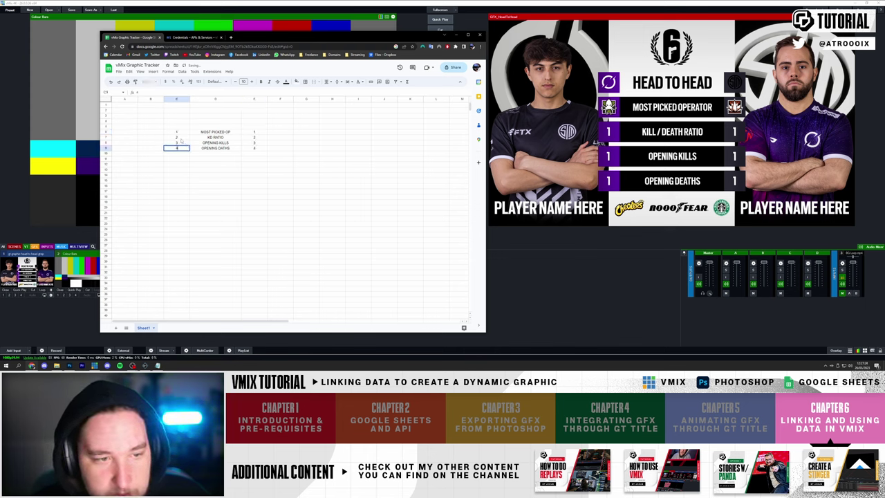
pyautogui.write('1')
pyautogui.press('Return')
pyautogui.write('2')
pyautogui.press('Return')
pyautogui.write('3')
# - Re-enter 1, 2, 3 in column E from E8 and clear the stray value in E7
pyautogui.click(254, 138)
pyautogui.write('1')
pyautogui.press('Return')
pyautogui.write('2')
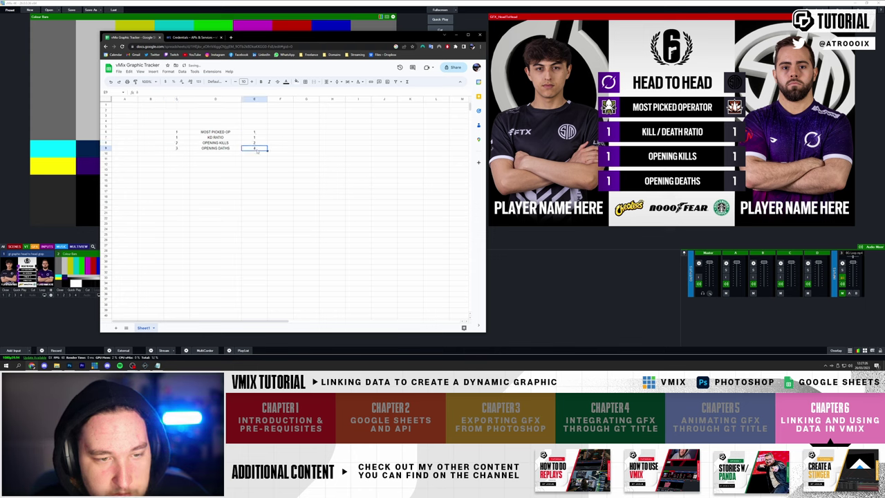
pyautogui.press('Return')
pyautogui.write('3')
pyautogui.press('Up')
pyautogui.press('Up')
pyautogui.press('Up')
pyautogui.press('Delete')
pyautogui.click(184, 132)
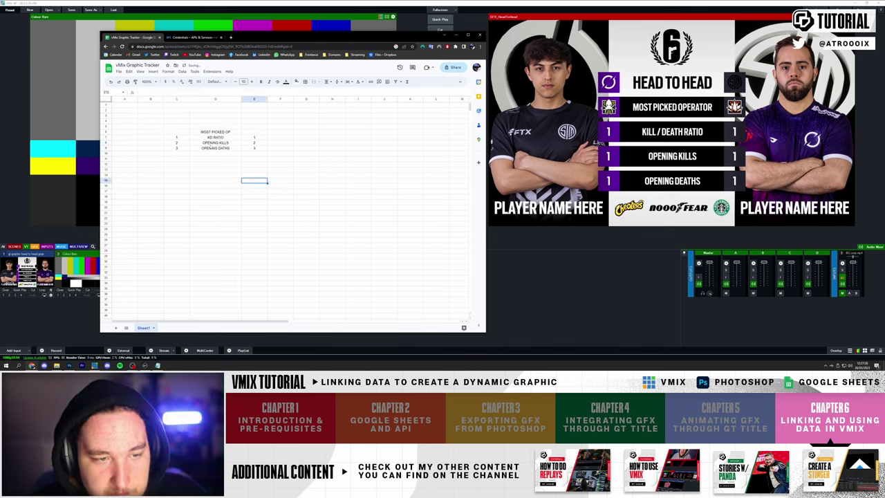
# - Enter the two player names in cells C6 and E6
pyautogui.click(246, 134)
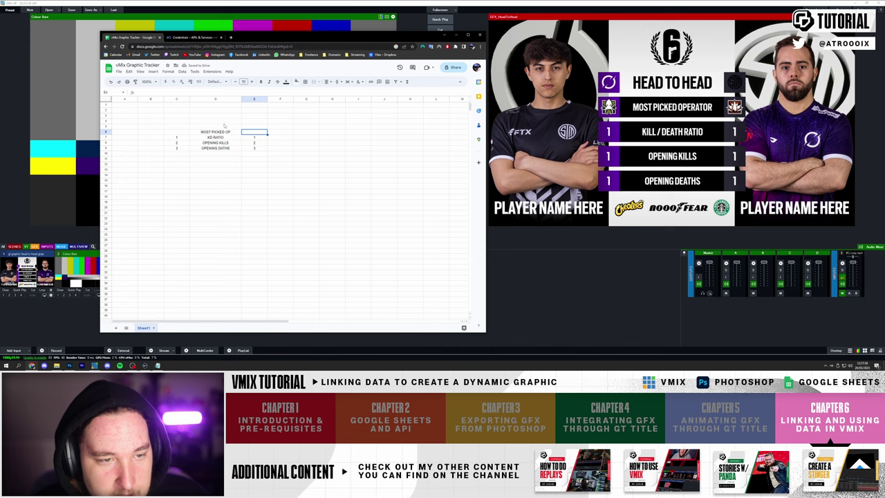
pyautogui.press('Left')
pyautogui.press('Left')
pyautogui.press('Up')
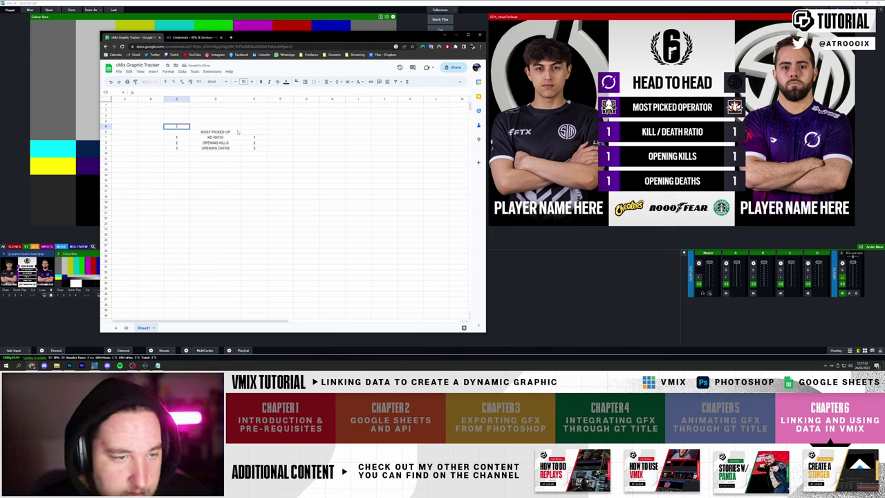
pyautogui.click(156, 133)
pyautogui.press('Up')
pyautogui.press('Right')
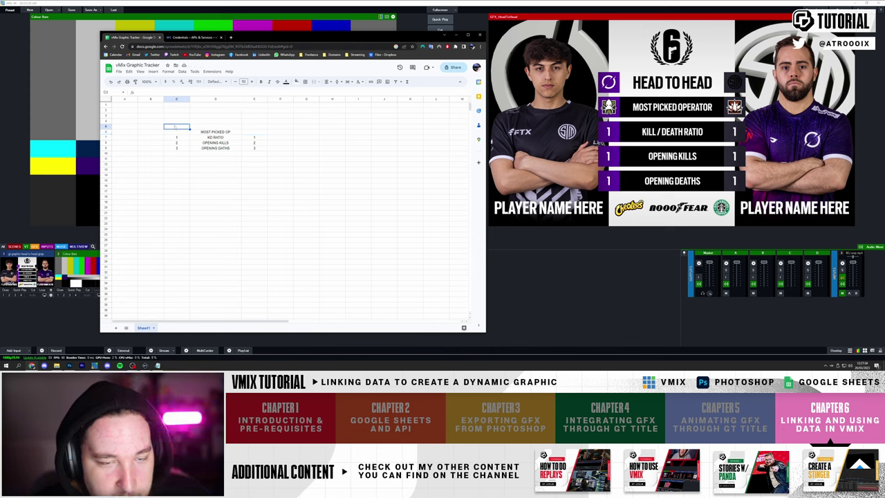
pyautogui.write('BEAULO')
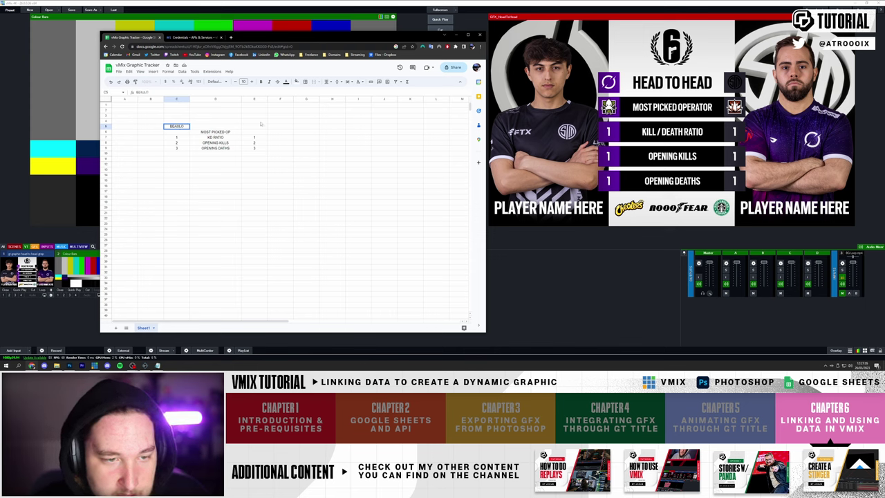
pyautogui.click(262, 126)
pyautogui.write('CANADIAN')
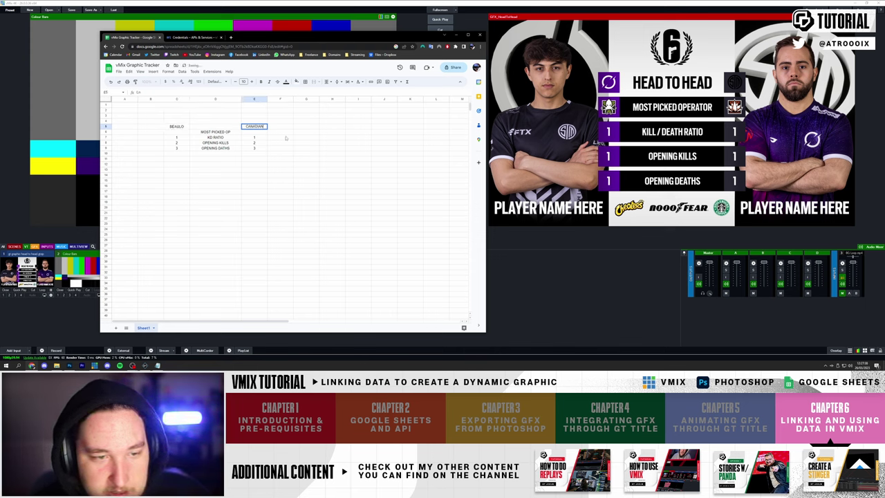
pyautogui.click(285, 137)
pyautogui.click(184, 125)
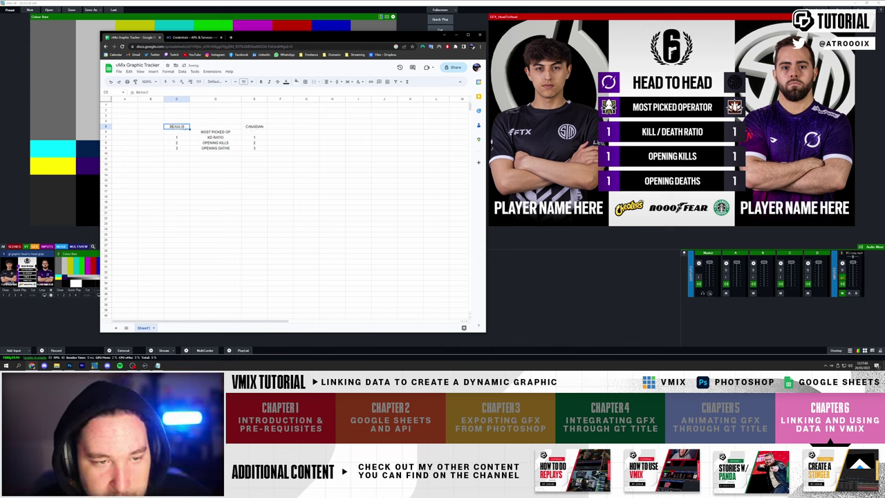
pyautogui.click(255, 127)
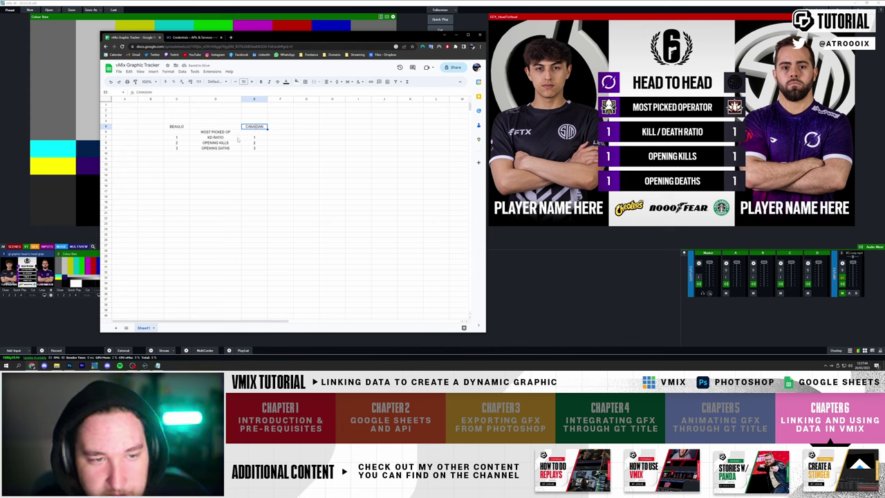
pyautogui.click(181, 128)
# - Enter team names TSM in C5 and DARKZERO in E5
pyautogui.click(185, 122)
pyautogui.write('T')
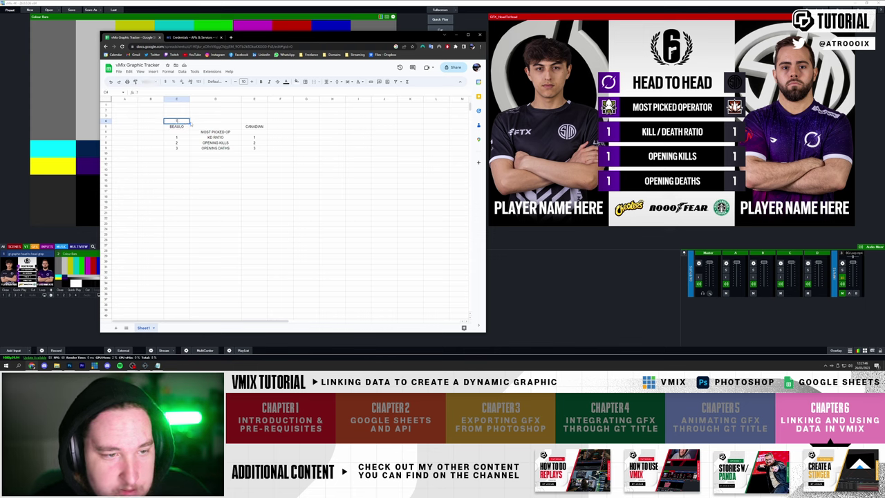
pyautogui.write('ETSM')
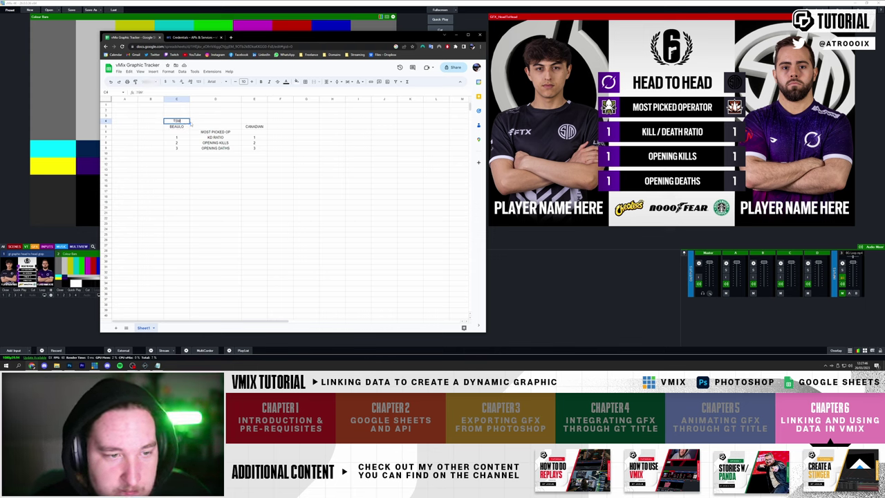
pyautogui.click(254, 122)
pyautogui.write('DARKZ')
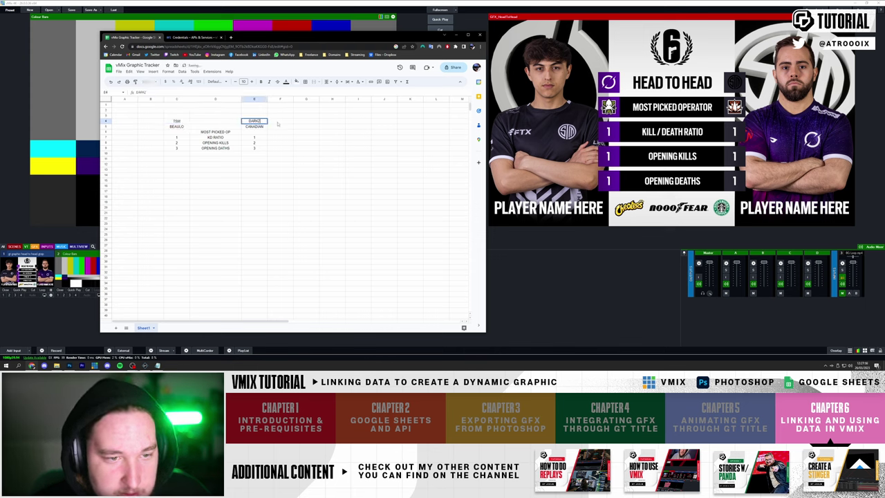
pyautogui.write('ERO')
pyautogui.click(277, 124)
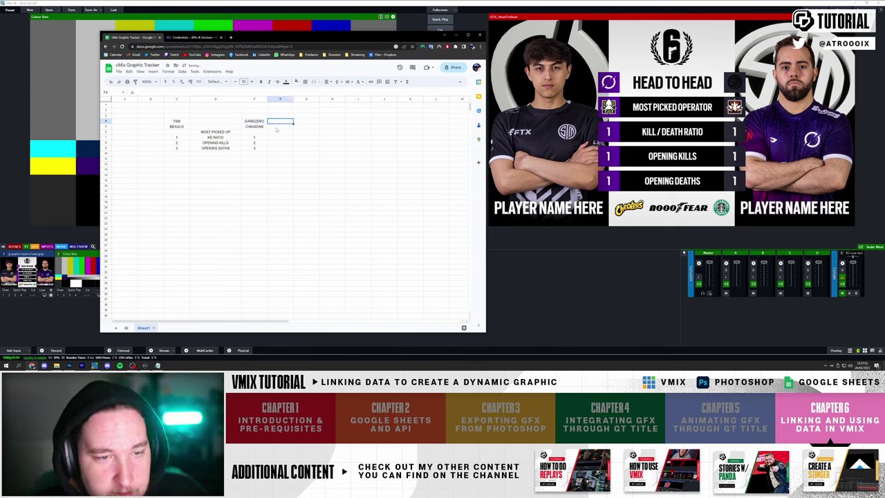
pyautogui.click(302, 176)
# - Move the C4:E9 table down to start at row 11, then bring Notepad forward
pyautogui.moveTo(173, 121); pyautogui.dragTo(274, 152)
pyautogui.hotkey('ctrl', 'c')
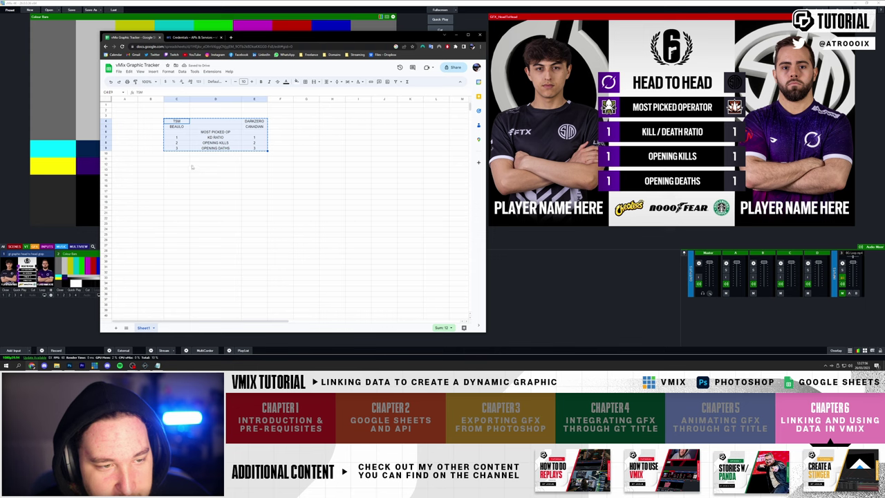
pyautogui.click(178, 159)
pyautogui.hotkey('ctrl', 'v')
pyautogui.click(215, 217)
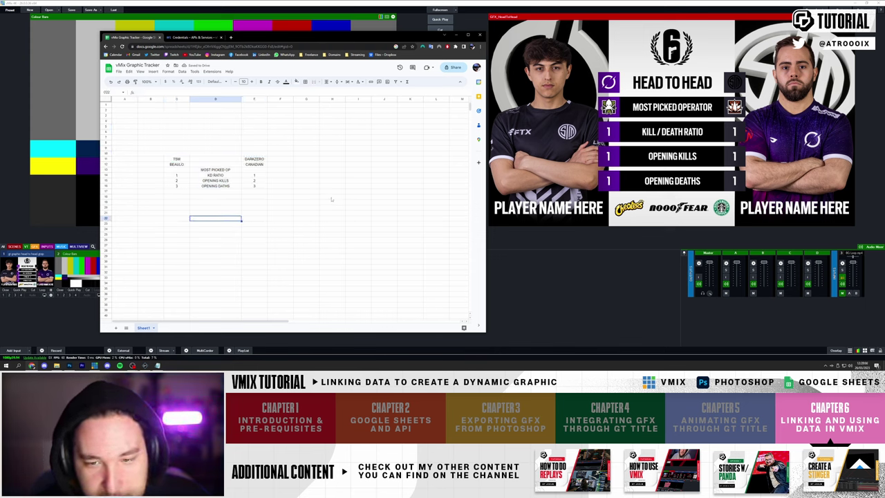
pyautogui.click(255, 165)
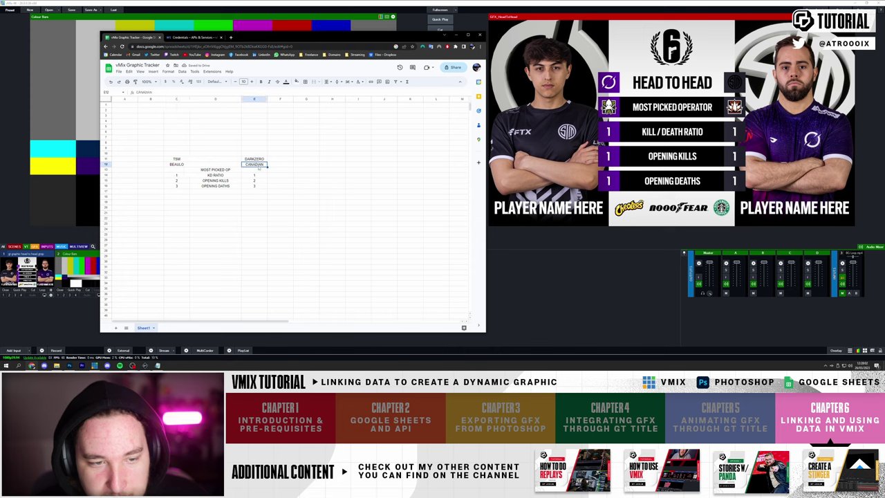
pyautogui.click(177, 165)
pyautogui.click(158, 365)
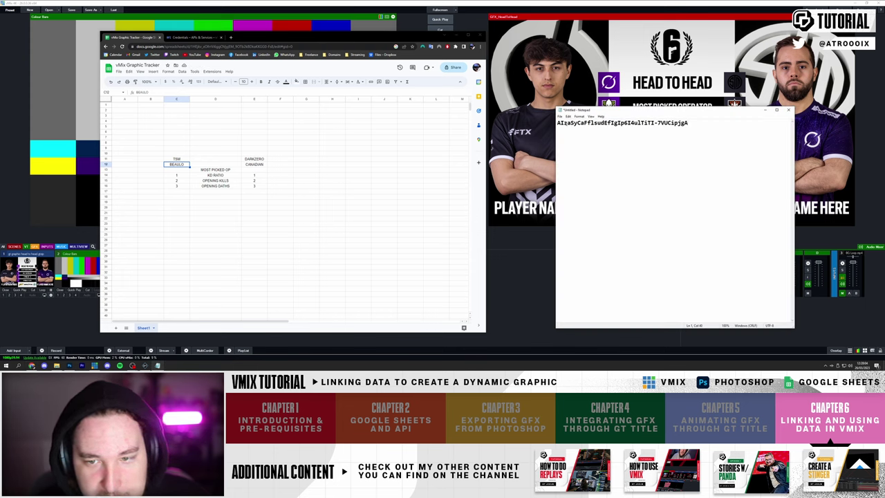
# - Copy the saved API key from Notepad and minimize Notepad to return to vMix
pyautogui.moveTo(708, 127); pyautogui.dragTo(557, 123)
pyautogui.rightClick(564, 123)
pyautogui.click(577, 140)
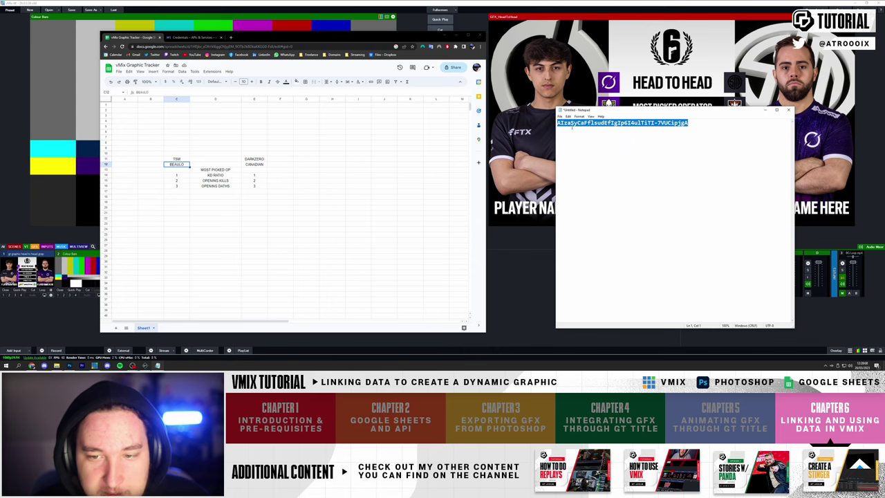
pyautogui.click(572, 123)
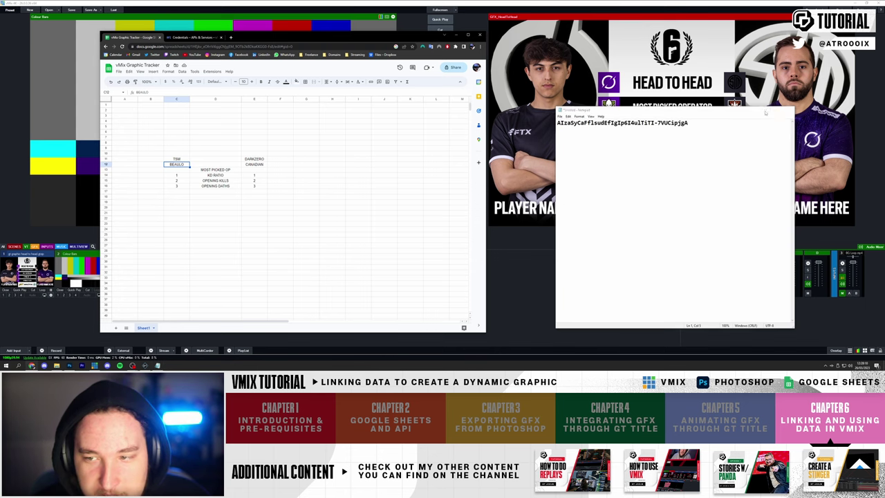
pyautogui.click(765, 111)
pyautogui.click(565, 303)
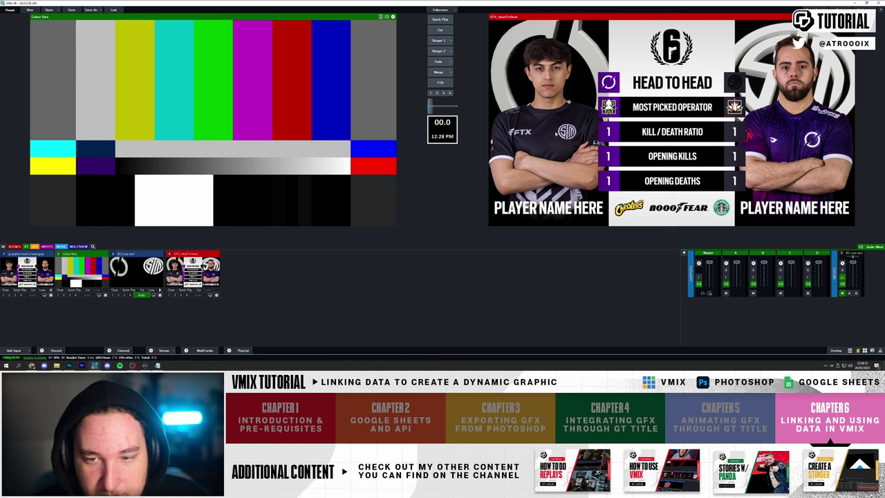
# - Preview the head-to-head title and open its Data Sources manager from the Title Editor
pyautogui.rightClick(556, 131)
pyautogui.click(26, 271)
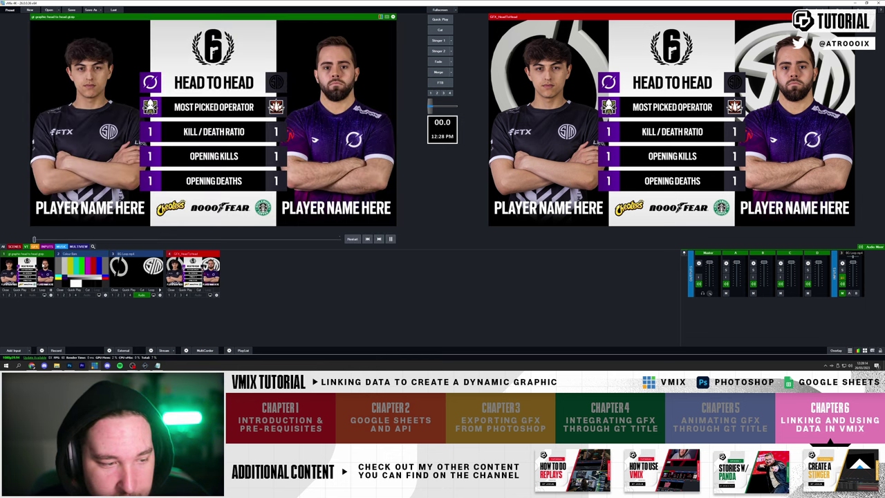
pyautogui.rightClick(140, 117)
pyautogui.click(152, 120)
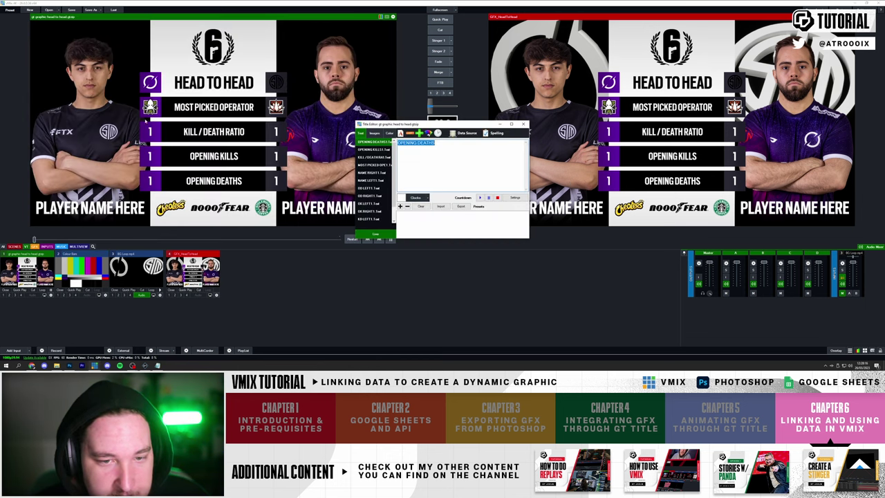
pyautogui.click(465, 133)
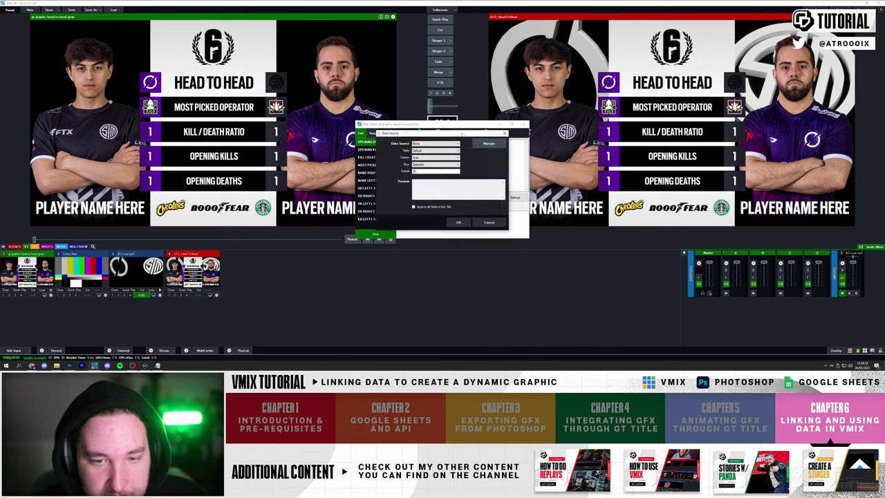
pyautogui.click(488, 143)
# - Add a Google Sheets data source and paste the Google API key into it
pyautogui.click(316, 119)
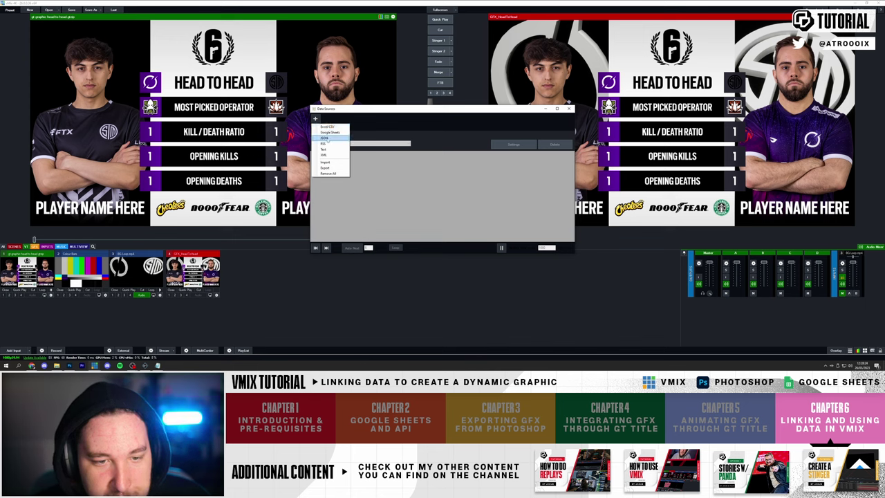
pyautogui.click(329, 131)
pyautogui.click(415, 178)
pyautogui.hotkey('ctrl', 'v')
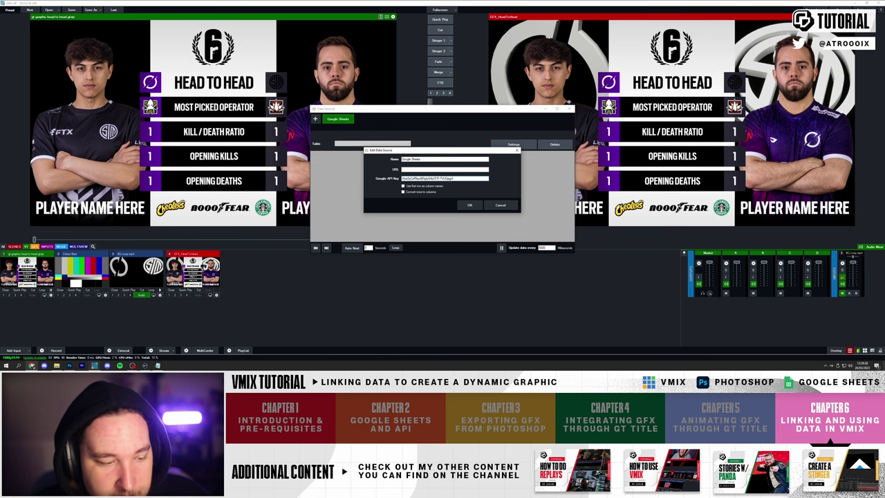
pyautogui.click(31, 364)
# - Set the tracker sheet's general access to Anyone with the link and copy the link
pyautogui.click(453, 67)
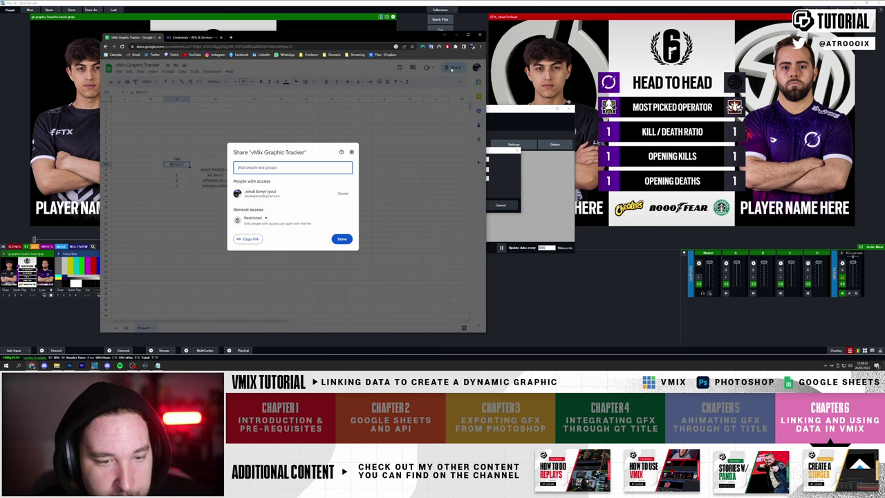
pyautogui.click(259, 219)
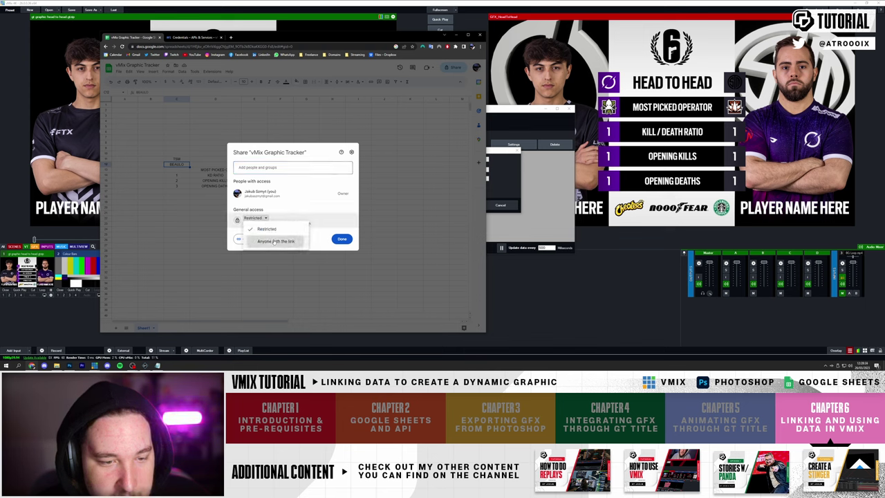
pyautogui.click(271, 239)
pyautogui.click(248, 239)
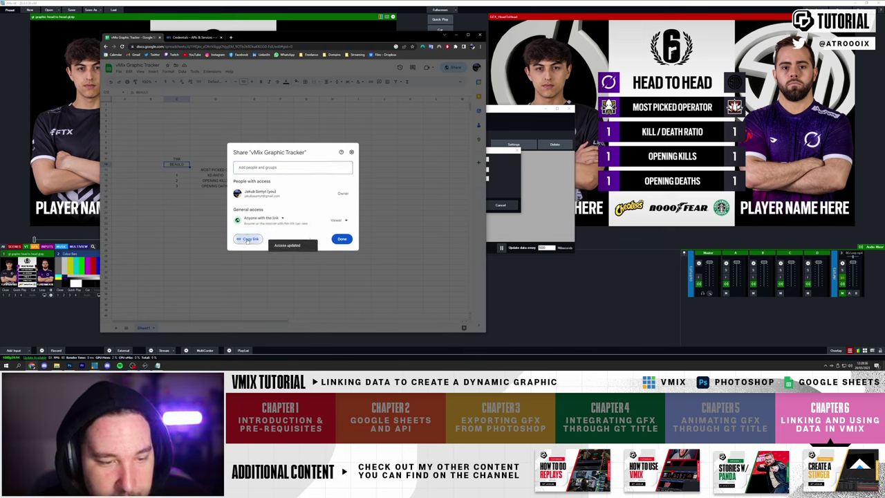
# - Paste the sheet link as the vMix source URL, confirm it, and close the Share dialog
pyautogui.click(503, 173)
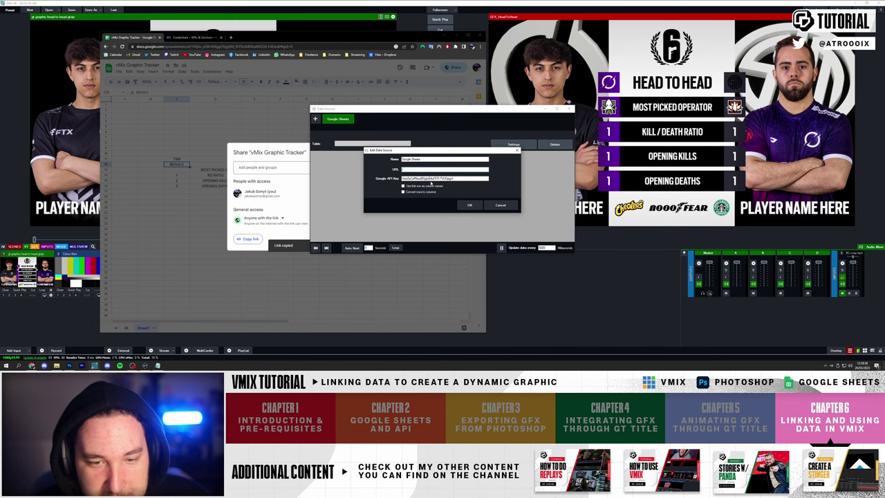
pyautogui.hotkey('ctrl', 'v')
pyautogui.click(470, 205)
pyautogui.click(292, 238)
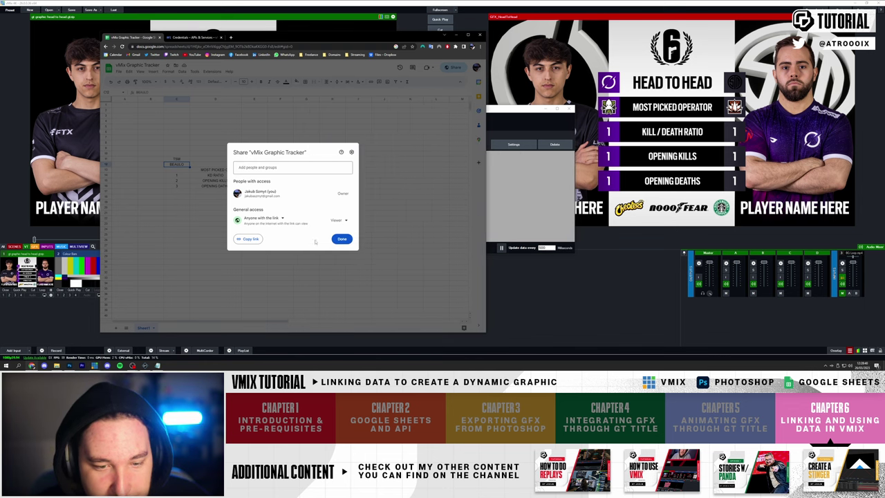
pyautogui.click(341, 242)
pyautogui.click(497, 110)
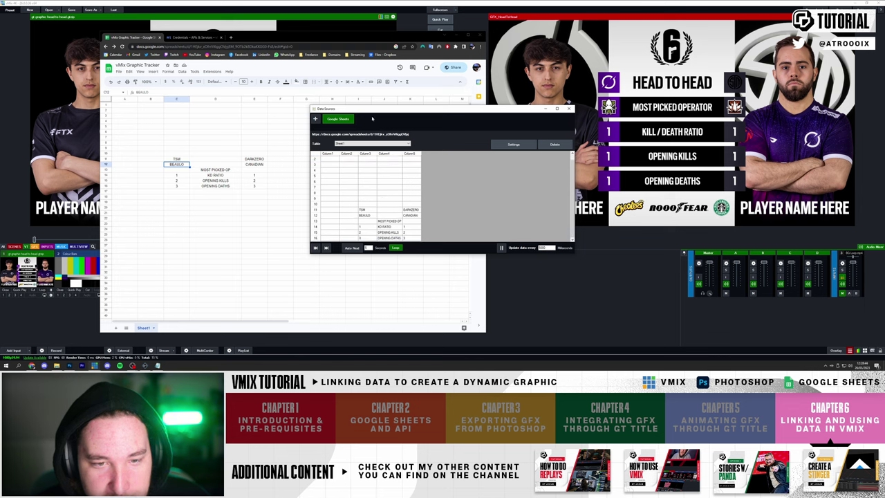
# - Inspect the loaded team and stat rows in the Data Sources grid, then close both dialogs
pyautogui.moveTo(372, 109); pyautogui.dragTo(452, 79)
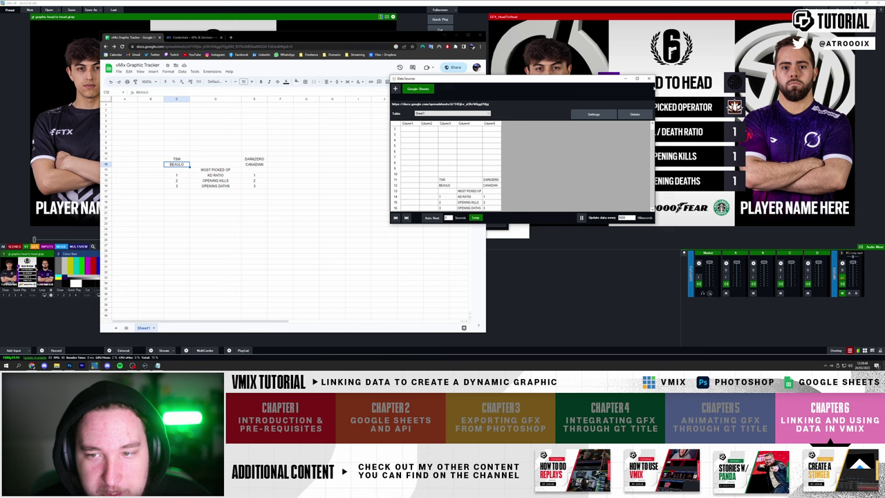
pyautogui.moveTo(548, 79); pyautogui.dragTo(548, 47)
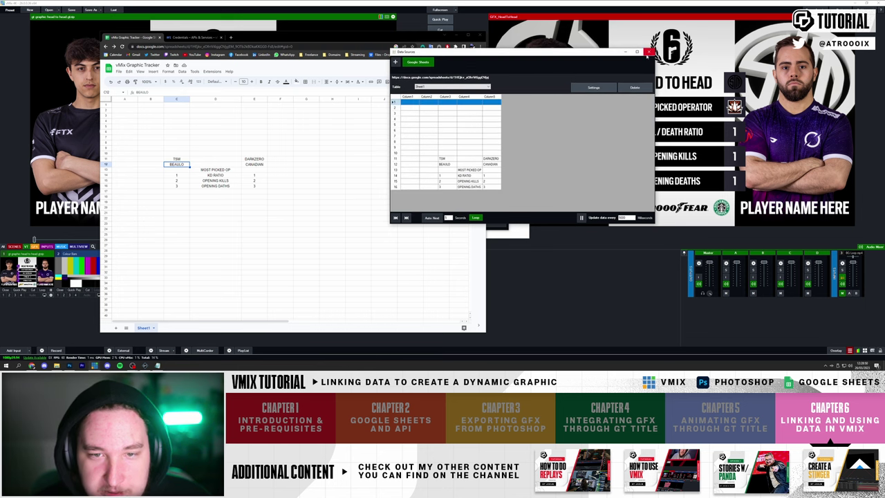
pyautogui.click(648, 52)
pyautogui.click(496, 144)
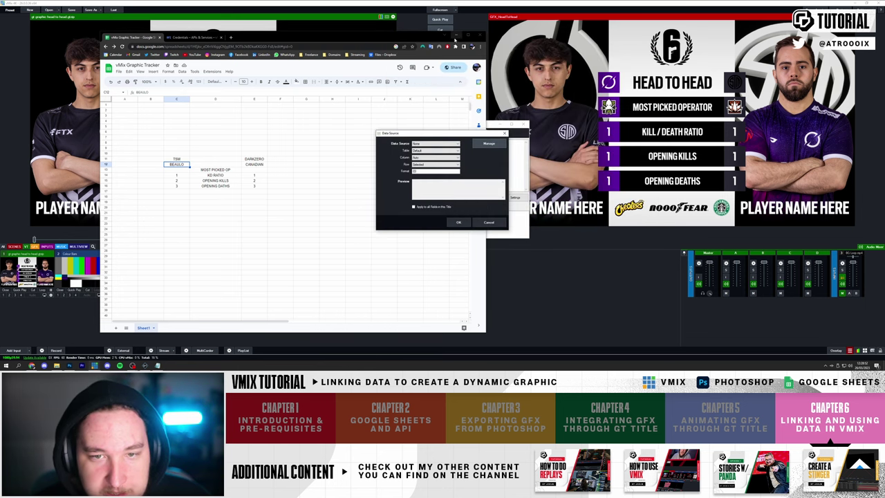
pyautogui.click(458, 223)
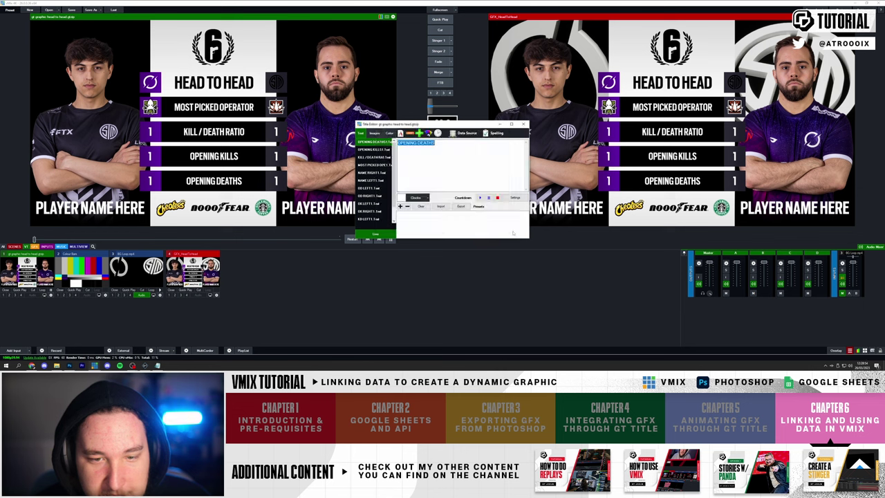
# - Browse the title's text fields and image fields, including the left player image
pyautogui.moveTo(385, 125); pyautogui.dragTo(510, 165)
pyautogui.press('Down')
pyautogui.press('Down')
pyautogui.press('Down')
pyautogui.press('Down')
pyautogui.press('Down')
pyautogui.press('Down')
pyautogui.press('Down')
pyautogui.press('Down')
pyautogui.press('Down')
pyautogui.press('Down')
pyautogui.press('Down')
pyautogui.press('Down')
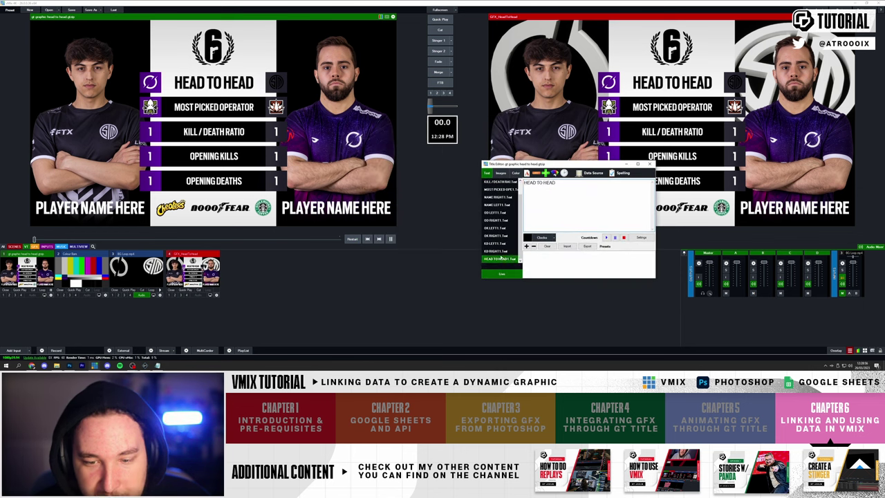
pyautogui.press('Up')
pyautogui.press('Up')
pyautogui.click(501, 174)
pyautogui.press('Down')
pyautogui.press('Down')
pyautogui.press('Down')
pyautogui.press('Down')
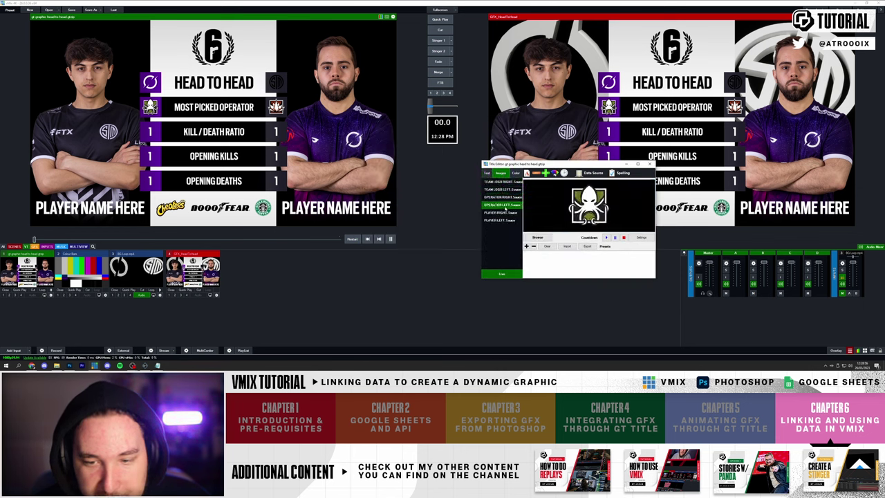
pyautogui.click(503, 221)
# - Select the KD LEFT1 text field and set its data source to Google Sheets, Sheet1
pyautogui.click(486, 173)
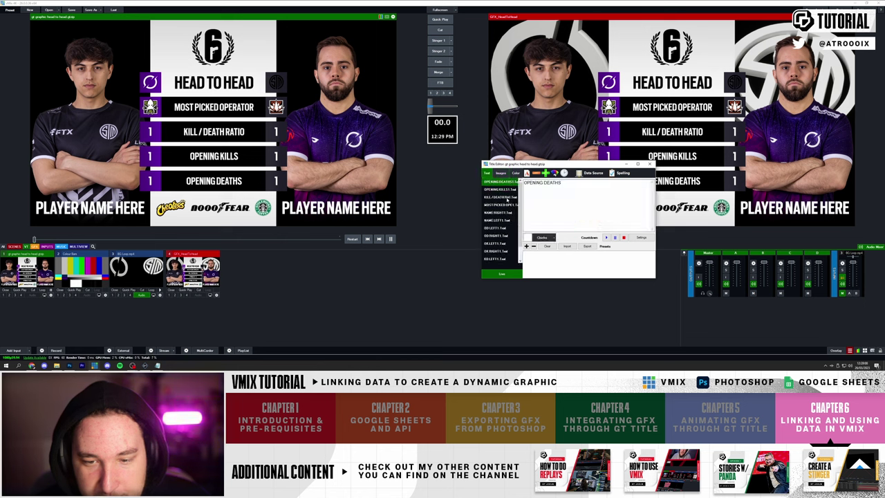
pyautogui.moveTo(553, 163); pyautogui.dragTo(362, 114)
pyautogui.click(311, 211)
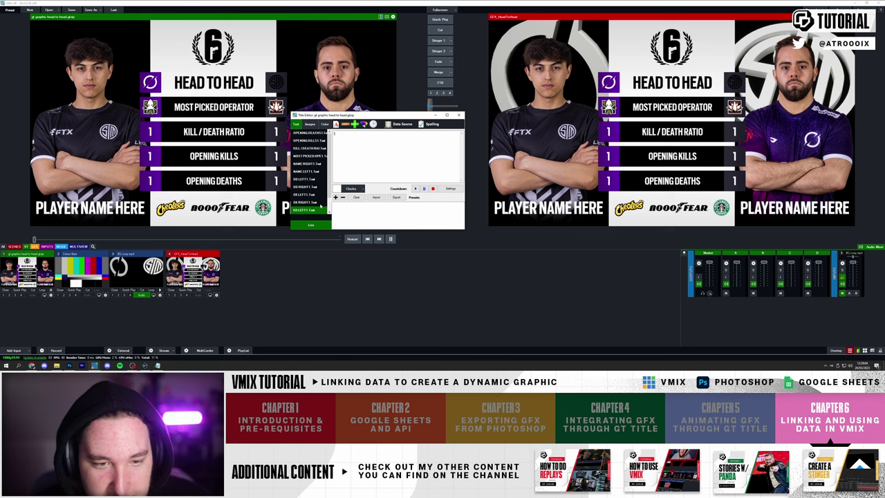
pyautogui.click(402, 124)
pyautogui.click(436, 143)
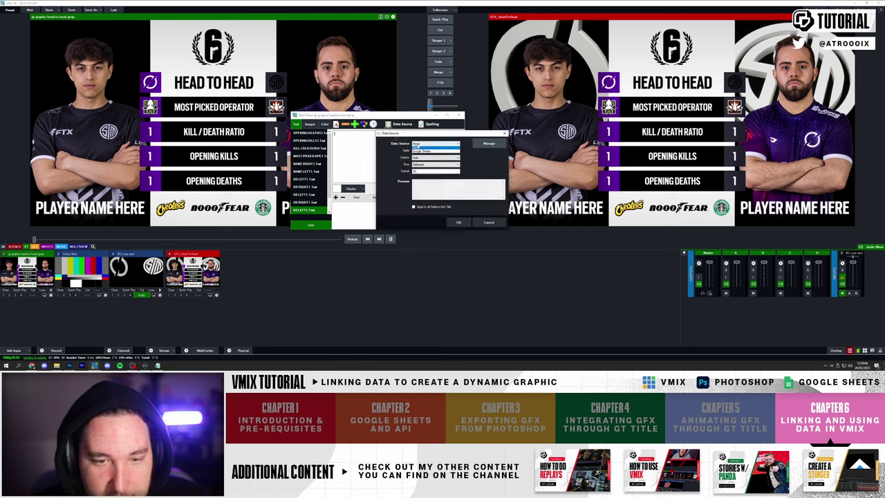
pyautogui.click(417, 150)
pyautogui.click(418, 150)
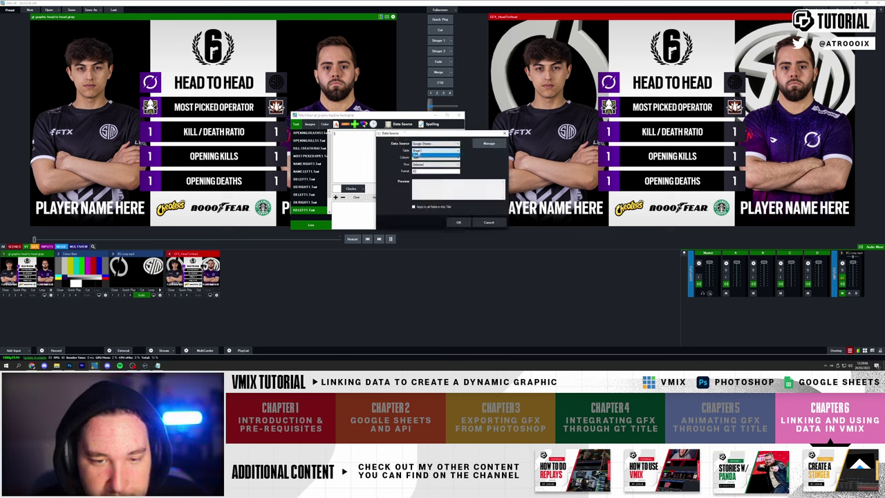
pyautogui.click(416, 156)
pyautogui.click(418, 159)
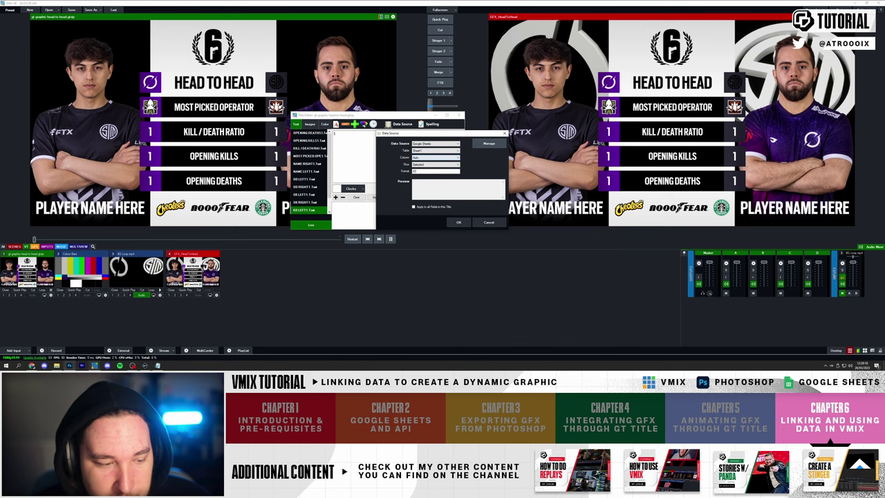
# - Check in the spreadsheet which cell holds the left K/D value
pyautogui.click(31, 365)
pyautogui.moveTo(281, 41); pyautogui.dragTo(474, 47)
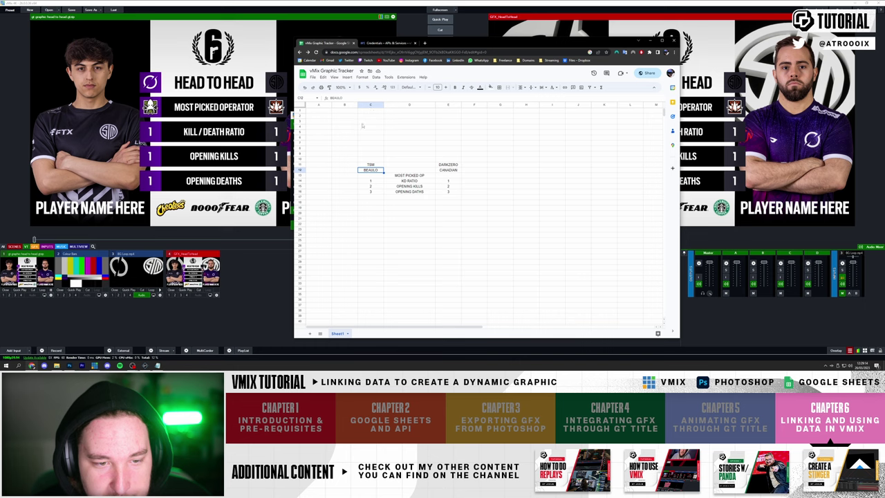
pyautogui.moveTo(475, 44); pyautogui.dragTo(314, 165)
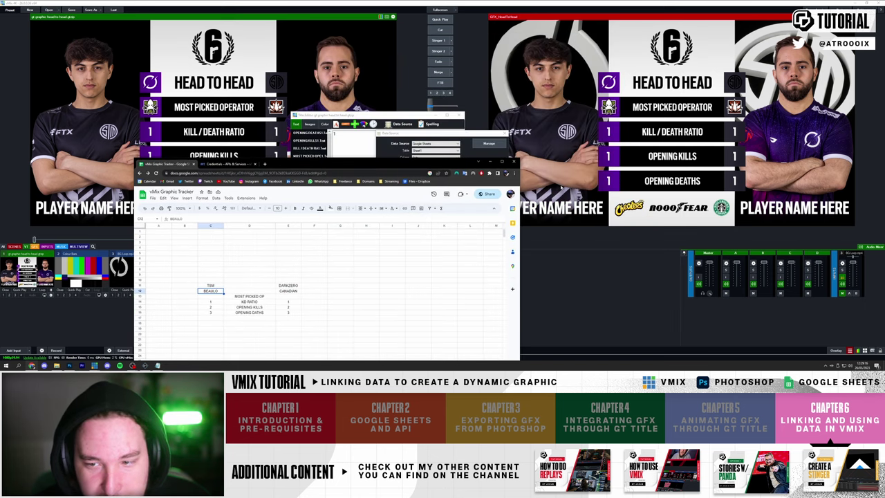
pyautogui.moveTo(426, 161); pyautogui.dragTo(419, 68)
pyautogui.click(271, 206)
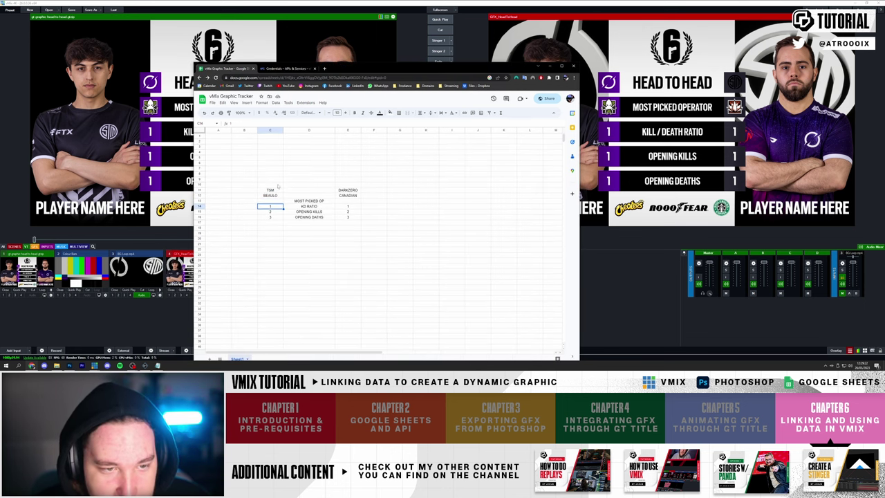
pyautogui.moveTo(346, 68); pyautogui.dragTo(279, 244)
# - Set the KD LEFT1 link to Column3 and confirm it
pyautogui.click(436, 157)
pyautogui.click(432, 176)
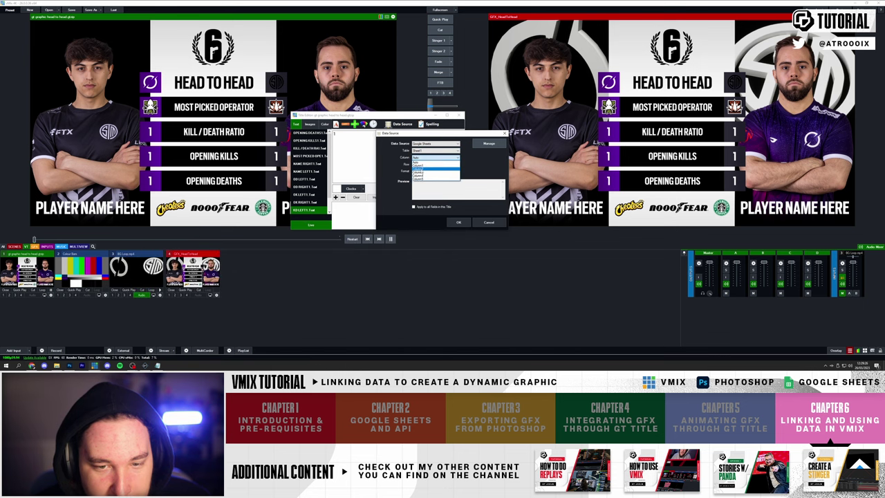
pyautogui.click(426, 165)
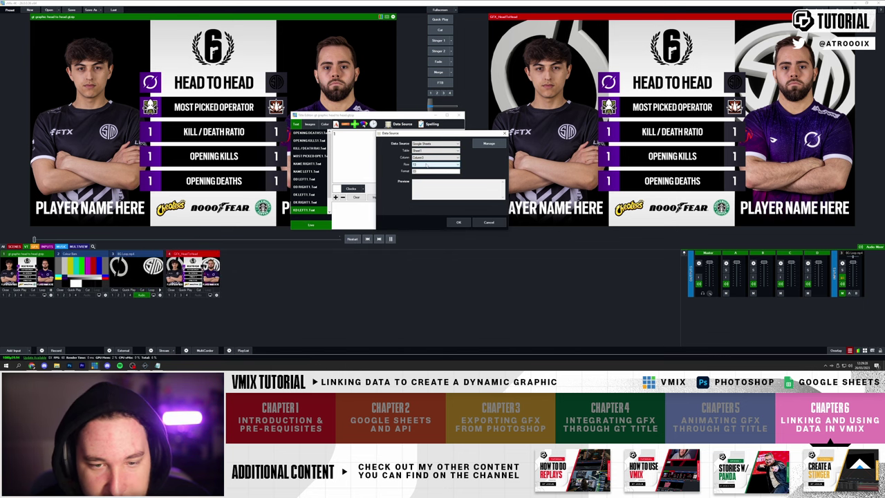
pyautogui.click(457, 222)
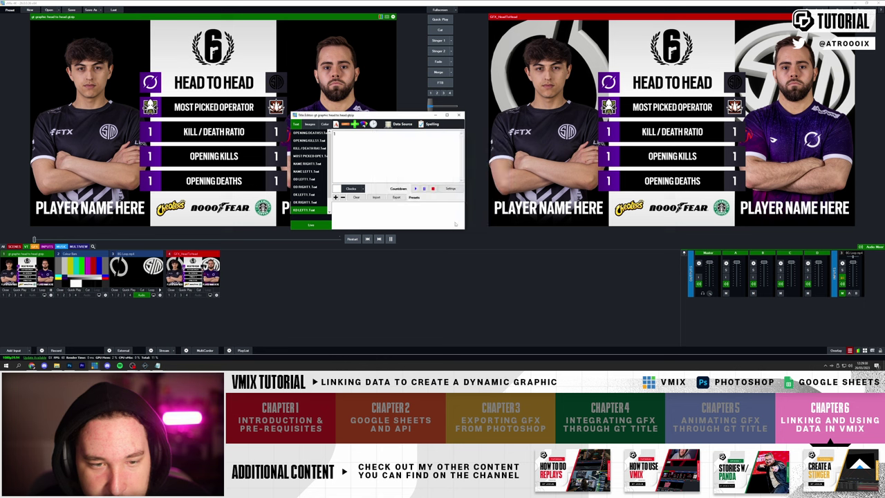
pyautogui.click(305, 202)
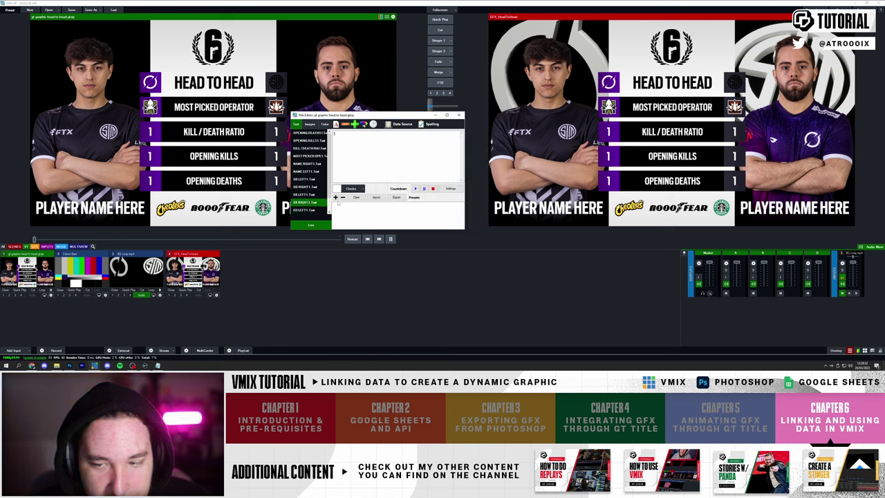
# - Link the left opening kills text to its Google Sheets column so it shows 2
pyautogui.click(403, 124)
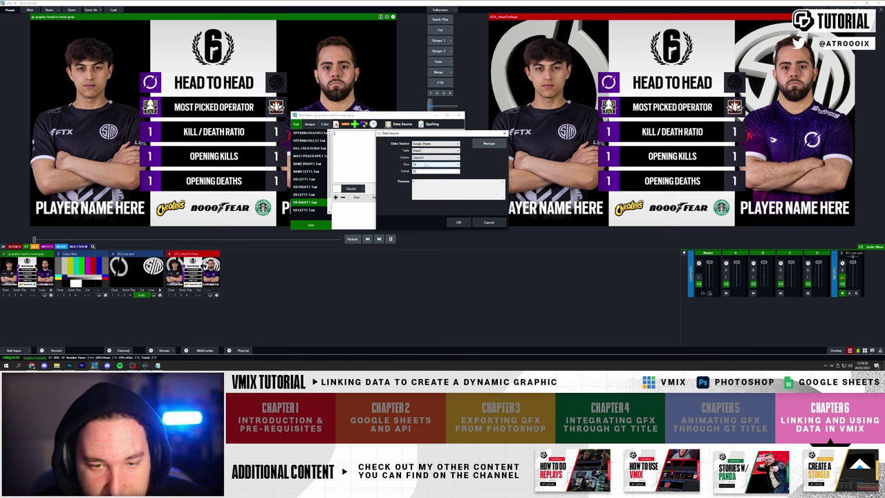
pyautogui.click(436, 157)
pyautogui.click(435, 187)
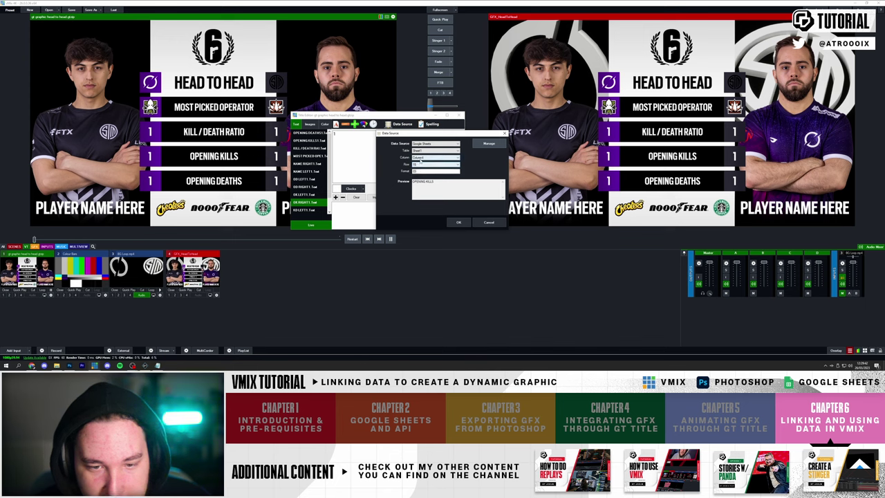
pyautogui.click(460, 221)
pyautogui.click(304, 194)
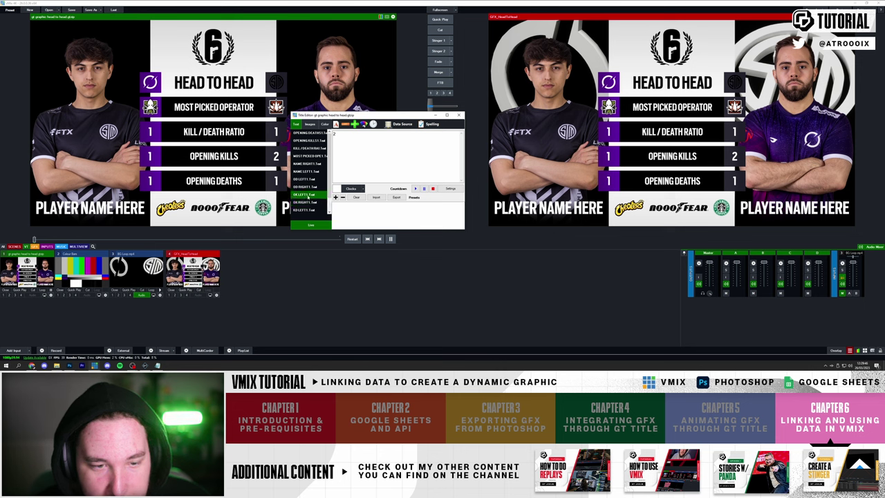
pyautogui.click(401, 123)
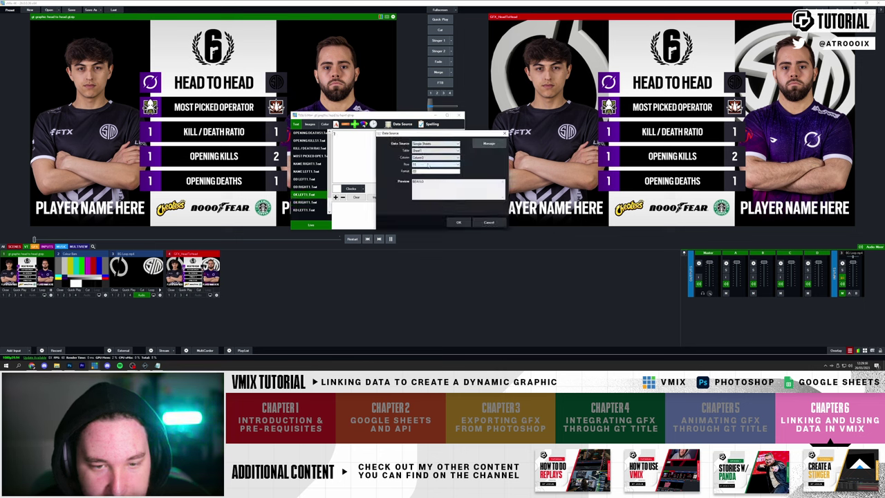
pyautogui.click(459, 222)
# - Link the right opening deaths text to its Sheet1 column so it shows 3
pyautogui.click(308, 187)
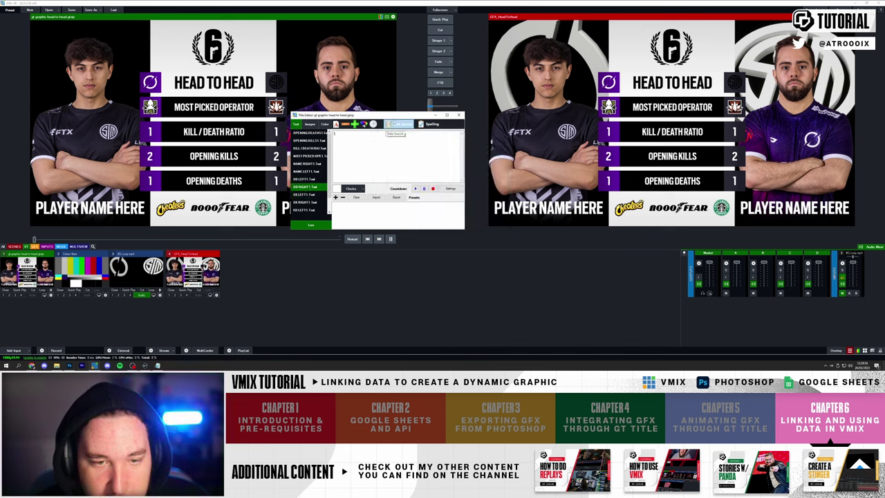
pyautogui.click(403, 123)
pyautogui.click(424, 158)
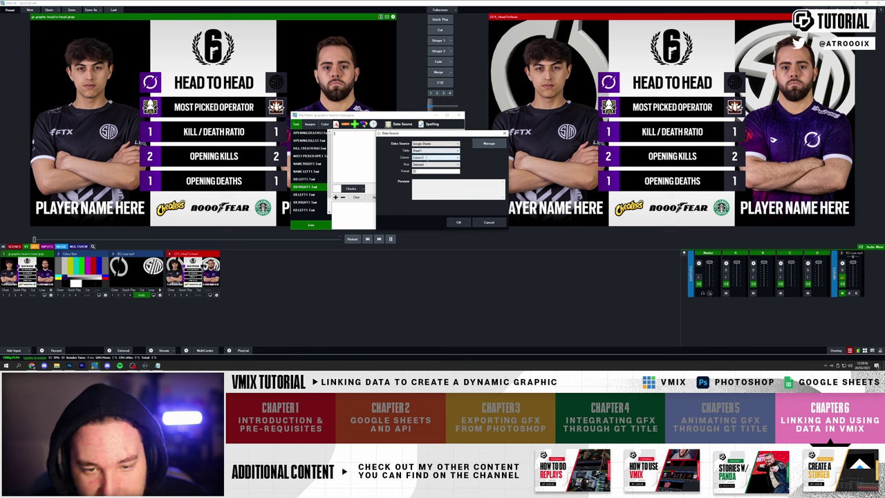
pyautogui.click(427, 165)
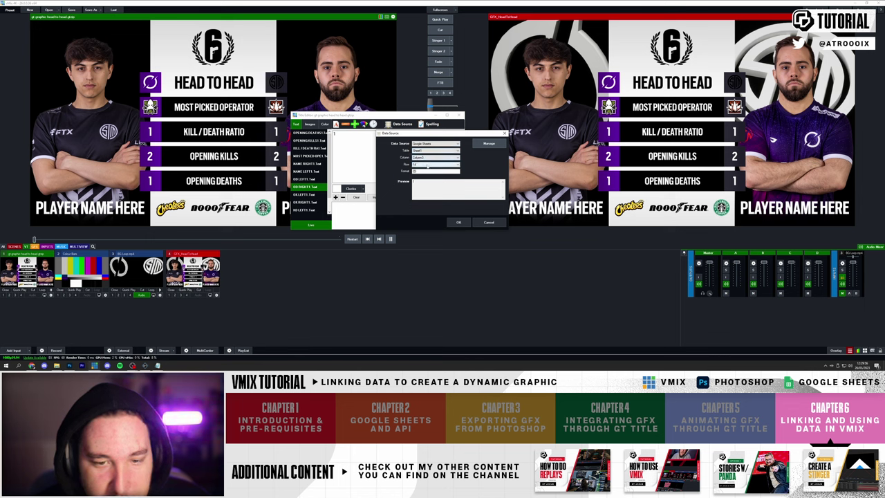
pyautogui.click(458, 222)
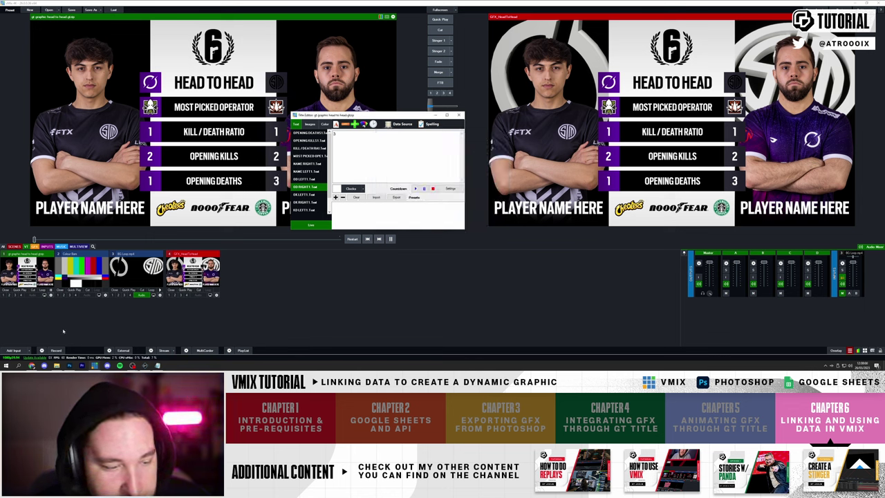
# - Check the tracker sheet, then link left opening deaths to Google Sheets, Sheet1, showing 3
pyautogui.click(32, 365)
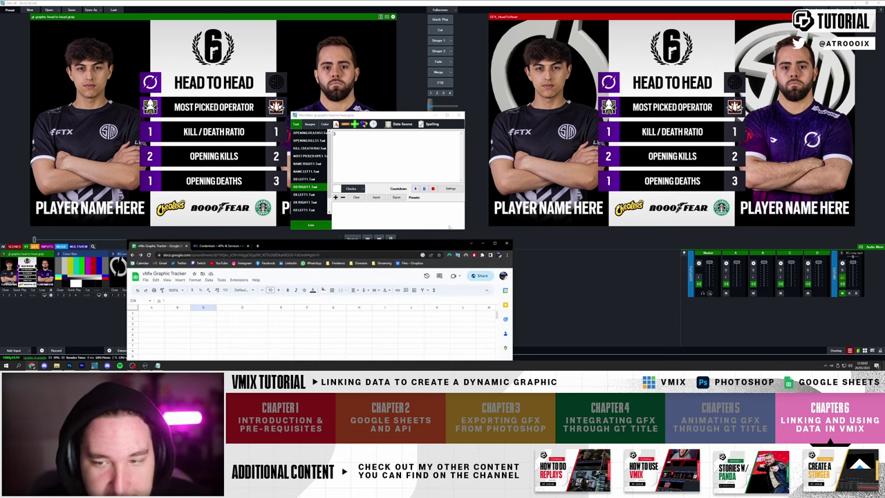
pyautogui.moveTo(383, 246); pyautogui.dragTo(364, 258)
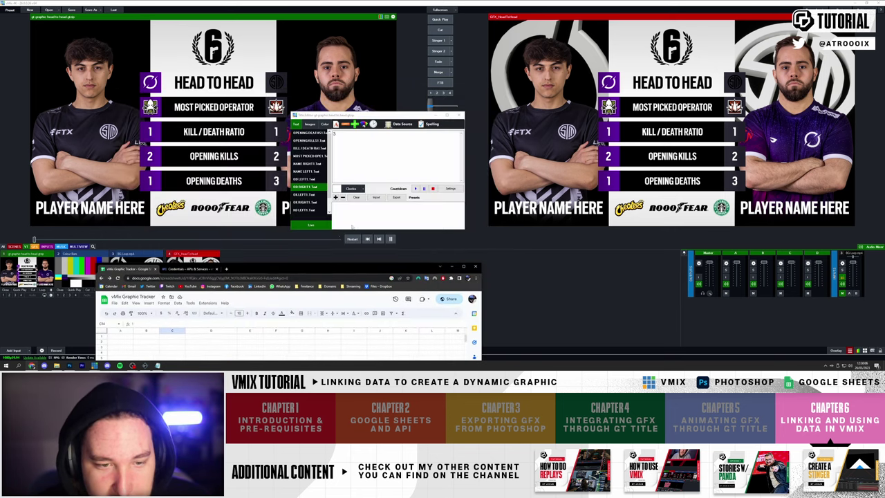
pyautogui.click(310, 179)
pyautogui.click(397, 124)
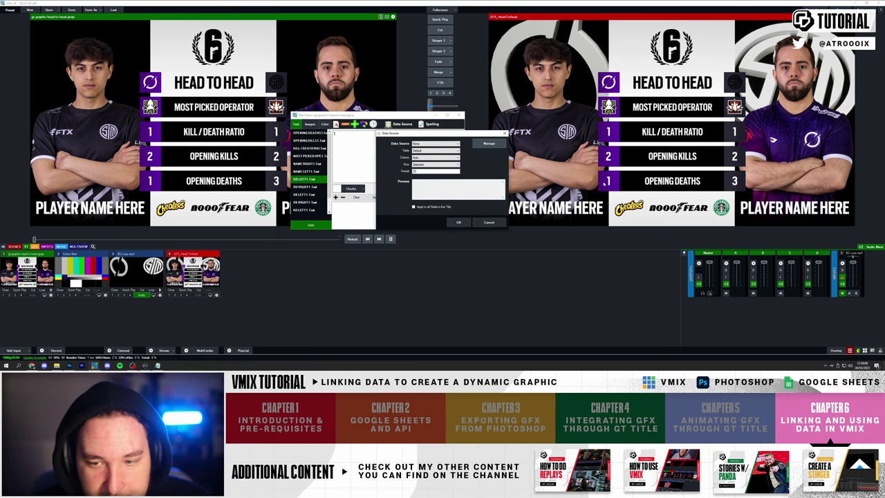
pyautogui.click(434, 143)
pyautogui.click(422, 156)
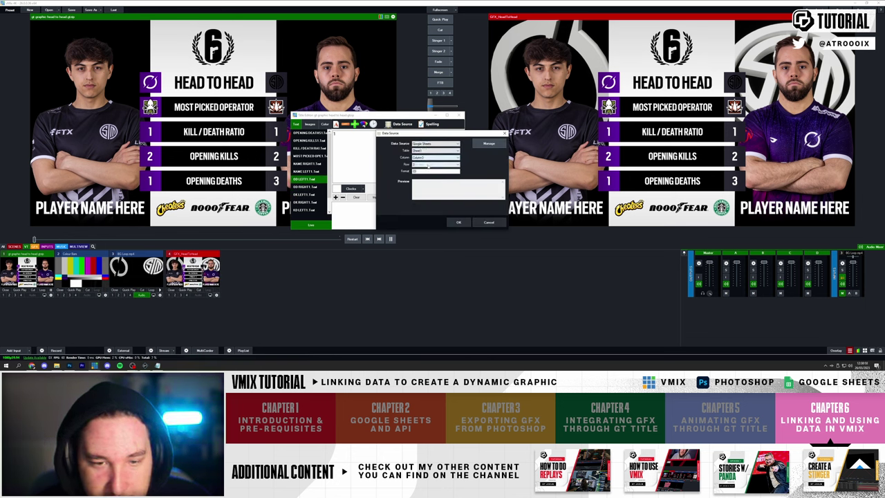
pyautogui.click(429, 164)
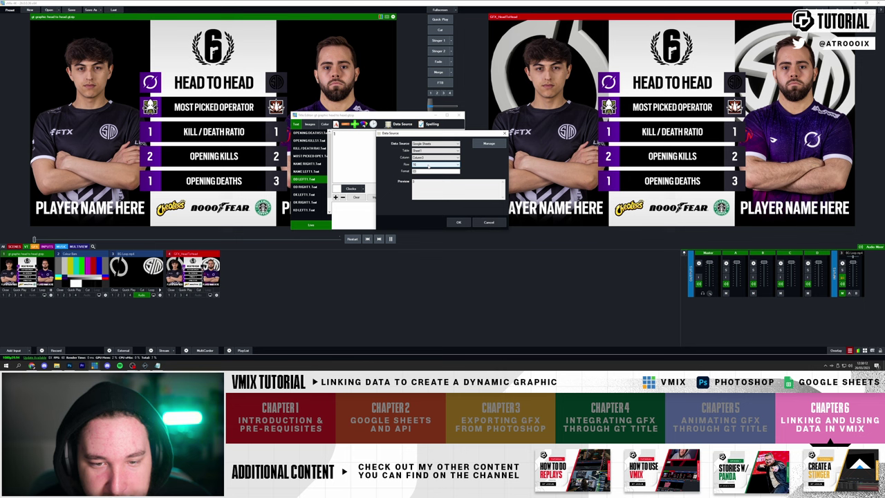
pyautogui.click(459, 222)
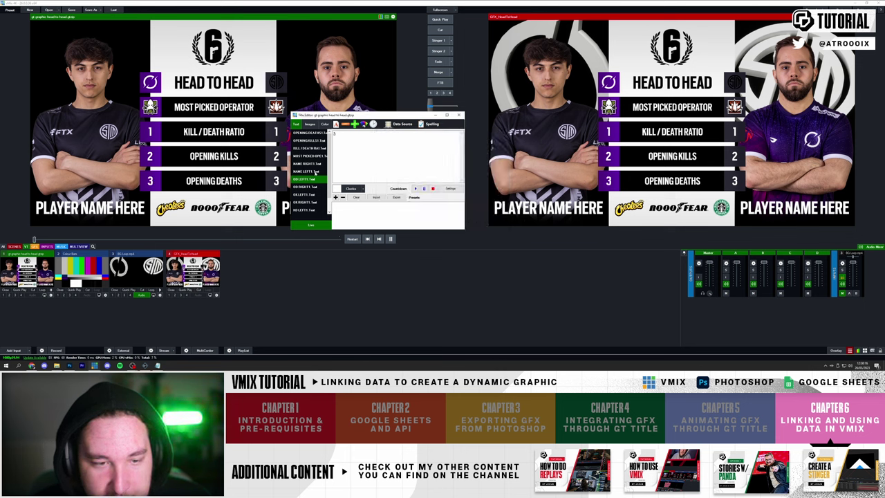
# - Link the NAME LEFT1 caption to Column1 of the Google Sheet
pyautogui.click(312, 172)
pyautogui.click(400, 124)
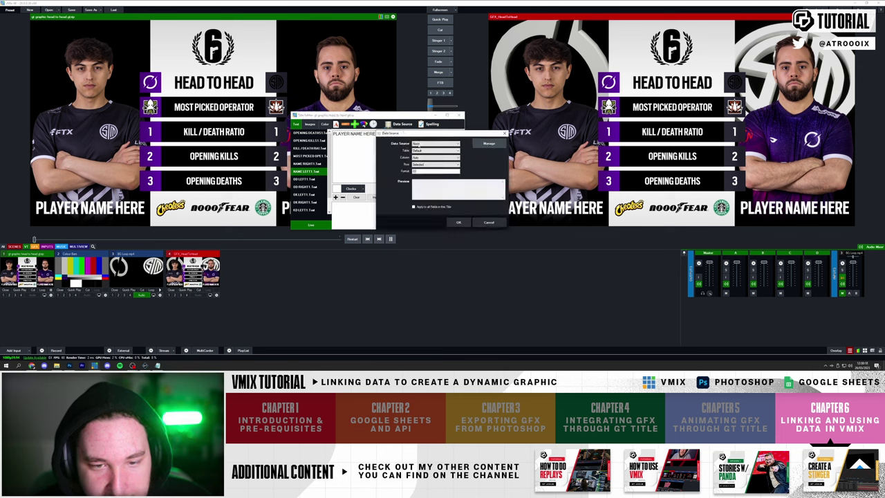
pyautogui.click(424, 157)
pyautogui.click(433, 164)
pyautogui.scroll(-1, 425, 165)
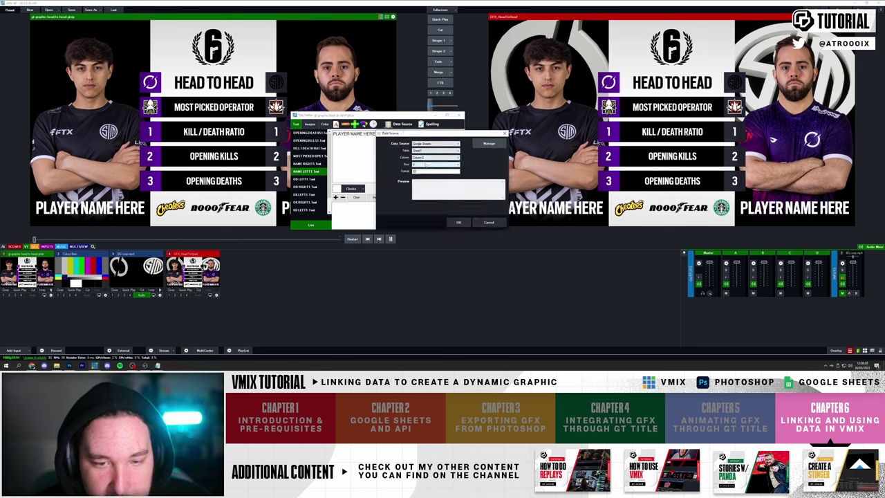
pyautogui.click(458, 222)
# - Link the NAME RIGHT1 caption to the sheet and close the Title Editor
pyautogui.click(309, 163)
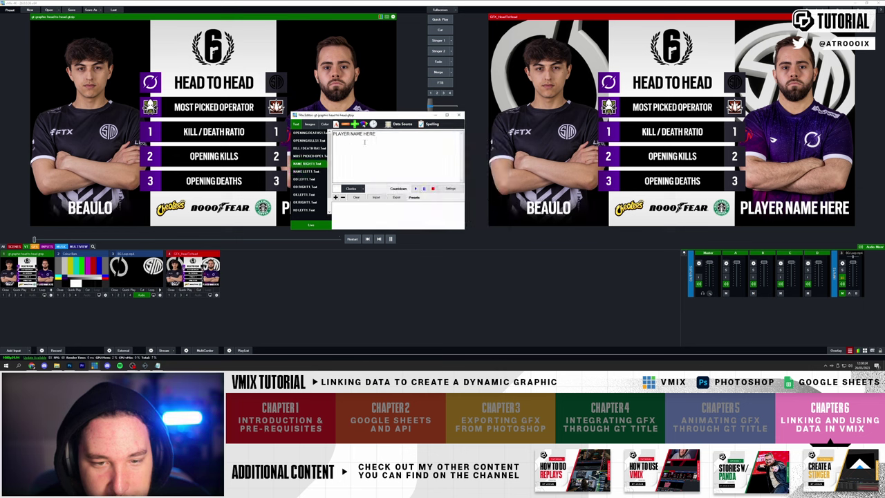
pyautogui.click(403, 124)
pyautogui.scroll(-4, 426, 156)
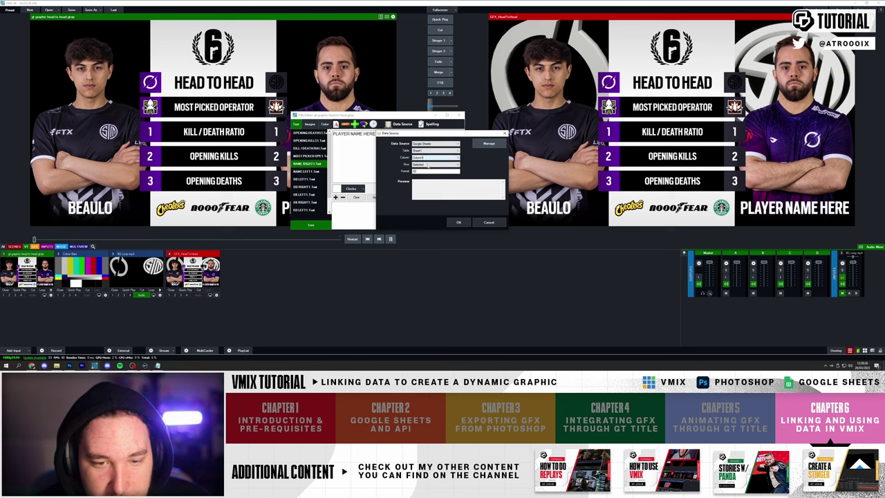
pyautogui.scroll(-2, 428, 165)
pyautogui.scroll(-3, 426, 166)
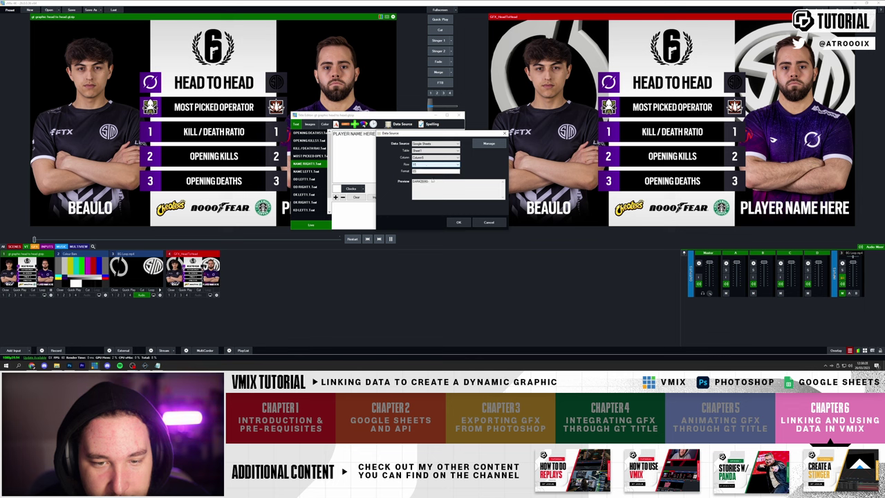
pyautogui.click(459, 222)
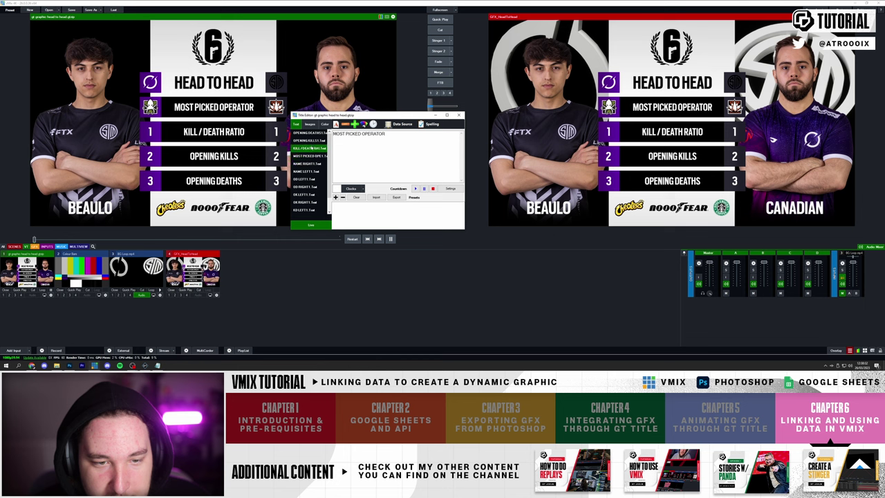
pyautogui.click(459, 115)
# - In the tracker sheet, set the K/D values to 1.5 in E14 and 1.2 in C14
pyautogui.moveTo(31, 365)
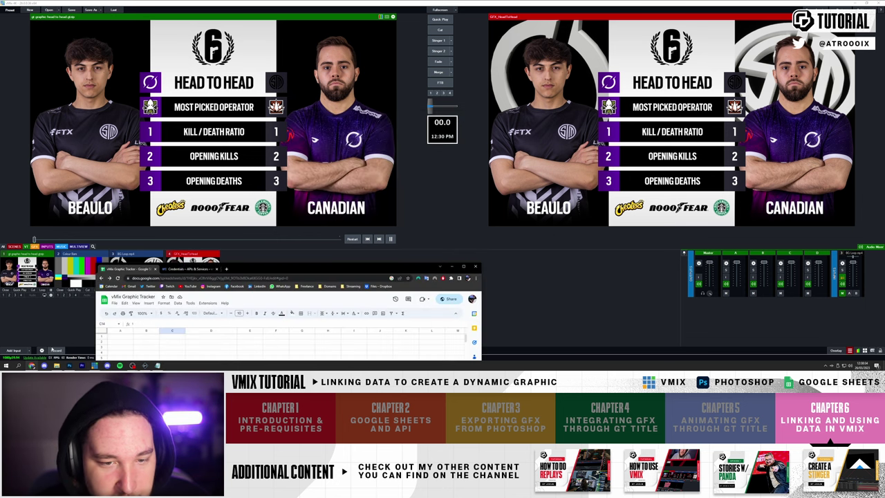
pyautogui.click(187, 314)
pyautogui.click(191, 179)
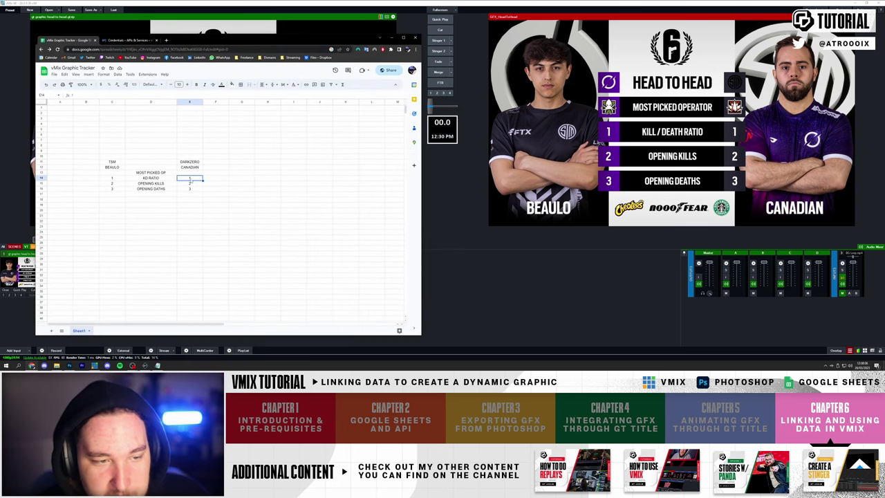
pyautogui.write('1')
pyautogui.press('Return')
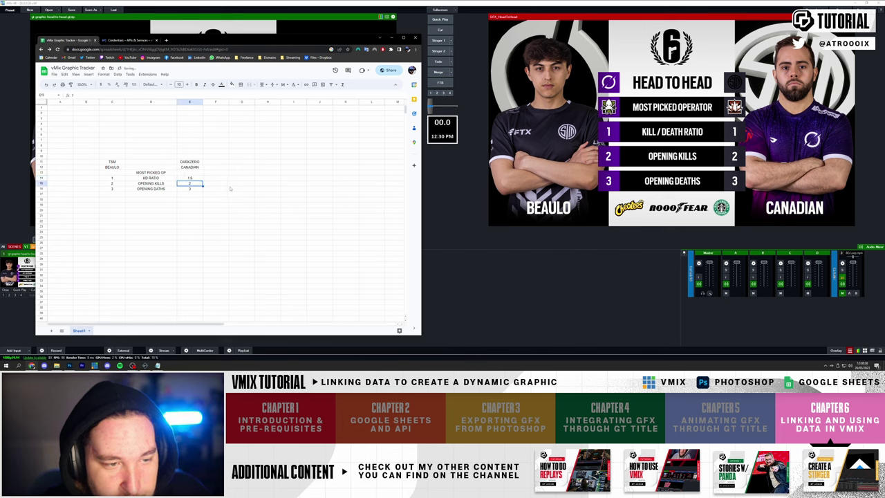
pyautogui.click(120, 177)
pyautogui.write('1.2')
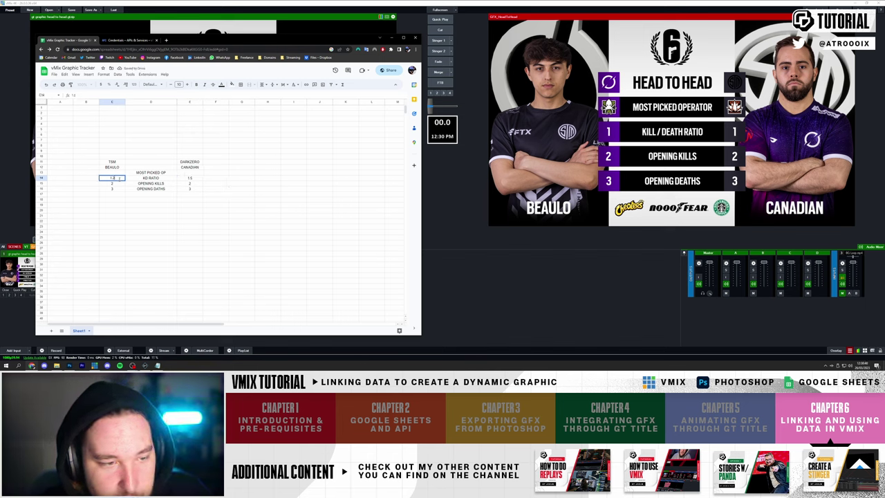
pyautogui.press('Return')
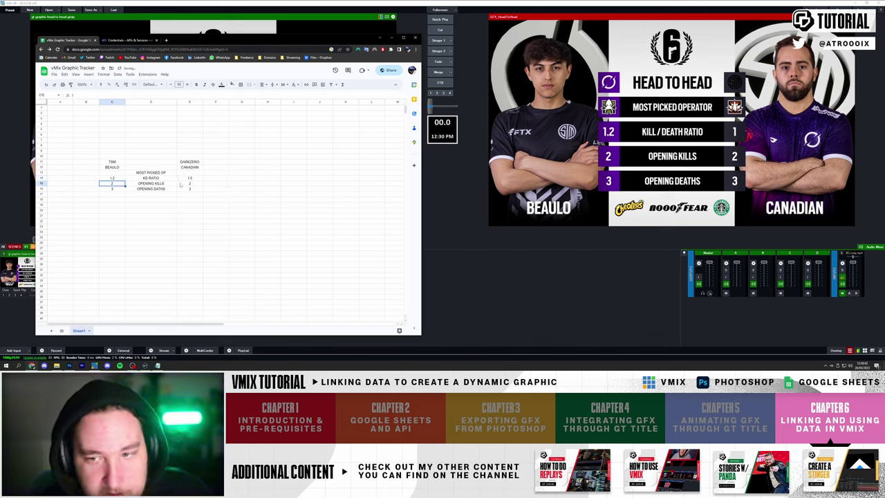
# - Update opening kills in C15, and set opening deaths to 15 in E16 and 12 in C16
pyautogui.write('2')
pyautogui.press('Return')
pyautogui.click(182, 183)
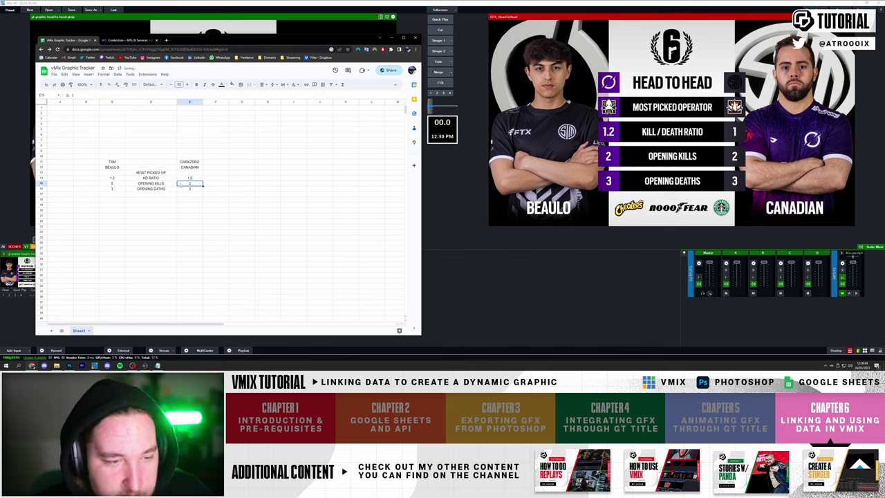
pyautogui.click(190, 189)
pyautogui.write('15')
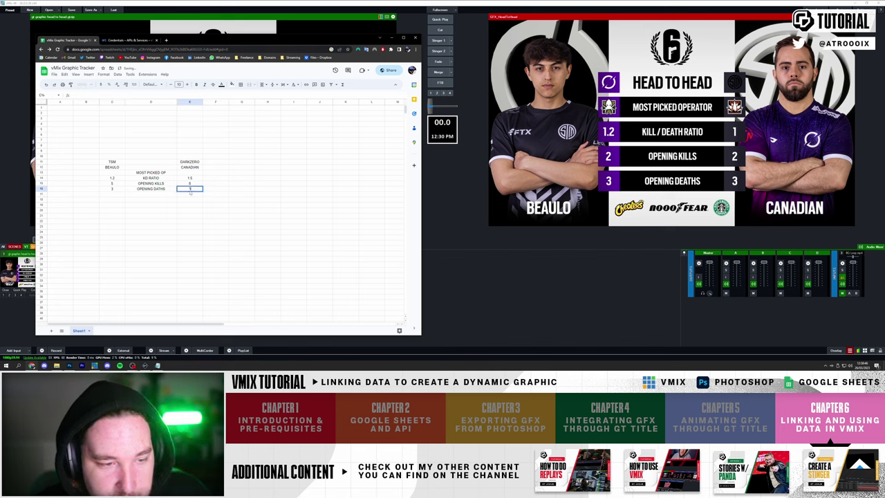
pyautogui.click(112, 188)
pyautogui.write('12')
pyautogui.click(159, 206)
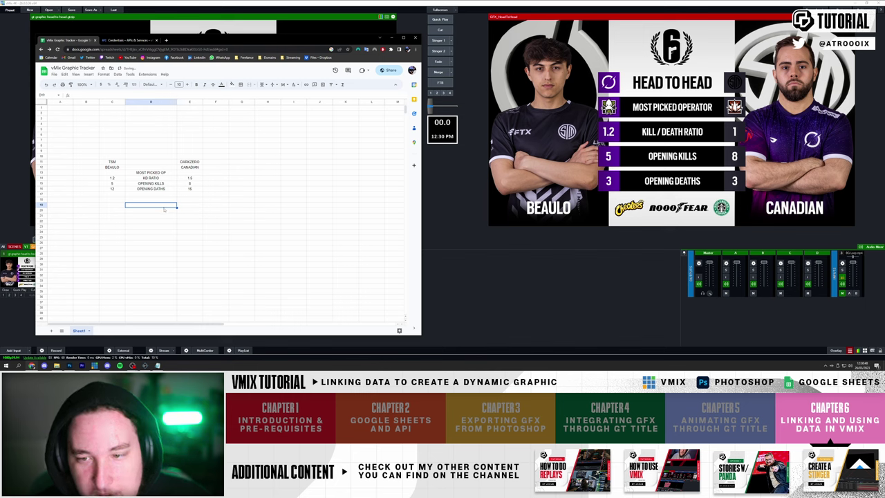
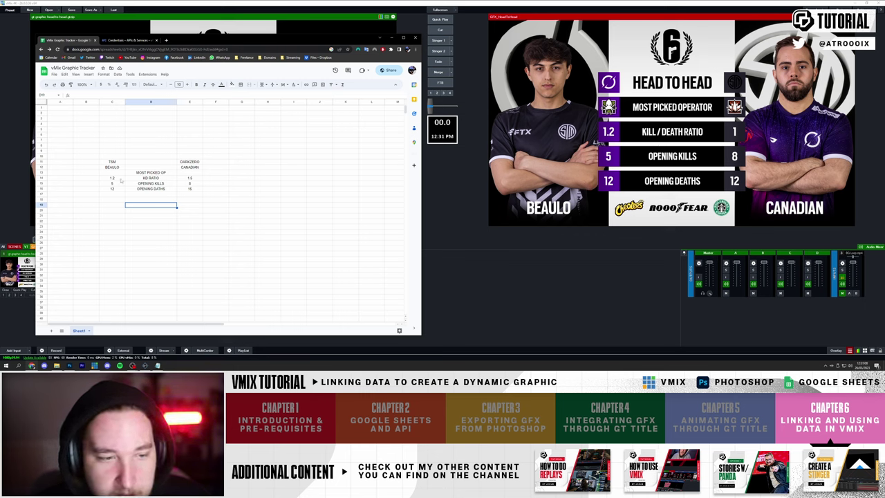
# - Rename player C12 to POTATO and player E12 to TEST
pyautogui.click(121, 168)
pyautogui.write('POTATO')
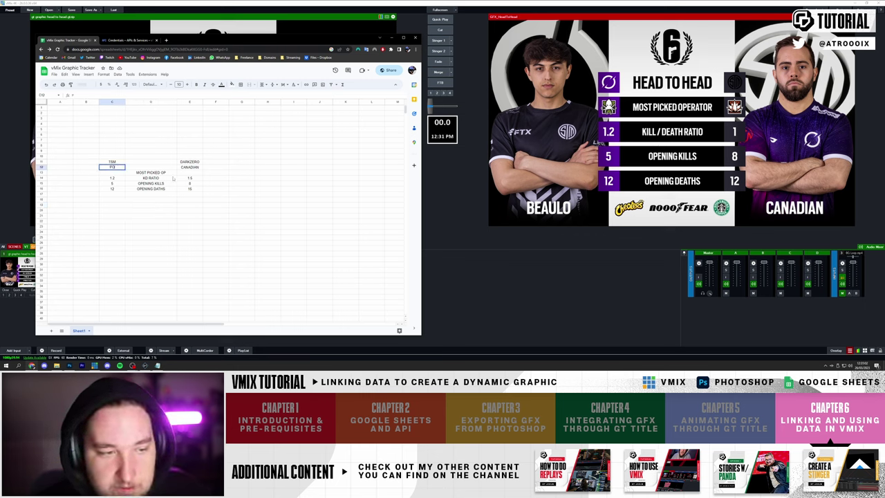
pyautogui.press('Return')
pyautogui.click(189, 167)
pyautogui.write('TEST')
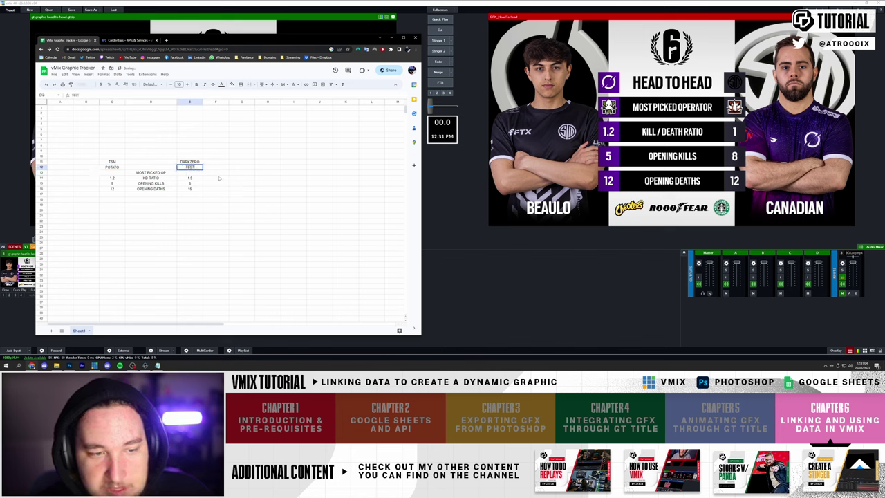
pyautogui.click(224, 178)
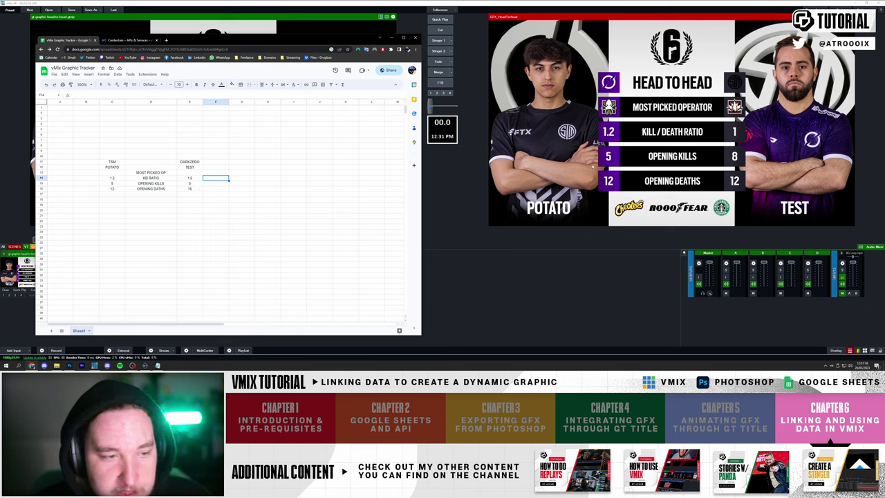
# - Restore the player names BEAULO in C12 and CANADIAN in E12
pyautogui.click(115, 167)
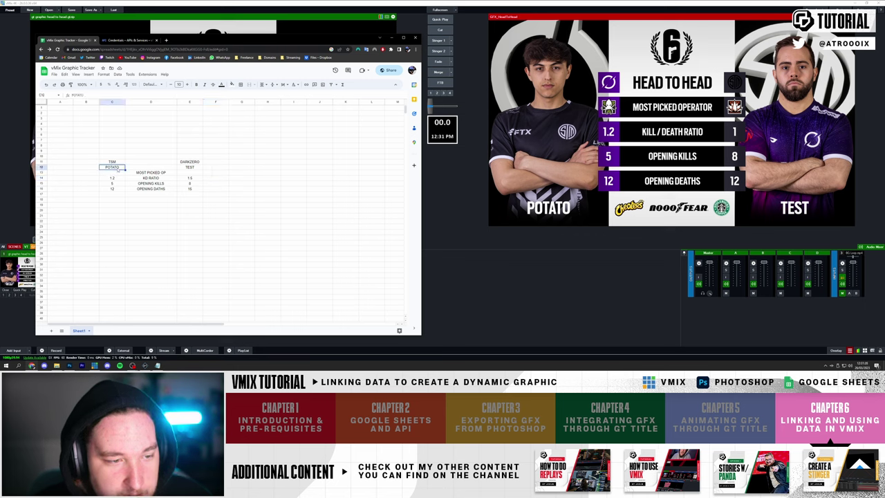
pyautogui.write('BEAULO')
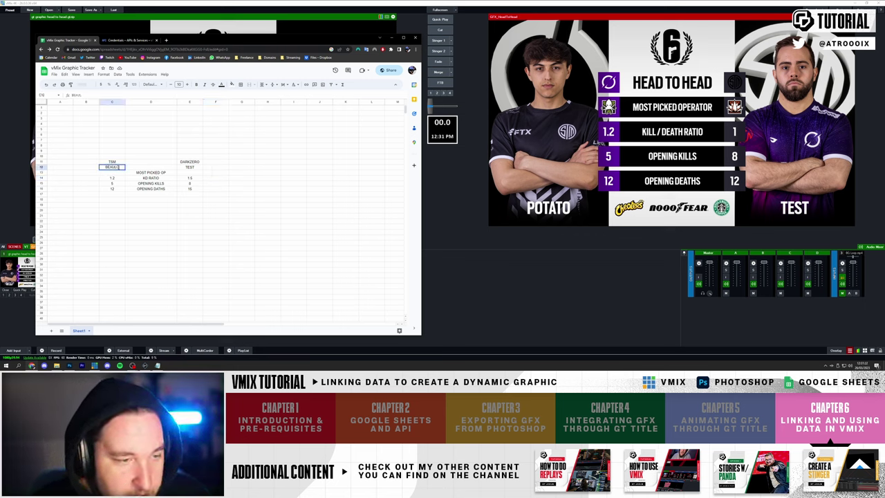
pyautogui.press('Return')
pyautogui.click(185, 168)
pyautogui.write('CANADIAN')
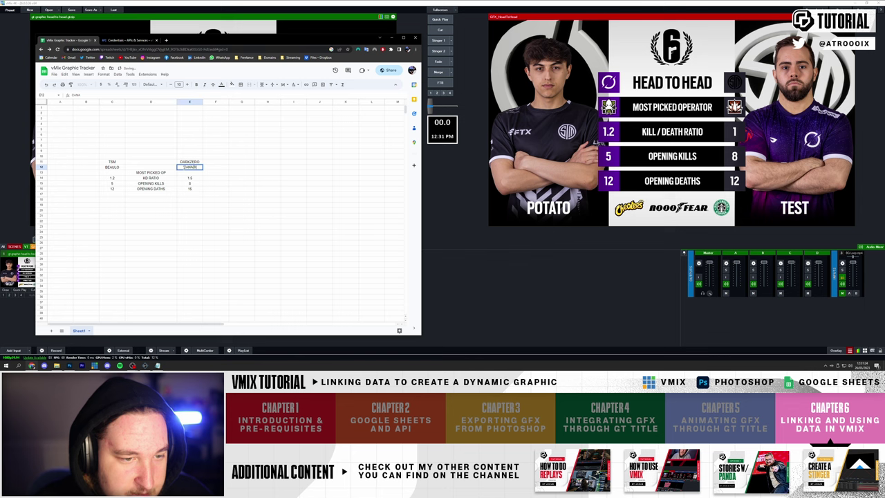
pyautogui.press('Return')
pyautogui.click(119, 168)
# - Open Data validation for C12 and add a new Dropdown rule
pyautogui.rightClick(118, 168)
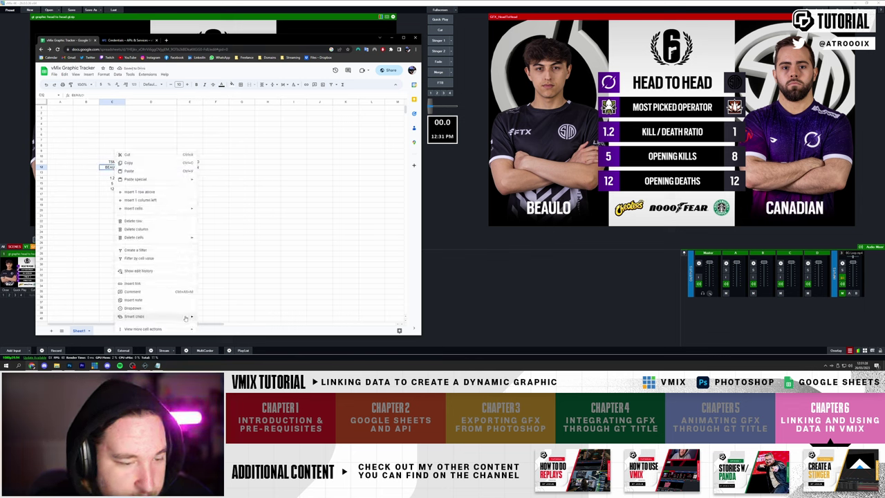
pyautogui.click(108, 168)
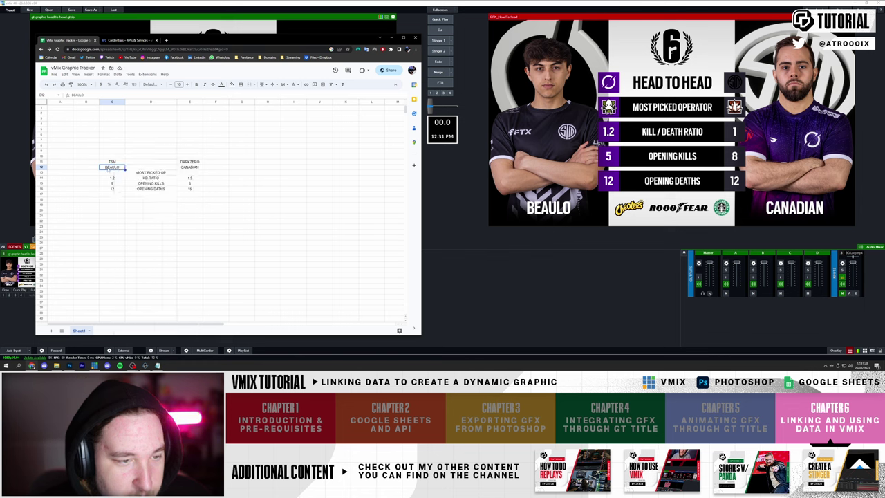
pyautogui.click(118, 74)
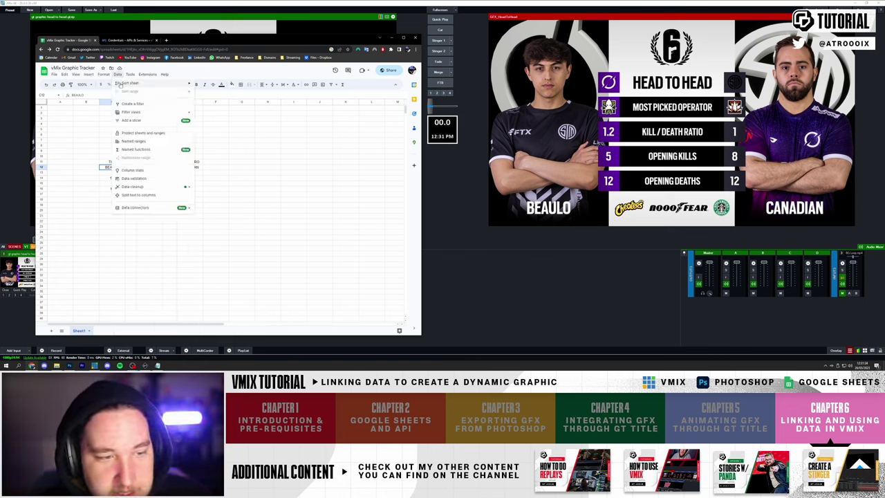
pyautogui.click(134, 178)
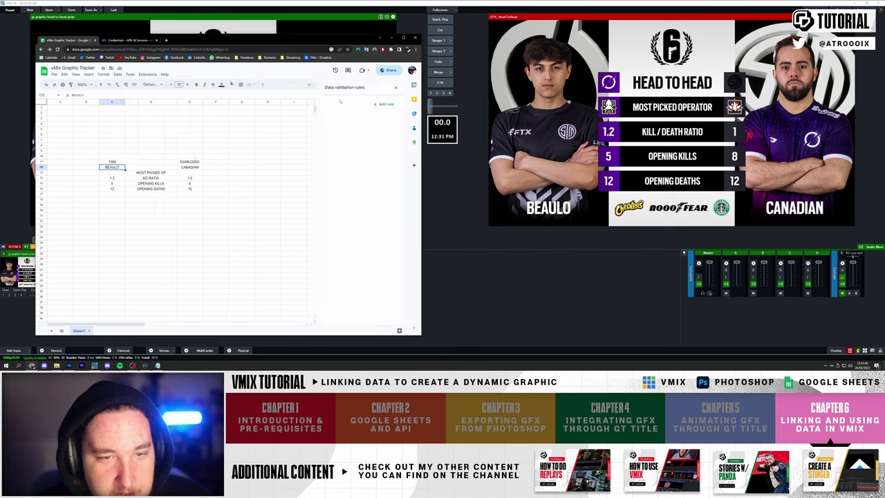
pyautogui.click(382, 104)
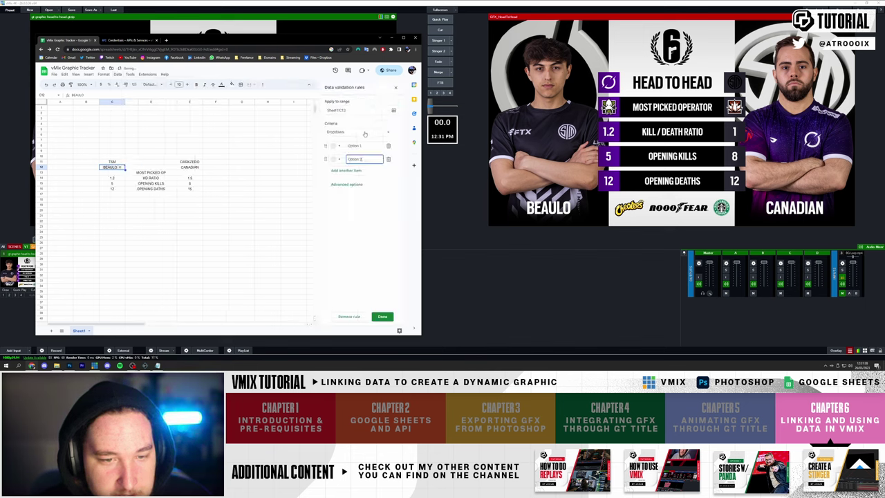
pyautogui.click(365, 134)
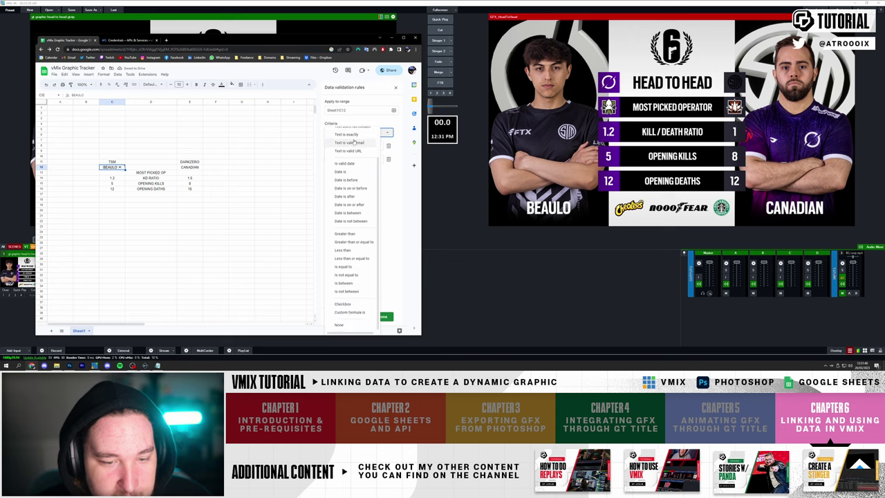
pyautogui.scroll(2, 354, 142)
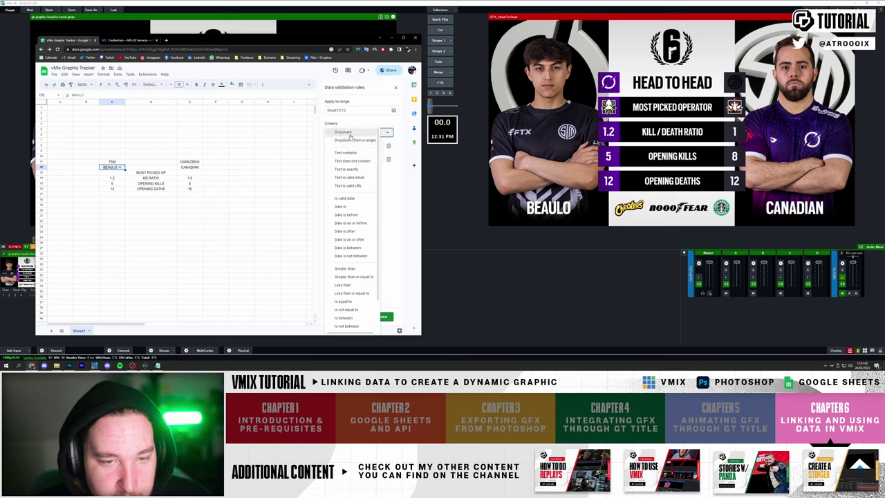
pyautogui.click(350, 136)
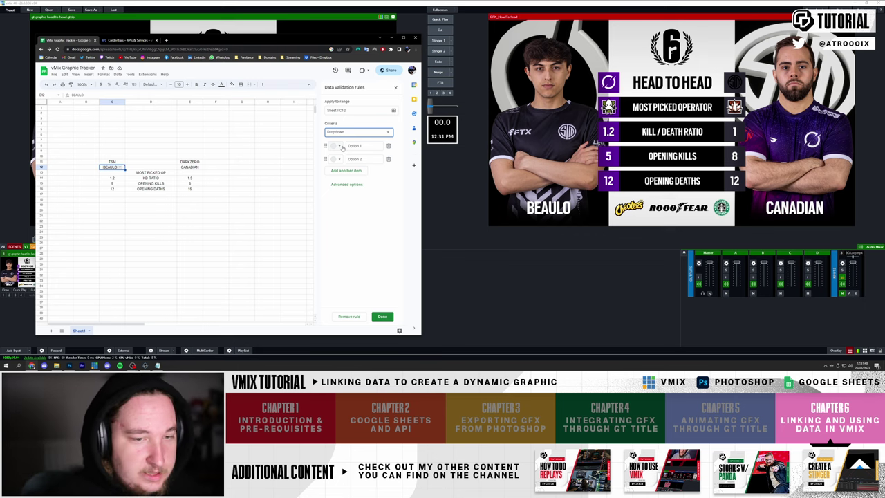
# - Enter the dropdown options Beaulo, Canadian and Adhiever
pyautogui.click(339, 146)
pyautogui.click(361, 145)
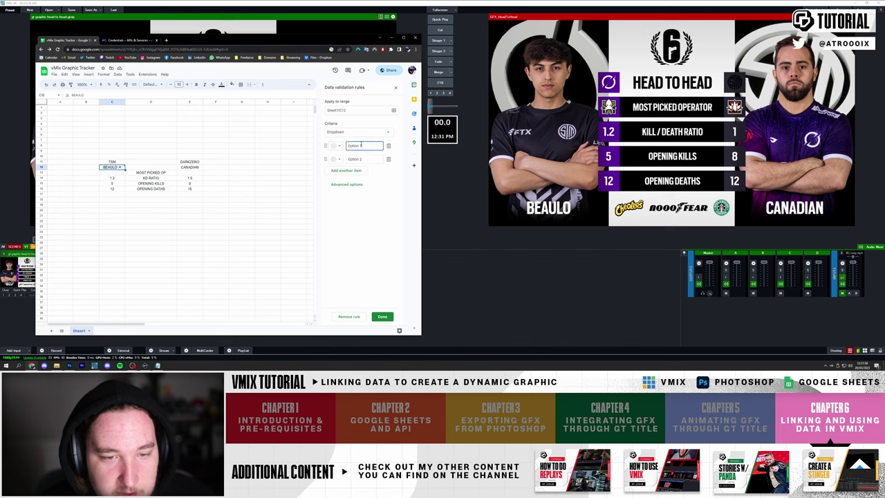
pyautogui.write('B')
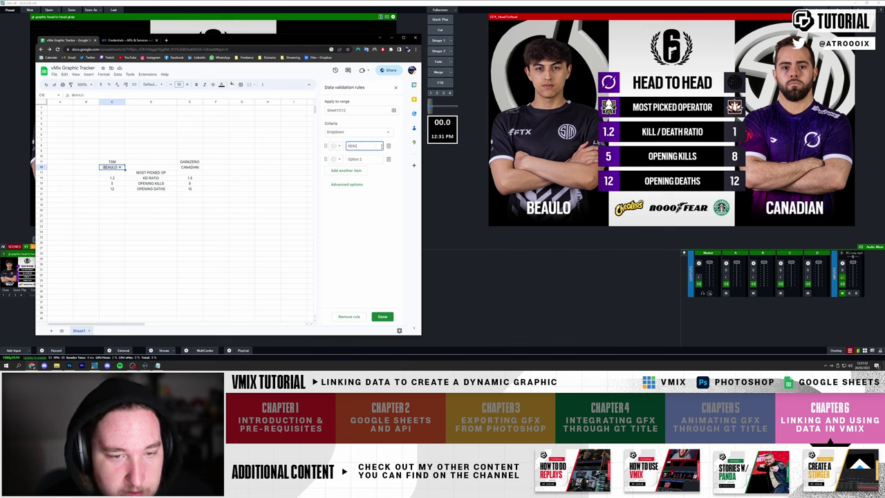
pyautogui.write('eaulo')
pyautogui.press('Return')
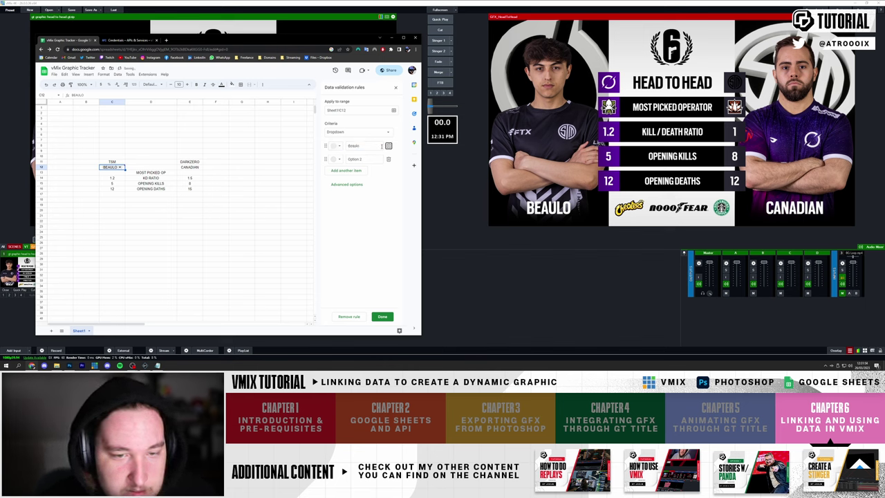
pyautogui.write('Canadian')
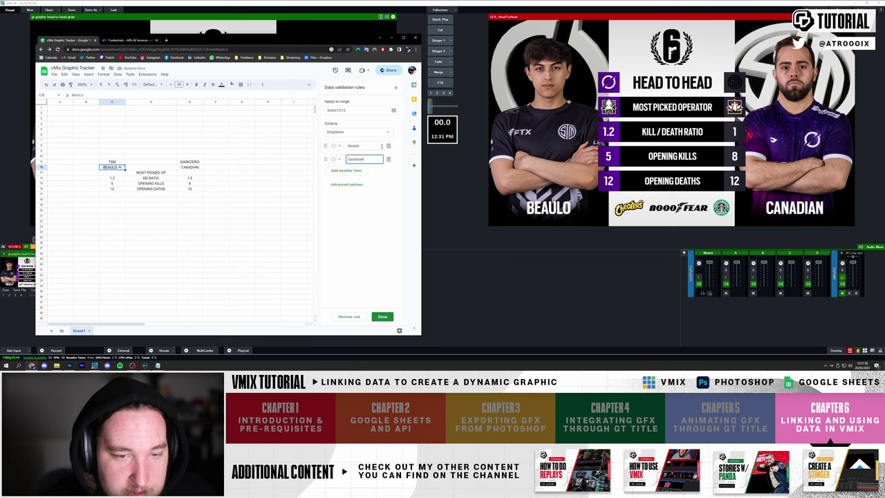
pyautogui.press('Return')
pyautogui.write('Ad')
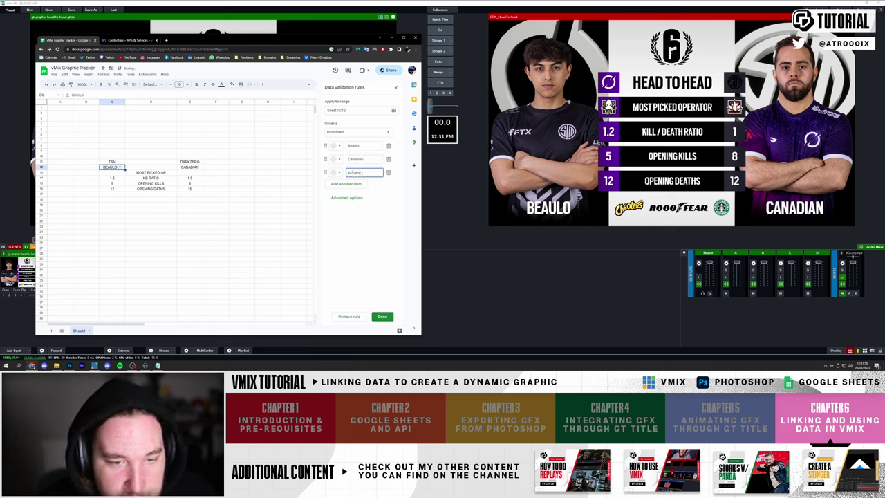
pyautogui.write('hiever')
# - Save the C12 dropdown rule, widen column C, and set C12 to Achieved
pyautogui.click(384, 317)
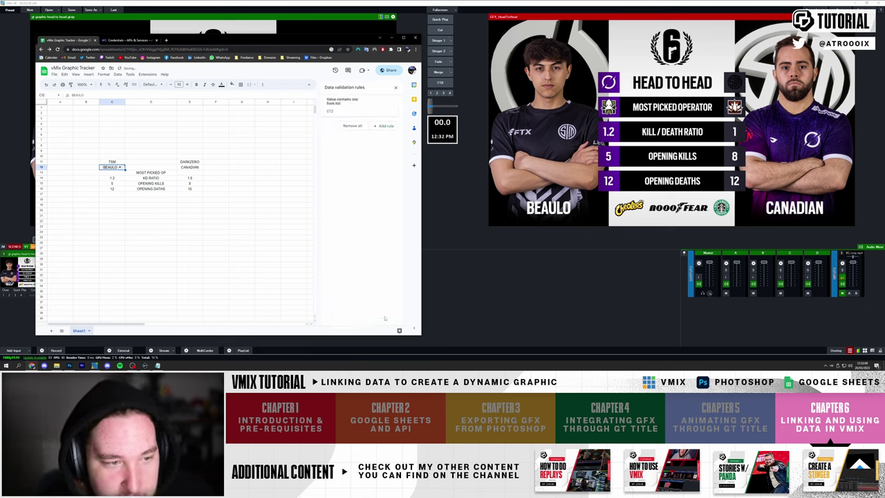
pyautogui.click(121, 168)
pyautogui.click(119, 183)
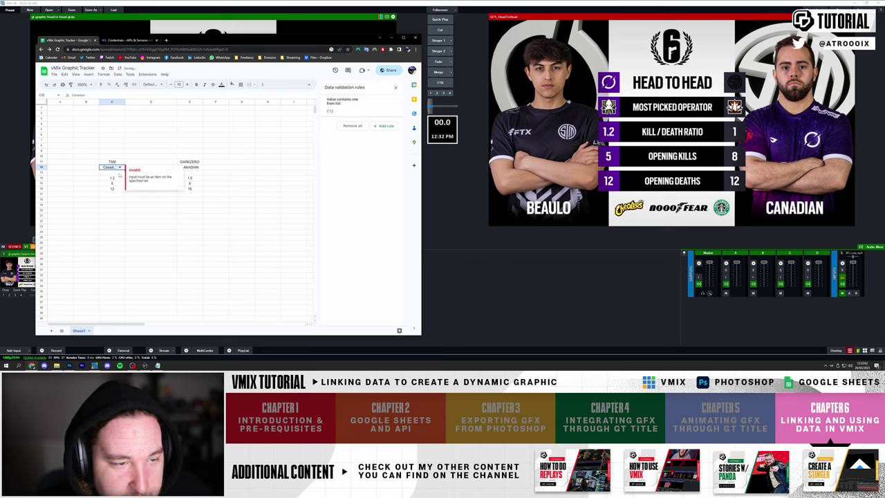
pyautogui.press('Return')
pyautogui.click(120, 191)
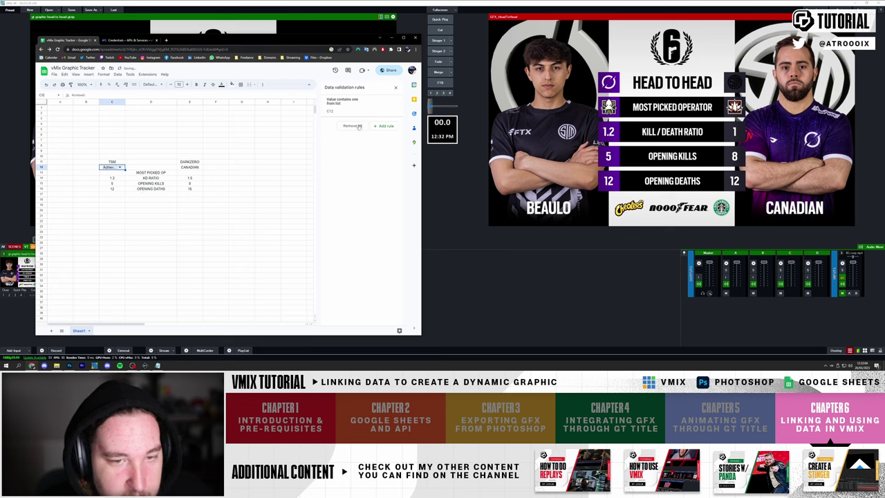
pyautogui.click(121, 167)
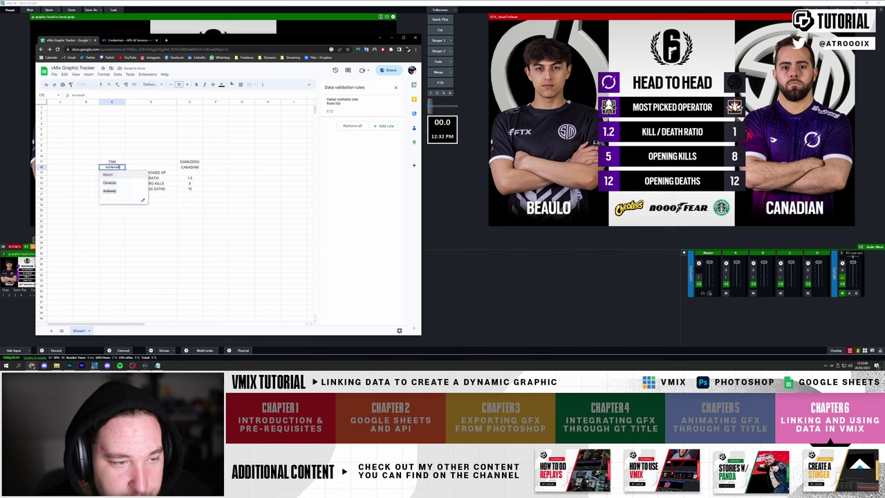
pyautogui.click(110, 182)
pyautogui.moveTo(126, 102); pyautogui.dragTo(144, 102)
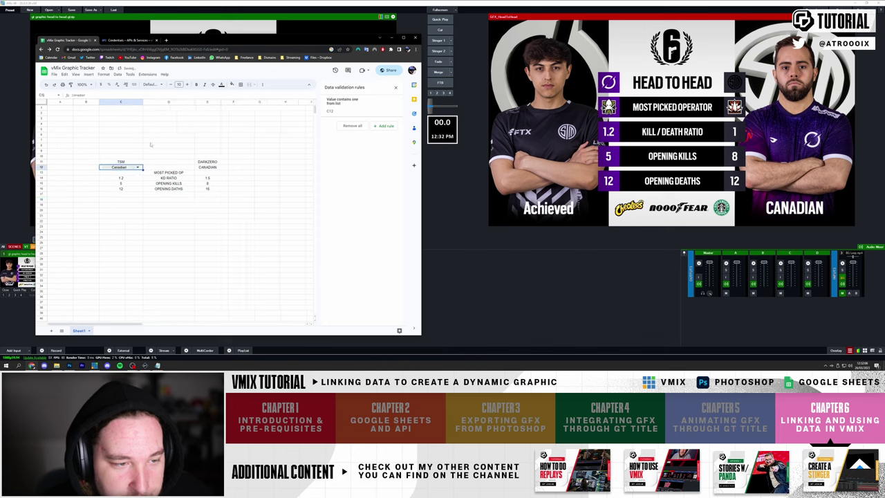
pyautogui.click(133, 166)
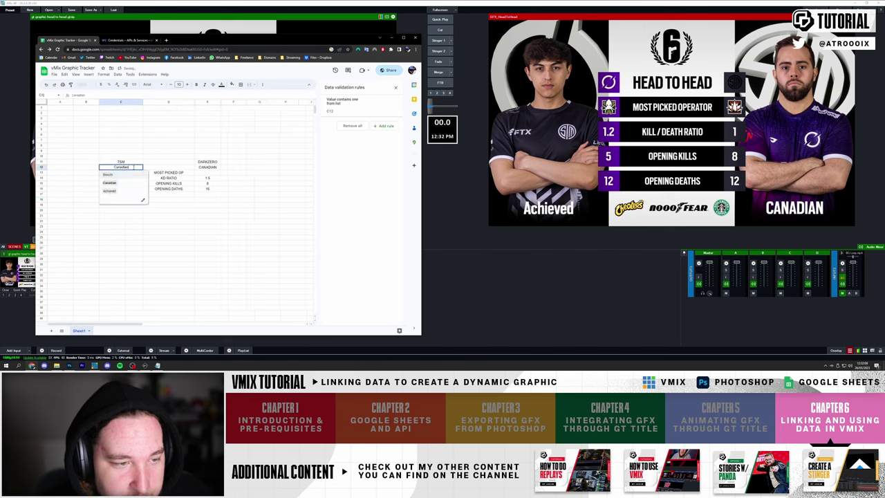
pyautogui.click(125, 191)
pyautogui.click(129, 169)
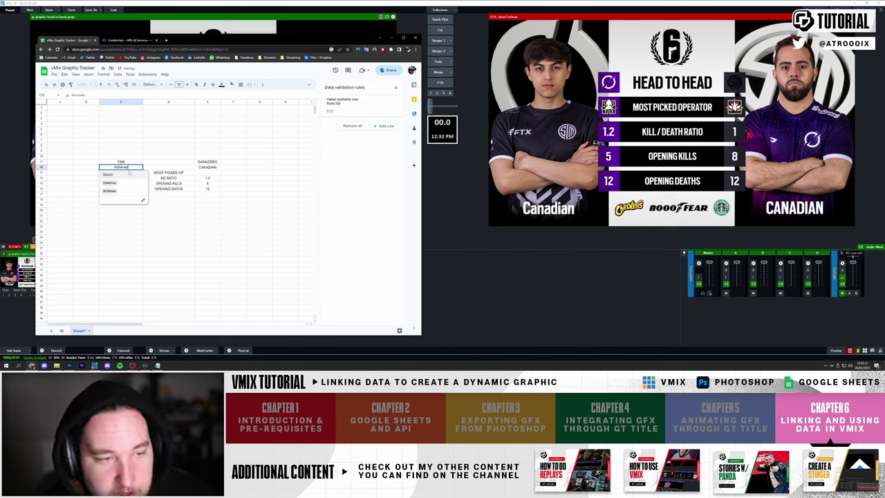
# - Give E12 the same player dropdown, widen column E, and set E12 to Canadian
pyautogui.click(216, 168)
pyautogui.hotkey('ctrl', 'v')
pyautogui.hotkey('ctrl', 'z')
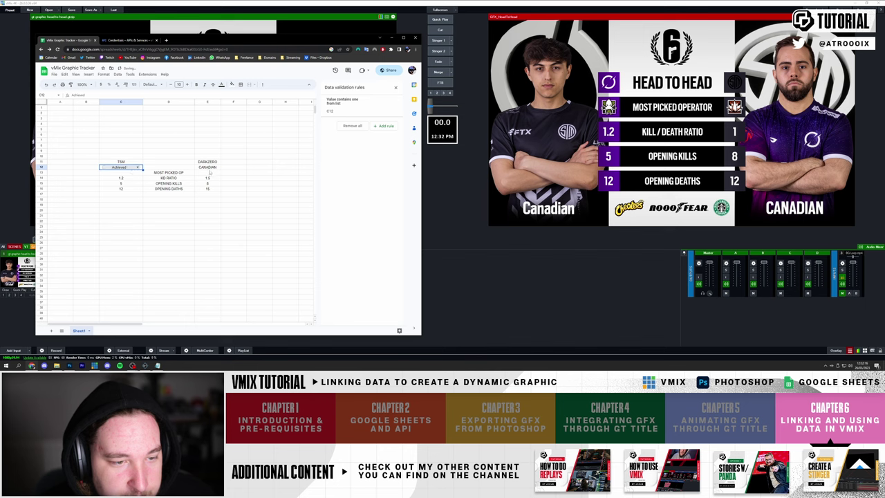
pyautogui.moveTo(220, 102); pyautogui.dragTo(241, 102)
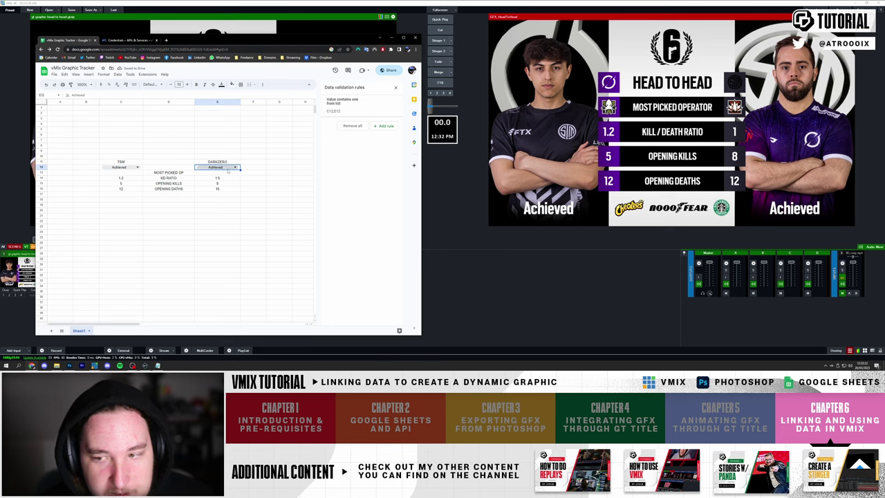
pyautogui.click(228, 167)
pyautogui.click(207, 183)
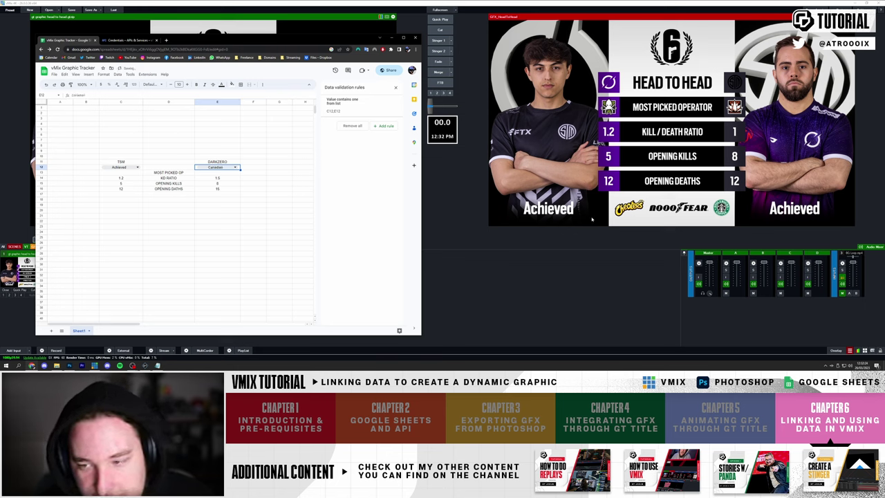
pyautogui.click(138, 162)
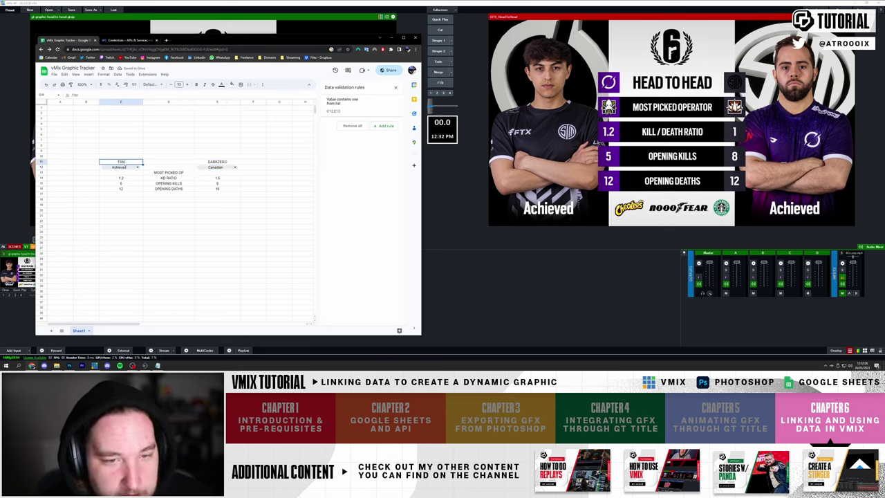
# - Open Data validation for team cell C11 and add a new rule
pyautogui.rightClick(139, 161)
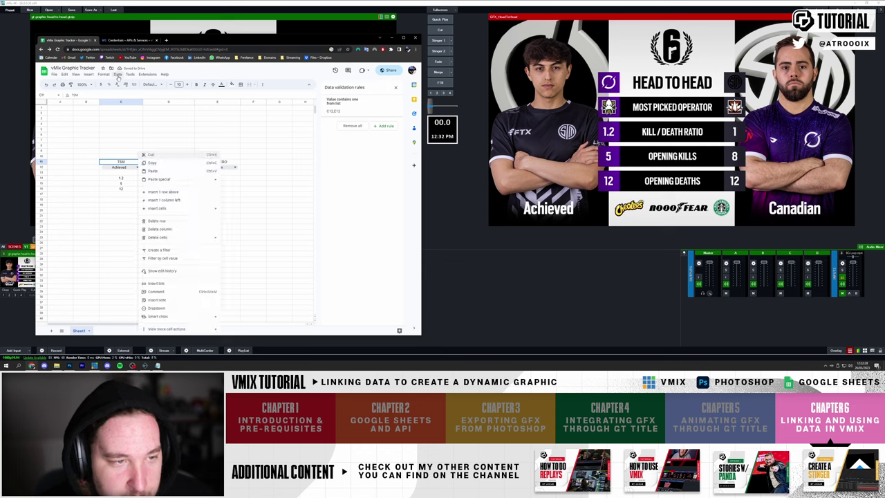
pyautogui.click(118, 74)
pyautogui.click(150, 182)
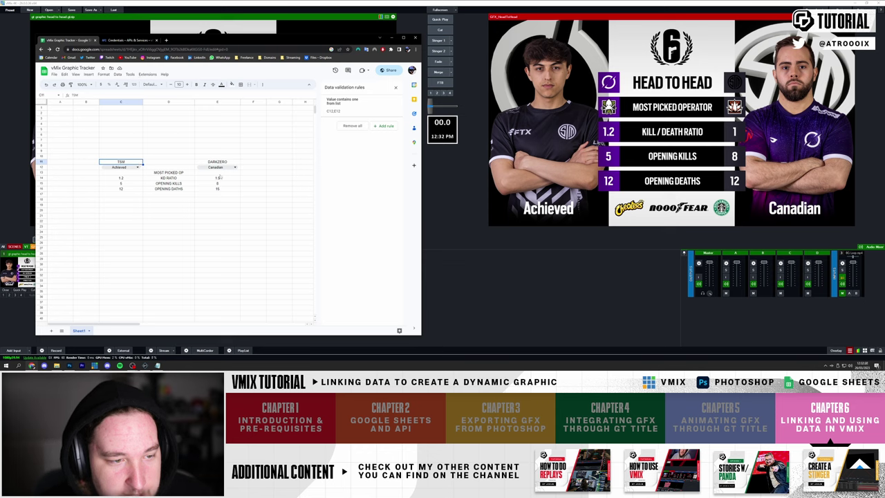
pyautogui.click(395, 87)
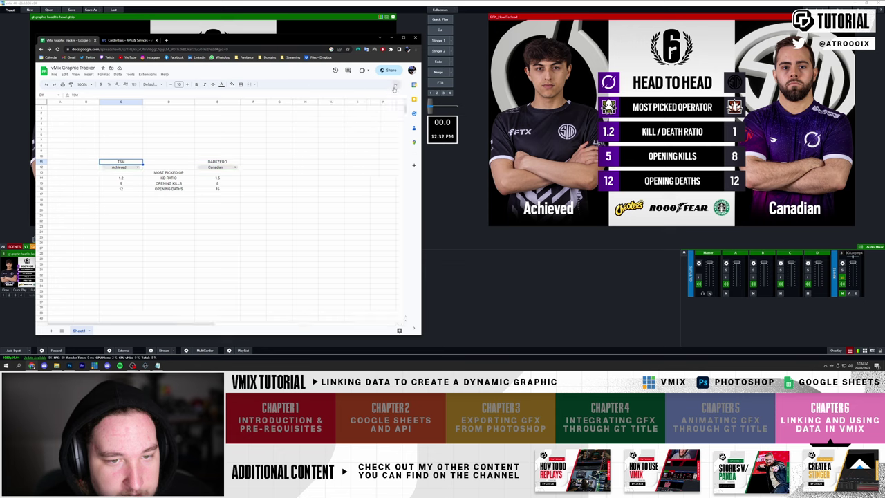
pyautogui.click(118, 73)
pyautogui.click(134, 178)
pyautogui.click(389, 132)
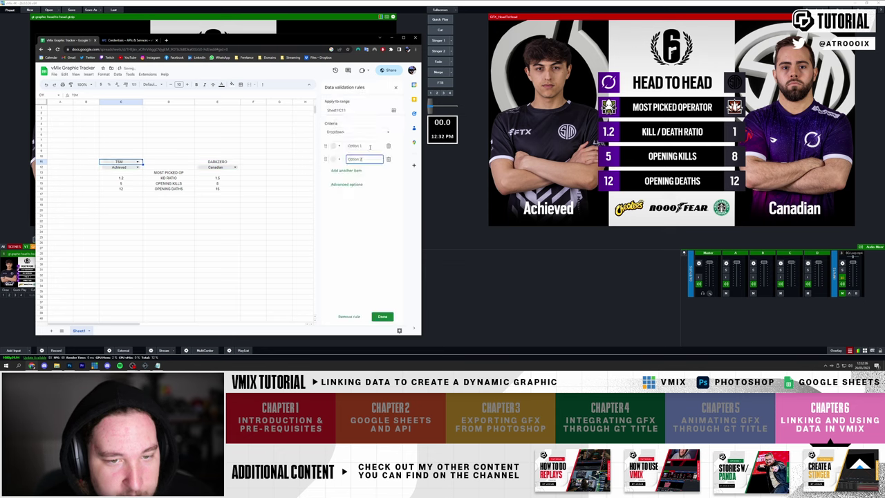
# - Enter TSM and DARKZERO as dropdown options, copy C11 into E11, and save the rule
pyautogui.click(362, 148)
pyautogui.write('TSM')
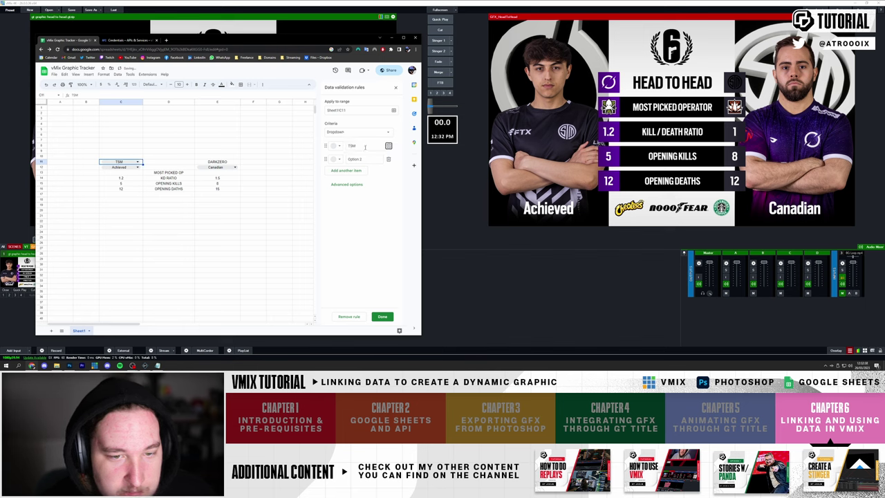
pyautogui.press('Tab')
pyautogui.press('Tab')
pyautogui.write('DAR')
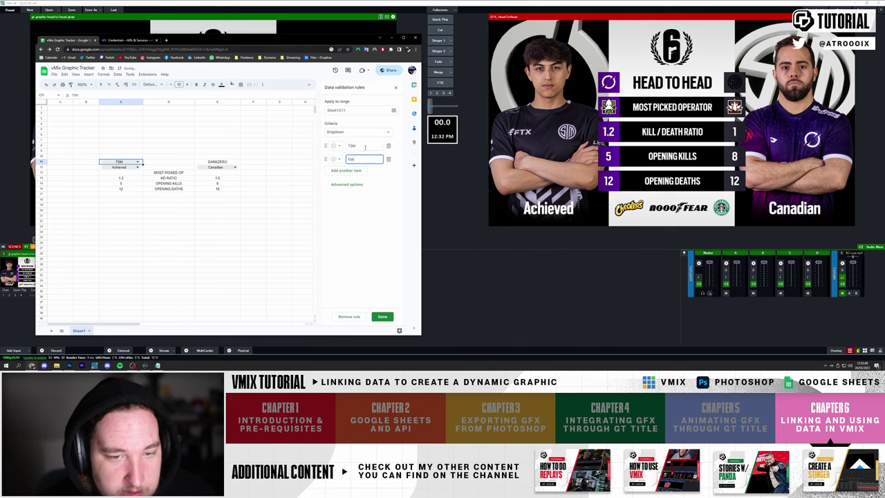
pyautogui.write('KZERO')
pyautogui.click(168, 222)
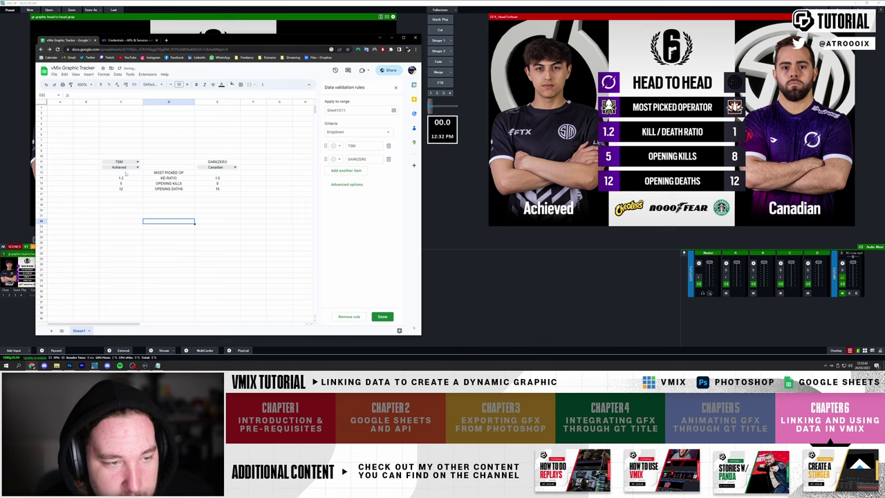
pyautogui.click(120, 162)
pyautogui.hotkey('ctrl', 'c')
pyautogui.click(217, 161)
pyautogui.hotkey('ctrl', 'v')
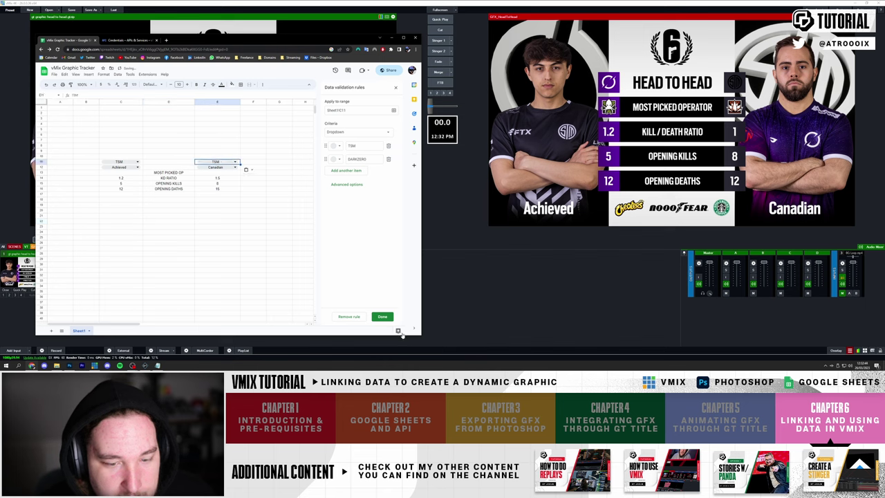
pyautogui.click(382, 316)
# - Check E11's team choices and copy E12's player dropdown down into E13
pyautogui.click(233, 162)
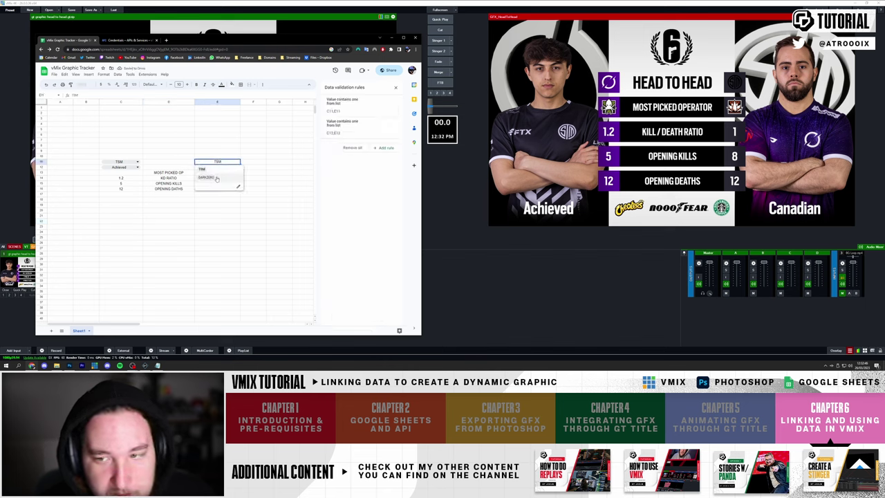
pyautogui.click(279, 145)
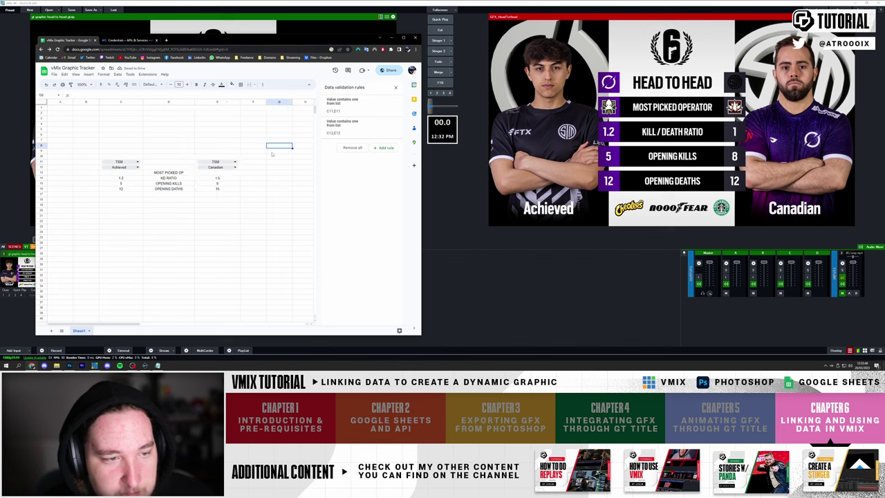
pyautogui.click(197, 161)
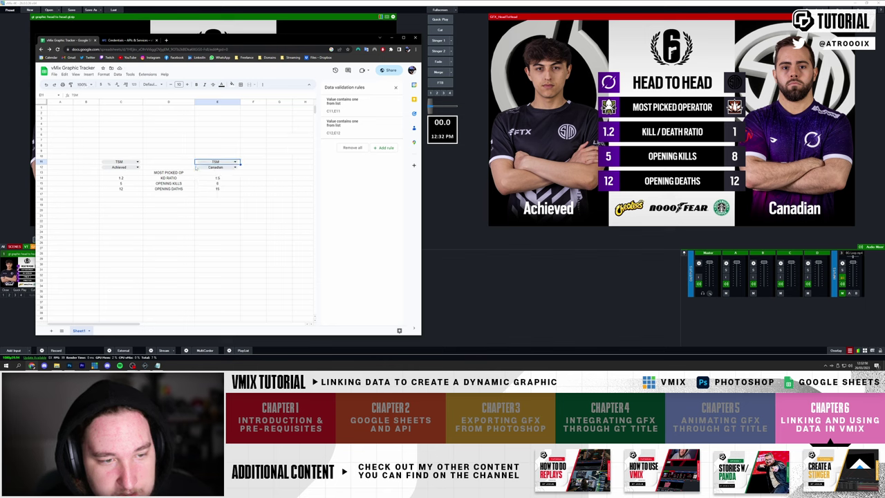
pyautogui.click(197, 168)
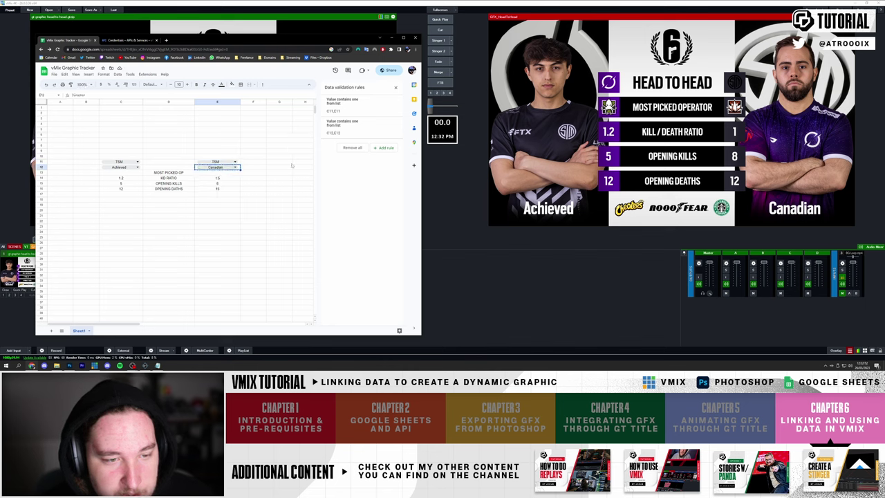
pyautogui.moveTo(240, 170); pyautogui.dragTo(238, 174)
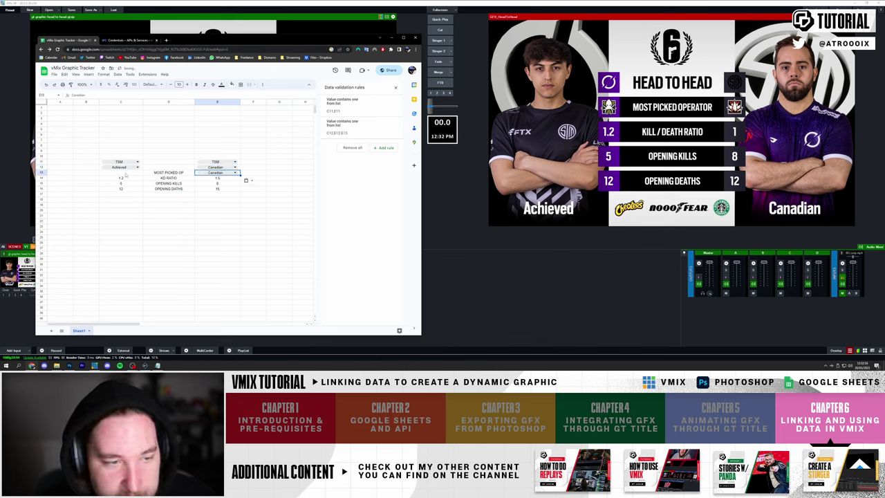
pyautogui.click(131, 174)
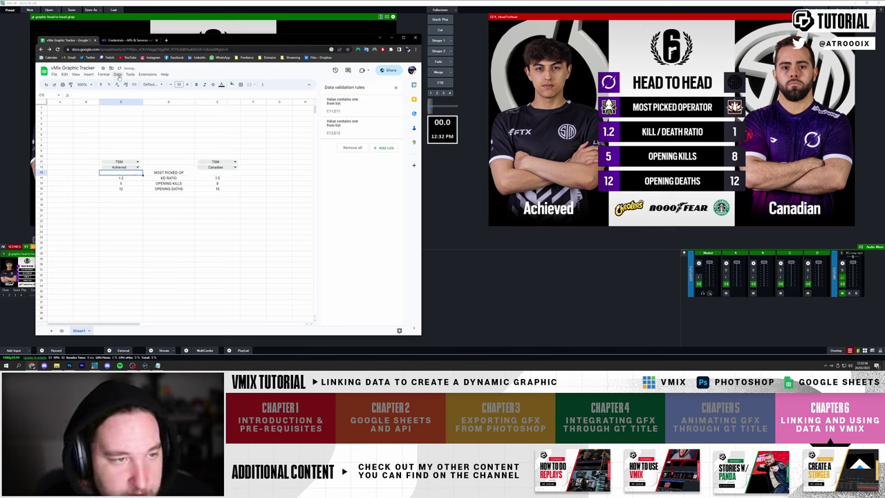
pyautogui.click(117, 74)
# - Add a new dropdown rule on C13 and start entering the operator options
pyautogui.click(135, 178)
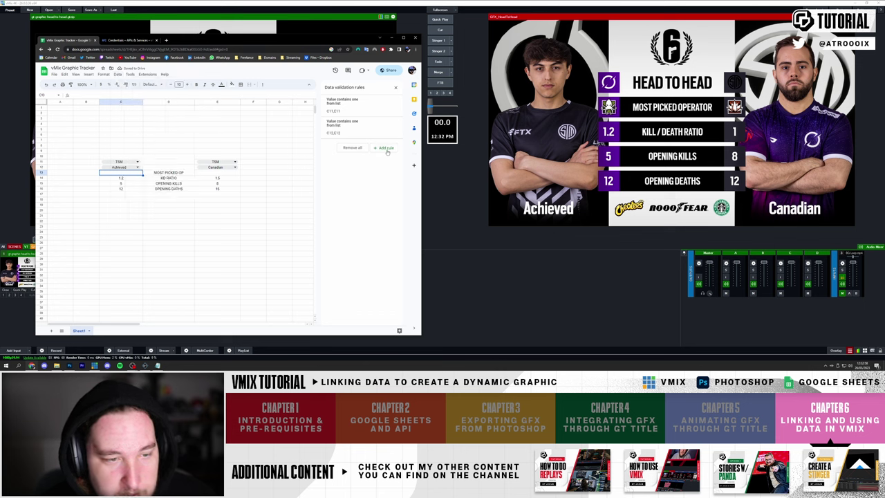
pyautogui.click(384, 148)
pyautogui.click(360, 146)
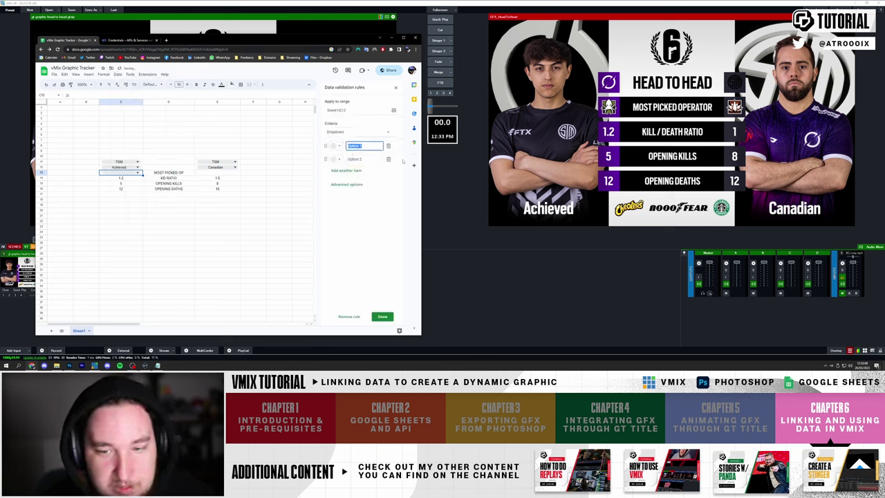
pyautogui.write('KALI')
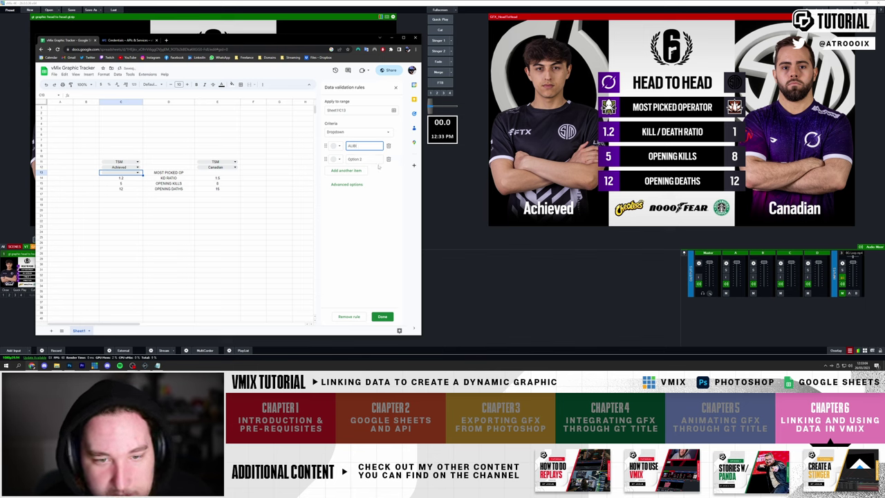
pyautogui.click(372, 160)
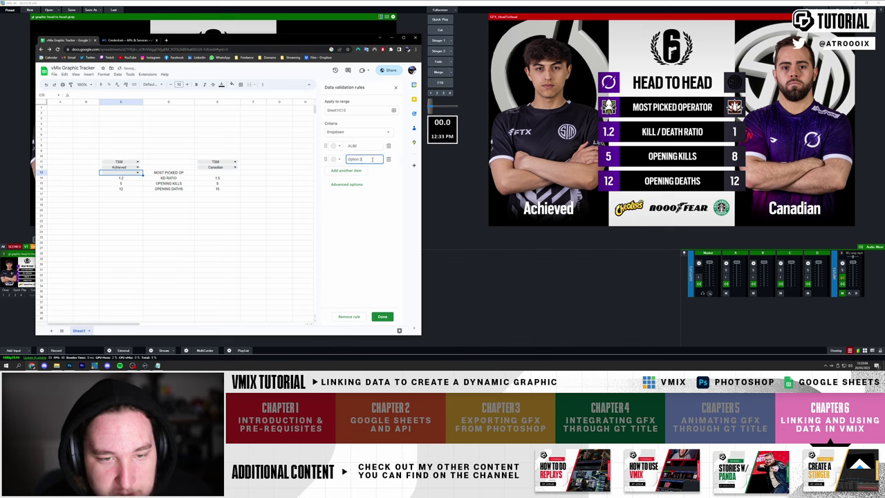
pyautogui.write('ACE')
pyautogui.write('MI')
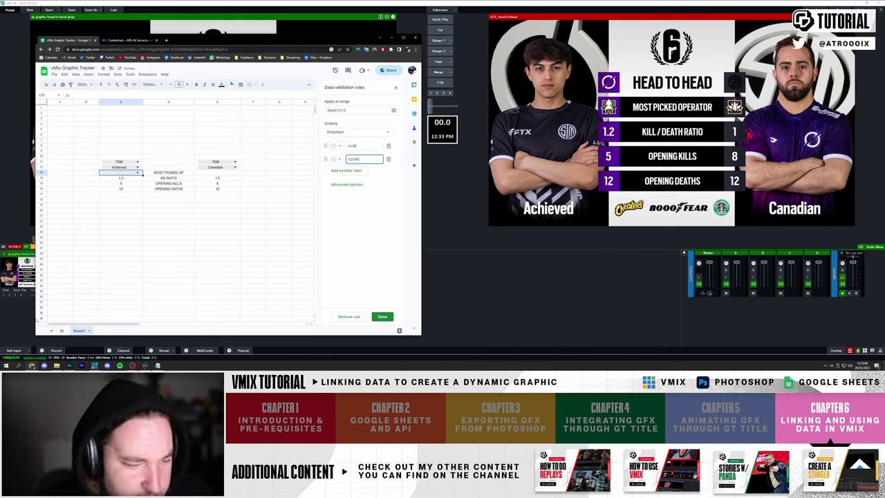
# - Check operator names in the Operator Portraits and Icons folders and correct the second option
pyautogui.click(57, 365)
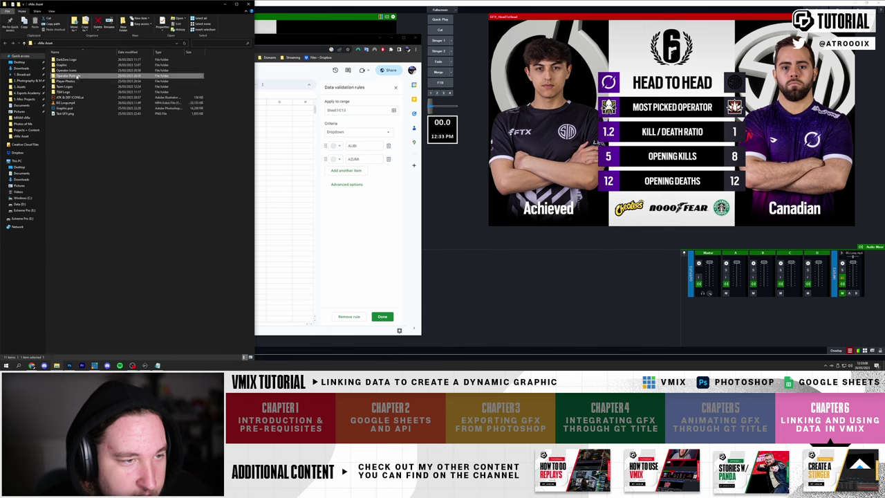
pyautogui.doubleClick(76, 76)
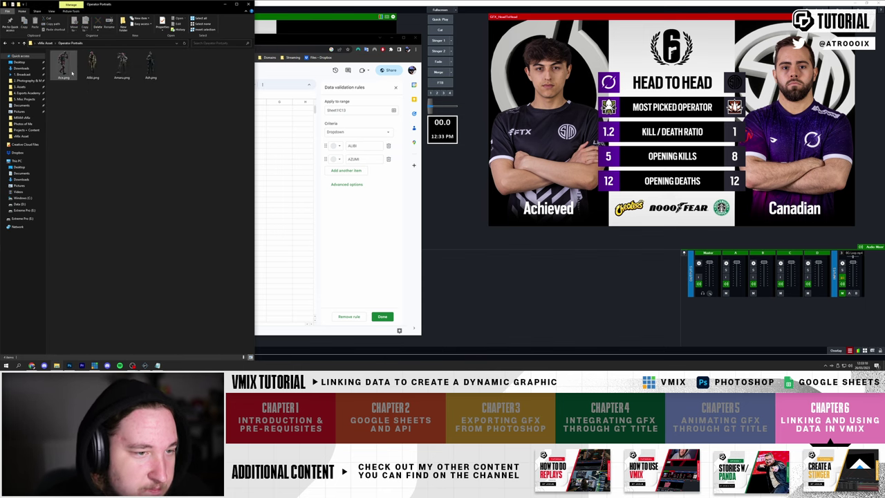
pyautogui.hotkey('alt', 'Left')
pyautogui.doubleClick(76, 71)
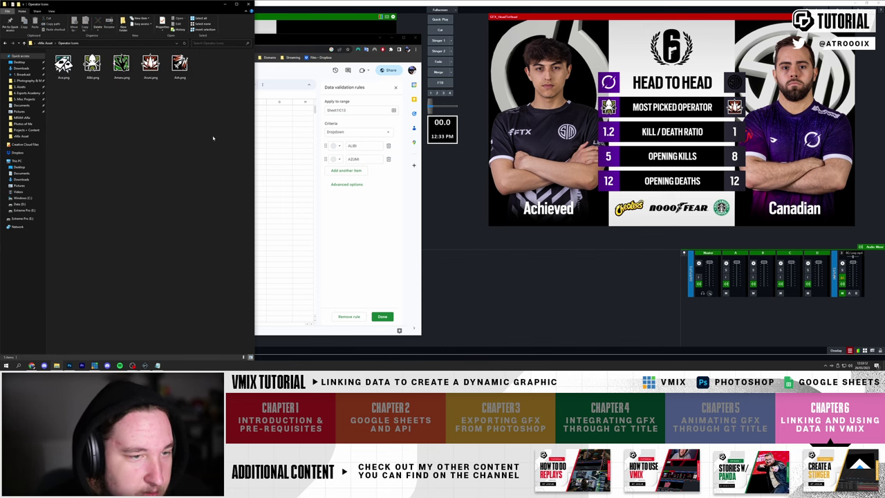
pyautogui.doubleClick(383, 158)
pyautogui.write('ARU')
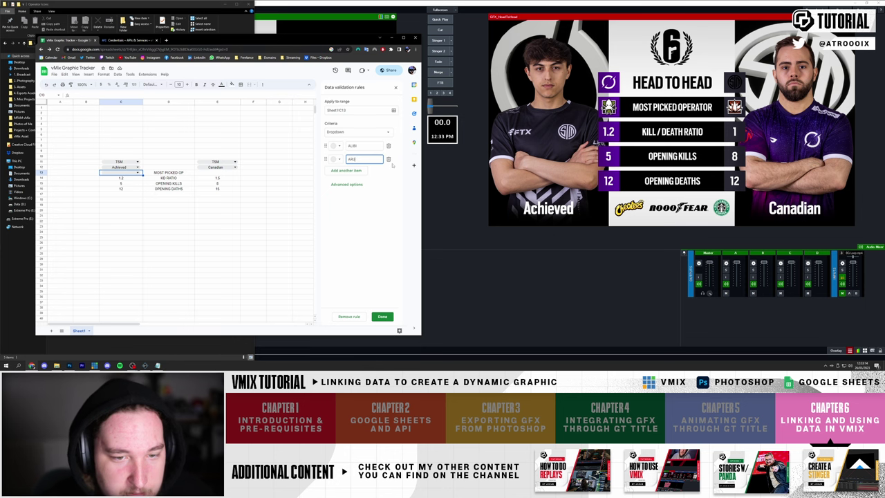
pyautogui.hotkey('alt', 'Tab')
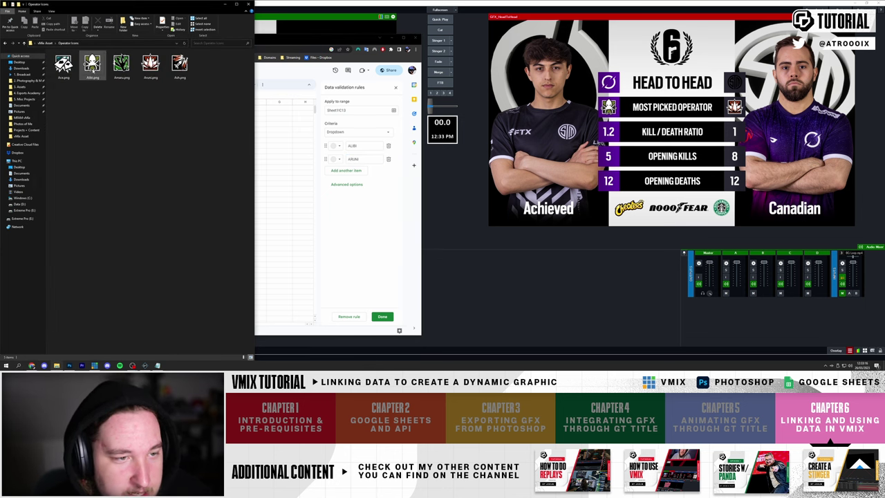
pyautogui.hotkey('alt', 'Tab')
# - Save the operator rule, set C13 to ALIBI, copy it to E13 and choose ARUNI
pyautogui.click(382, 316)
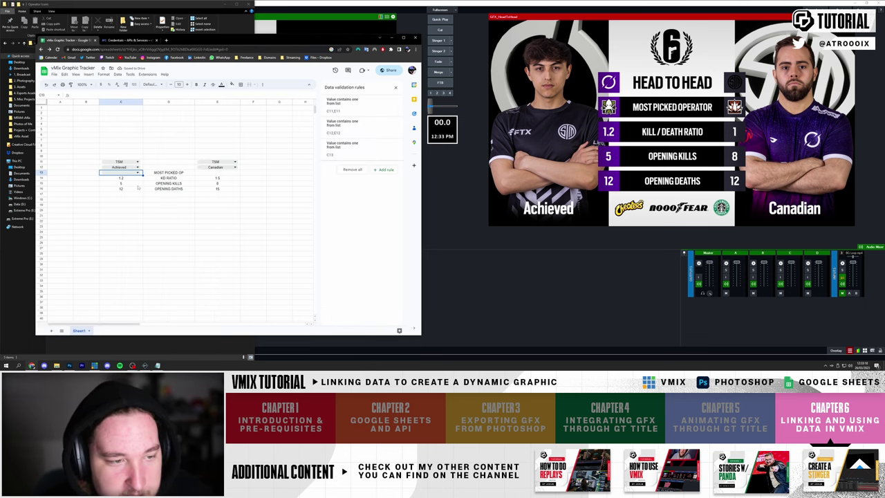
pyautogui.click(137, 172)
pyautogui.click(117, 188)
pyautogui.click(107, 183)
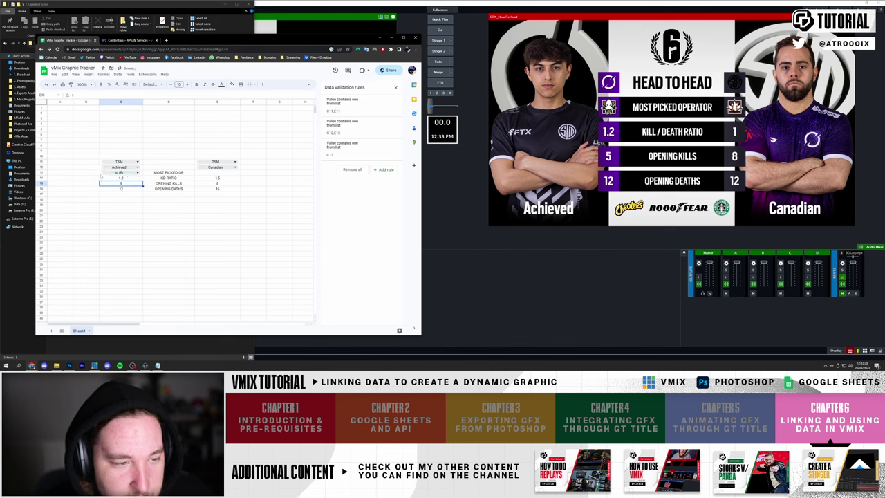
pyautogui.click(118, 172)
pyautogui.hotkey('ctrl', 'c')
pyautogui.click(216, 172)
pyautogui.hotkey('ctrl', 'v')
pyautogui.click(217, 227)
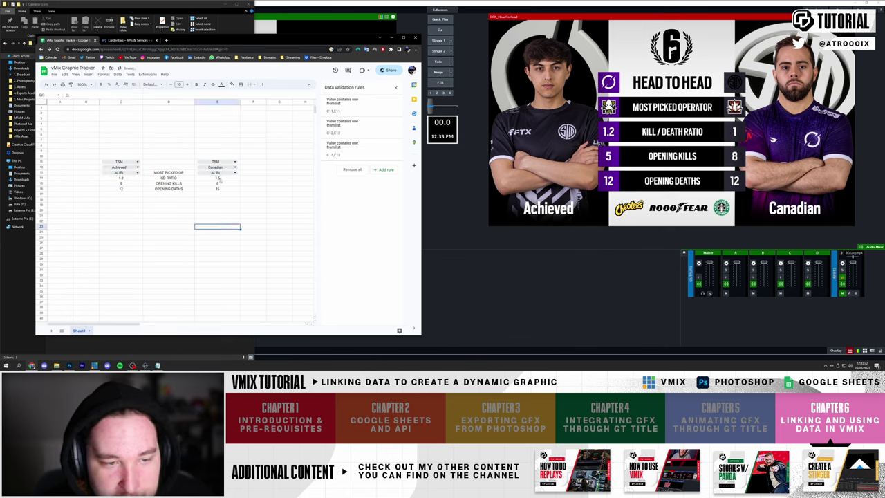
pyautogui.click(234, 172)
pyautogui.click(216, 188)
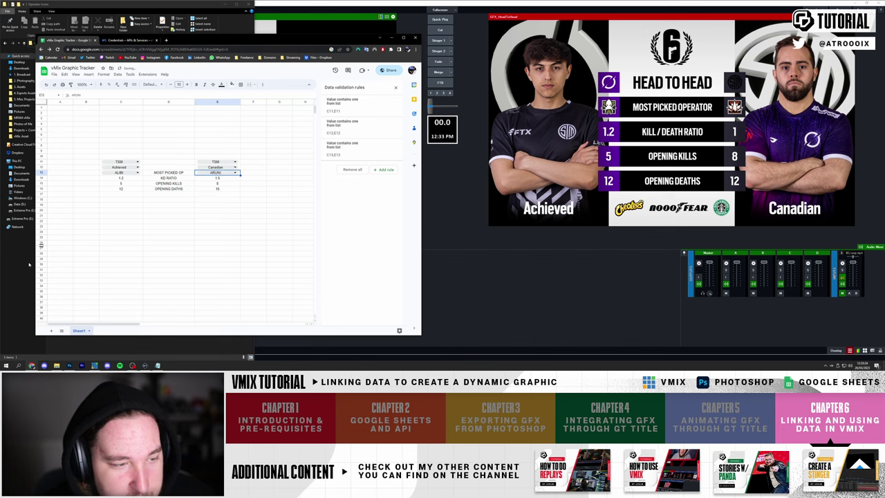
# - Edit the operator dropdown rule to add ASH as a third option and save it
pyautogui.click(29, 264)
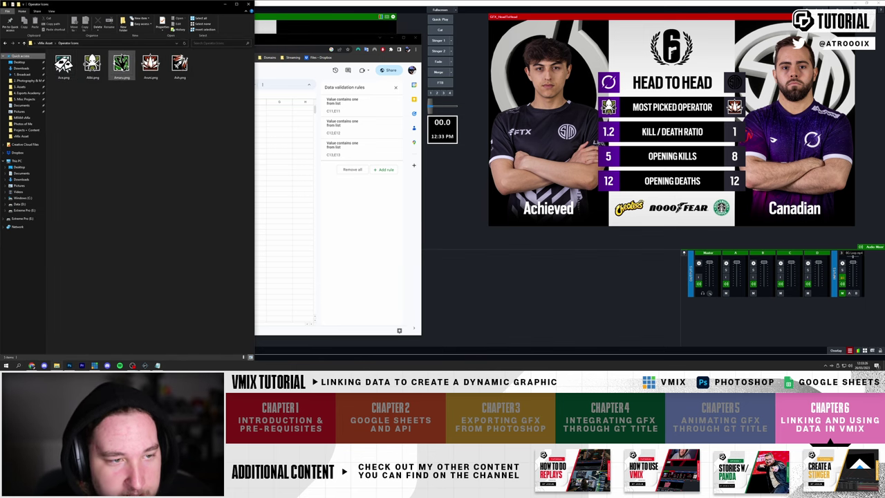
pyautogui.hotkey('alt', 'Tab')
pyautogui.click(235, 173)
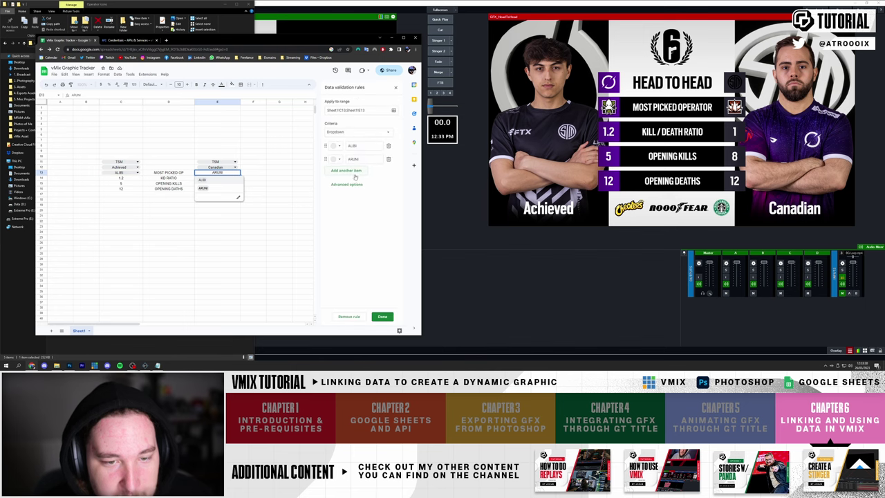
pyautogui.click(351, 170)
pyautogui.write('ASH')
pyautogui.click(360, 184)
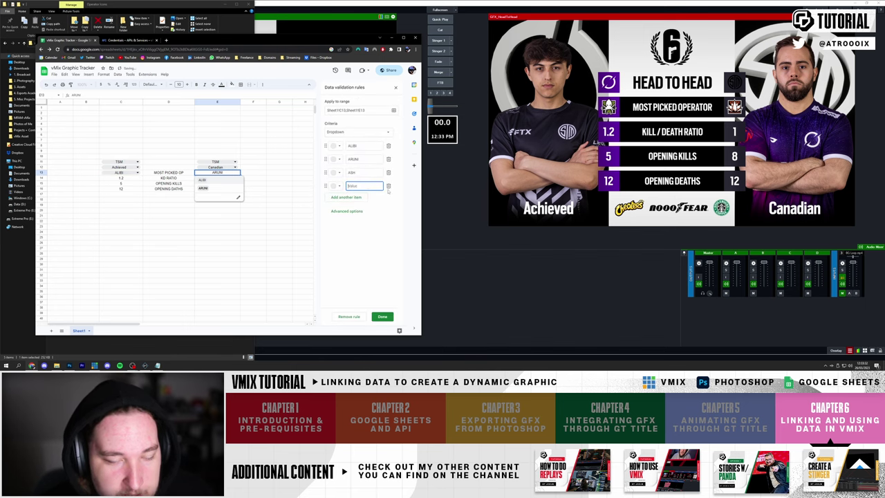
pyautogui.write('J')
pyautogui.press('BackSpace')
pyautogui.hotkey('alt', 'Tab')
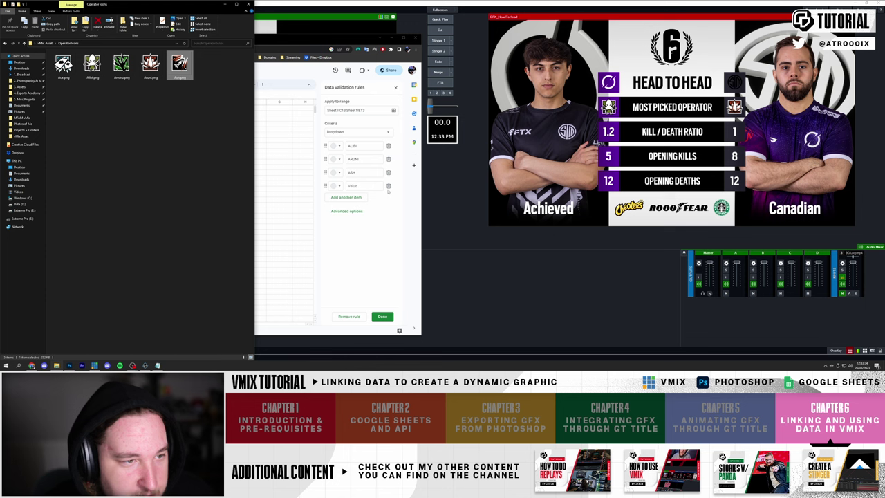
pyautogui.click(388, 192)
pyautogui.click(382, 316)
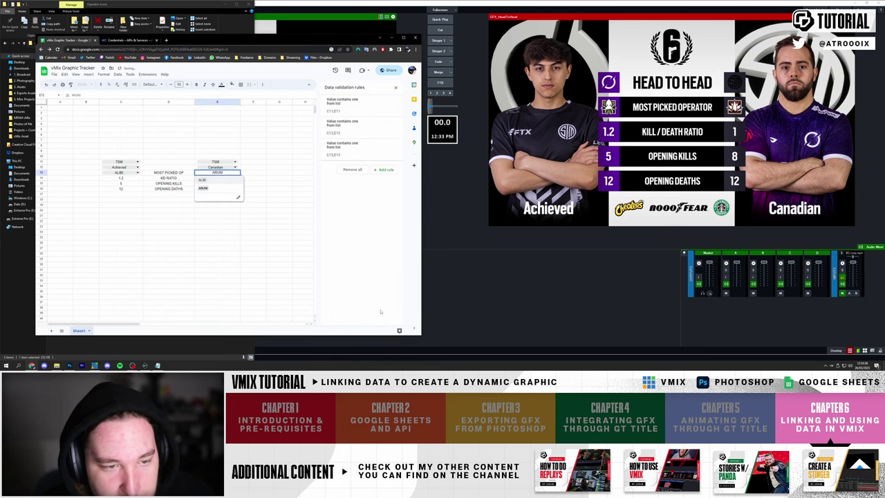
# - Set the left player's operator in C13 to ACE
pyautogui.click(137, 172)
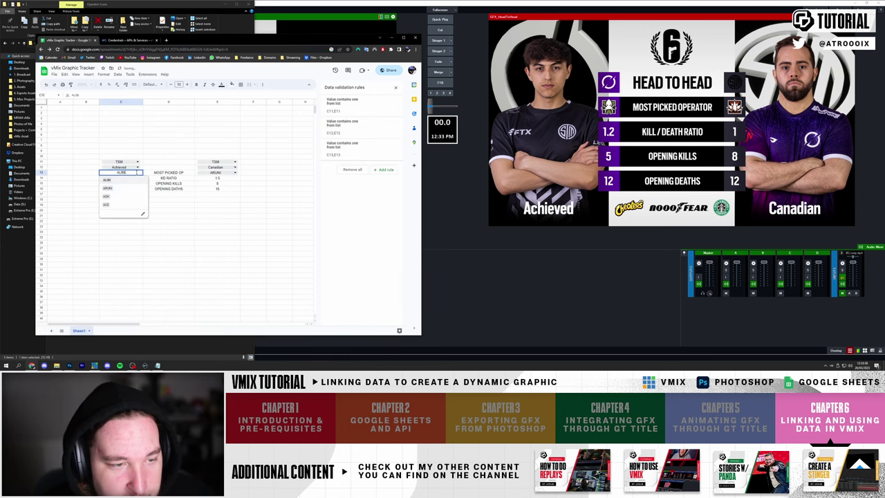
pyautogui.click(107, 196)
pyautogui.click(131, 172)
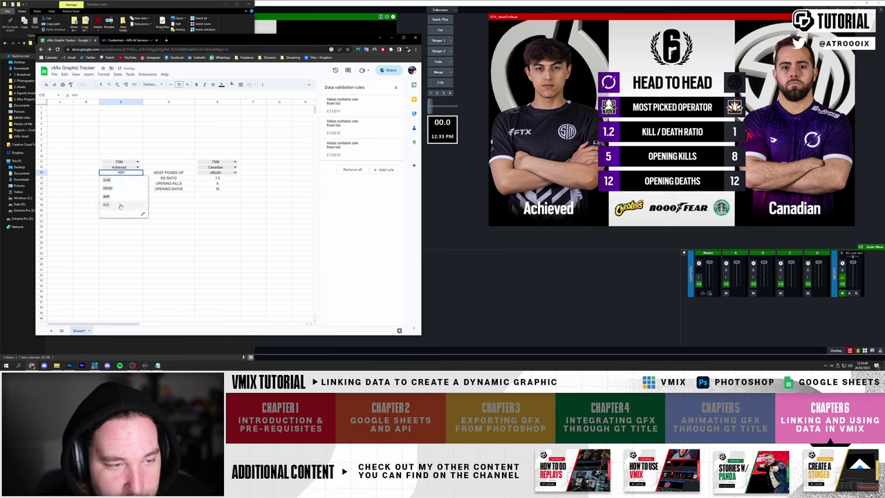
pyautogui.click(124, 205)
pyautogui.click(279, 222)
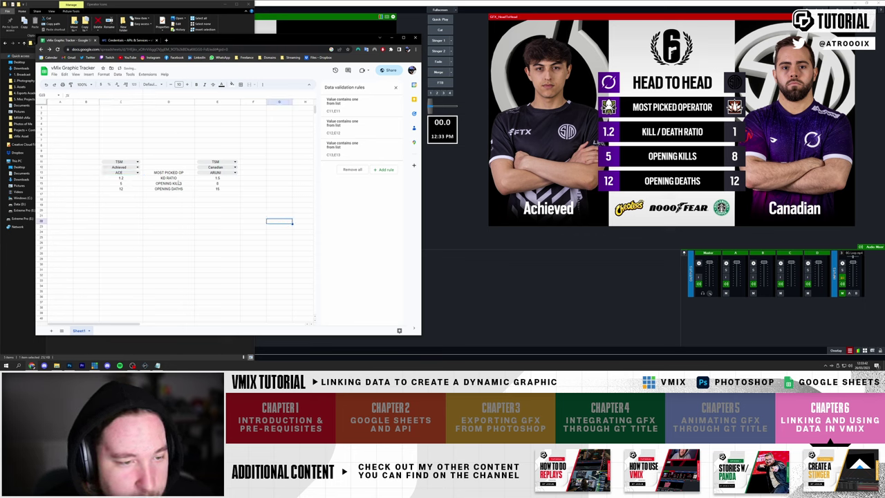
# - Shade both players' stat cells light green
pyautogui.moveTo(118, 162); pyautogui.dragTo(127, 175)
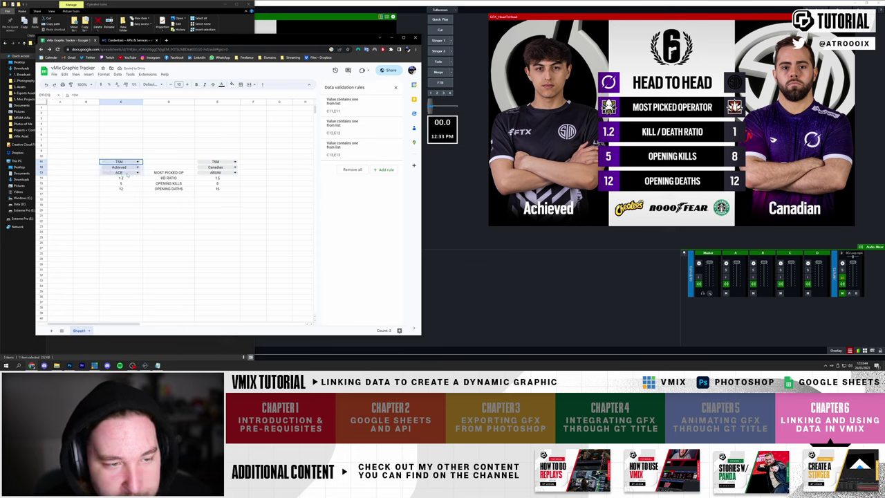
pyautogui.moveTo(216, 162); pyautogui.dragTo(216, 173)
pyautogui.moveTo(121, 178); pyautogui.dragTo(121, 188)
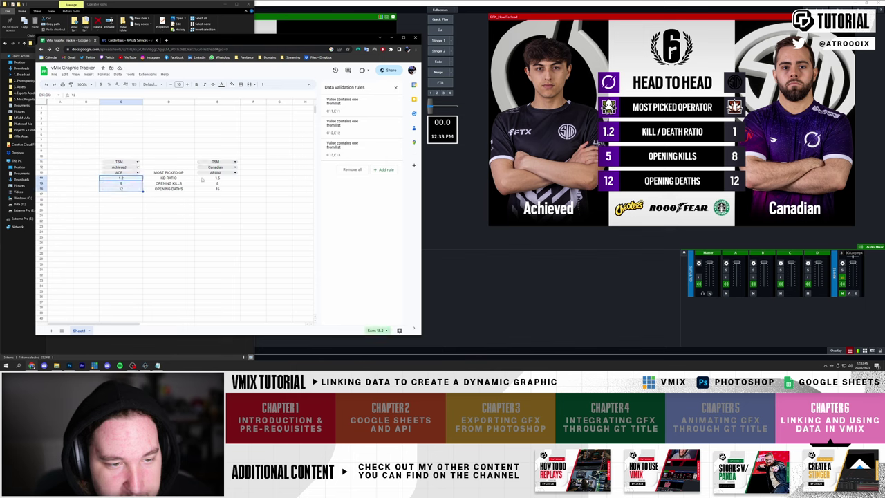
pyautogui.moveTo(202, 179); pyautogui.dragTo(217, 188)
pyautogui.keyDown('ctrl'); pyautogui.click(132, 180); pyautogui.keyUp('ctrl')
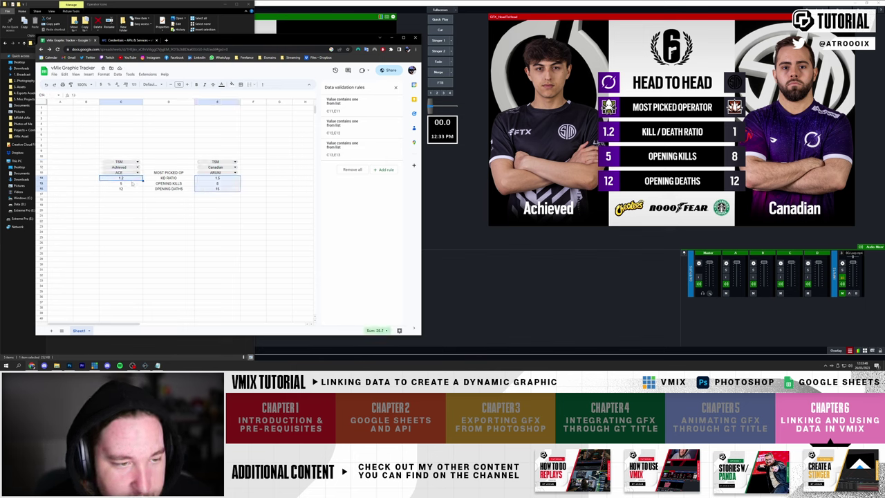
pyautogui.moveTo(132, 183); pyautogui.dragTo(125, 188)
pyautogui.click(232, 85)
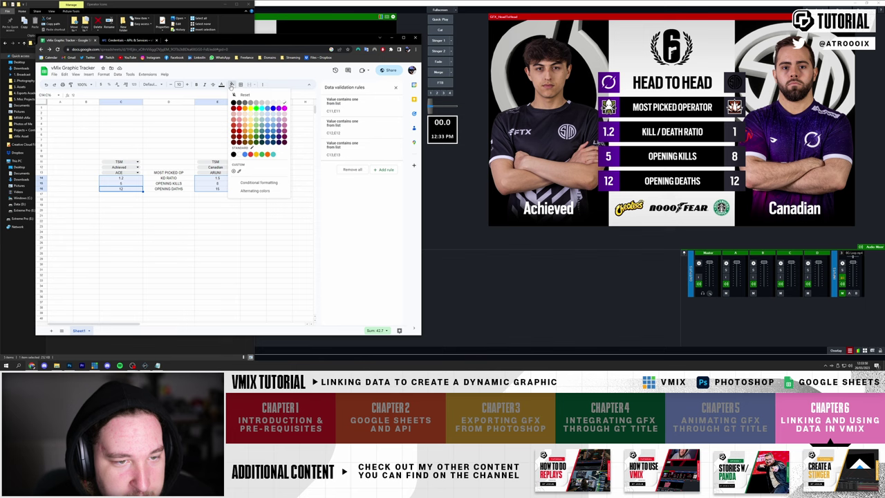
pyautogui.click(261, 114)
# - Shade the dropdown cells C11:C13 and E11:E13 light green
pyautogui.moveTo(121, 162); pyautogui.dragTo(121, 173)
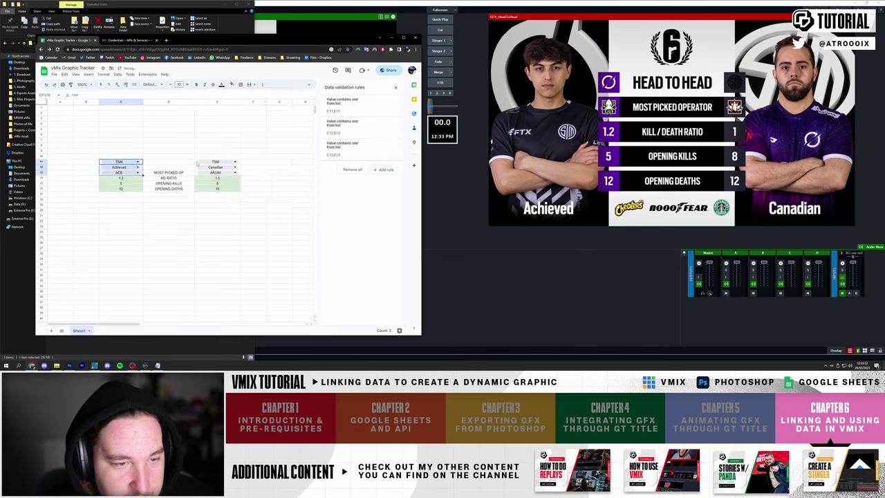
pyautogui.moveTo(207, 173); pyautogui.dragTo(197, 163)
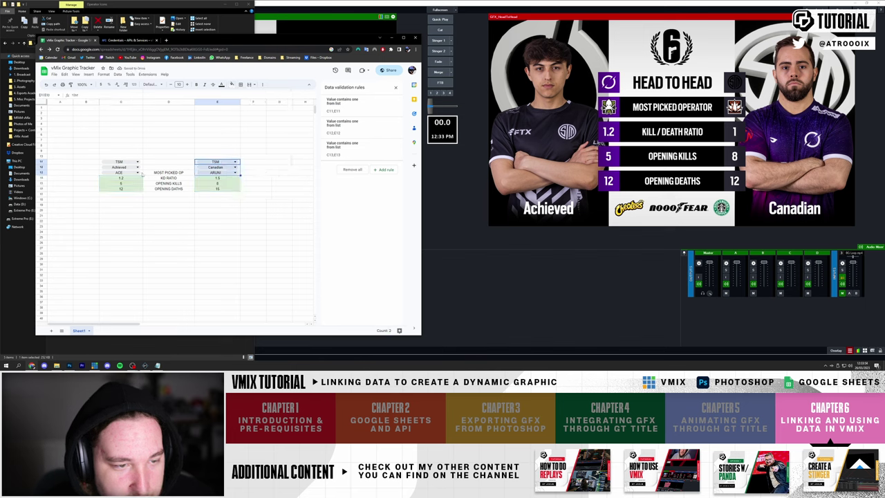
pyautogui.moveTo(141, 174); pyautogui.dragTo(125, 162)
pyautogui.click(232, 84)
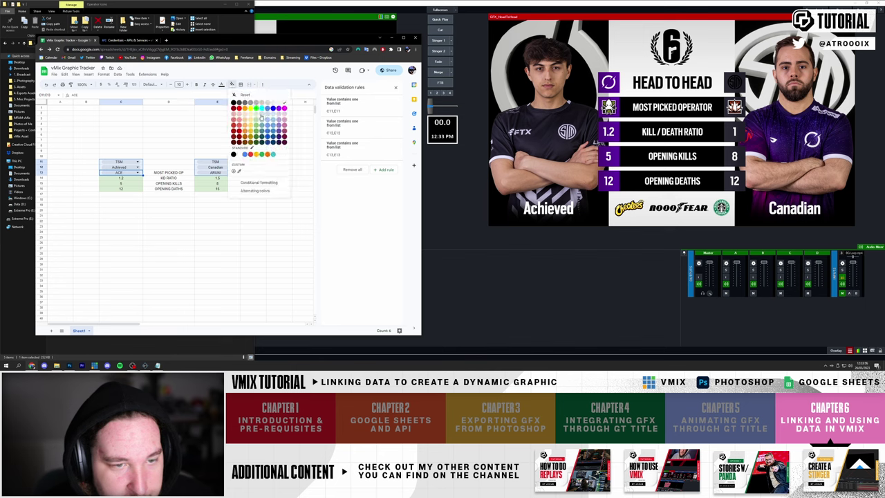
pyautogui.click(261, 118)
pyautogui.click(168, 145)
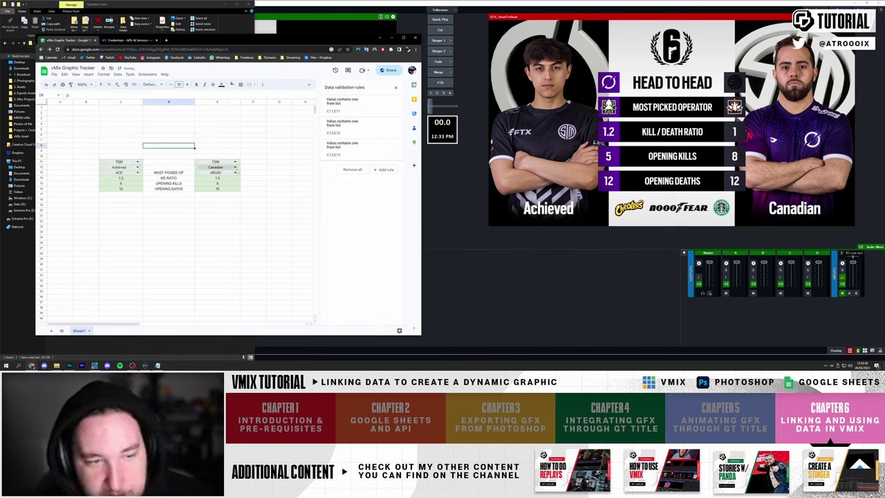
pyautogui.click(123, 162)
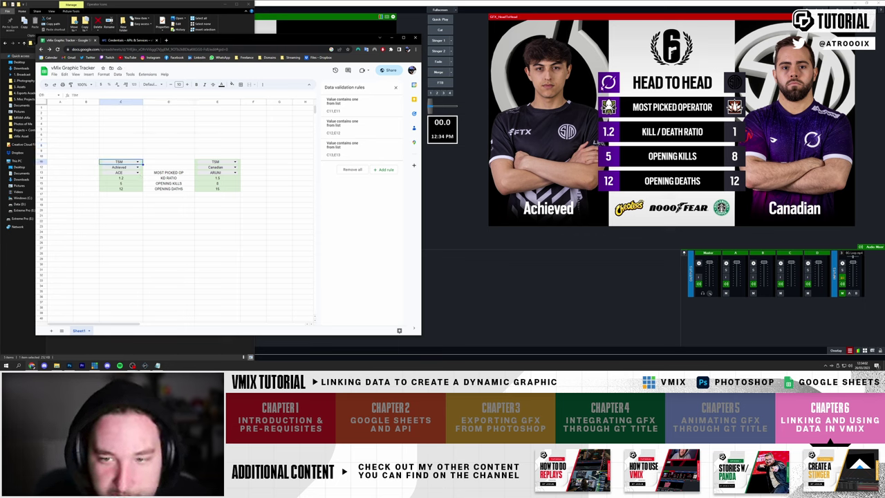
pyautogui.click(121, 136)
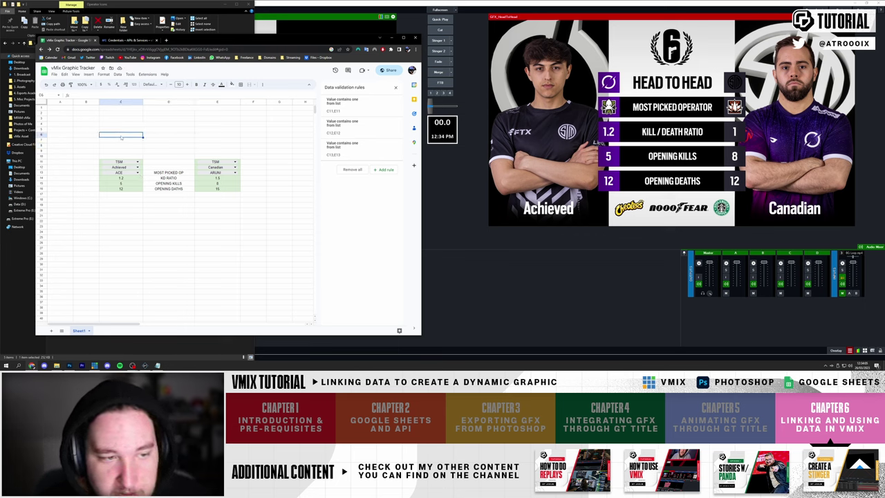
# - Close the data validation panel and add a new sheet named 'Linking'
pyautogui.click(396, 88)
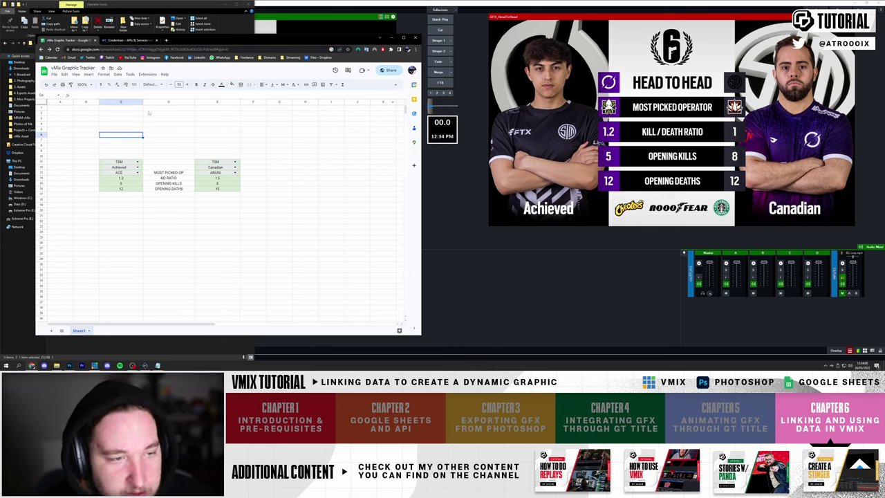
pyautogui.click(119, 206)
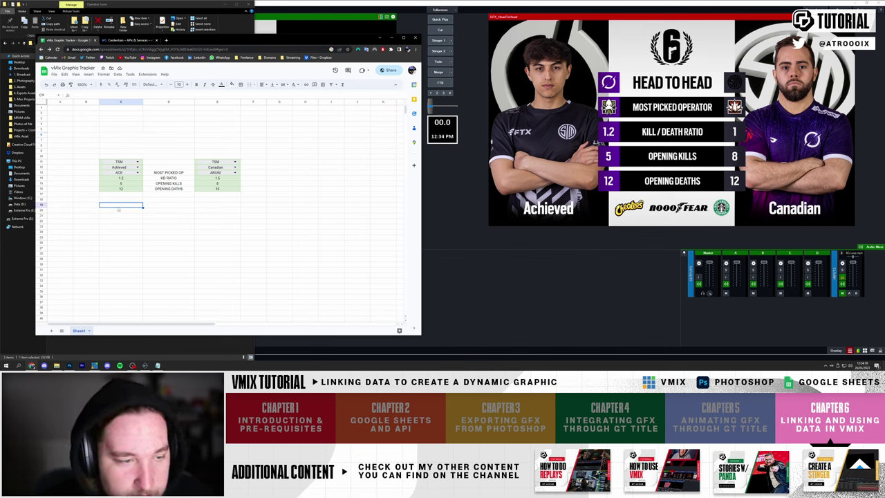
pyautogui.click(51, 331)
pyautogui.doubleClick(102, 331)
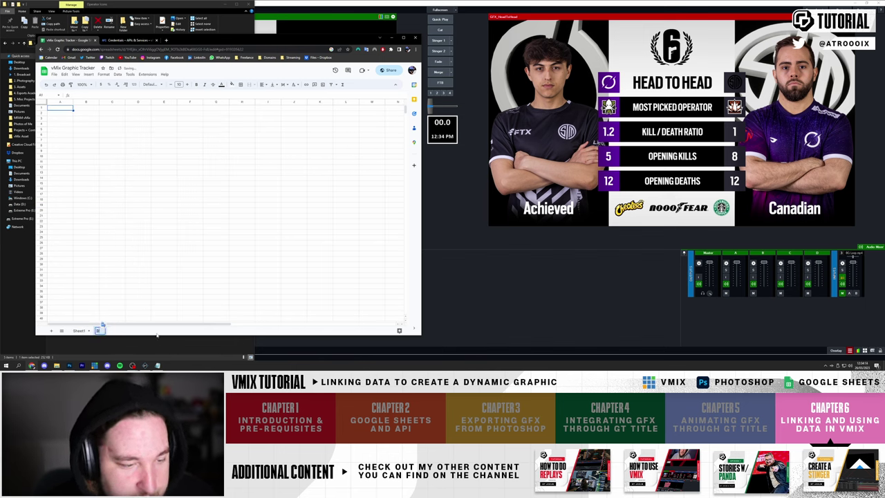
pyautogui.write('Linking')
pyautogui.press('Return')
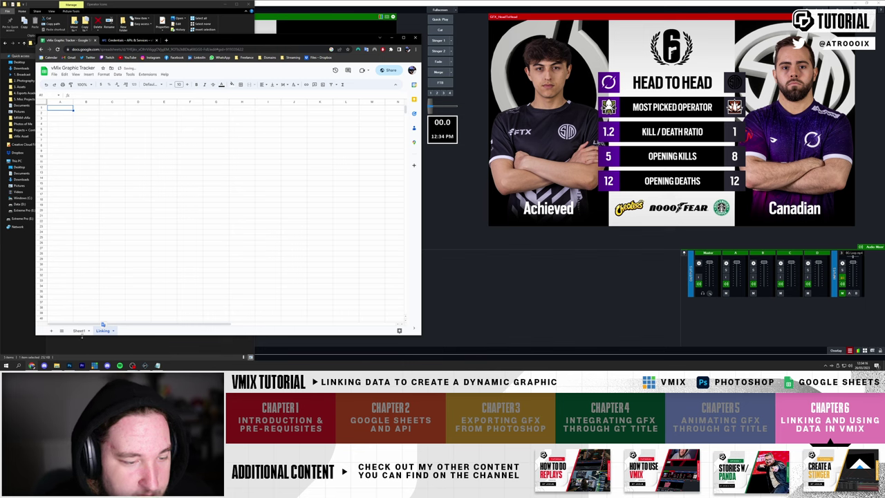
# - Enter 'Folder Path' labels in cells B2, B3 and B4
pyautogui.click(85, 113)
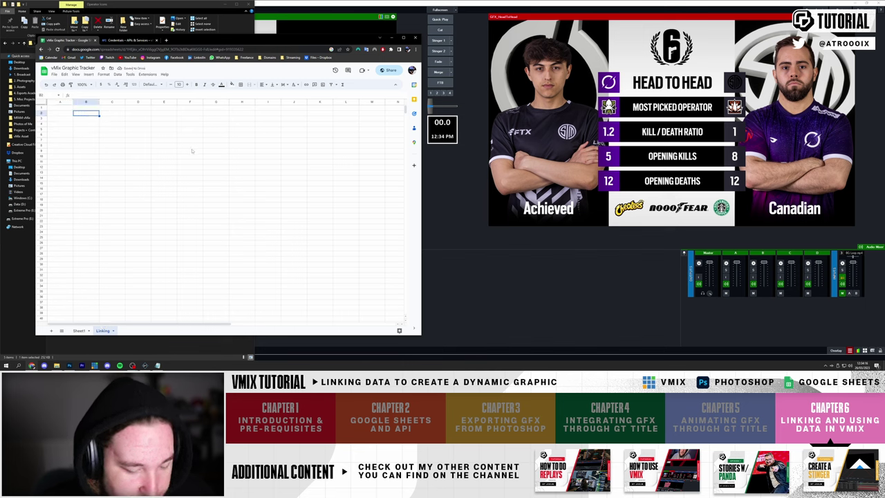
pyautogui.write('=')
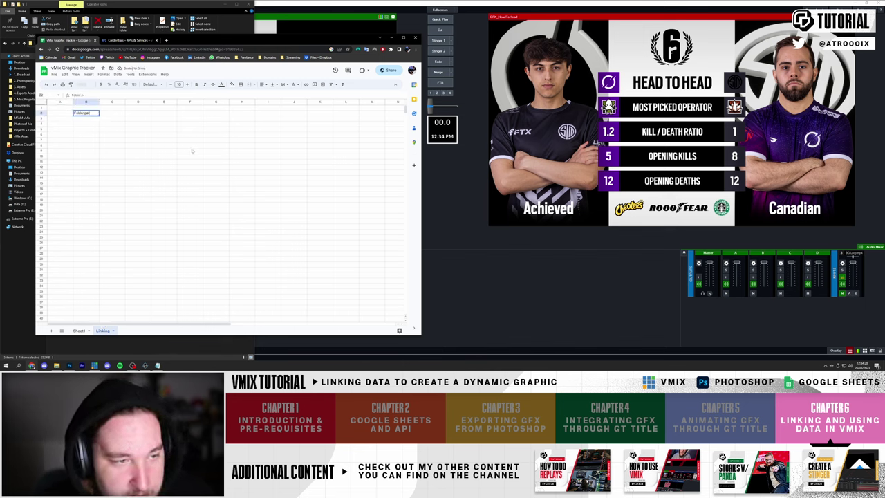
pyautogui.write('older p')
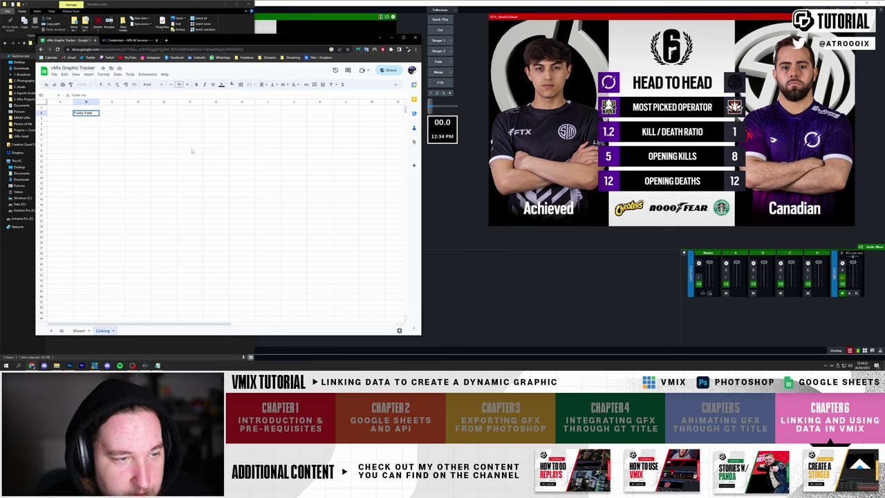
pyautogui.press('Return')
pyautogui.write('Folder Path')
pyautogui.press('Return')
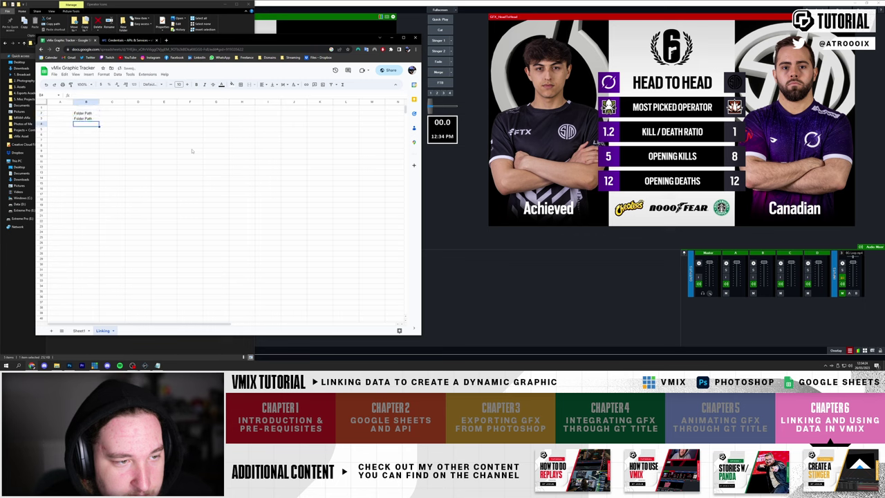
pyautogui.write('Folder Path')
pyautogui.press('Return')
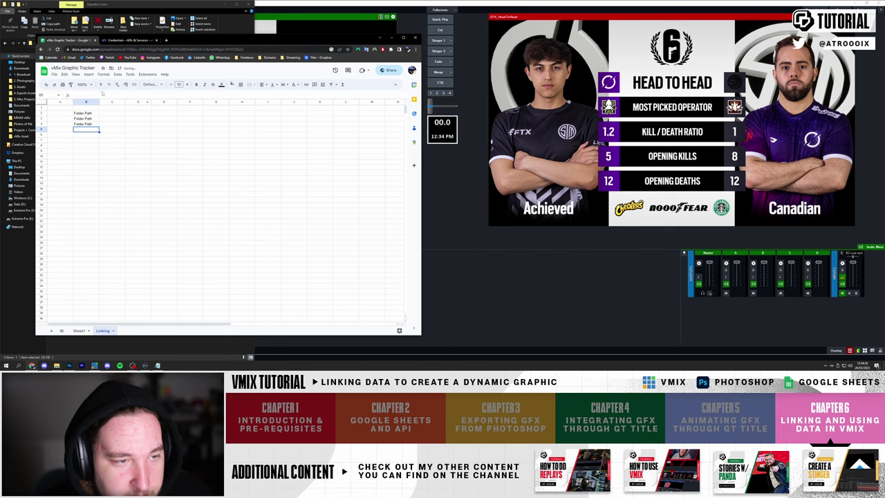
# - Make the labels read Folder Path Team, Folder Path Player and Folder Path Operator
pyautogui.click(79, 330)
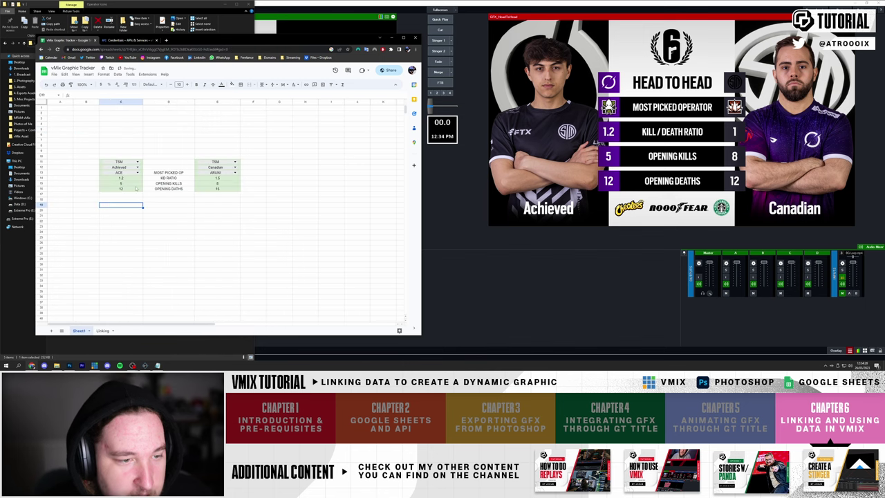
pyautogui.click(128, 162)
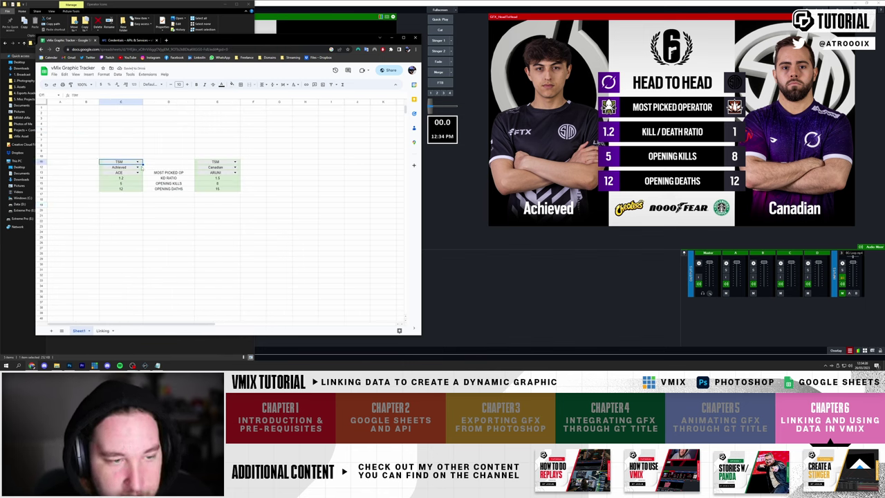
pyautogui.click(141, 167)
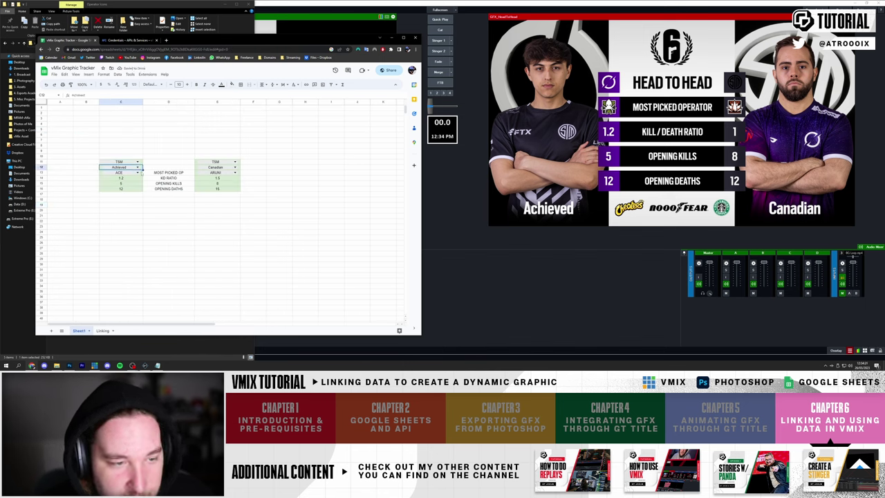
pyautogui.rightClick(102, 331)
pyautogui.click(98, 167)
pyautogui.click(90, 113)
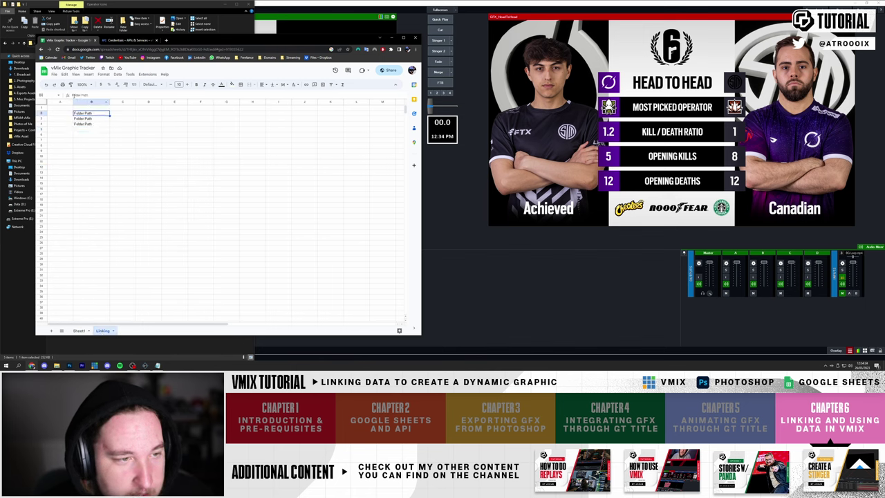
pyautogui.doubleClick(103, 119)
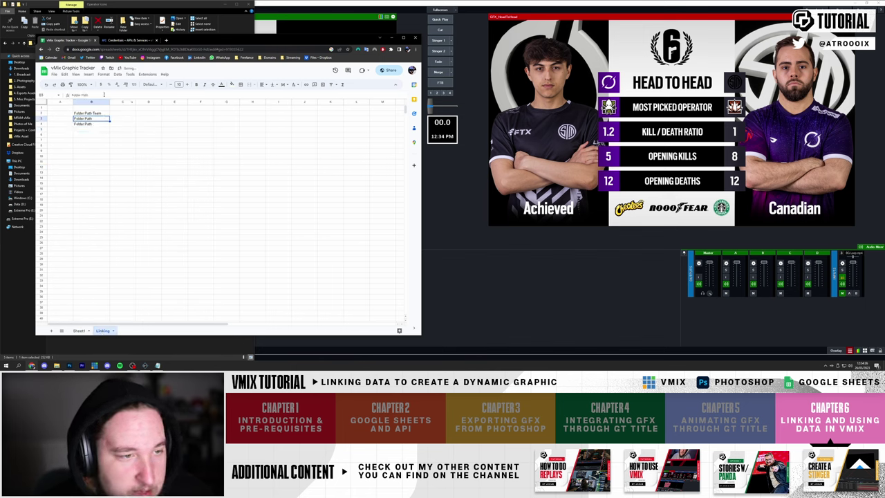
pyautogui.write('F')
pyautogui.write('layer')
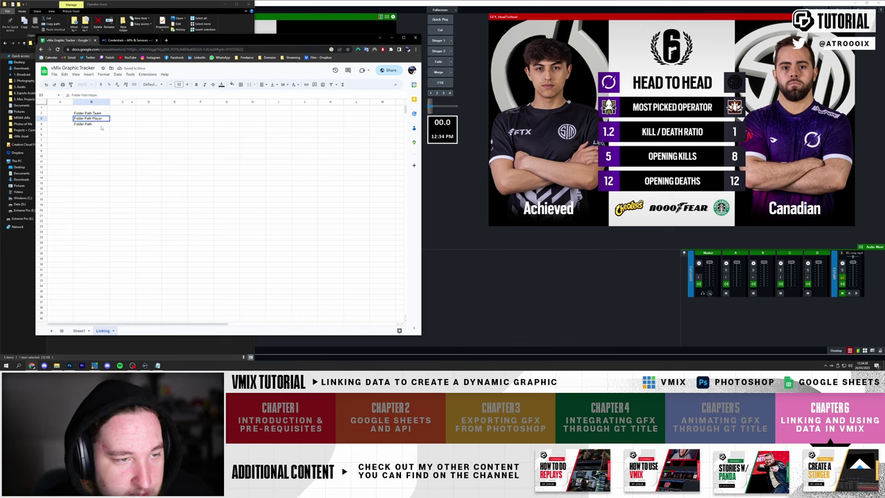
pyautogui.press('Return')
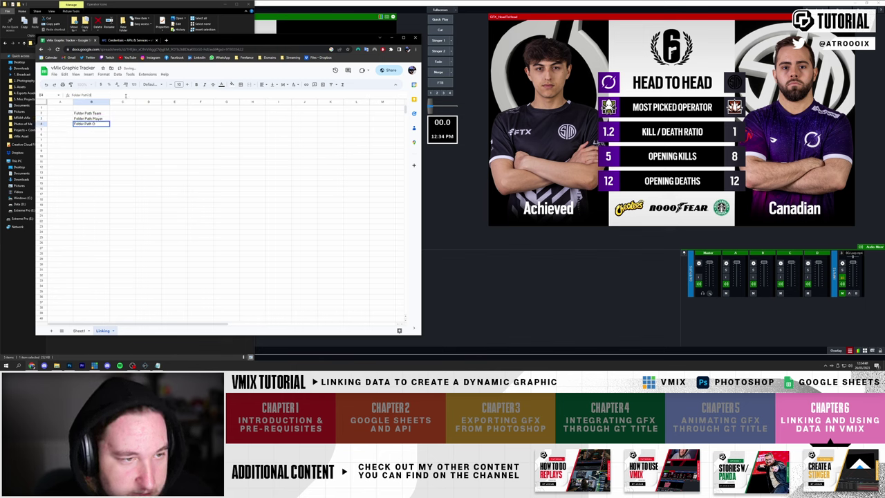
pyautogui.write('Operator')
pyautogui.press('Return')
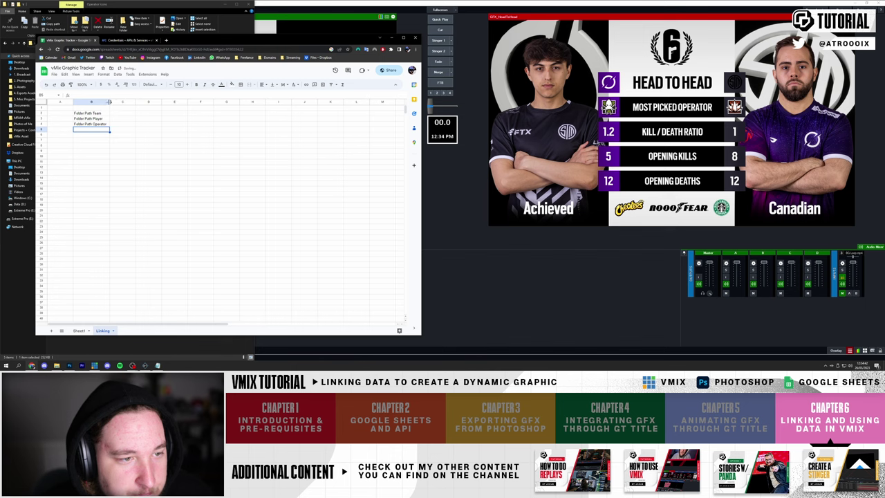
# - Widen columns B and C and centre the three Folder Path labels
pyautogui.moveTo(109, 102); pyautogui.dragTo(89, 124)
pyautogui.click(263, 84)
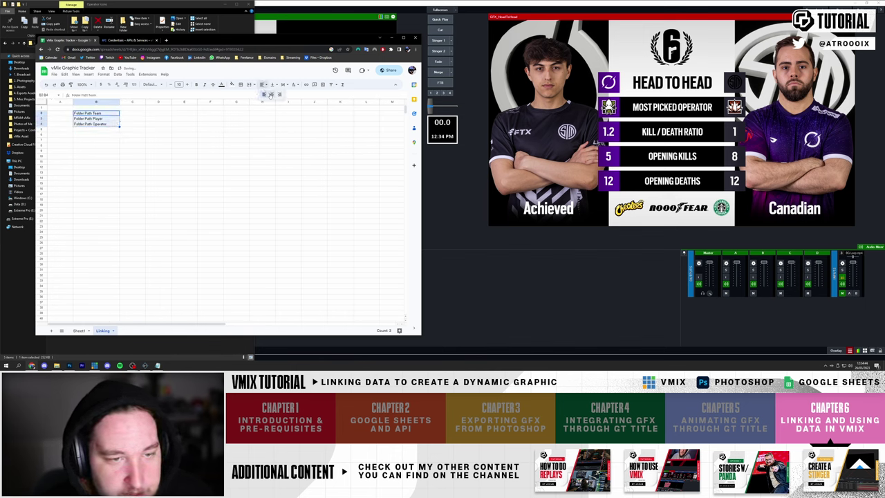
pyautogui.click(271, 96)
pyautogui.click(158, 145)
pyautogui.click(104, 113)
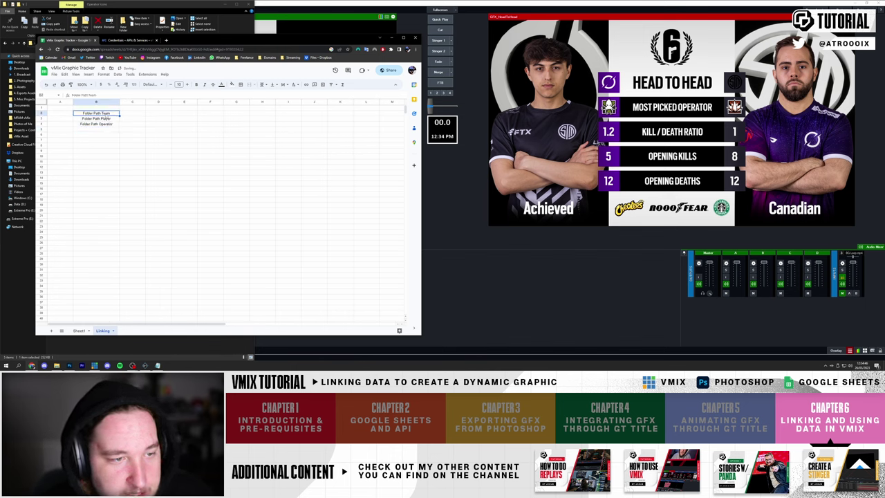
pyautogui.click(134, 113)
pyautogui.moveTo(146, 102); pyautogui.dragTo(171, 124)
# - Fill cells C2:C4 with light green
pyautogui.click(235, 85)
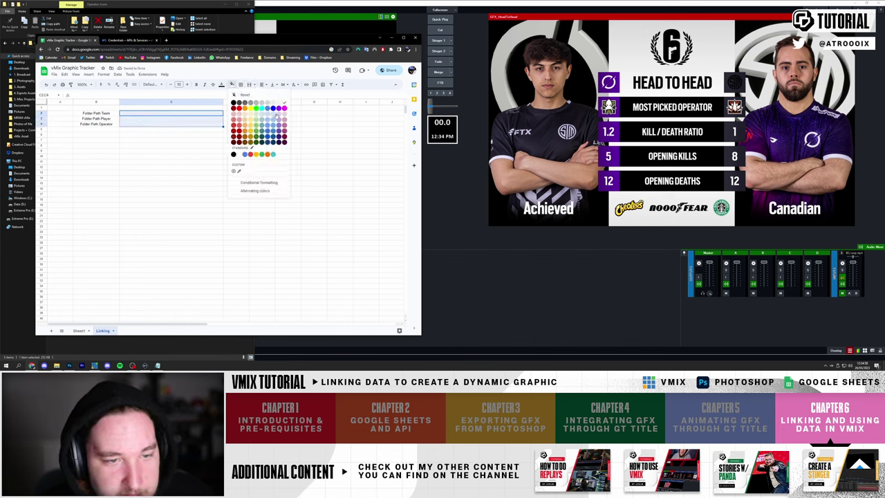
pyautogui.click(255, 118)
pyautogui.click(158, 145)
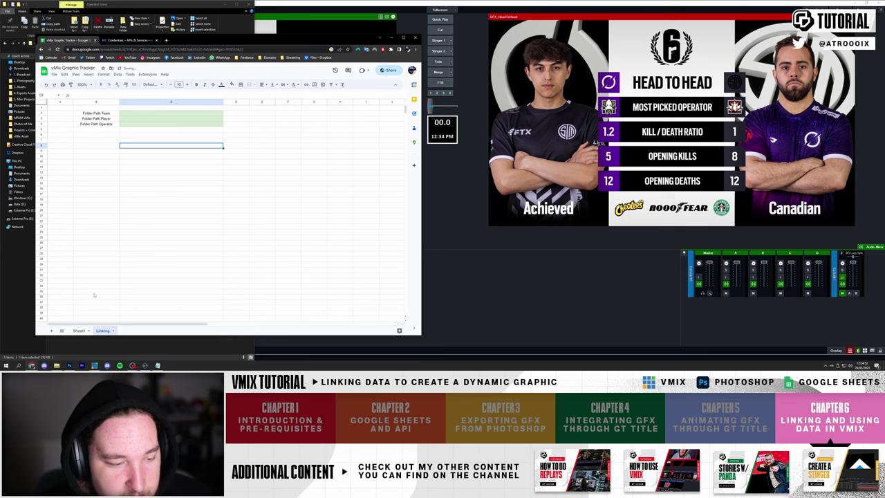
# - Bring up the asset folders window, shrink it and go up to the vMix Asset folder
pyautogui.click(56, 365)
pyautogui.moveTo(123, 4); pyautogui.dragTo(445, 66)
pyautogui.hotkey('alt', 'Left')
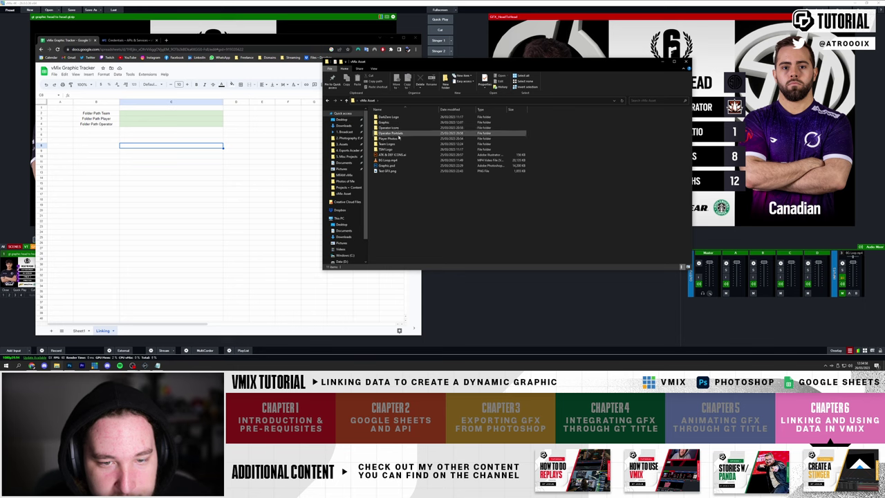
# - Paste the Operator Icons folder path into C4
pyautogui.doubleClick(398, 128)
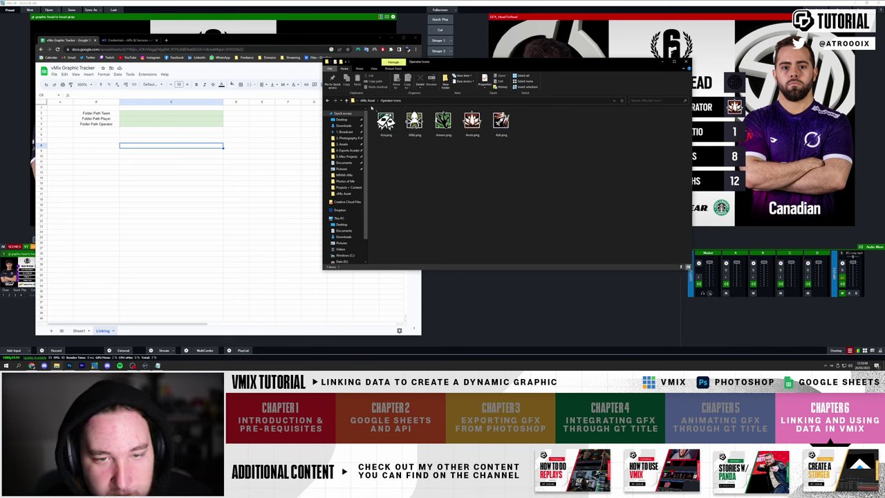
pyautogui.click(430, 101)
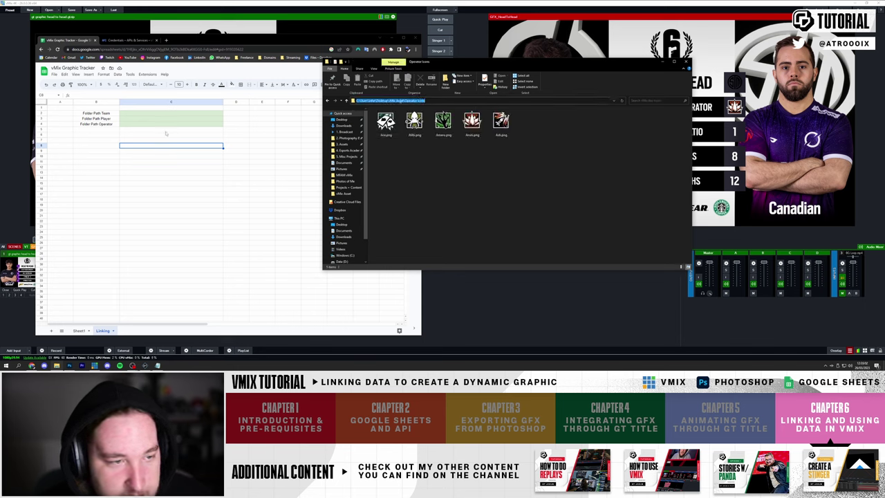
pyautogui.click(128, 125)
pyautogui.write('C:\\Users\\rfer\\Desktop\\vMix Asset\\Operator Icons')
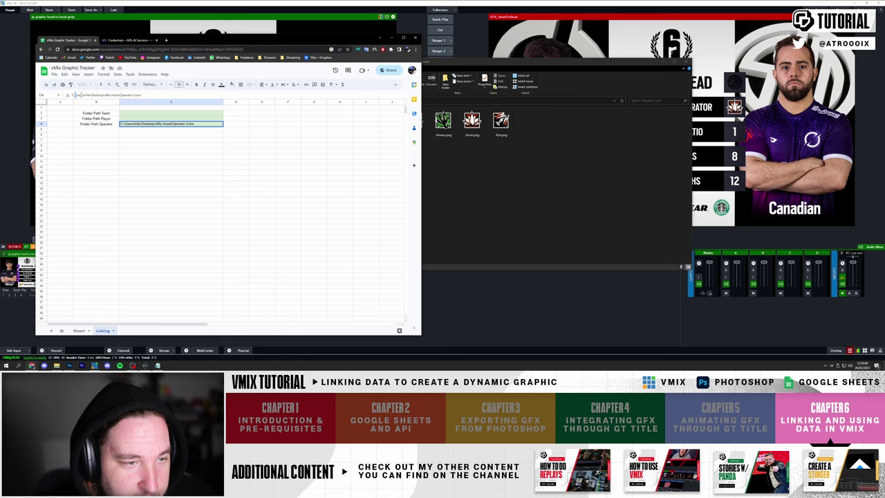
pyautogui.click(193, 137)
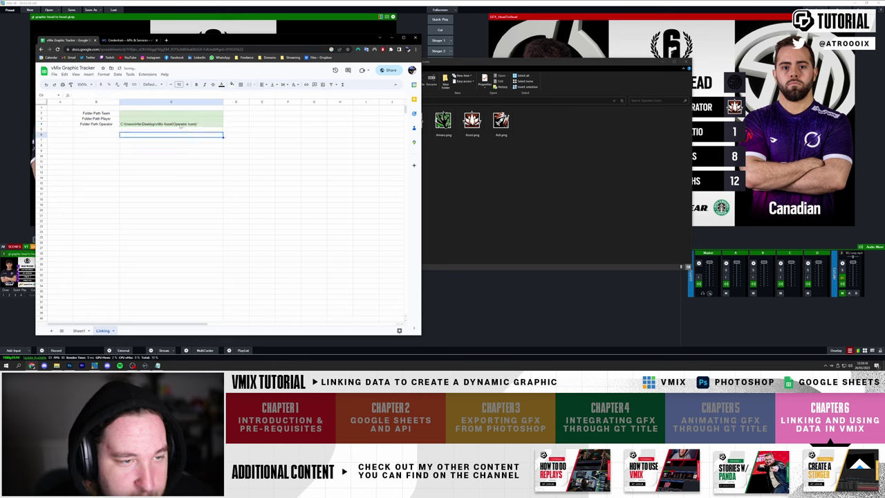
pyautogui.click(181, 125)
pyautogui.hotkey('alt', 'Tab')
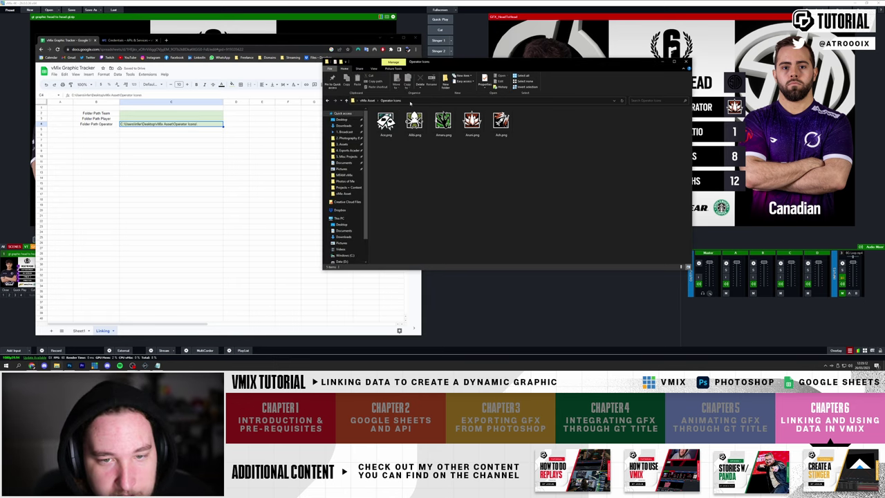
# - Paste the Player Photos folder path into C3
pyautogui.click(383, 101)
pyautogui.doubleClick(401, 141)
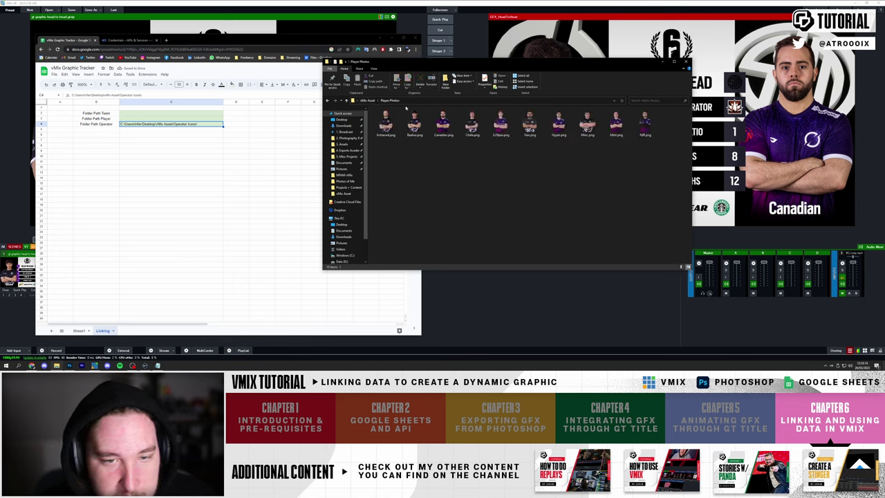
pyautogui.click(171, 118)
pyautogui.write('C:\\Users\\info\\Desktop\\vMix Asset\\Player Photos')
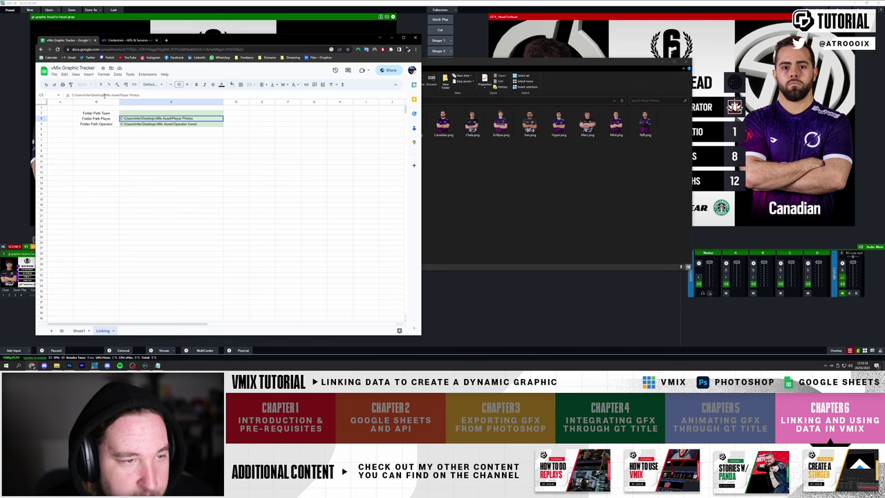
pyautogui.click(171, 135)
# - Paste the Team Logos folder path into C2
pyautogui.hotkey('alt', 'Tab')
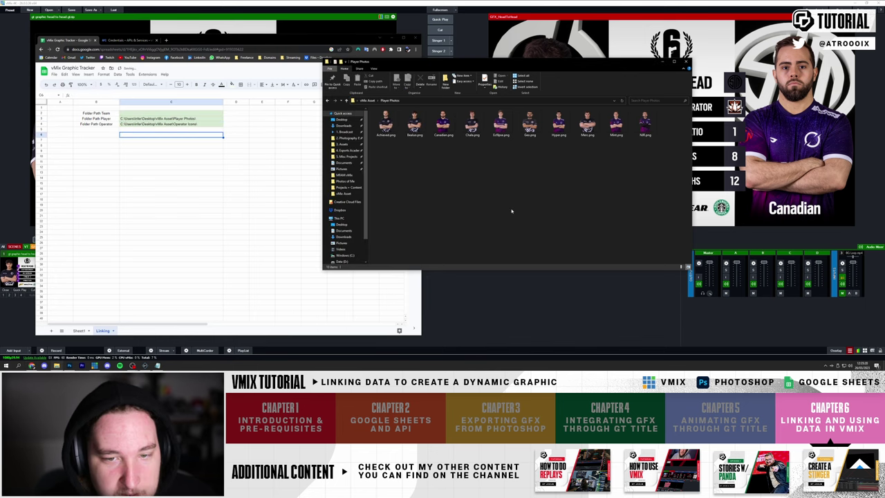
pyautogui.click(367, 101)
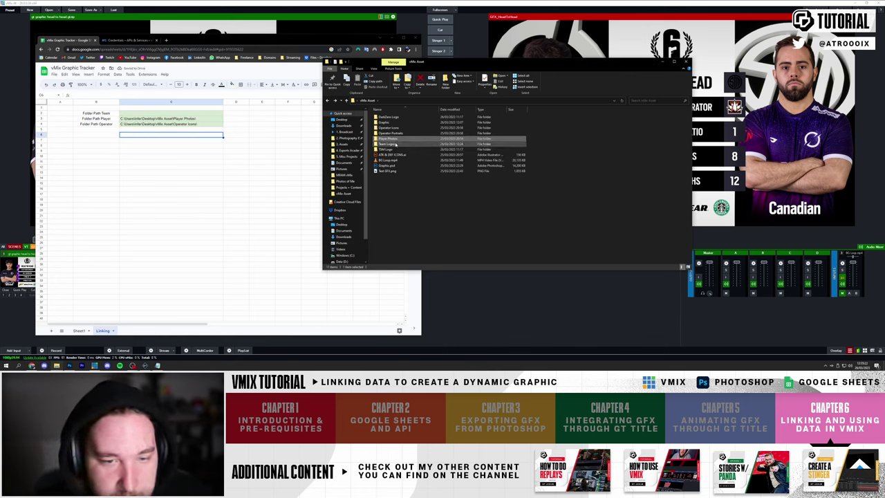
pyautogui.doubleClick(408, 144)
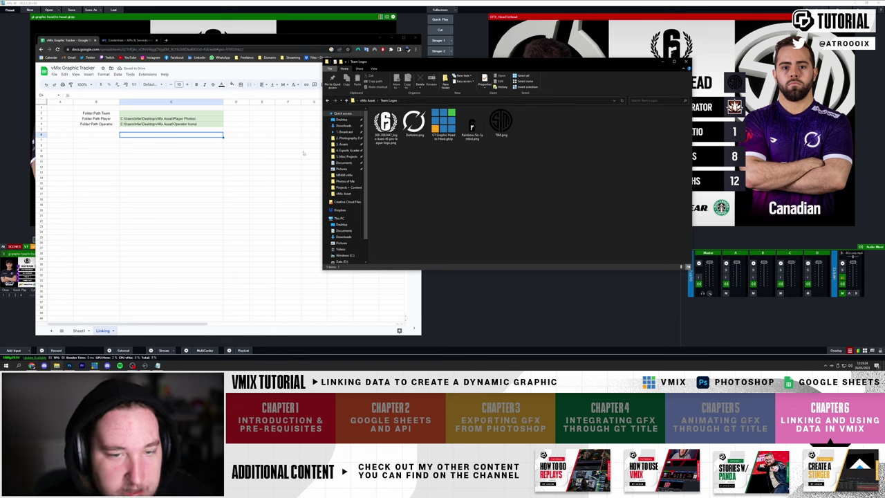
pyautogui.hotkey('alt', 'Up')
pyautogui.click(126, 111)
pyautogui.write('C:\\Users\\Infer\\Desktop\\vMix Asset\\Team Logos')
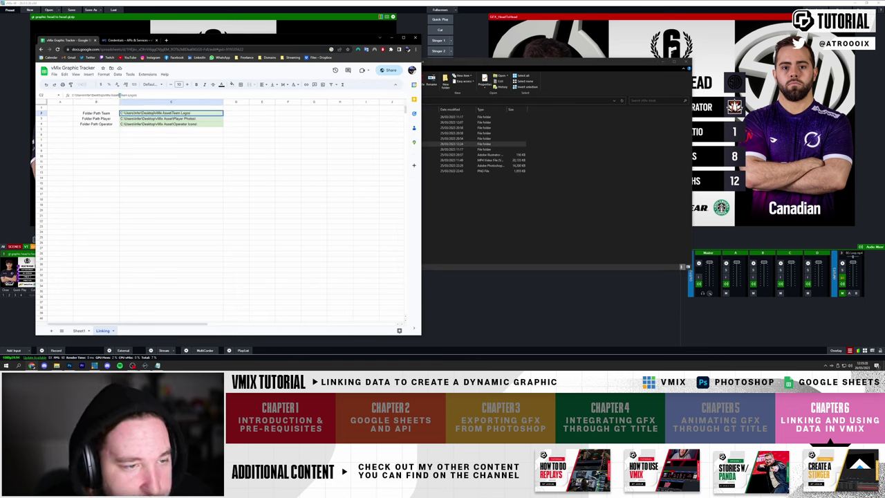
pyautogui.click(206, 149)
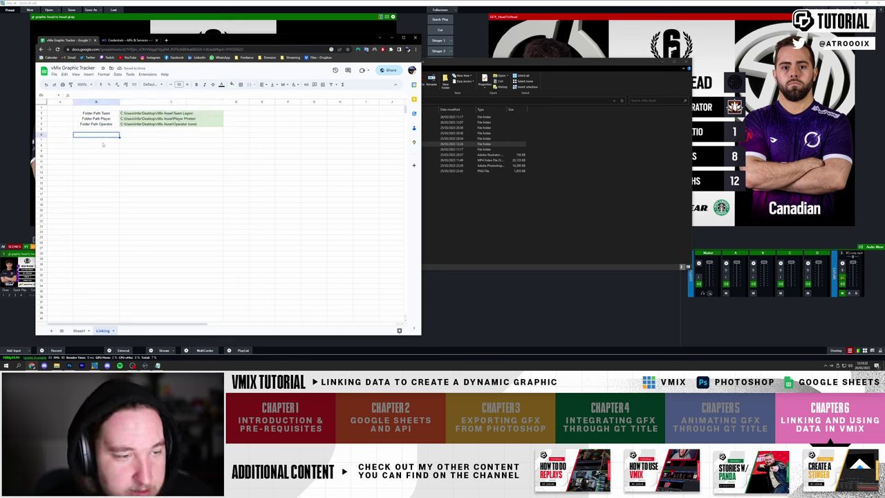
pyautogui.click(79, 330)
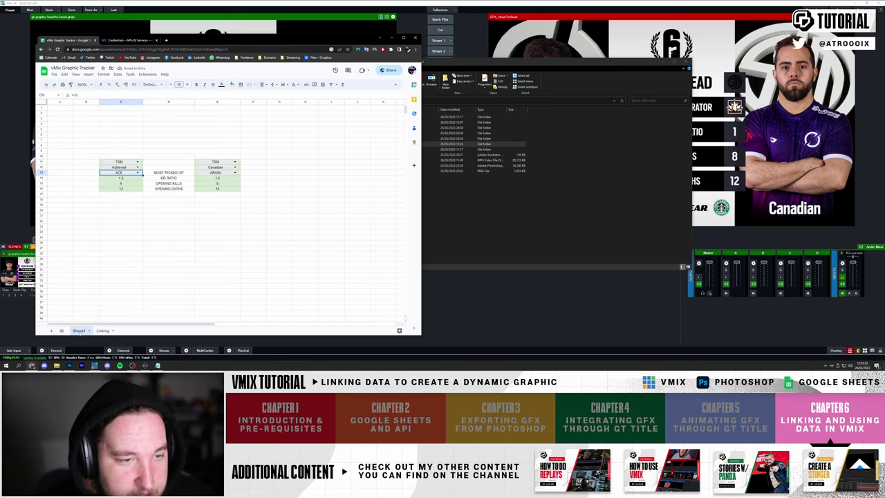
# - In the head-to-head Title Editor's Images tab, open Data Source for PLAYER RIGHT.Source
pyautogui.click(104, 161)
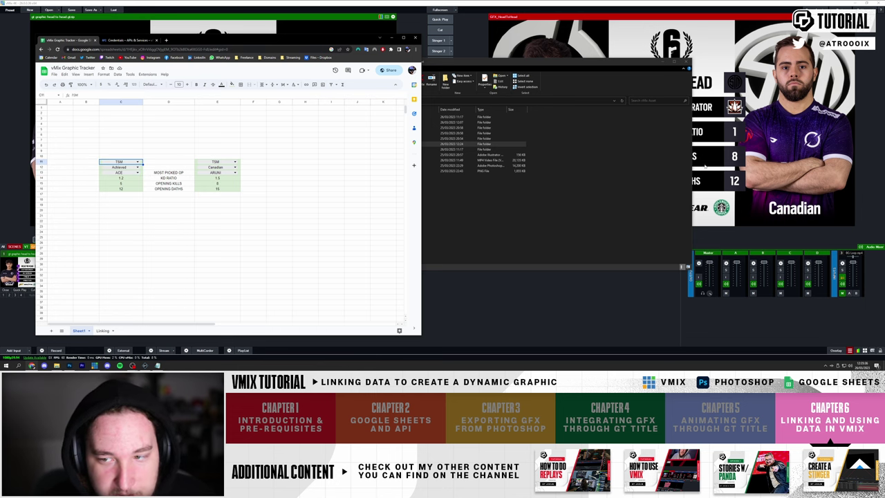
pyautogui.click(515, 299)
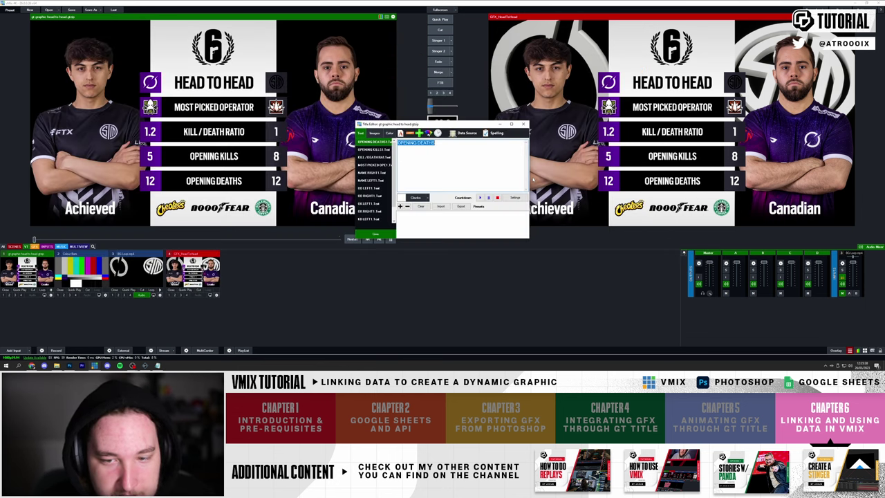
pyautogui.click(374, 132)
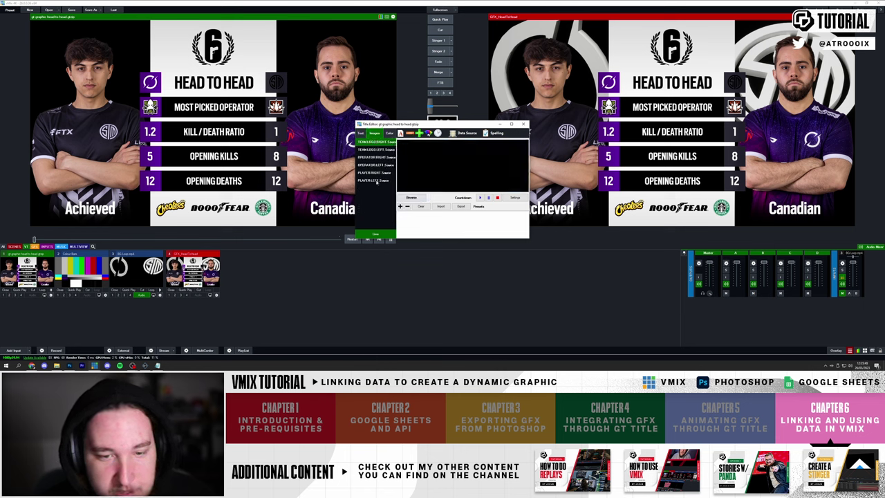
pyautogui.click(374, 180)
pyautogui.click(377, 171)
pyautogui.click(467, 133)
pyautogui.moveTo(413, 125); pyautogui.dragTo(258, 116)
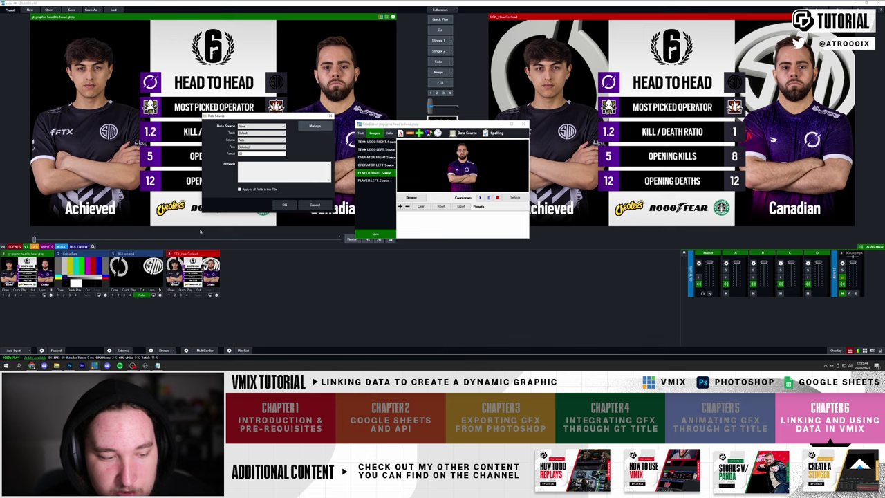
# - Move the vMix Asset folder window aside and bring back the Graphic Tracker spreadsheet
pyautogui.click(44, 365)
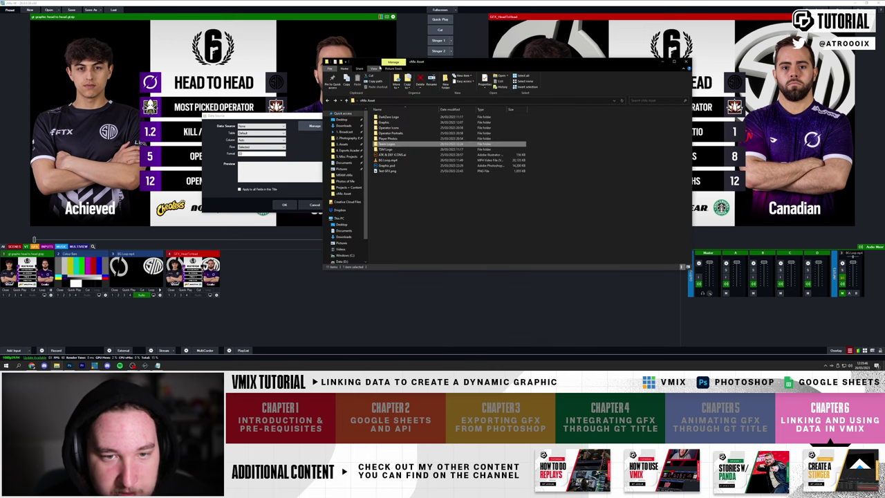
pyautogui.moveTo(375, 62); pyautogui.dragTo(611, 120)
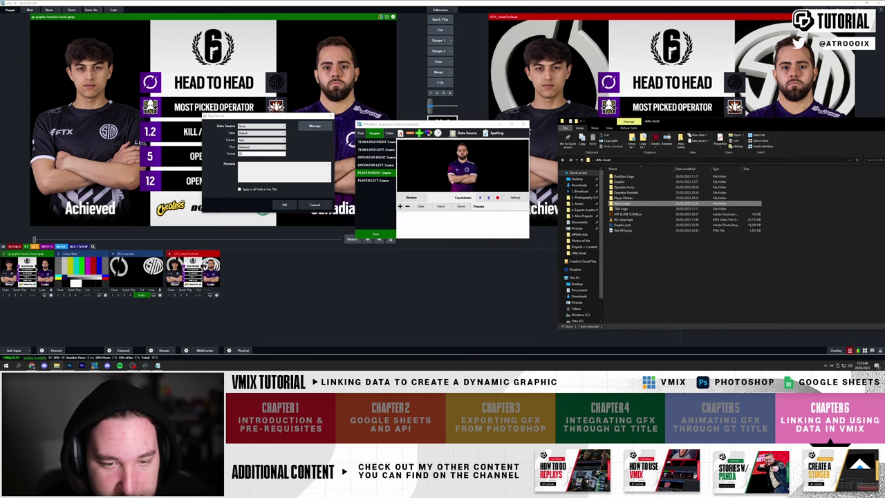
pyautogui.hotkey('alt', 'Tab')
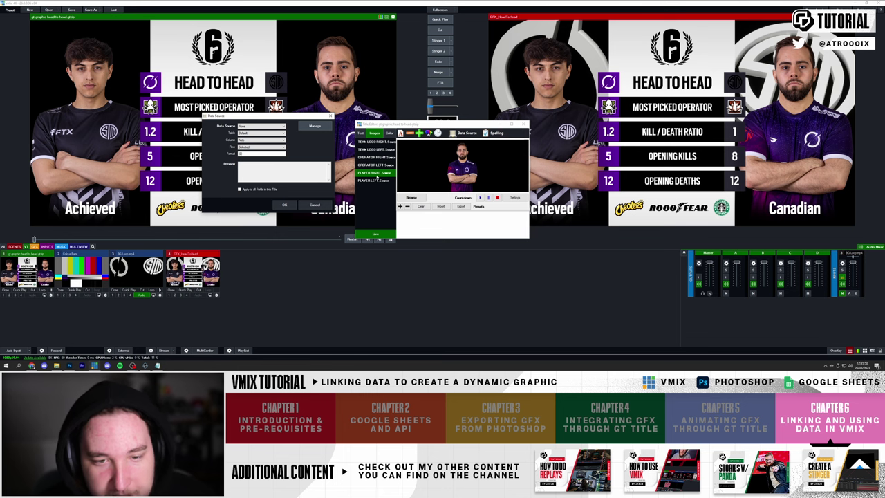
pyautogui.click(31, 365)
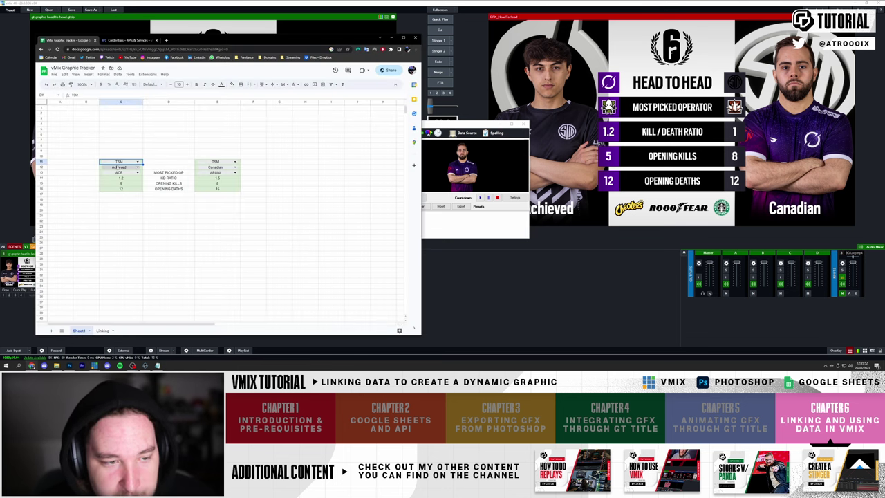
# - Type PLAYER LEFT, PLAYER RIGHT, TEAM LEFT, TEAM RIGHT and OPERATOR LEFT down the Linking sheet's column B
pyautogui.click(102, 330)
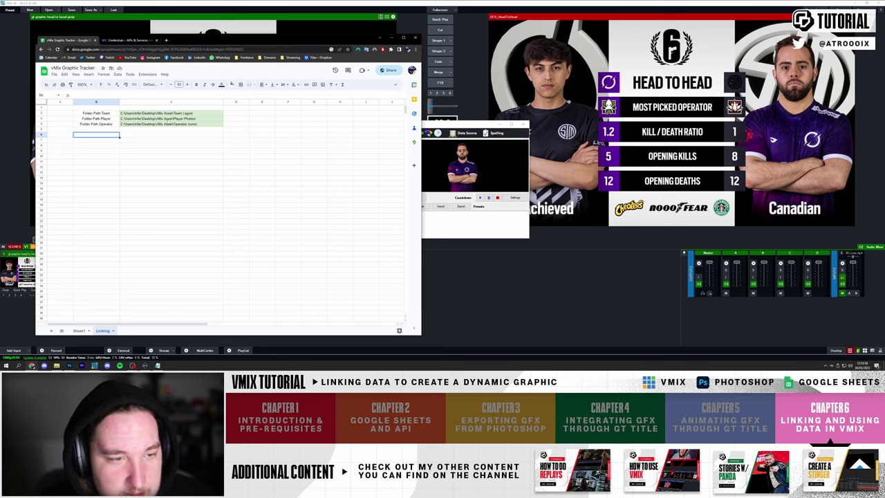
pyautogui.click(79, 331)
pyautogui.click(104, 331)
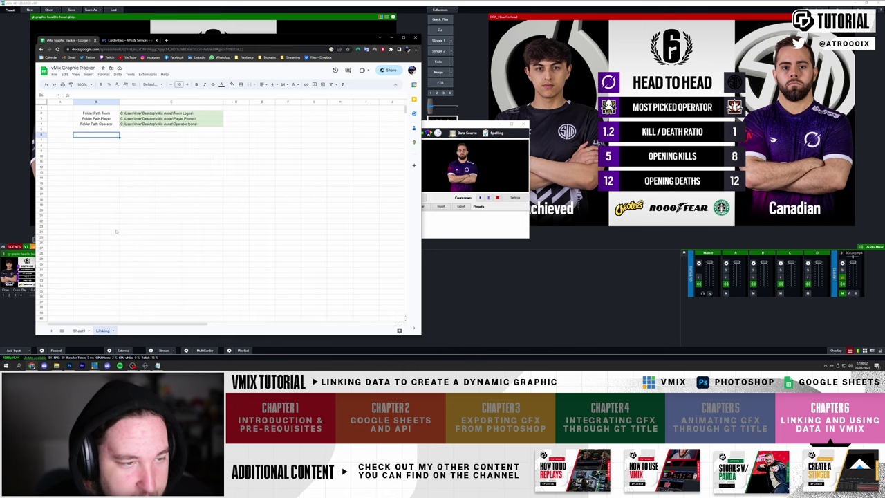
pyautogui.write('FoAYER LEFT')
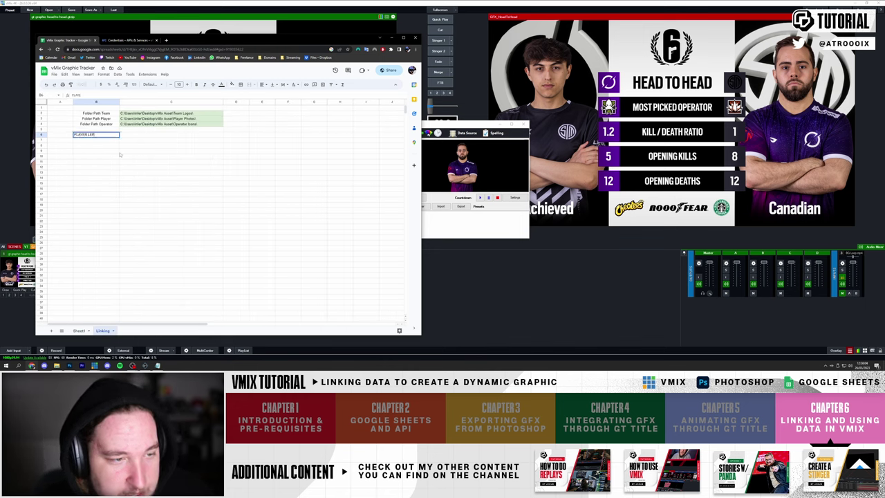
pyautogui.press('Return')
pyautogui.write('PLAYER RIGHT')
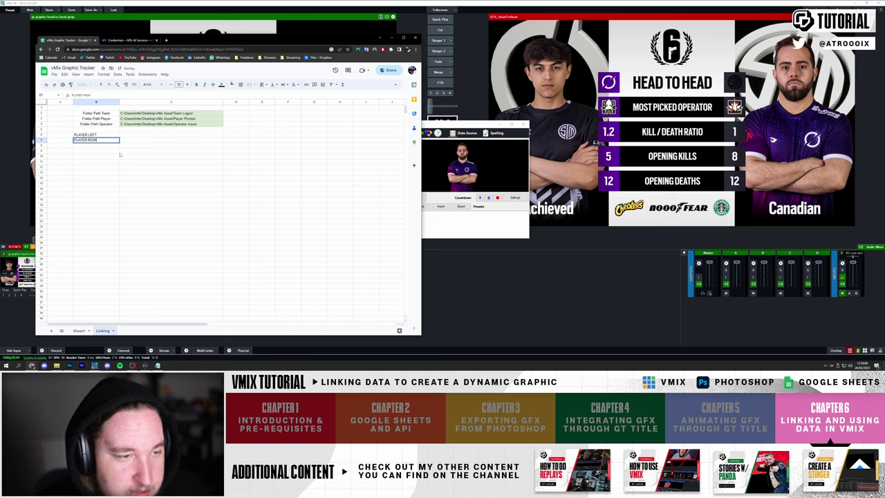
pyautogui.press('Return')
pyautogui.write('TEAM LEFT')
pyautogui.press('Return')
pyautogui.write('TEAM RIGHT')
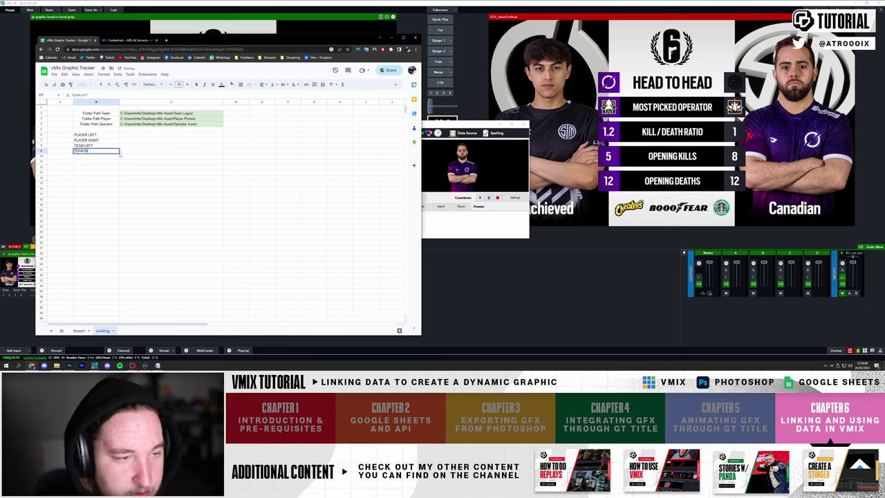
pyautogui.press('Return')
pyautogui.write('OPERATOR LEFT')
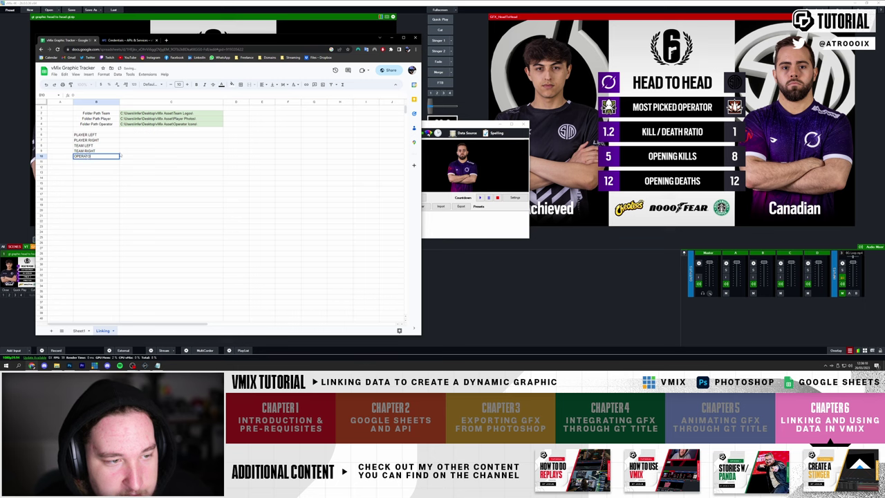
pyautogui.press('Return')
# - Add the OPERATOR RIGHT label and start a CONCATENATE formula in C6 using C4
pyautogui.write('OPERATOR RIGHT')
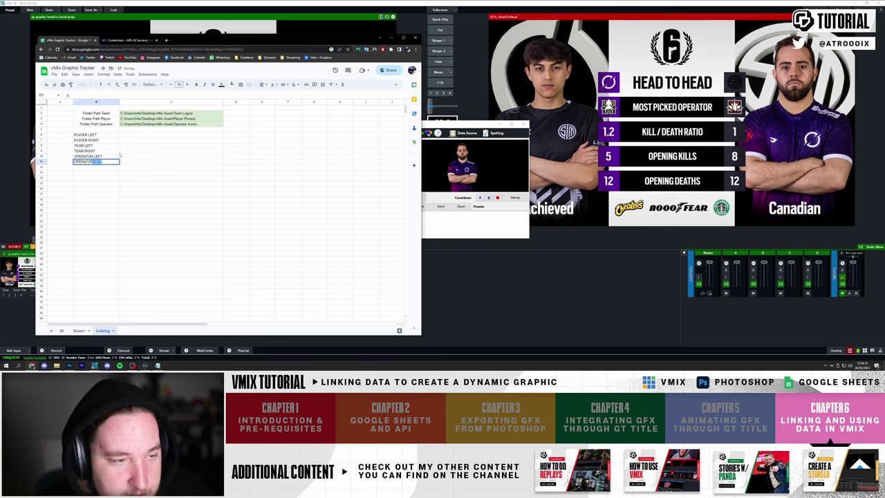
pyautogui.press('Return')
pyautogui.click(138, 135)
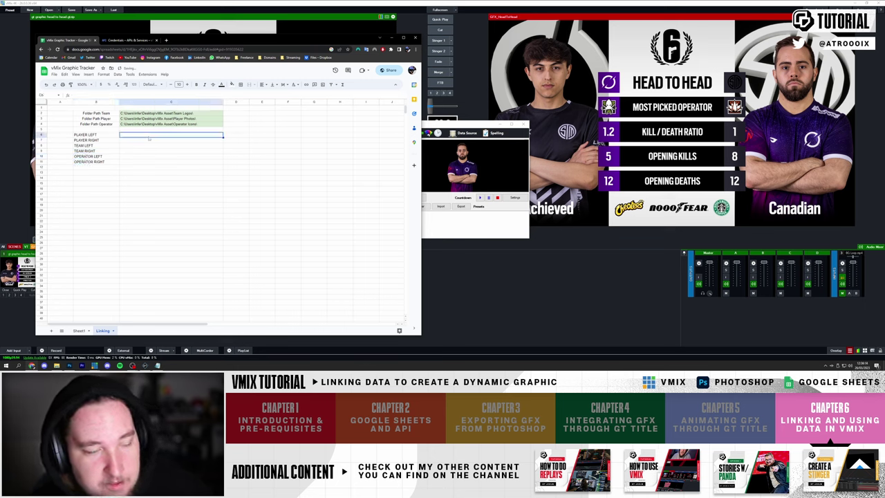
pyautogui.write('C')
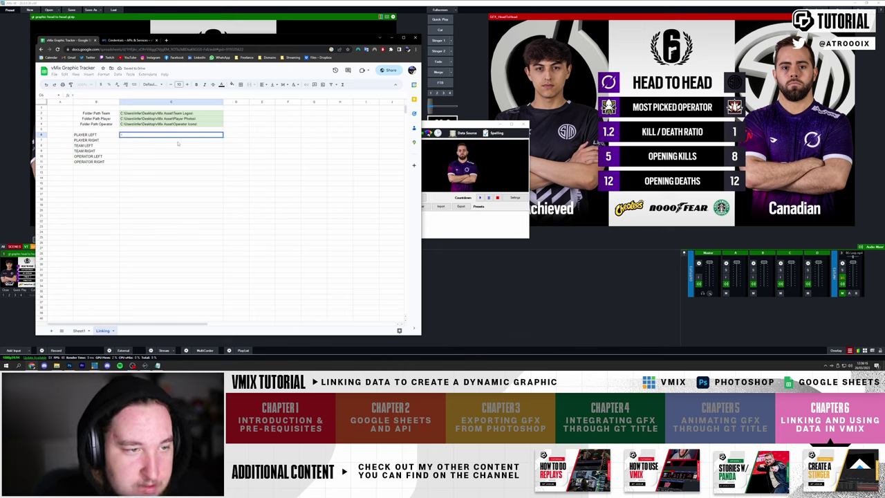
pyautogui.write('onc')
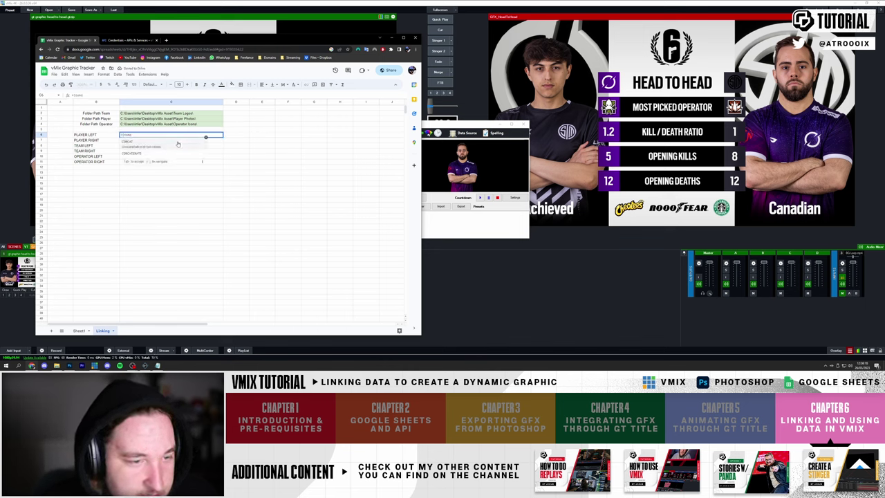
pyautogui.click(162, 153)
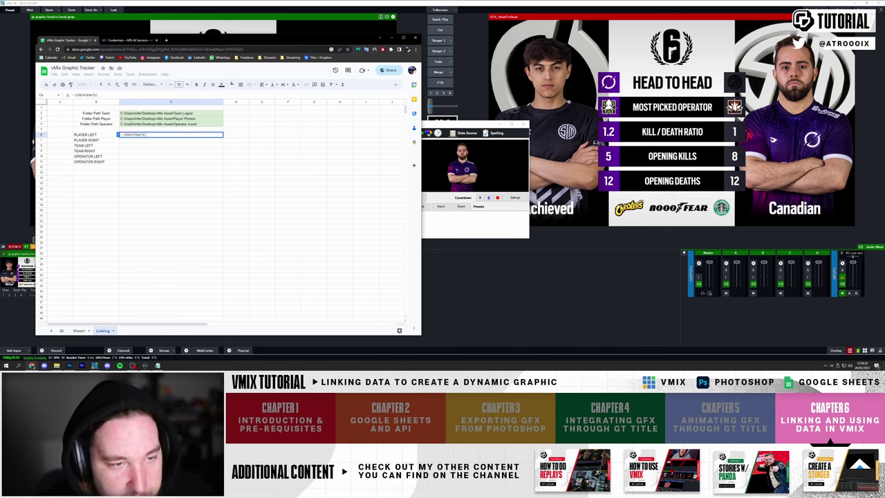
pyautogui.write('C4,')
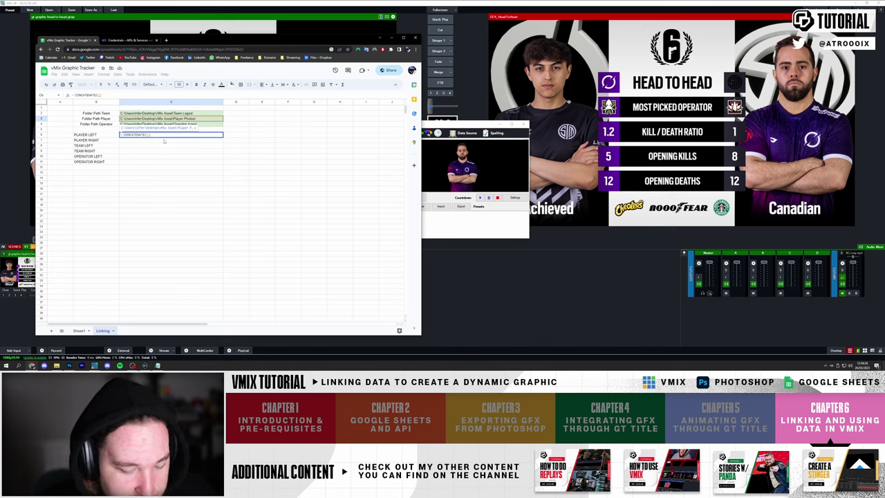
pyautogui.write('"')
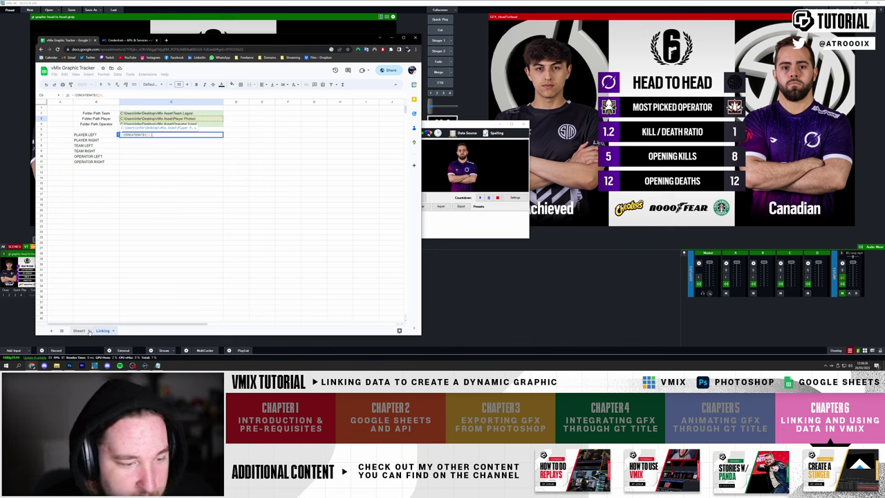
# - Complete C6 as =CONCATENATE(C4,Sheet1!C12,".png")
pyautogui.click(79, 331)
pyautogui.click(129, 175)
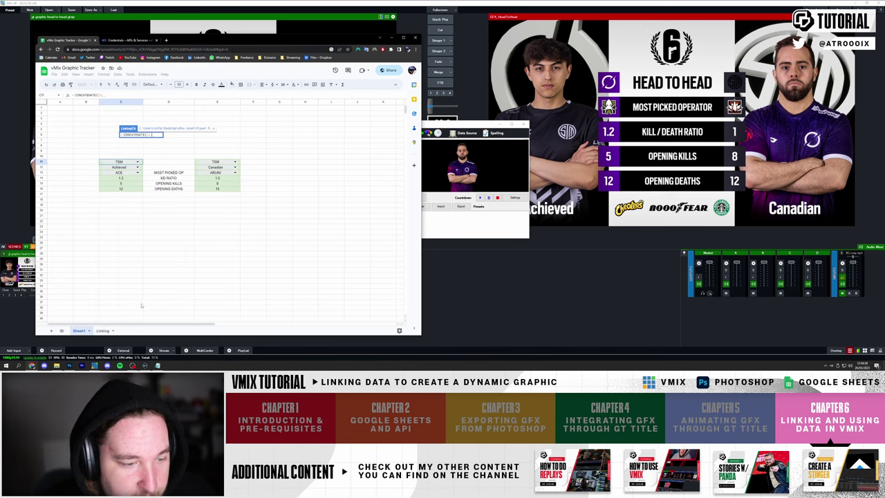
pyautogui.click(102, 331)
pyautogui.click(78, 330)
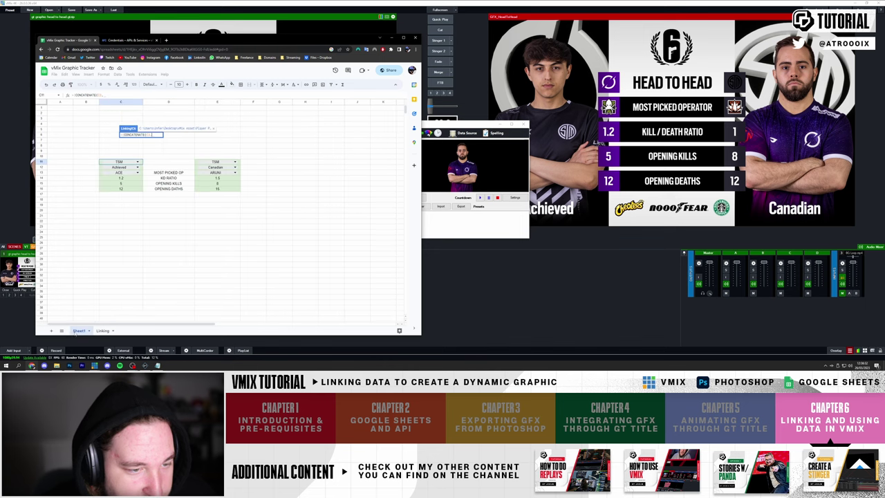
pyautogui.click(131, 167)
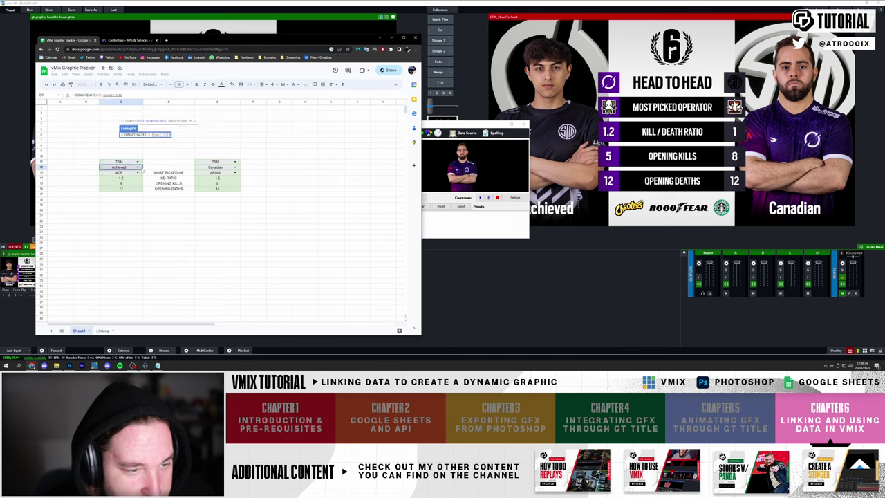
pyautogui.click(102, 331)
pyautogui.write(',')
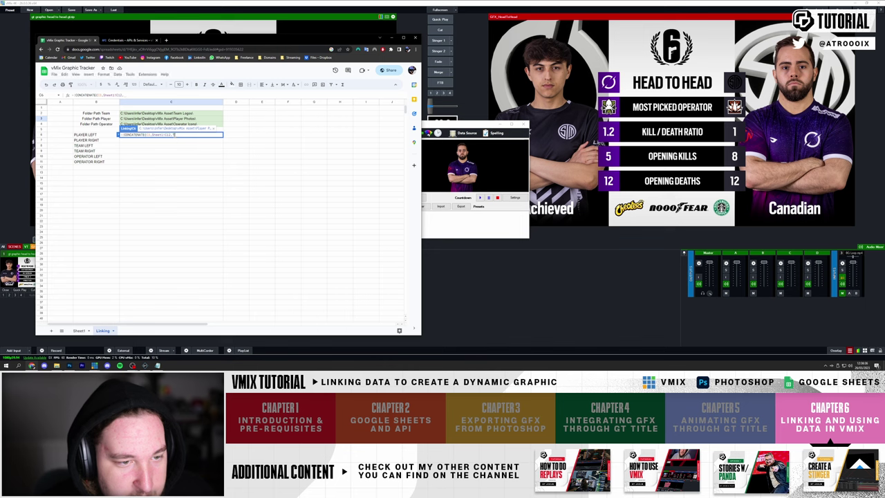
pyautogui.write('".png')
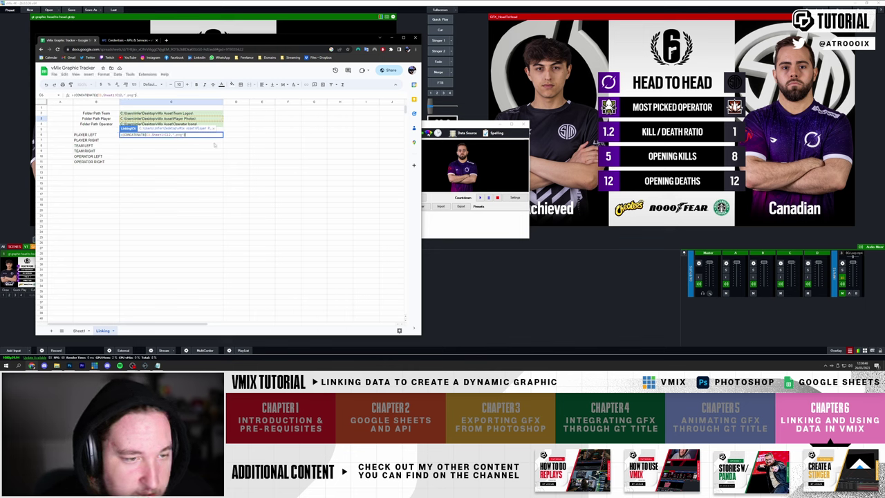
pyautogui.click(212, 206)
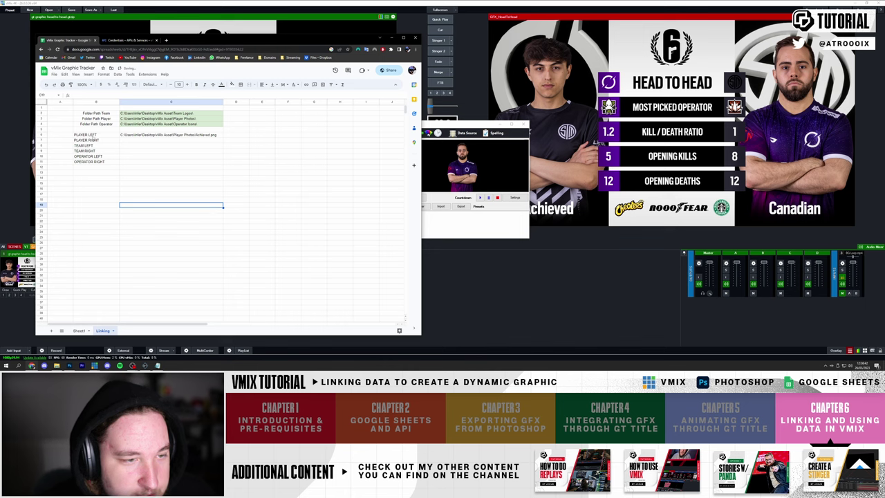
pyautogui.click(131, 136)
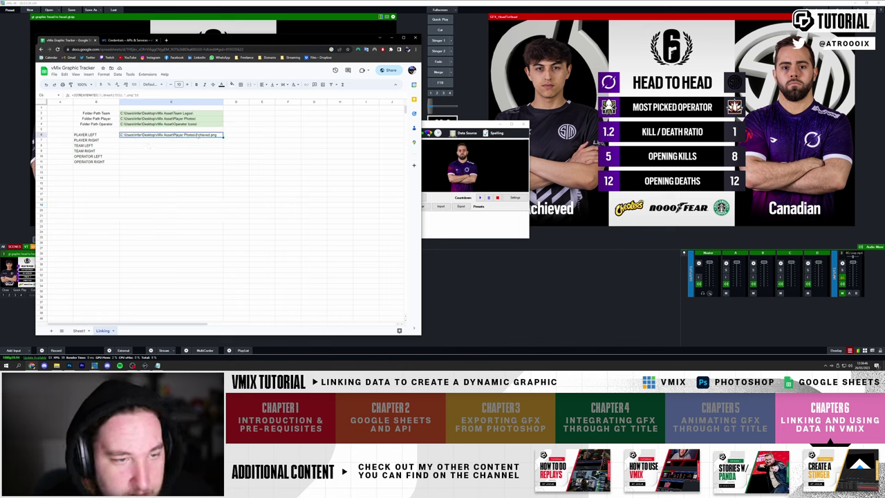
# - Set Sheet1's left player C12 to Canadian and check the resulting path
pyautogui.click(78, 331)
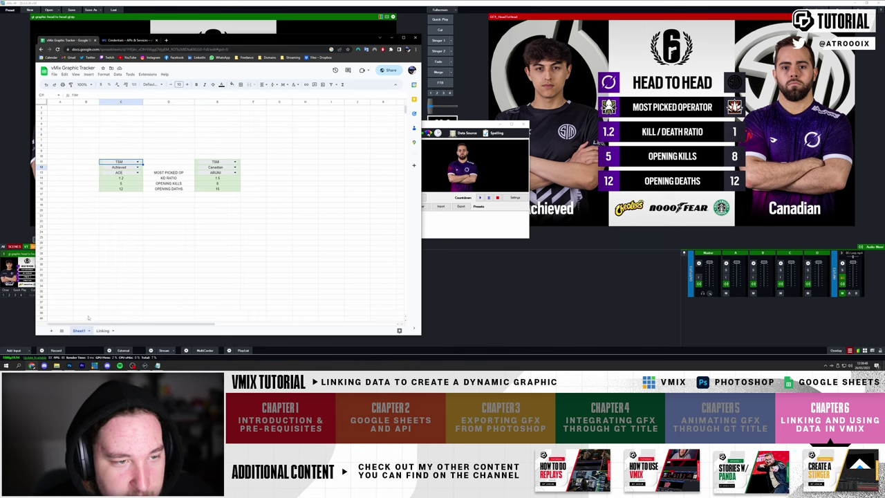
pyautogui.click(124, 167)
pyautogui.click(110, 183)
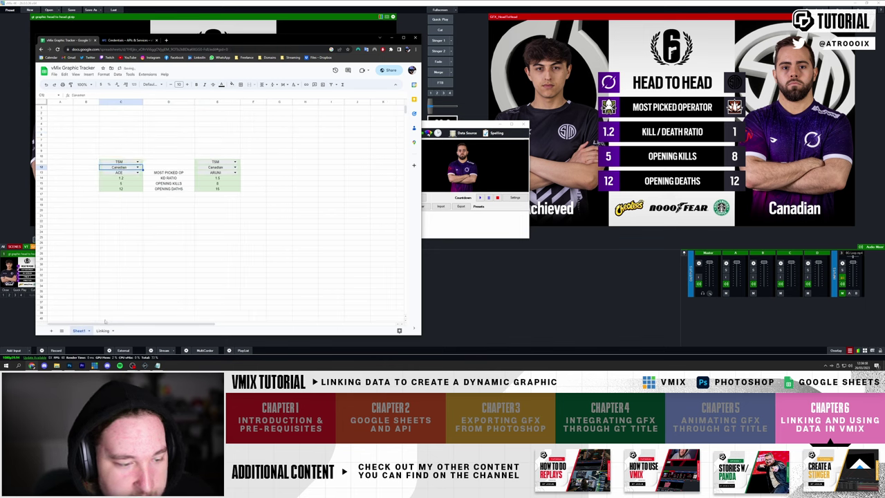
pyautogui.click(102, 330)
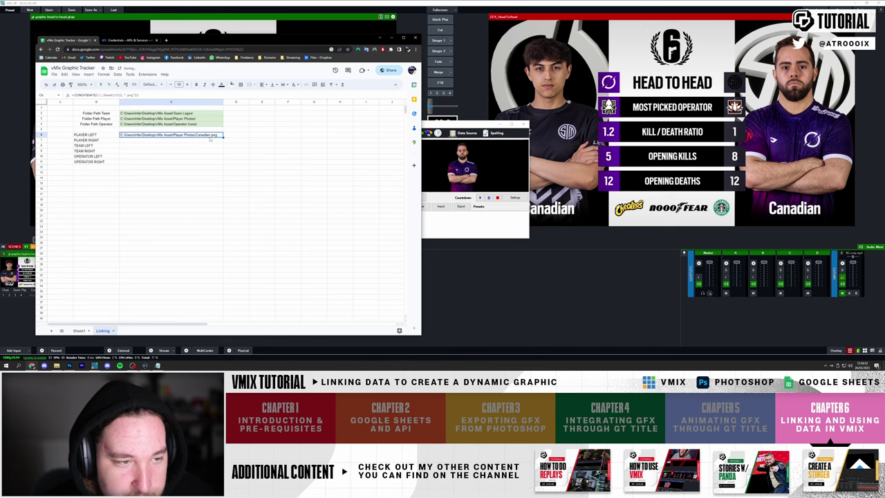
# - In the Title Editor, open the Data Source settings for PLAYER LEFT.Source
pyautogui.click(476, 216)
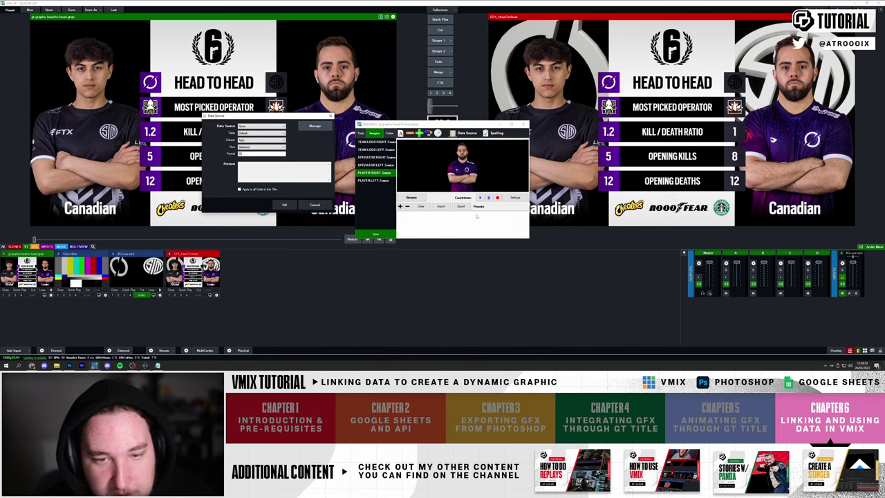
pyautogui.click(314, 204)
pyautogui.click(370, 180)
pyautogui.click(467, 132)
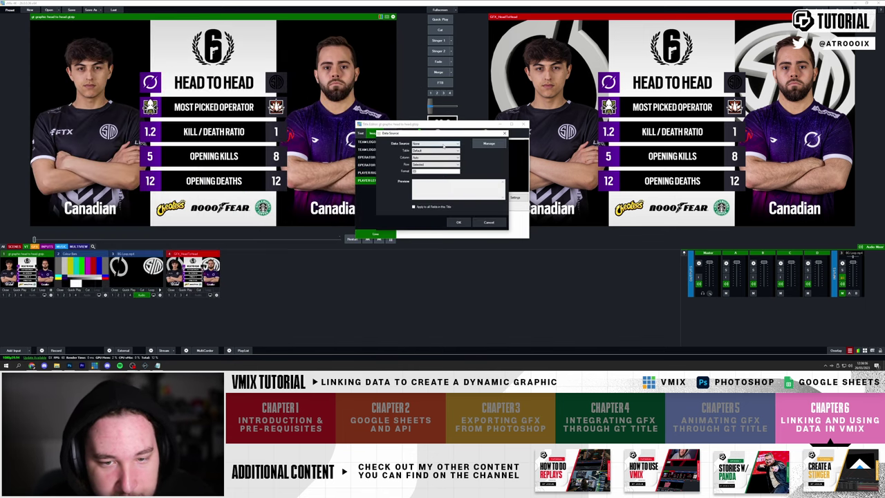
# - Link it to Google Sheets, Linking table, file-path column, confirm, and close the editor
pyautogui.click(436, 143)
pyautogui.click(429, 153)
pyautogui.click(427, 150)
pyautogui.click(423, 158)
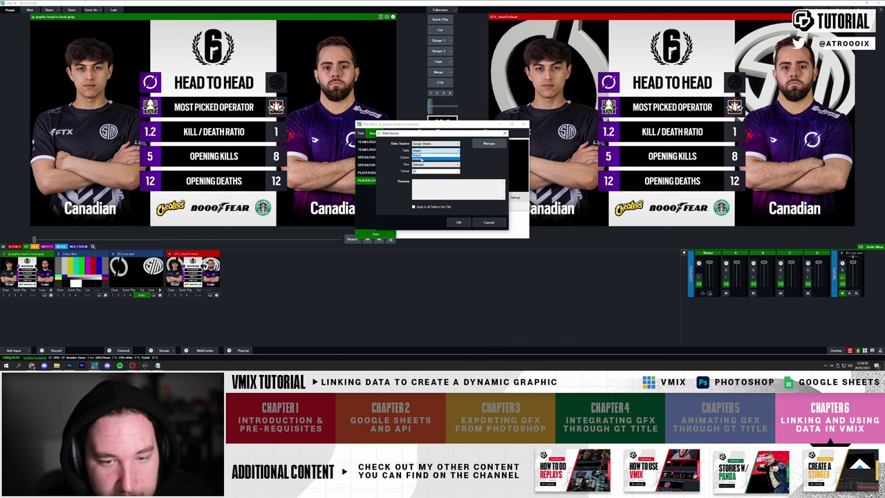
pyautogui.click(435, 157)
pyautogui.click(419, 168)
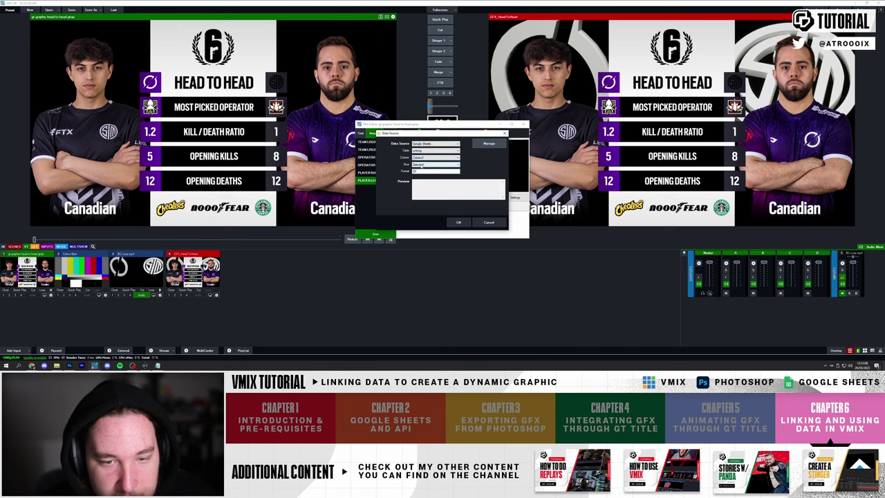
pyautogui.scroll(-1, 421, 165)
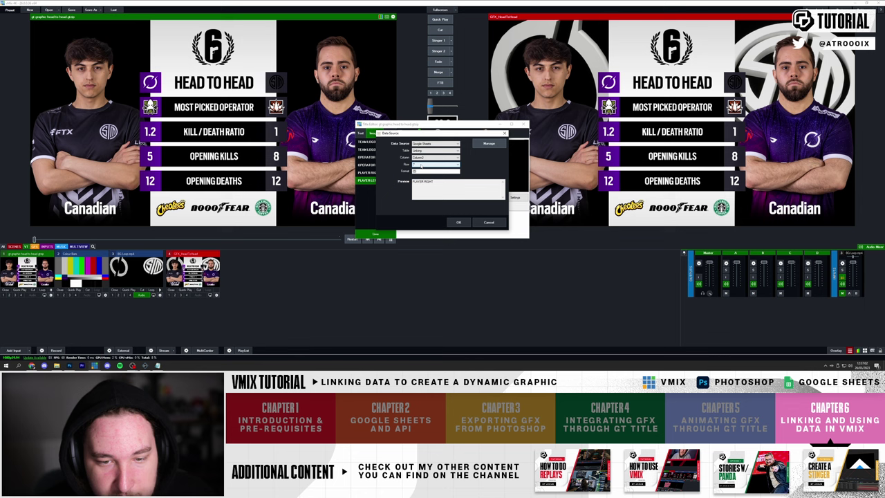
pyautogui.scroll(-1, 421, 162)
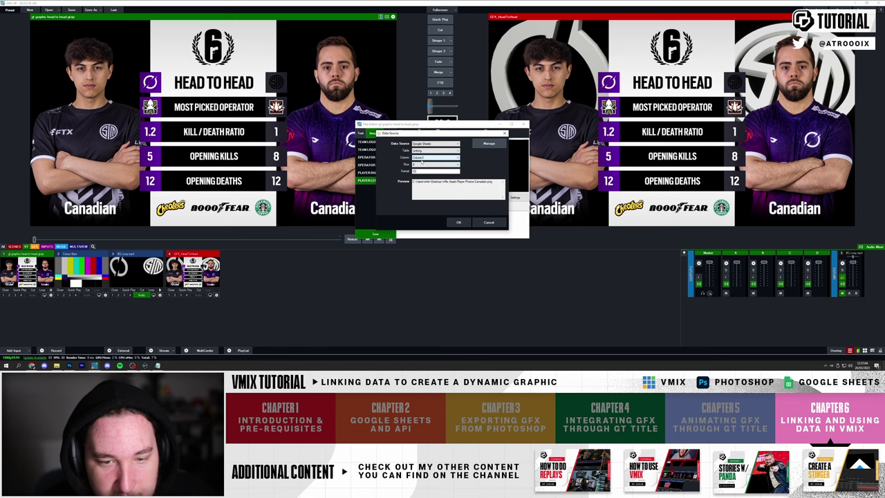
pyautogui.click(459, 222)
pyautogui.click(523, 124)
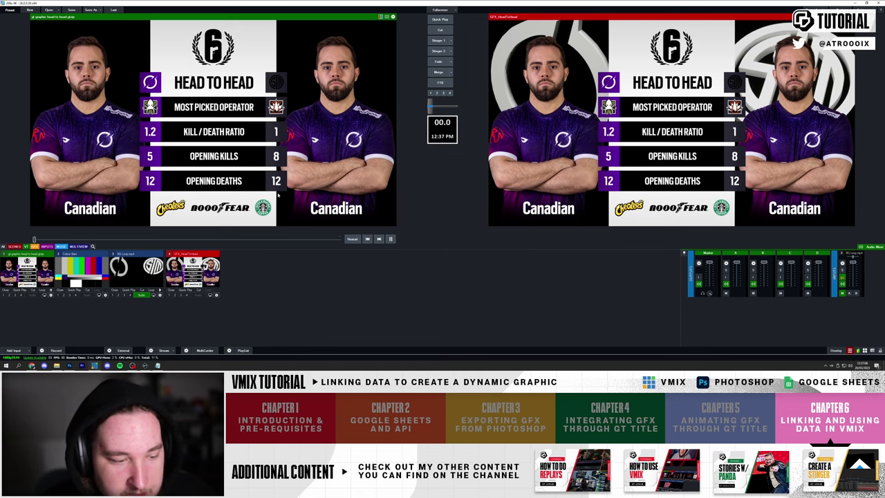
pyautogui.click(32, 365)
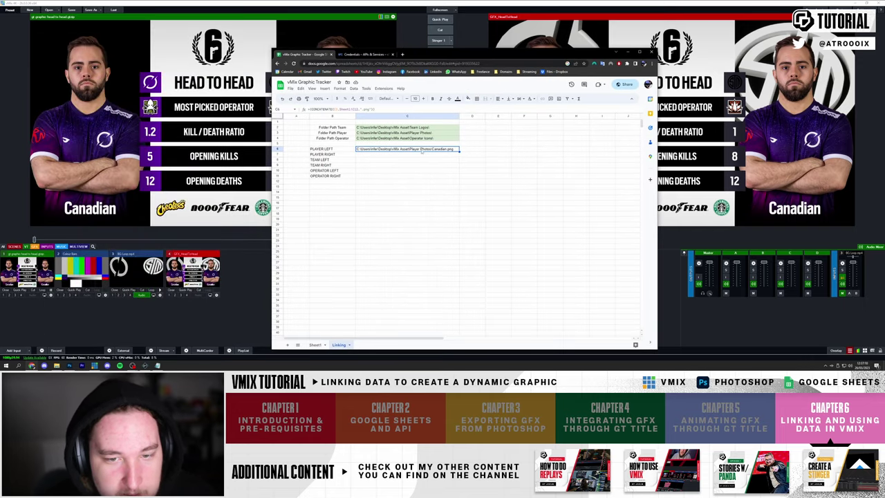
# - Choose Achieved as Sheet1's left player, check the Linking path, and uncover the vMix preview
pyautogui.click(315, 344)
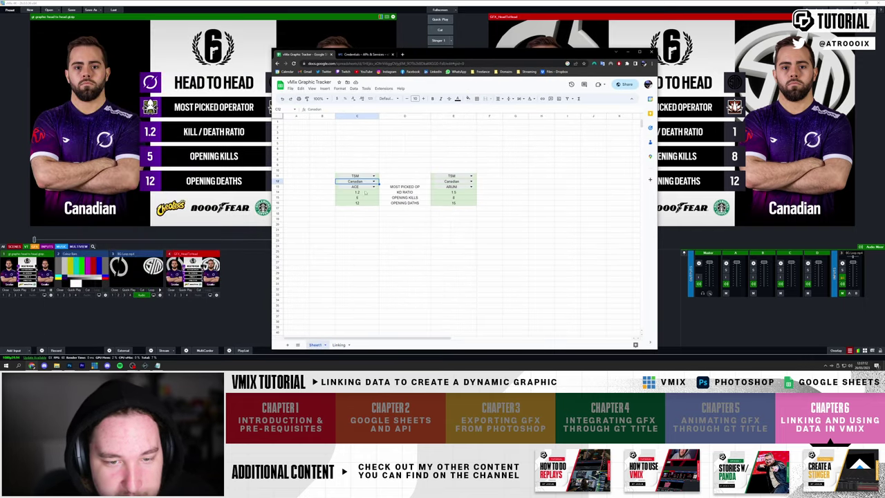
pyautogui.click(374, 181)
pyautogui.click(351, 205)
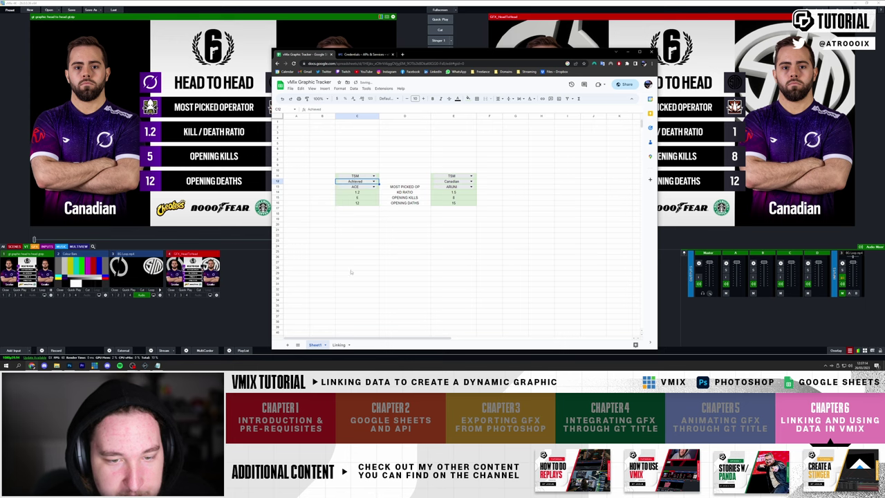
pyautogui.click(339, 344)
pyautogui.moveTo(486, 63); pyautogui.dragTo(449, 279)
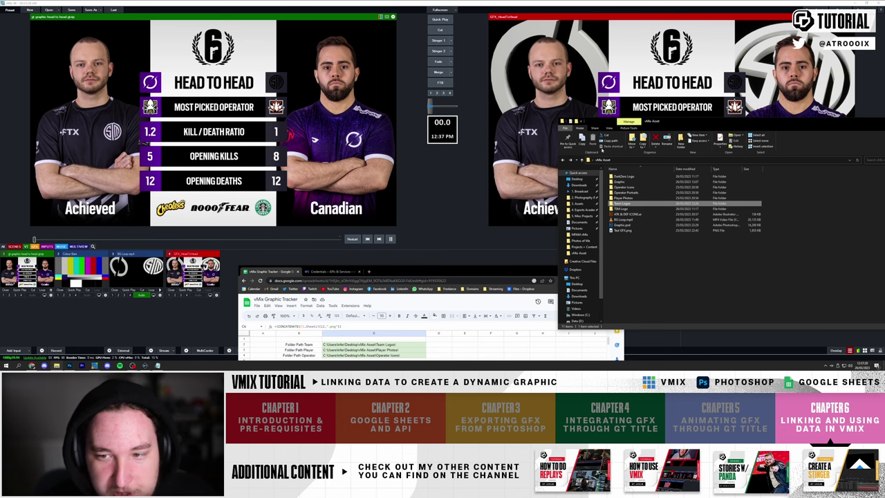
pyautogui.moveTo(608, 122); pyautogui.dragTo(319, 104)
pyautogui.click(612, 106)
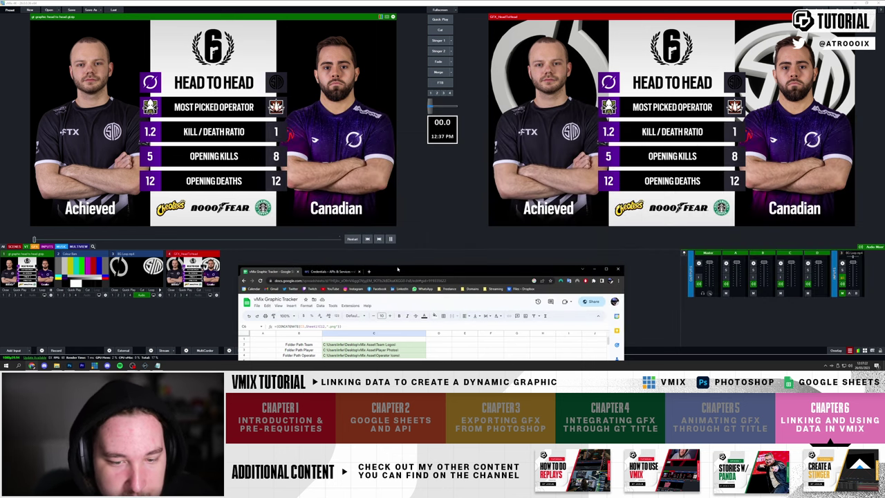
pyautogui.moveTo(398, 270); pyautogui.dragTo(332, 92)
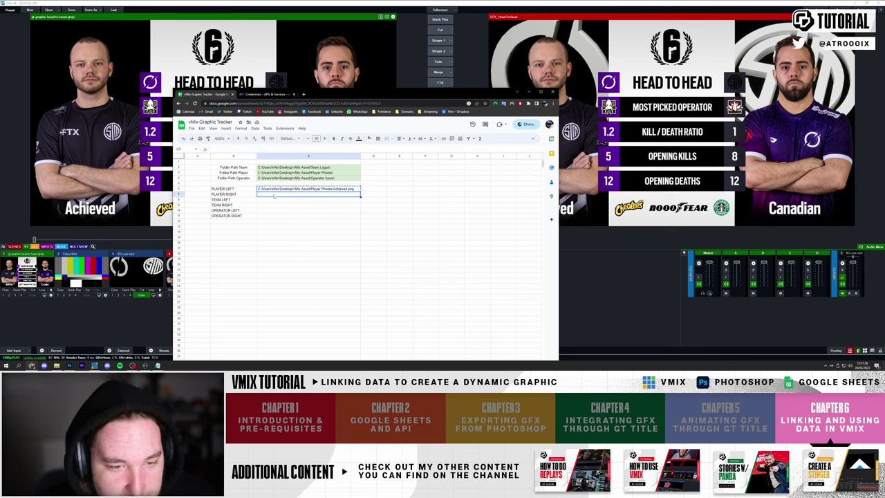
# - Copy C7's path formula into the OPERATOR LEFT and OPERATOR RIGHT cells C10 and C11
pyautogui.click(272, 195)
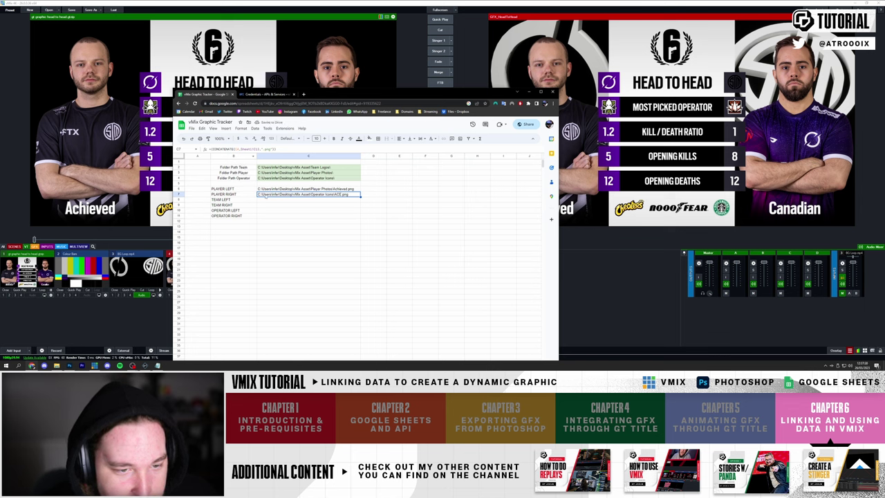
pyautogui.tripleClick(251, 149)
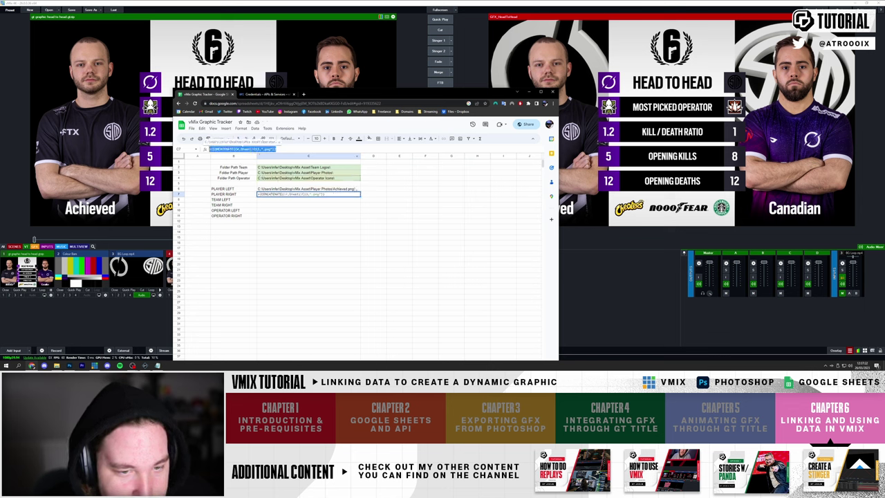
pyautogui.press('Return')
pyautogui.click(273, 211)
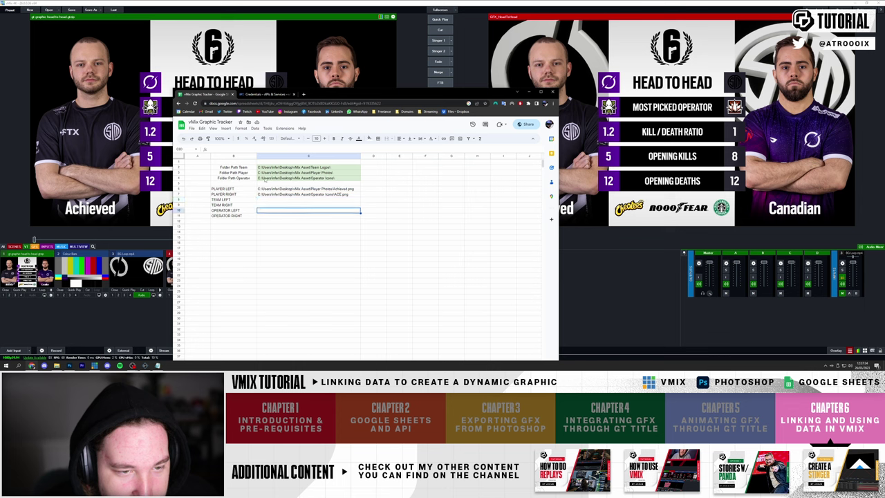
pyautogui.write('C:\\Users\\Infer\\Desktop\\vMix Asset\\Operator Icons\\ACE.png')
pyautogui.click(307, 236)
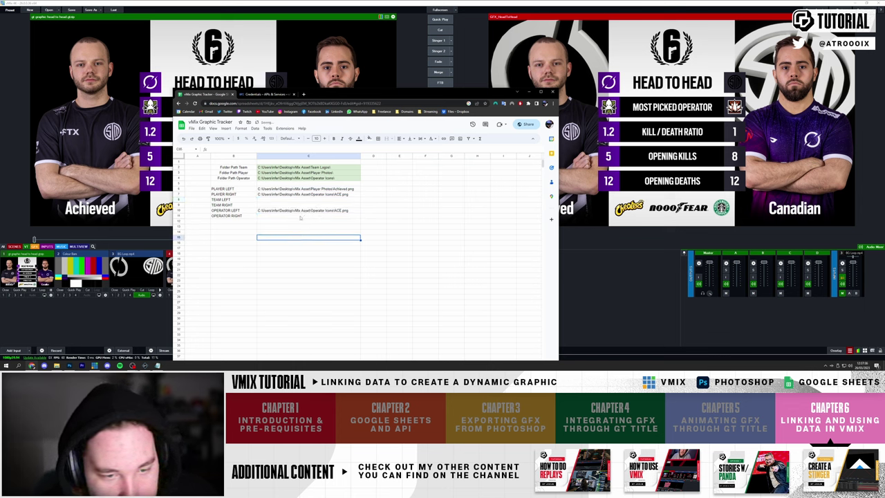
pyautogui.click(299, 216)
pyautogui.click(235, 149)
pyautogui.write('=CONCATENATE(C5,"\\",Sheet1!C3,".png")')
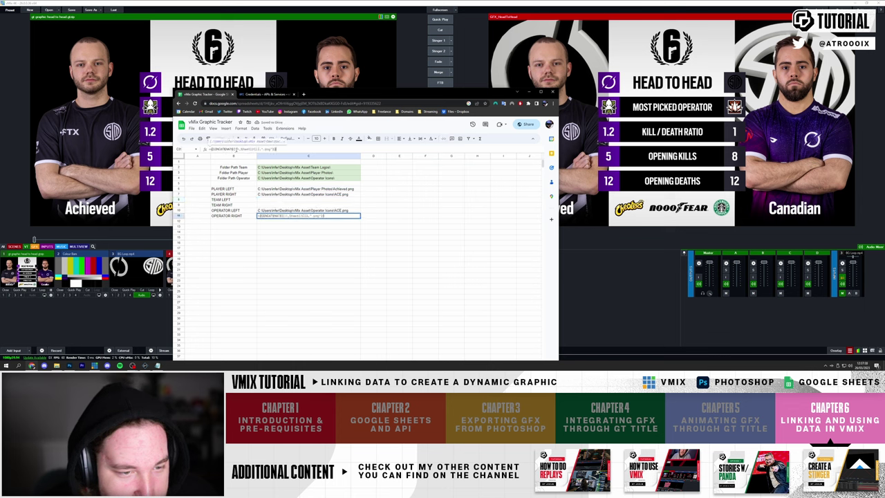
pyautogui.press('Return')
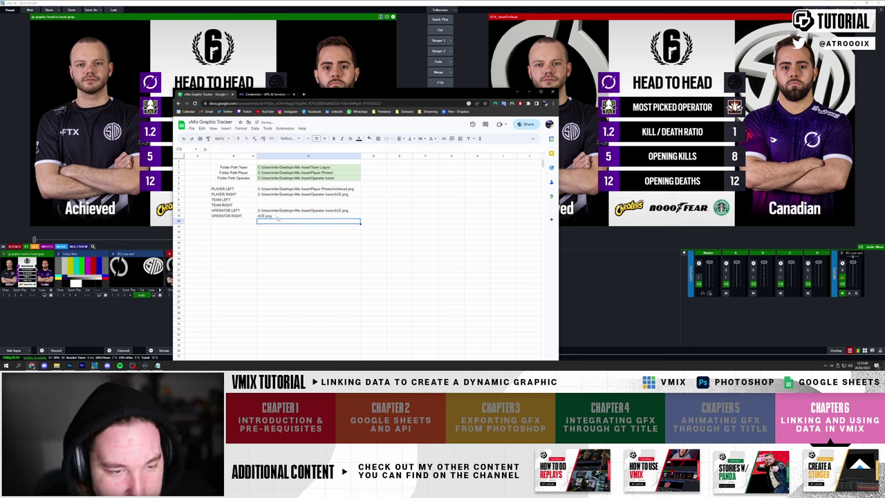
# - Point the OPERATOR RIGHT formula at the operator folder path cell
pyautogui.click(278, 216)
pyautogui.click(237, 149)
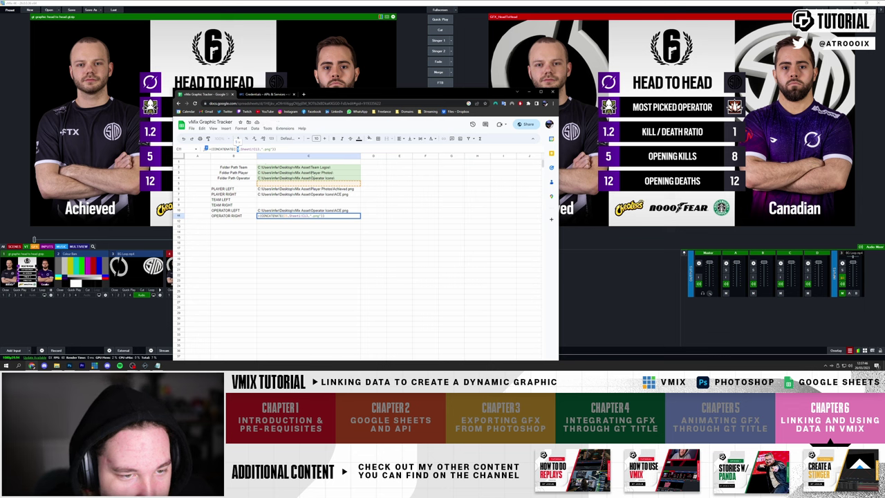
pyautogui.click(304, 172)
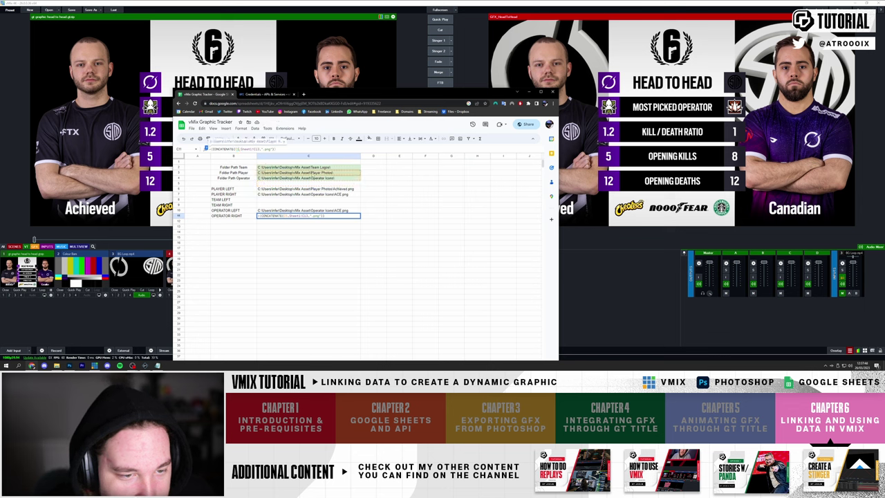
pyautogui.press('Return')
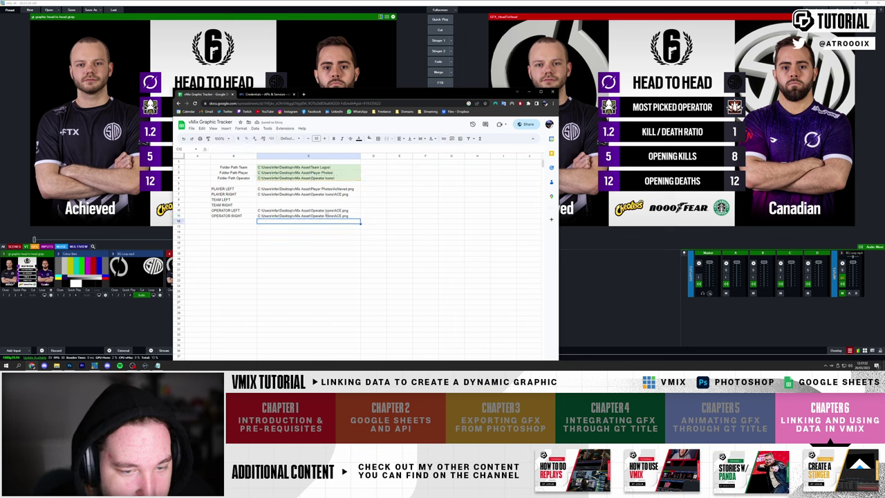
pyautogui.click(326, 215)
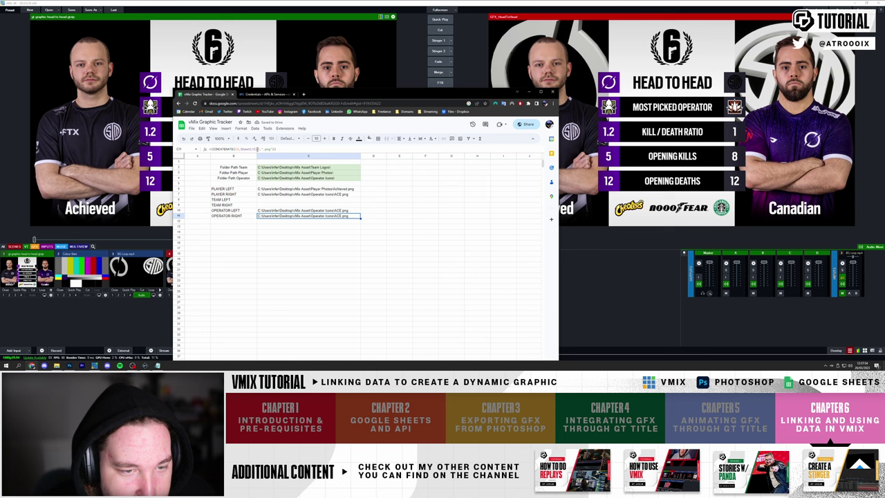
# - Check Sheet1's dropdown cells, then change the OPERATOR RIGHT reference to row 2 so it builds ARUNI.png
pyautogui.moveTo(415, 93); pyautogui.dragTo(368, 35)
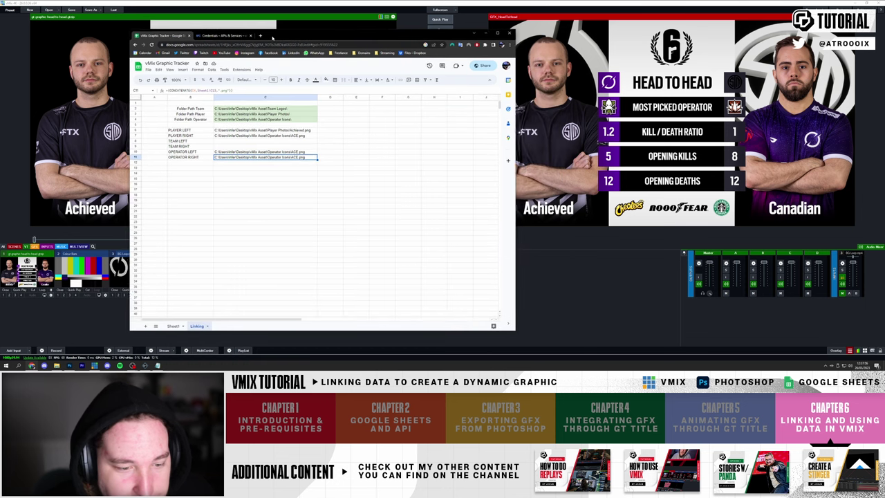
pyautogui.click(170, 326)
pyautogui.click(193, 325)
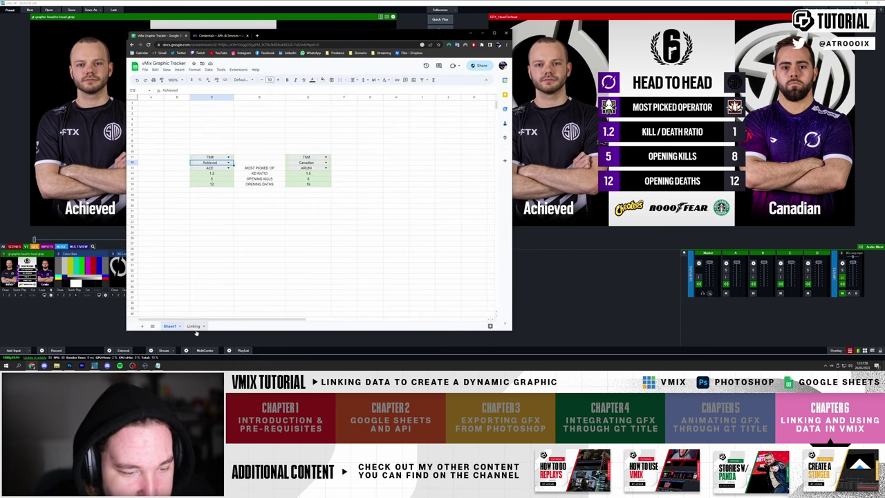
pyautogui.click(261, 152)
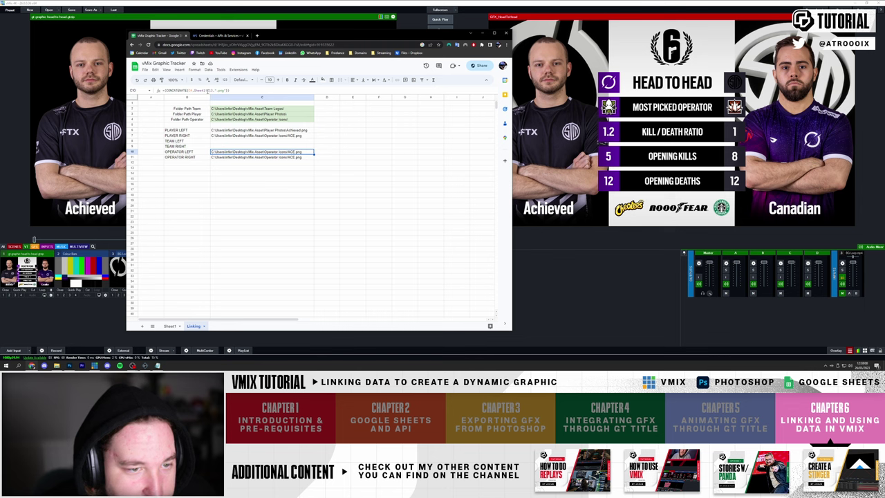
pyautogui.click(208, 91)
pyautogui.write('2,".png")')
pyautogui.click(283, 186)
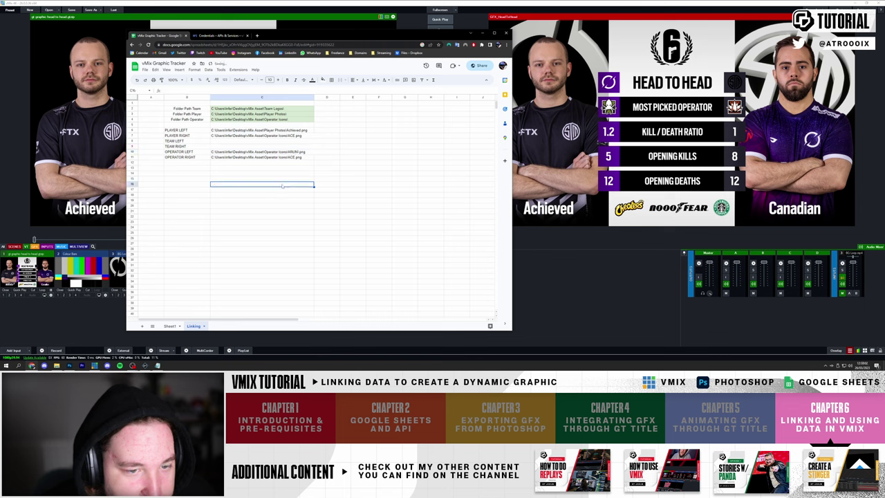
pyautogui.hotkey('ctrl', 'z')
pyautogui.click(261, 157)
pyautogui.click(206, 91)
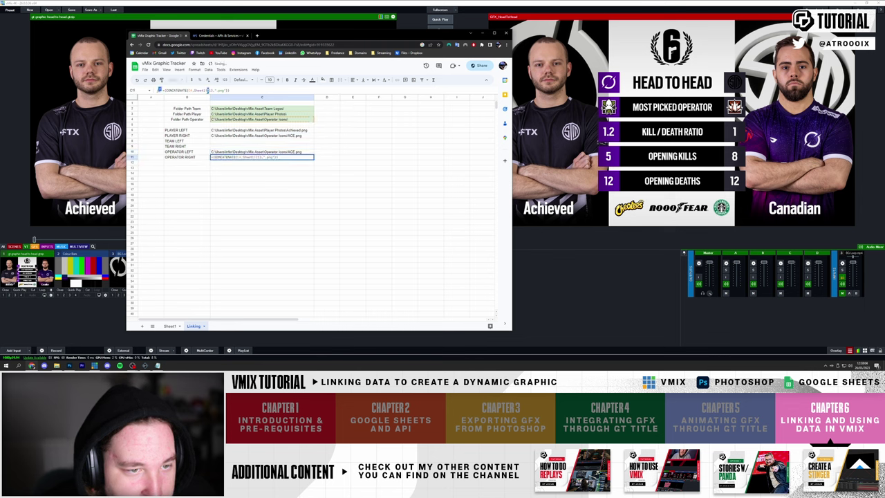
pyautogui.write('2')
pyautogui.click(283, 184)
# - Copy PLAYER LEFT's Achieved.png formula into PLAYER RIGHT and adjust it to build Canadian.png
pyautogui.click(283, 157)
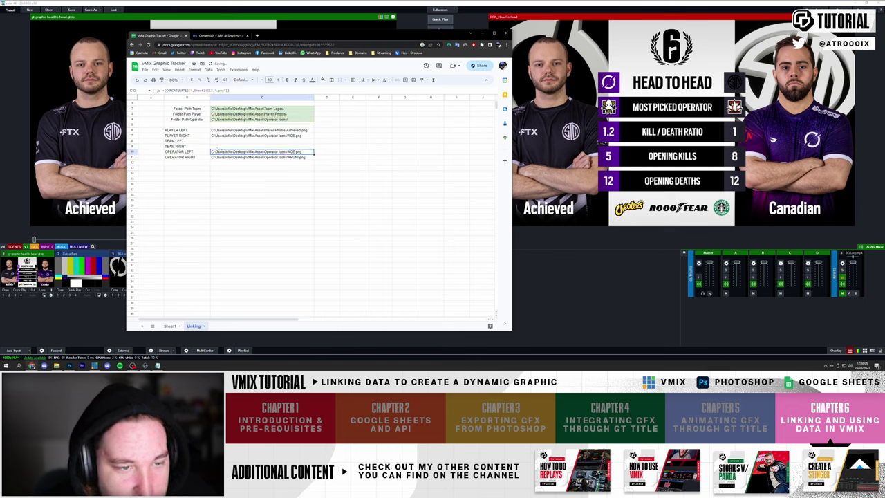
pyautogui.click(266, 145)
pyautogui.click(245, 136)
pyautogui.click(230, 132)
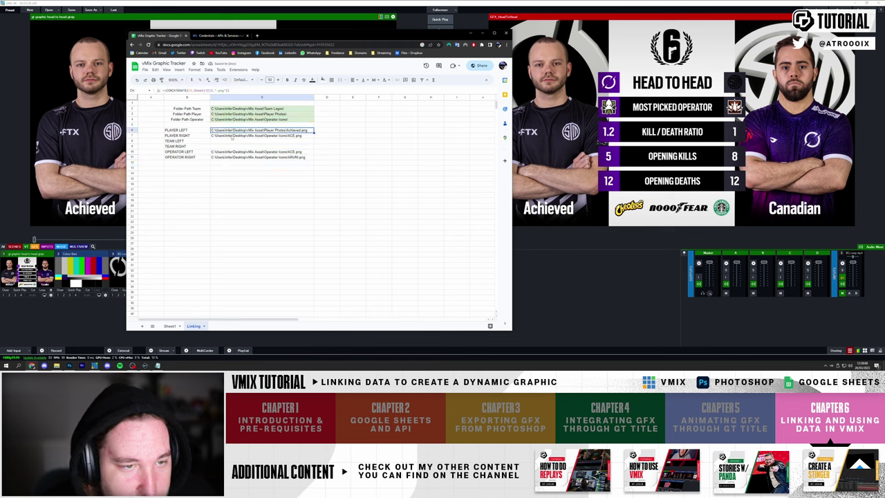
pyautogui.doubleClick(230, 132)
pyautogui.hotkey('ctrl', 'a')
pyautogui.hotkey('ctrl', 'c')
pyautogui.press('Return')
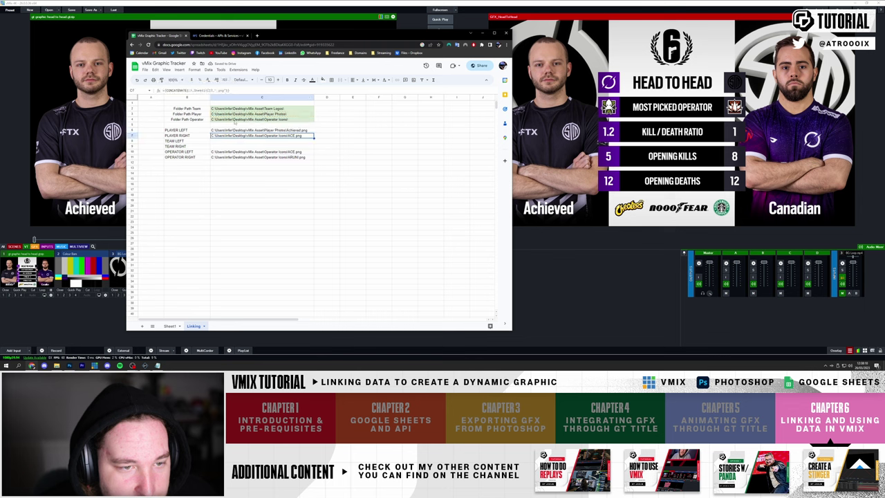
pyautogui.hotkey('ctrl', 'v')
pyautogui.click(207, 91)
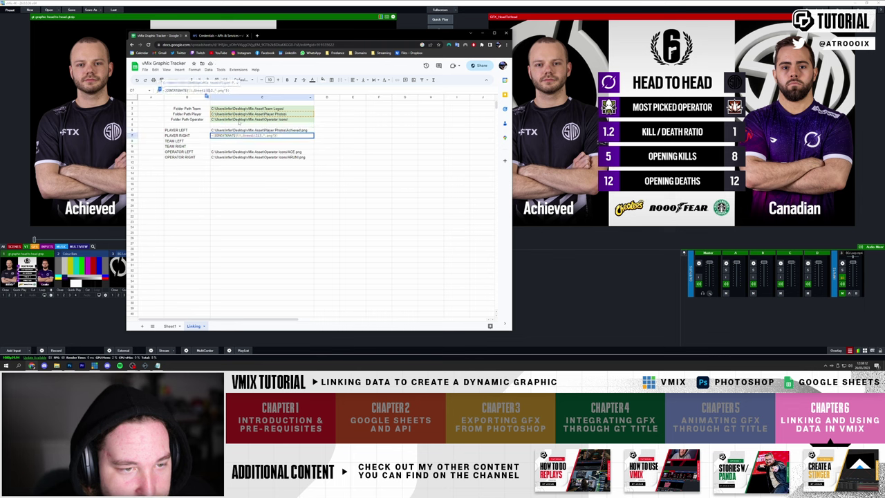
pyautogui.press('Return')
# - Paste the player formula into TEAM LEFT, point it at the team logo folder, and widen column C
pyautogui.click(262, 157)
pyautogui.click(290, 136)
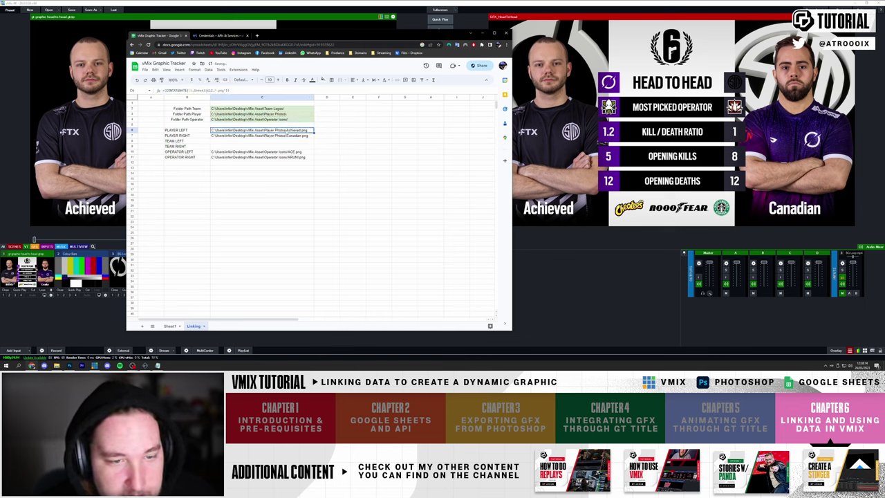
pyautogui.hotkey('ctrl', 'c')
pyautogui.press('Down')
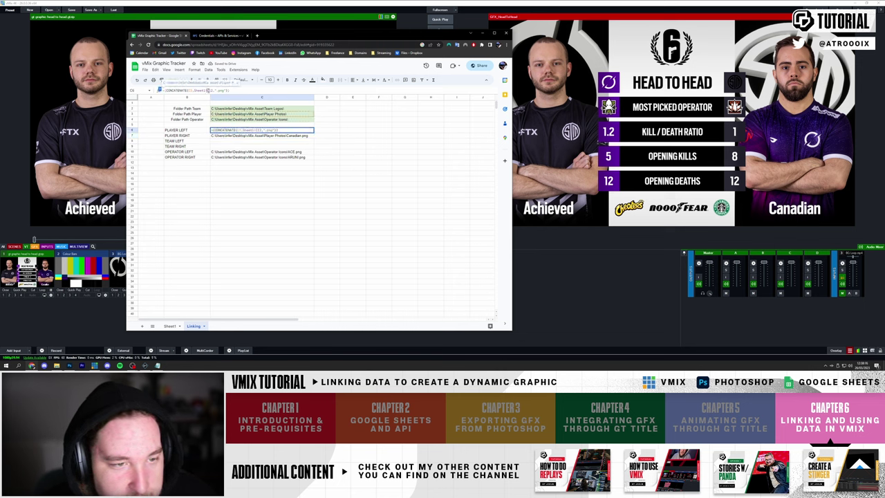
pyautogui.hotkey('ctrl', 'v')
pyautogui.press('F2')
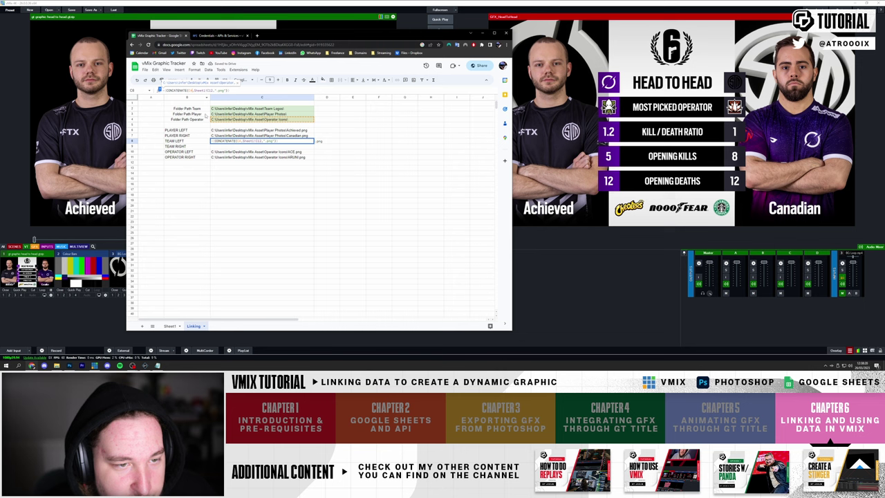
pyautogui.click(211, 114)
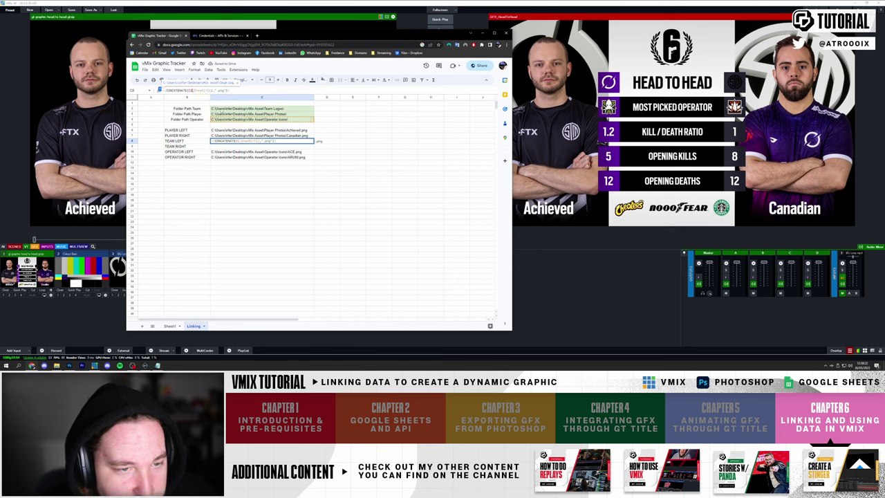
pyautogui.press('Return')
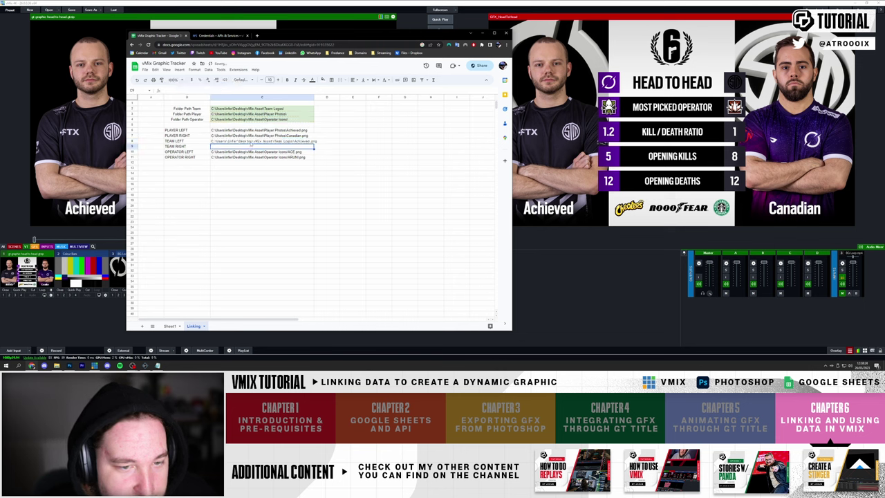
pyautogui.click(251, 141)
pyautogui.moveTo(314, 96); pyautogui.dragTo(337, 97)
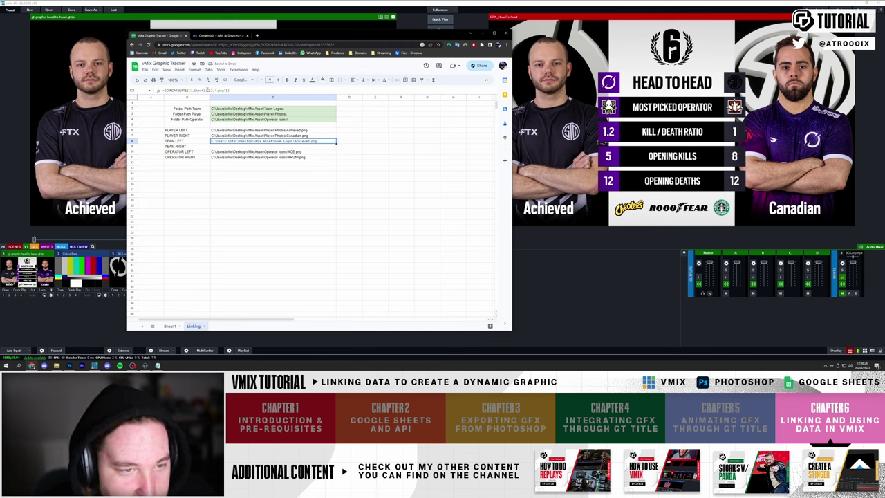
pyautogui.click(208, 91)
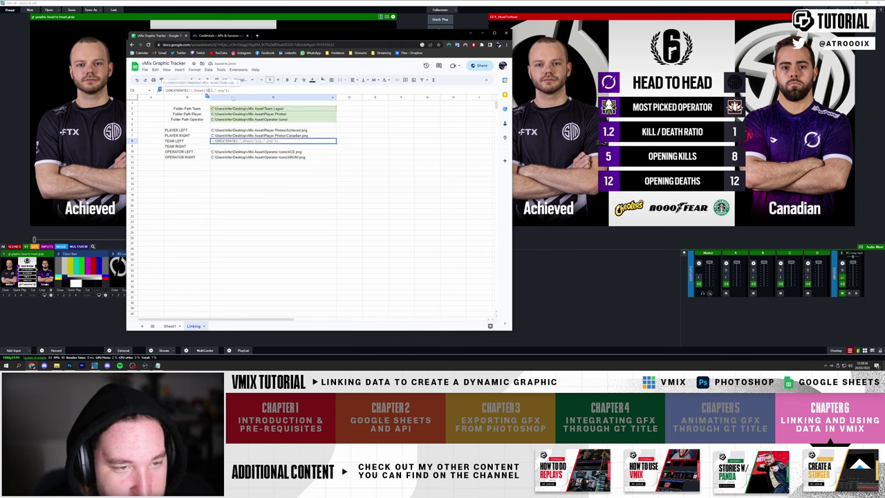
pyautogui.press('Return')
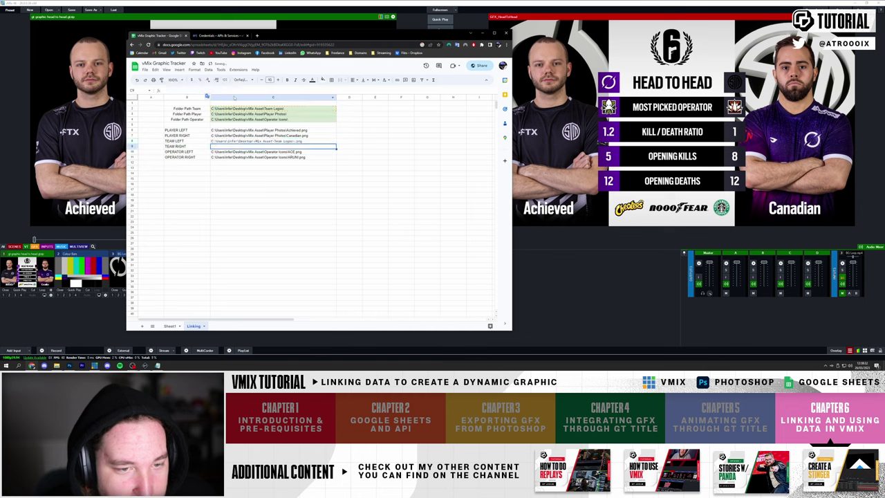
# - Reference Sheet1's left team cell so TEAM LEFT and TEAM RIGHT both build TSM.png
pyautogui.click(170, 325)
pyautogui.press('Up')
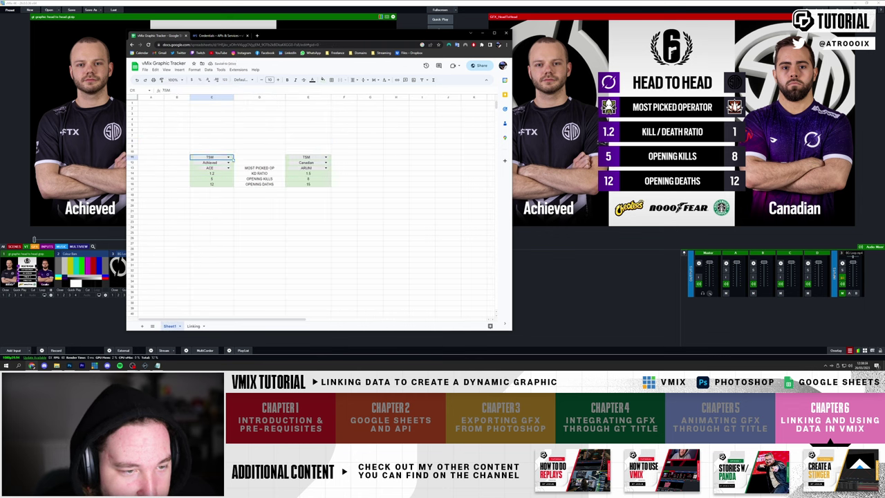
pyautogui.click(194, 326)
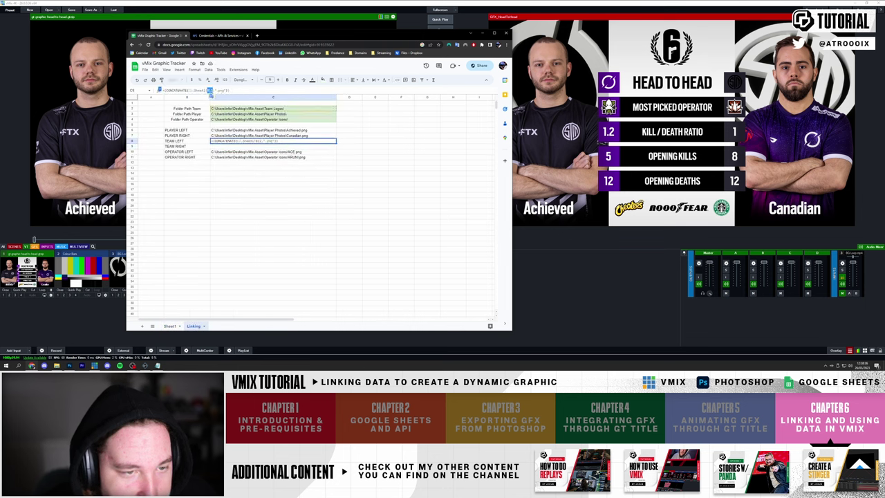
pyautogui.press('Return')
pyautogui.hotkey('ctrl', 'v')
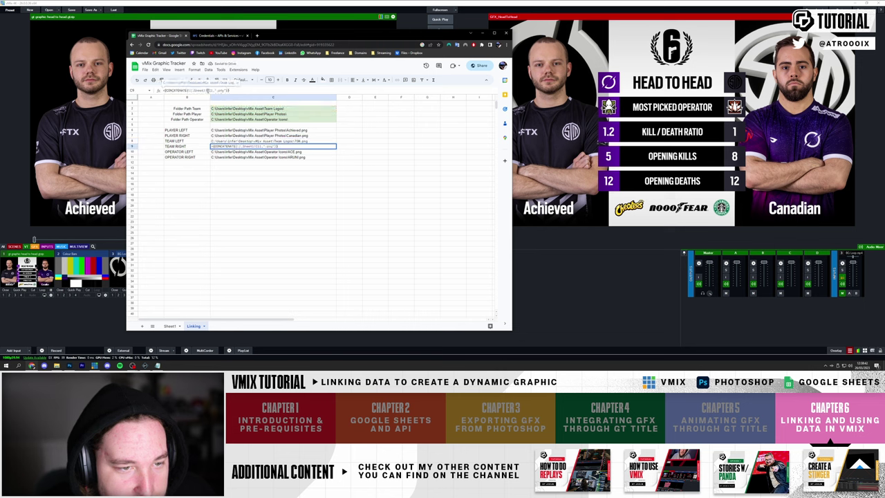
pyautogui.click(273, 189)
pyautogui.click(273, 141)
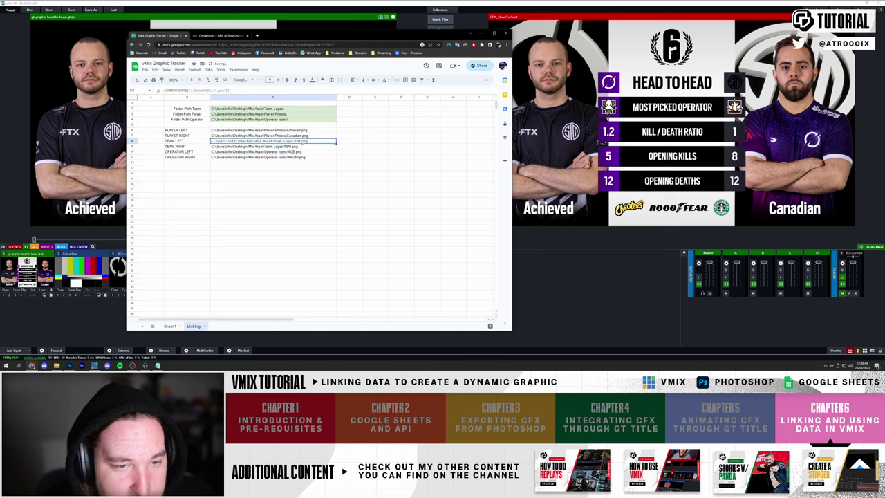
pyautogui.click(170, 326)
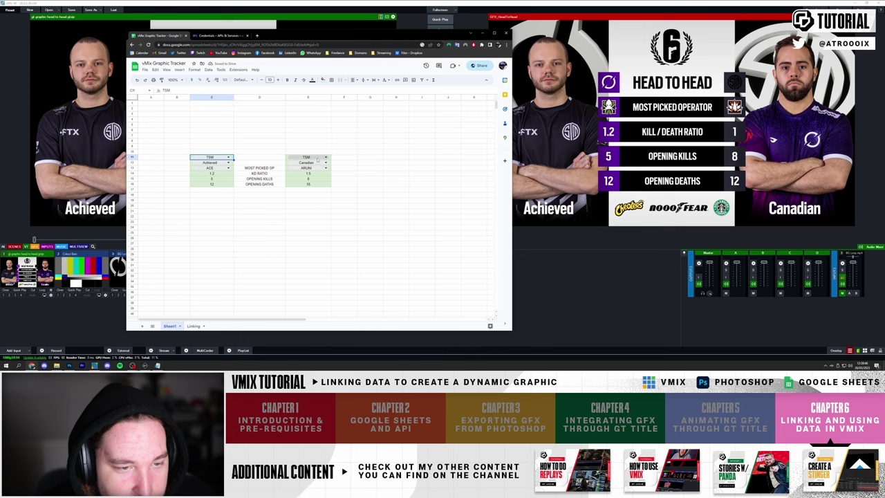
# - On Sheet1, pick DARKZERO, Canadian and ASH on the left, and Beaulo and ACE on the right
pyautogui.click(308, 157)
pyautogui.click(228, 157)
pyautogui.click(208, 172)
pyautogui.click(229, 163)
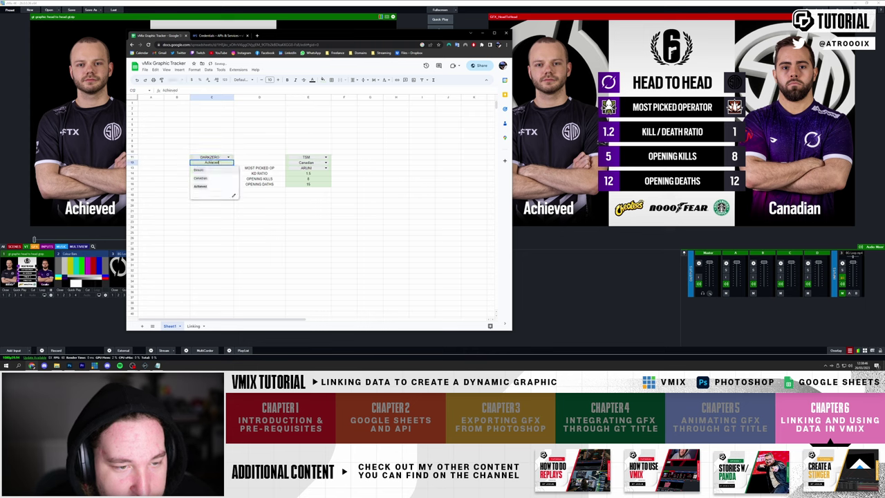
pyautogui.click(206, 178)
pyautogui.click(325, 162)
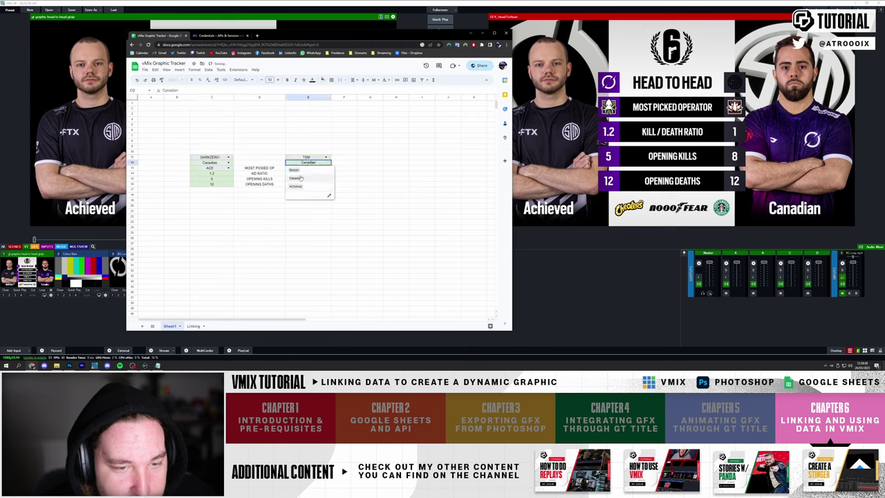
pyautogui.click(304, 170)
pyautogui.click(229, 168)
pyautogui.click(207, 191)
pyautogui.click(325, 168)
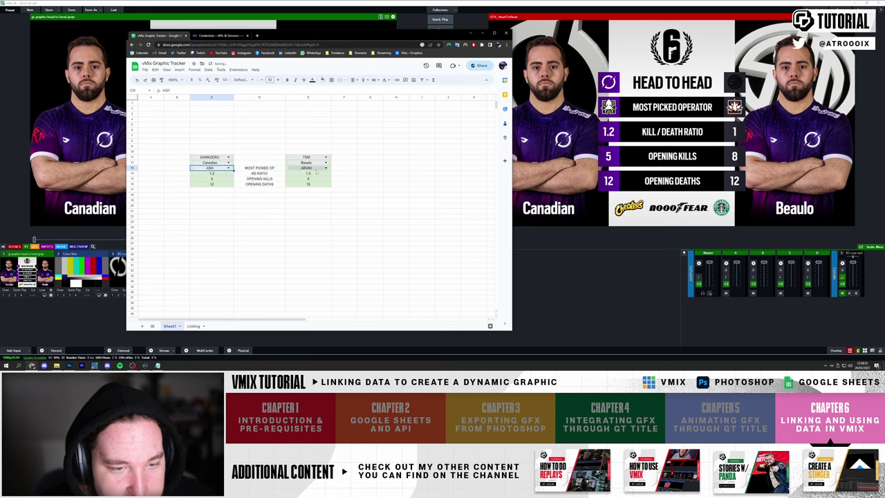
pyautogui.click(292, 200)
pyautogui.click(295, 201)
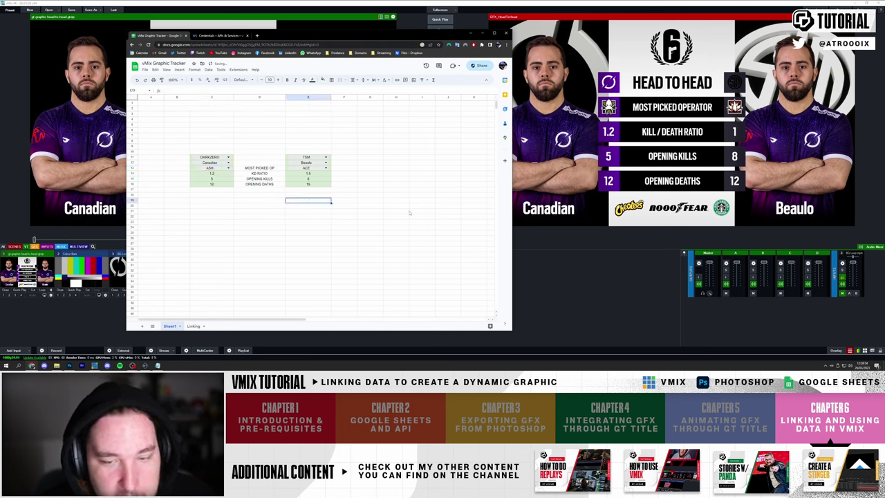
# - Review the Linking sheet's path table and the Player Photos CONCATENATE formula in C6
pyautogui.click(193, 326)
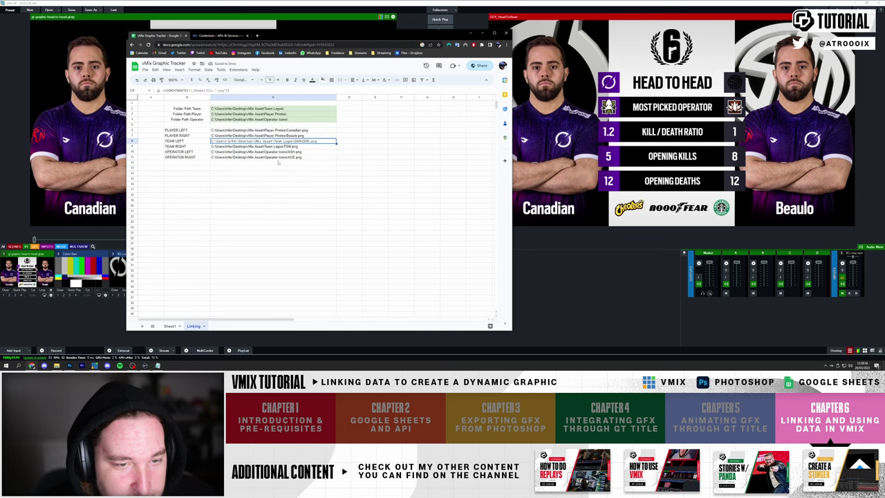
pyautogui.click(294, 172)
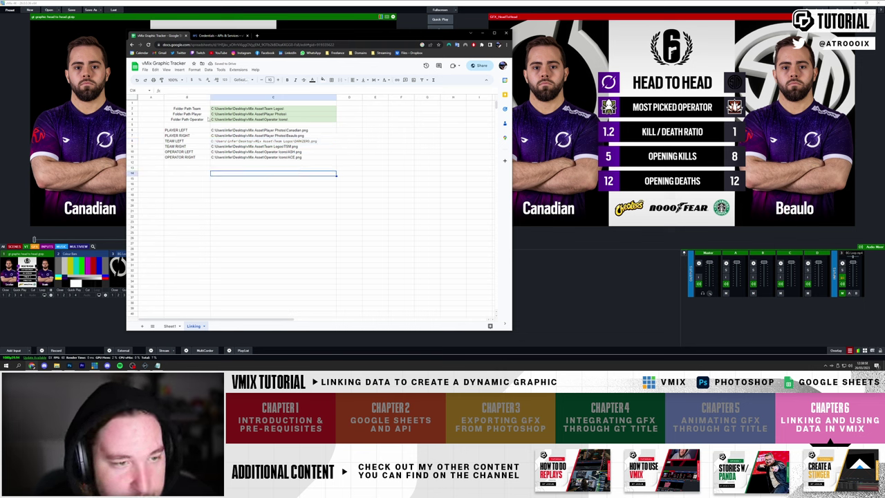
pyautogui.click(196, 120)
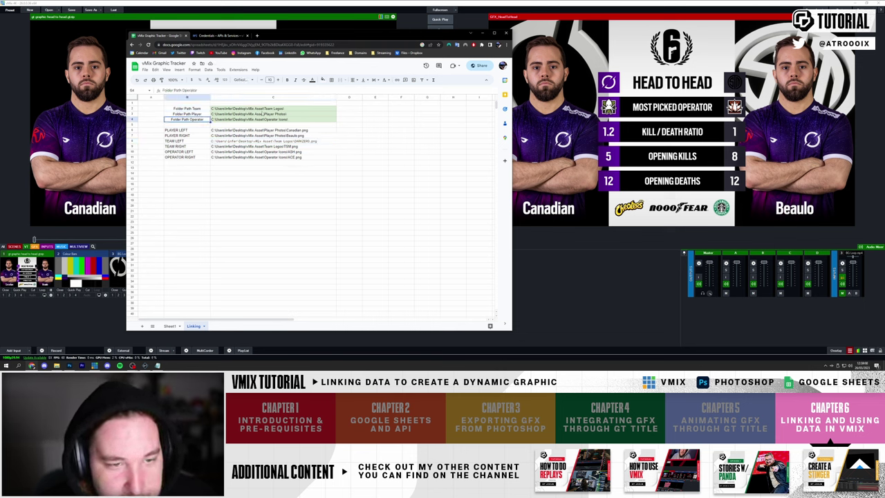
pyautogui.click(170, 326)
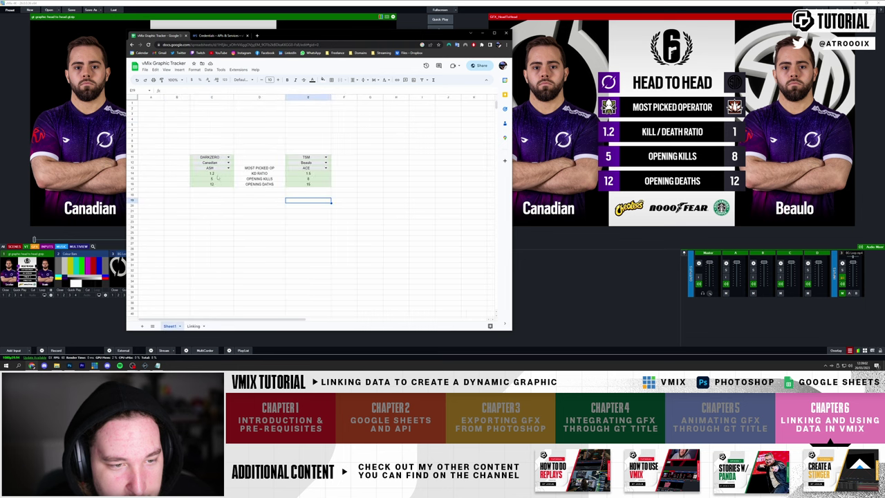
pyautogui.click(232, 158)
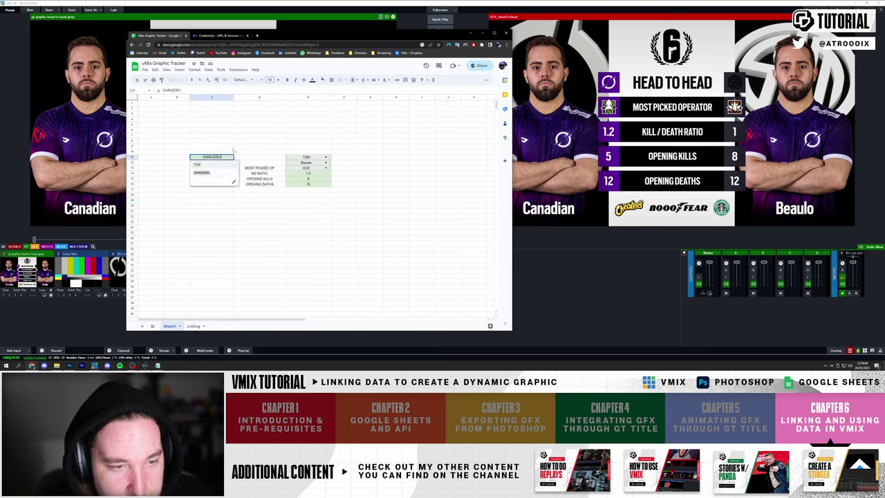
pyautogui.click(212, 146)
pyautogui.click(194, 326)
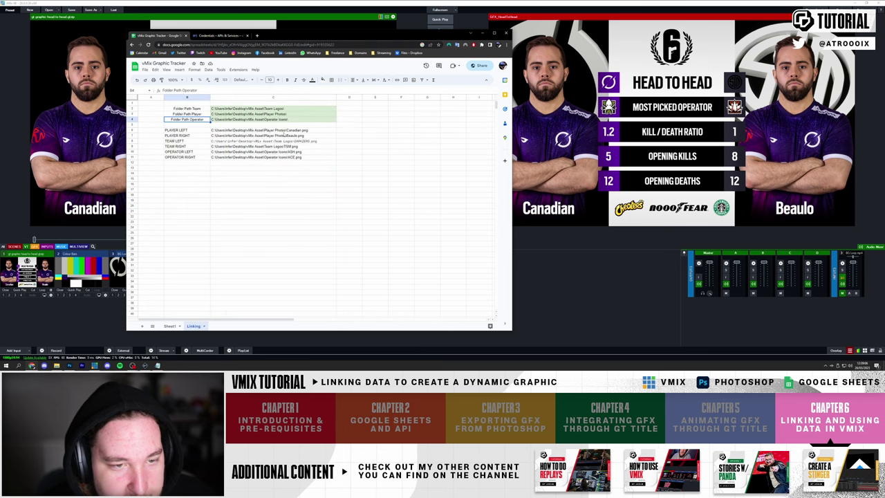
pyautogui.click(283, 131)
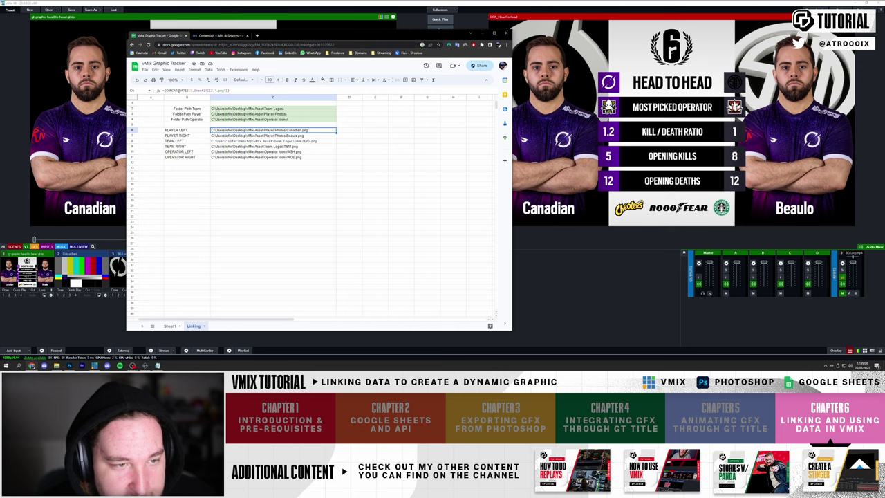
pyautogui.click(189, 91)
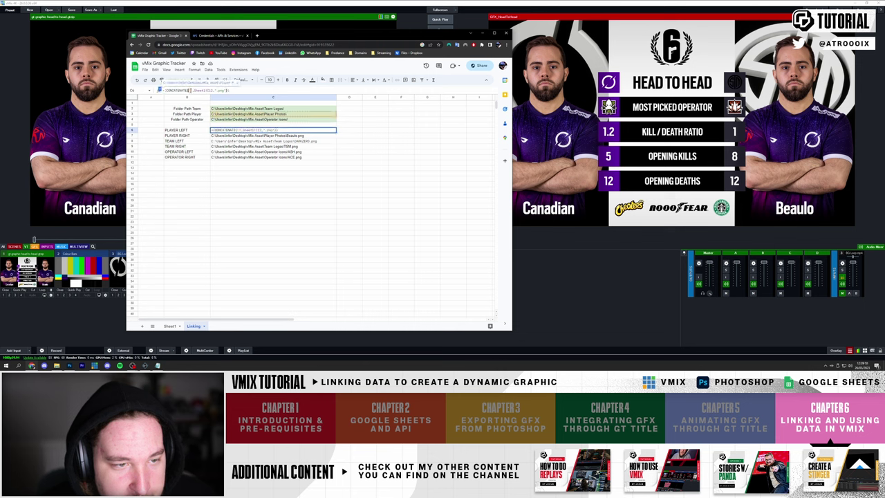
pyautogui.doubleClick(191, 91)
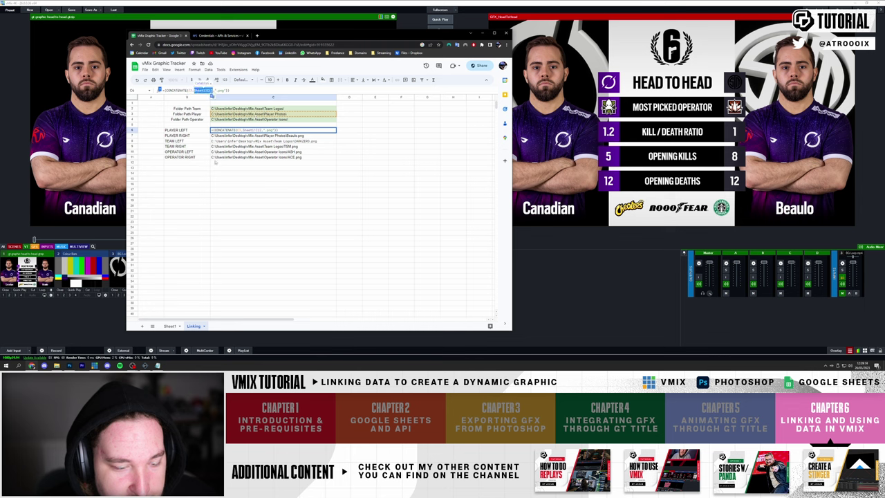
# - Compare C6's referenced cell on Sheet1, check C8's formula unchanged, and return to vMix
pyautogui.click(169, 326)
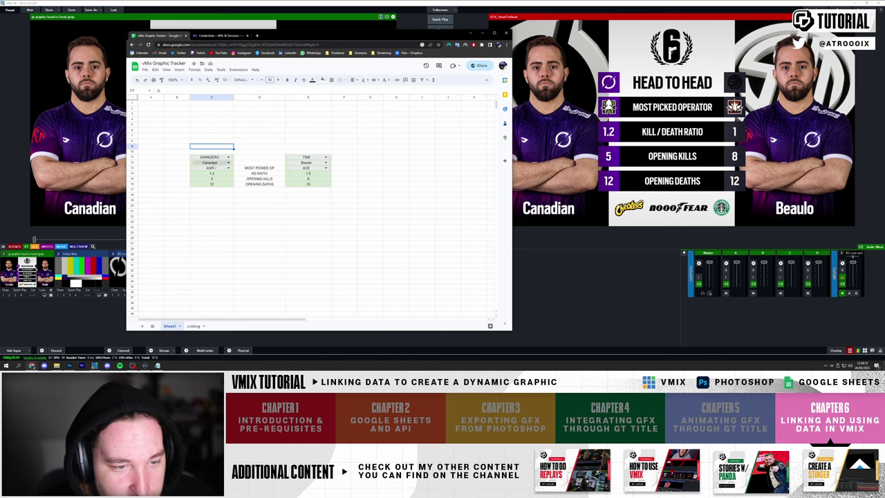
pyautogui.click(193, 326)
pyautogui.click(217, 90)
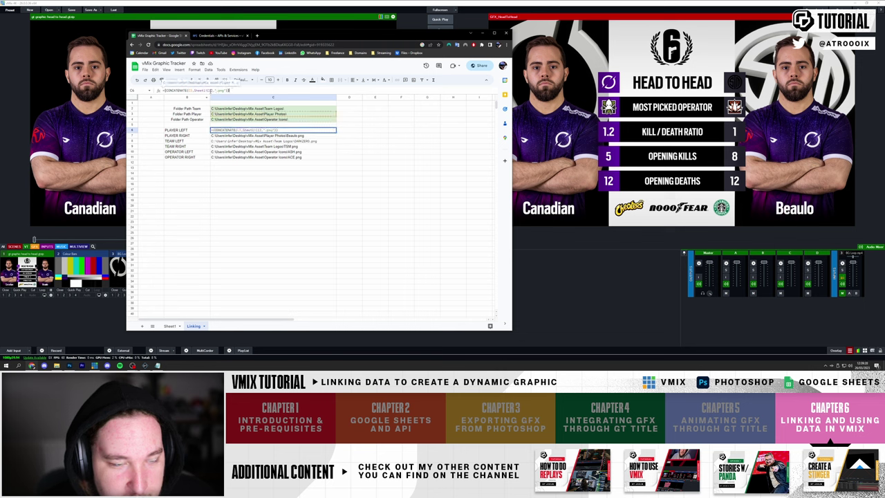
pyautogui.click(303, 175)
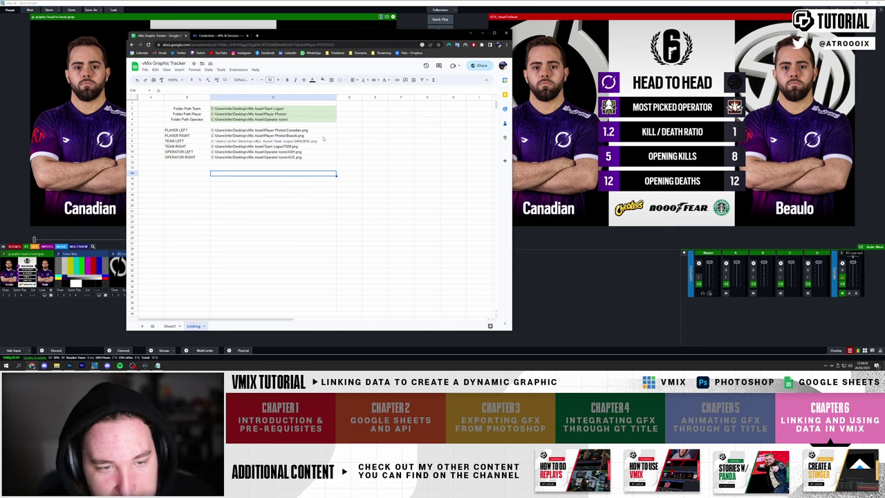
pyautogui.click(551, 259)
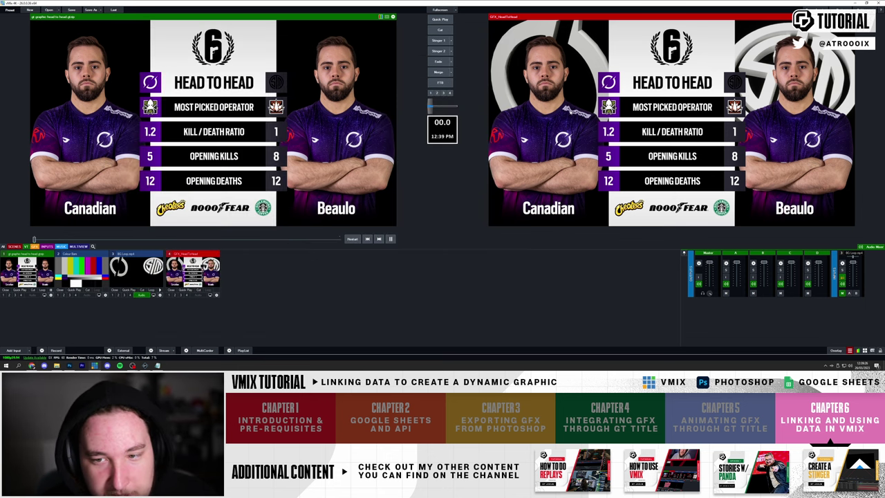
# - In the Title Editor, link PLAYER RIGHT's image to the Linking table, Column2, row 7
pyautogui.rightClick(570, 111)
pyautogui.click(581, 113)
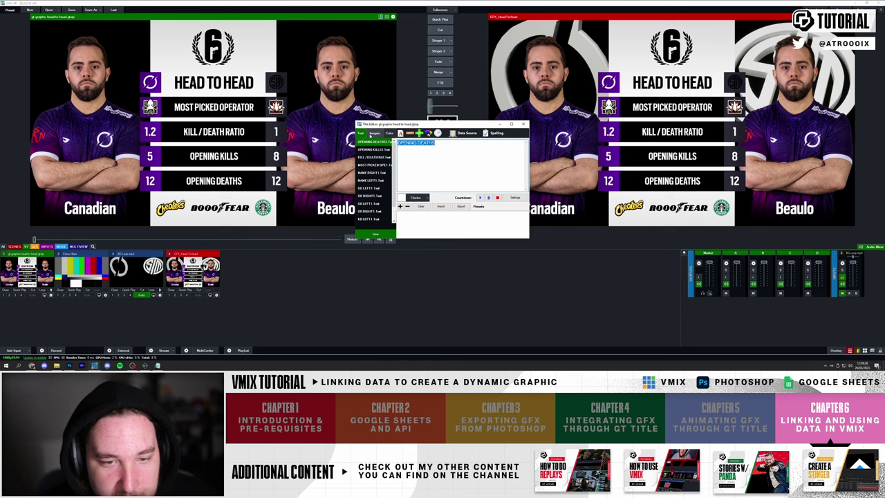
pyautogui.click(374, 180)
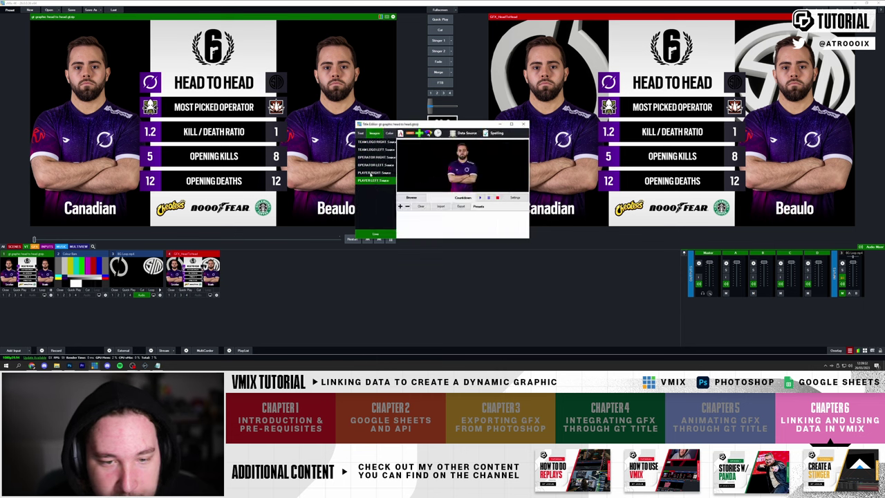
pyautogui.click(371, 173)
pyautogui.click(464, 132)
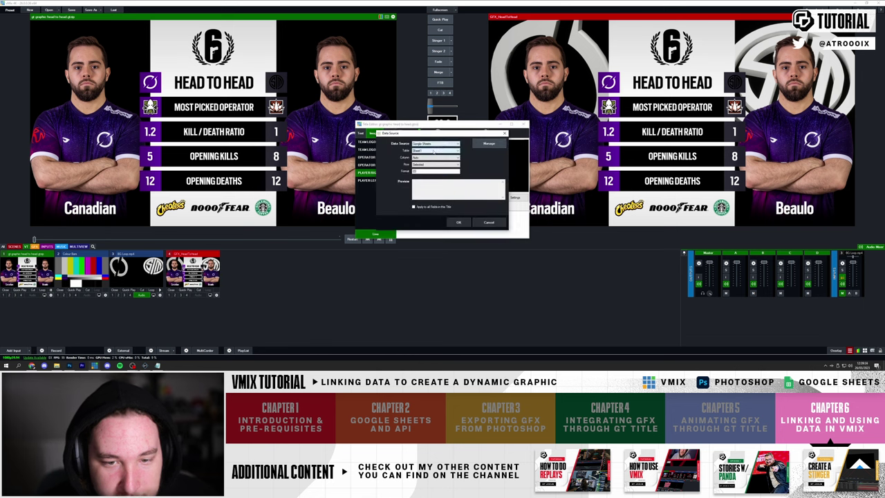
pyautogui.scroll(-1, 434, 151)
pyautogui.scroll(-3, 422, 158)
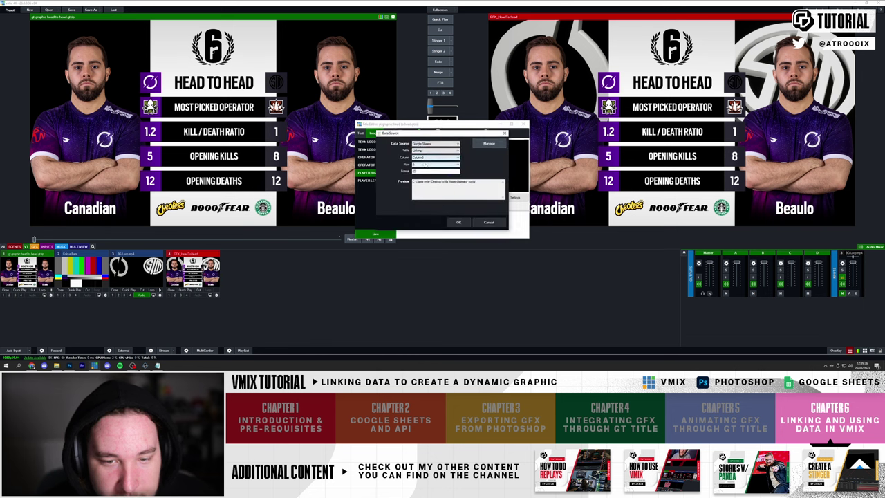
pyautogui.scroll(1, 424, 165)
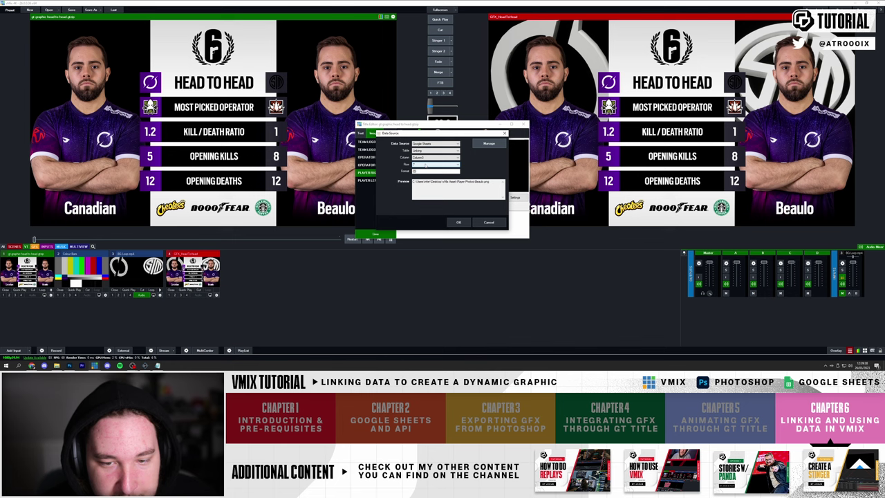
pyautogui.scroll(-1, 425, 160)
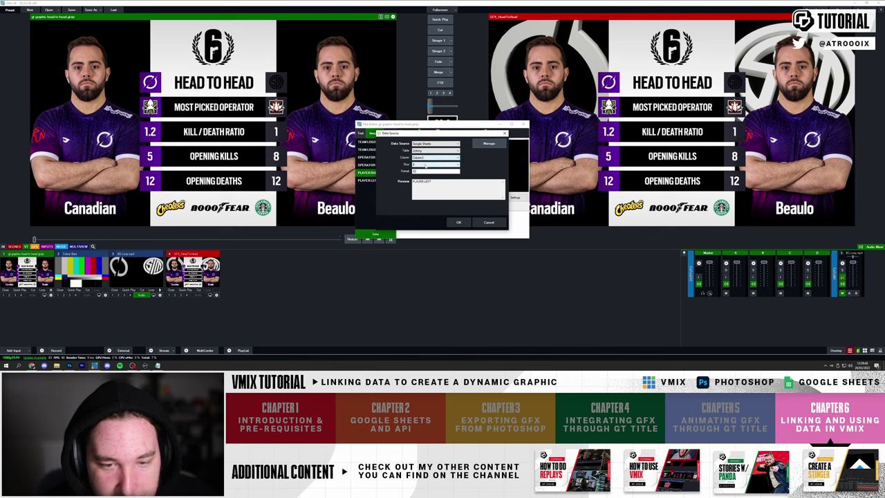
pyautogui.click(463, 223)
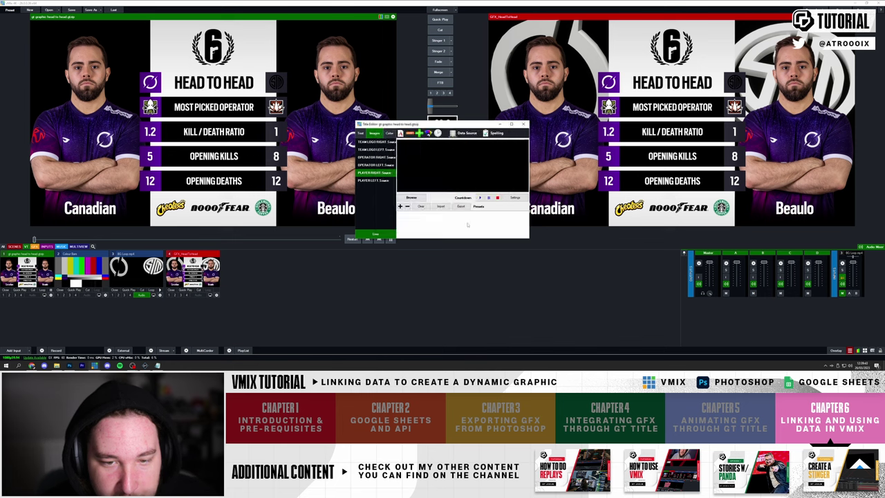
# - Recheck the PLAYER RIGHT data source binding and close it unchanged
pyautogui.click(387, 180)
pyautogui.click(378, 173)
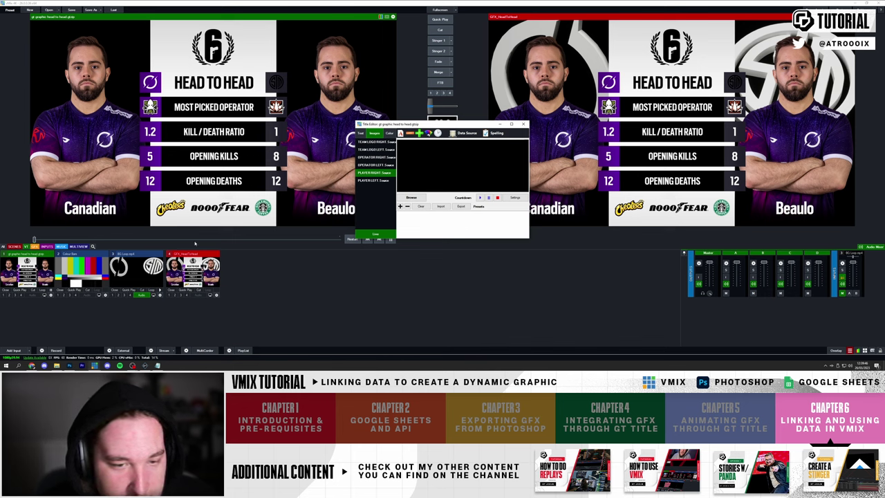
pyautogui.click(464, 133)
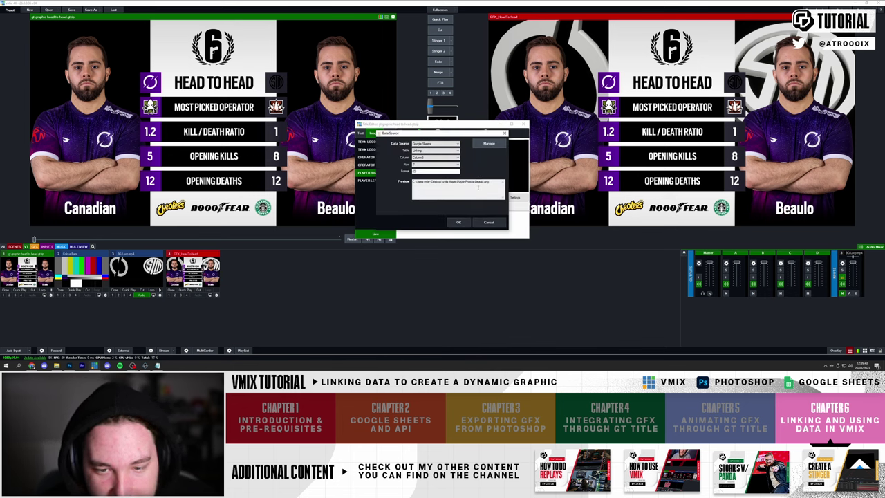
pyautogui.click(489, 223)
# - In the Player Photos folder, rename the Beaulo.png photo to 'Beaulo' to fix its file name
pyautogui.click(57, 365)
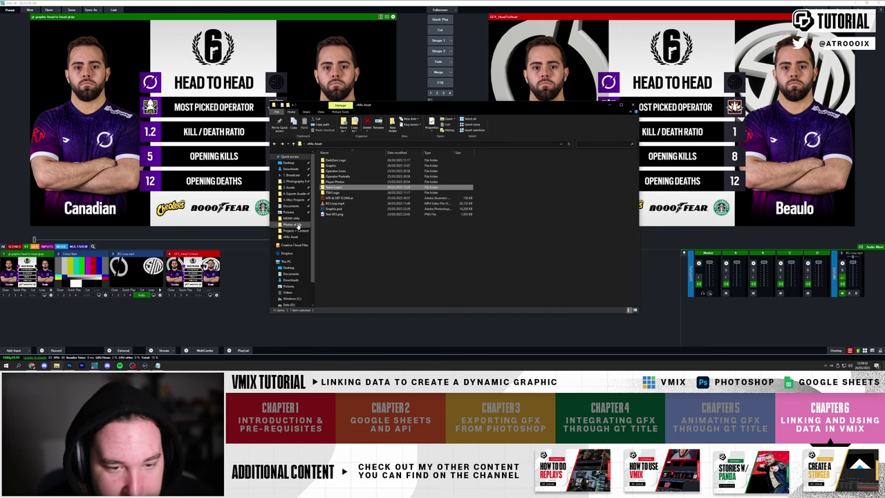
pyautogui.doubleClick(344, 182)
pyautogui.click(359, 168)
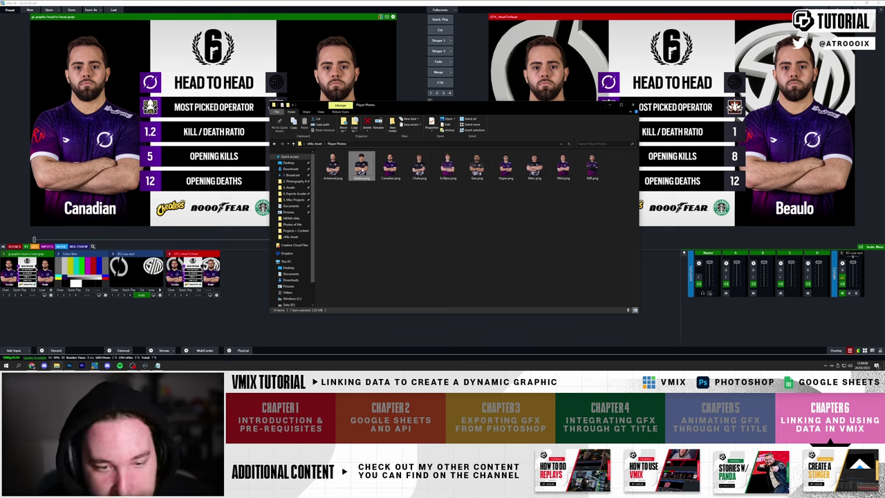
pyautogui.rightClick(360, 163)
pyautogui.click(394, 345)
pyautogui.write('Beaulo')
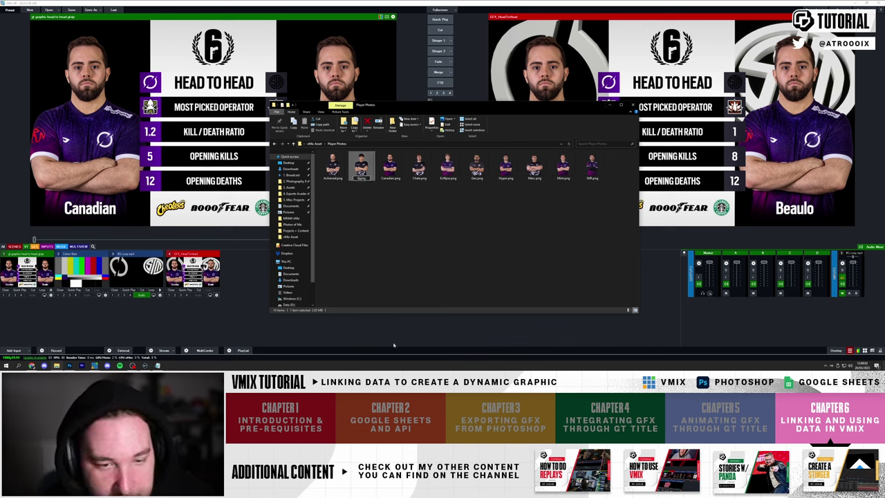
pyautogui.press('Return')
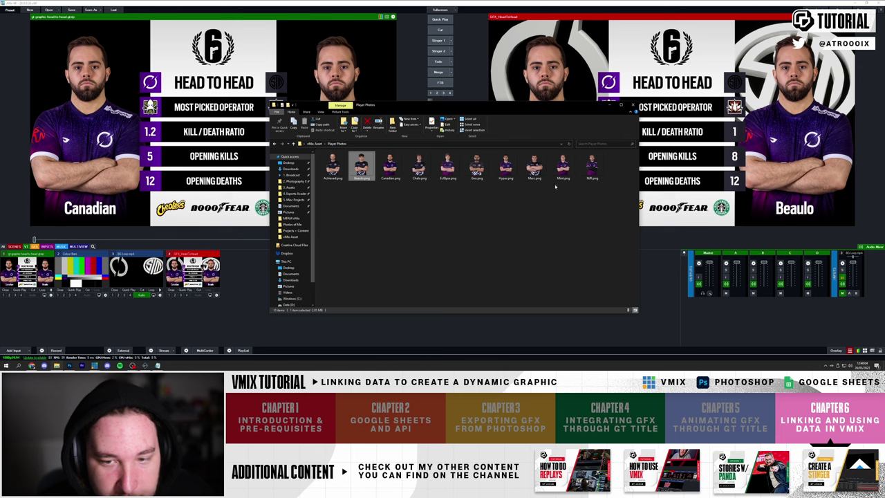
pyautogui.click(609, 105)
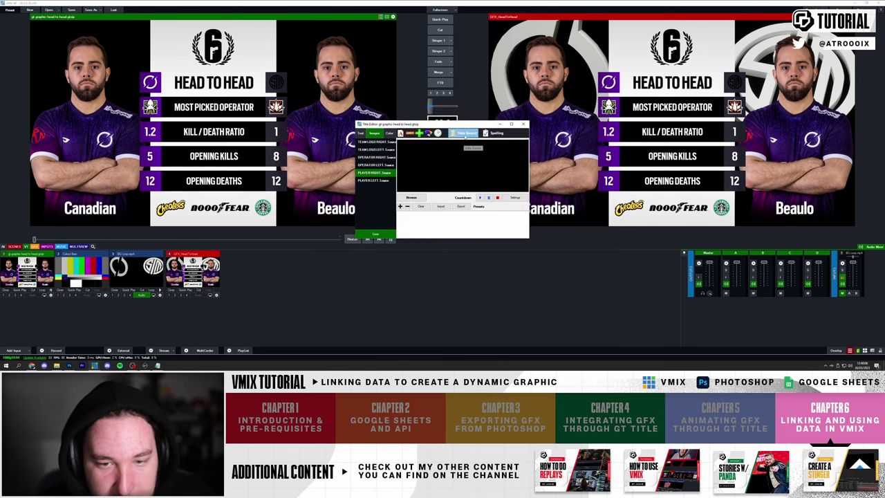
# - Reconfirm PLAYER RIGHT's data source, then reopen the head-to-head title in the Title Editor
pyautogui.click(467, 132)
pyautogui.click(462, 221)
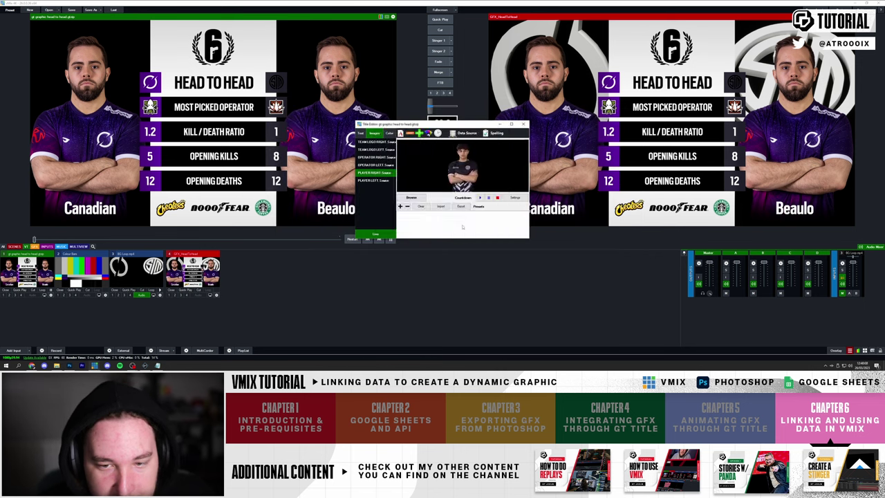
pyautogui.click(524, 124)
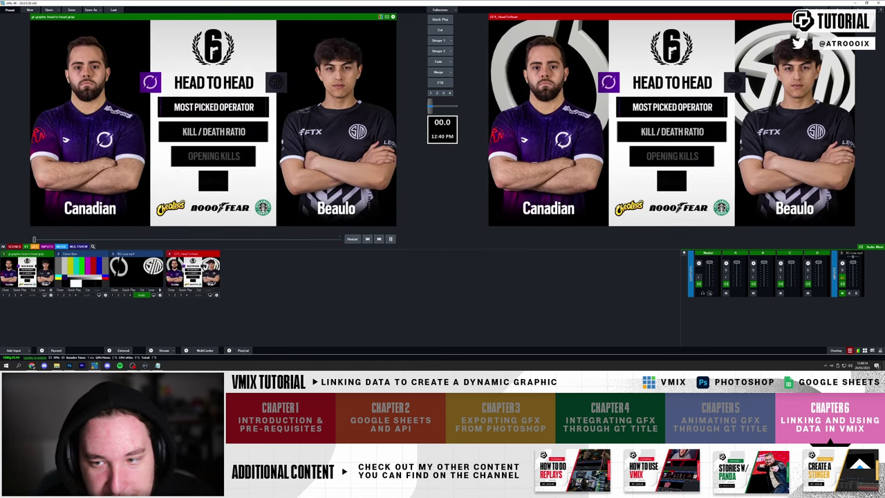
pyautogui.rightClick(551, 138)
pyautogui.click(565, 140)
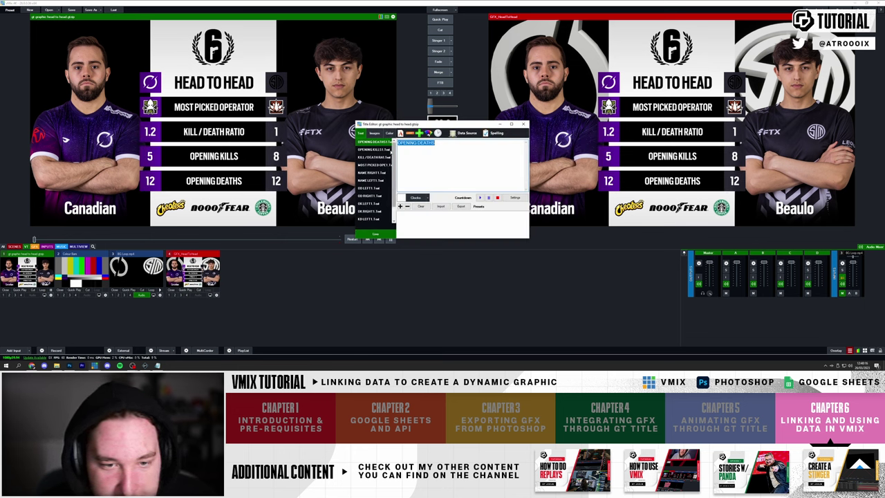
# - Link the OPERATOR LEFT image to the Linking table's Column2 operator row
pyautogui.click(374, 133)
pyautogui.click(376, 172)
pyautogui.click(375, 165)
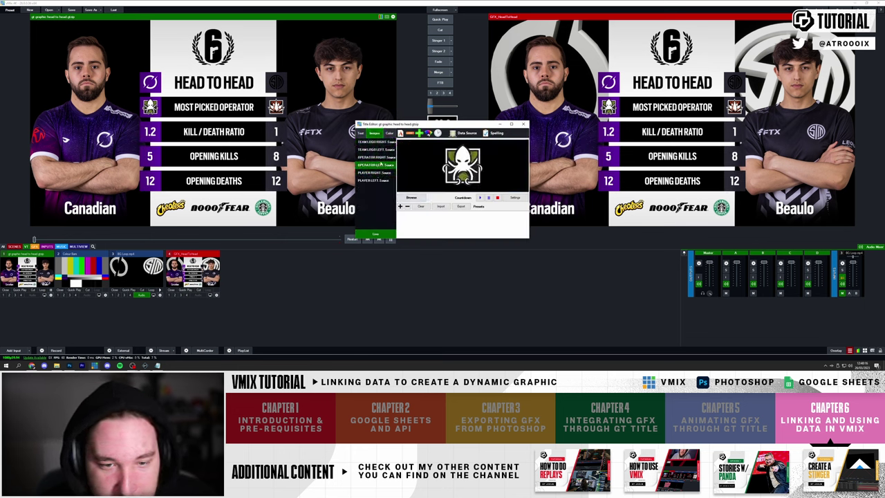
pyautogui.click(461, 133)
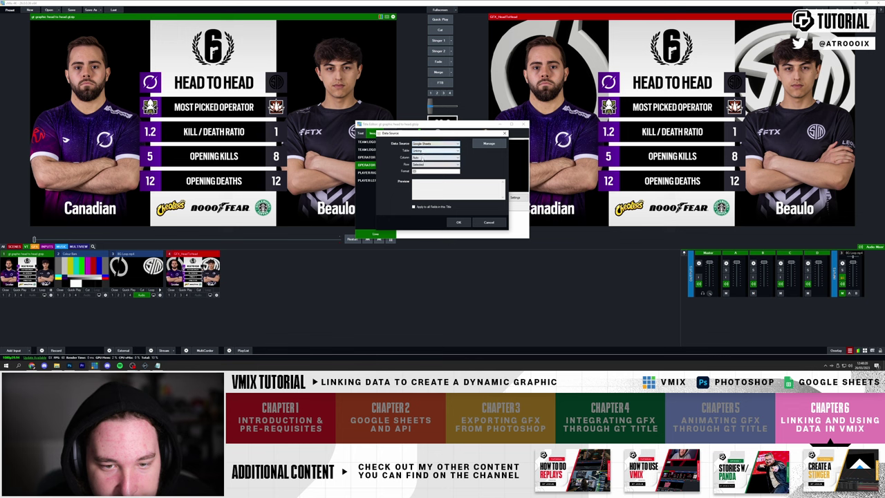
pyautogui.click(423, 158)
pyautogui.click(427, 165)
pyautogui.scroll(3, 426, 164)
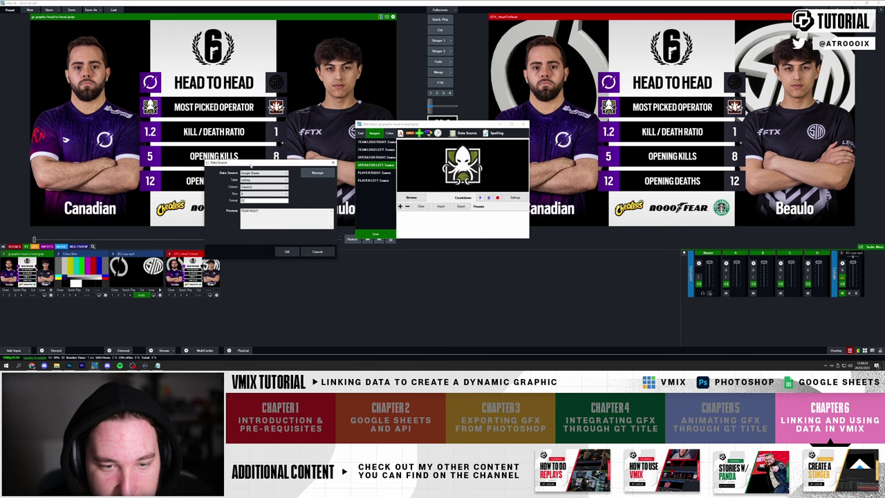
pyautogui.scroll(1, 261, 188)
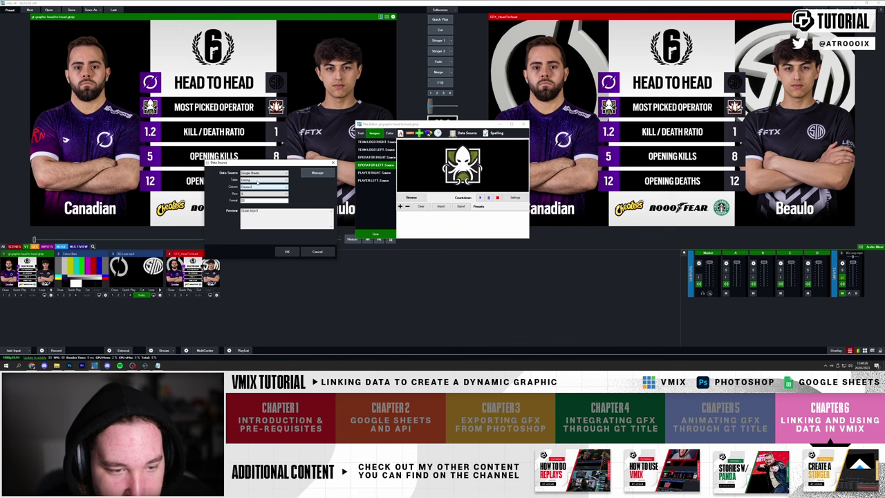
pyautogui.scroll(-1, 257, 196)
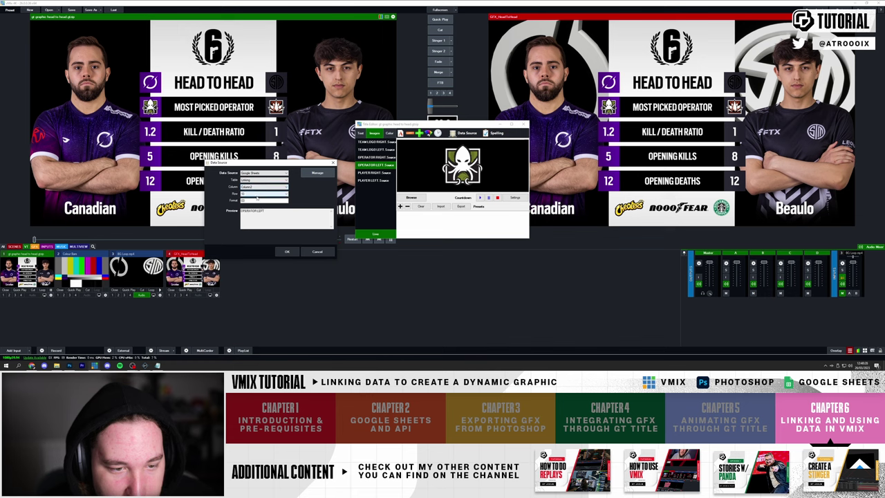
pyautogui.click(287, 251)
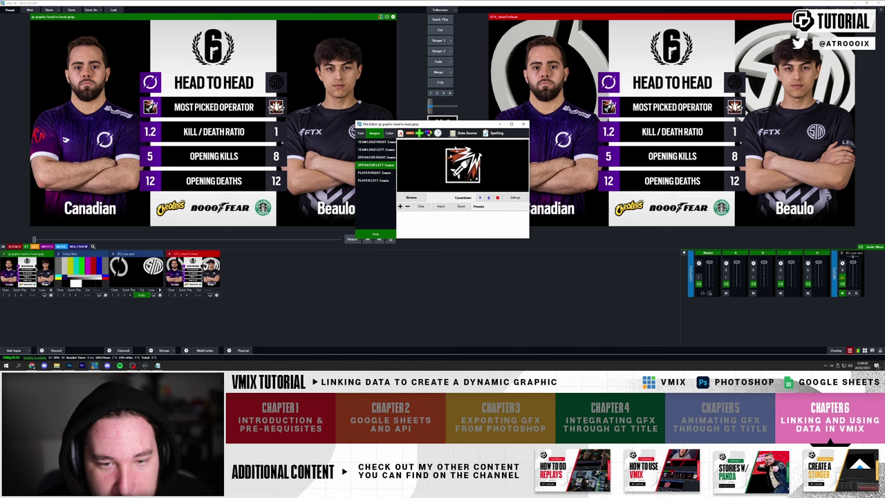
# - Link the OPERATOR RIGHT image to its operator path row in the Linking table
pyautogui.click(372, 158)
pyautogui.click(467, 132)
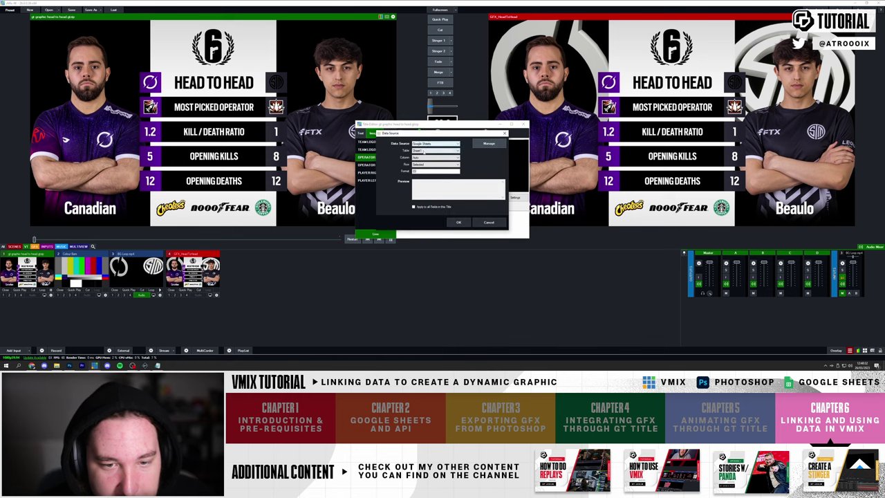
pyautogui.scroll(-1, 421, 159)
pyautogui.scroll(-3, 422, 163)
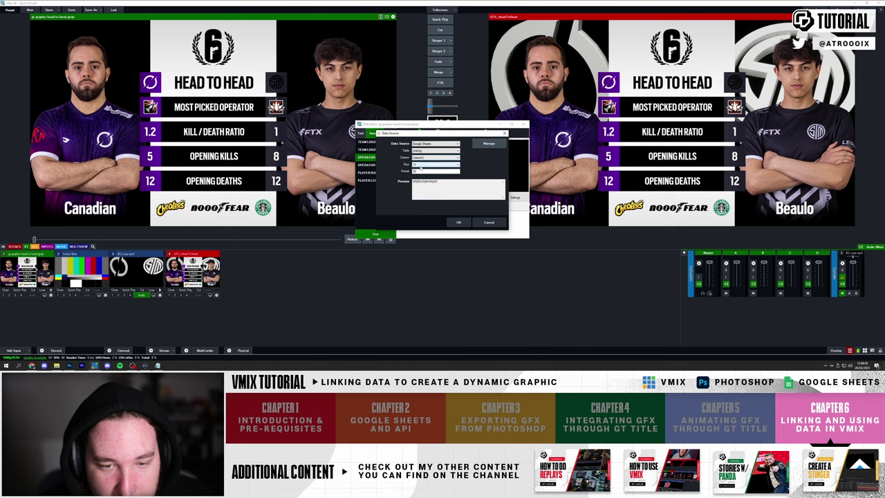
pyautogui.click(458, 222)
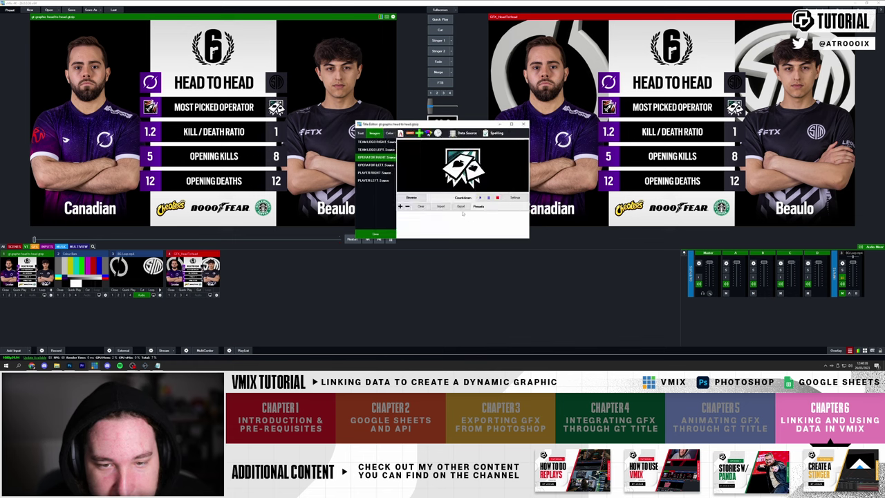
# - Link the left team logo to the Linking sheet's DARKZERO.png path row
pyautogui.click(463, 133)
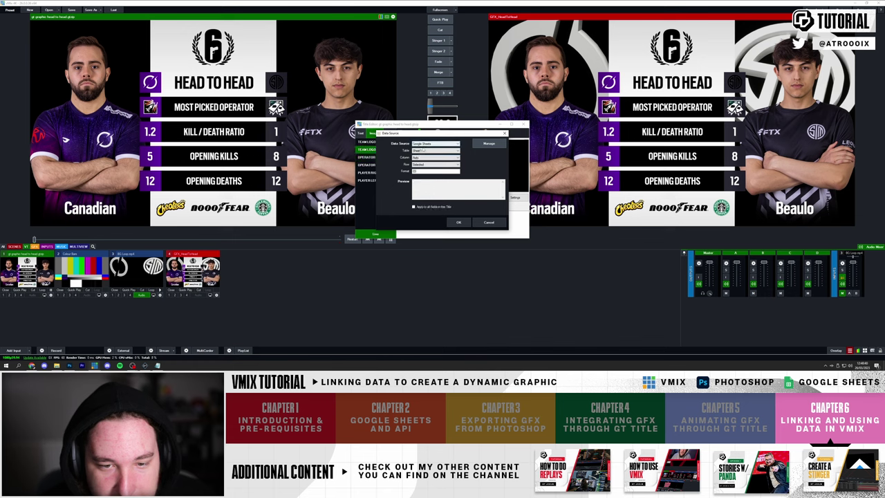
pyautogui.scroll(-2, 425, 166)
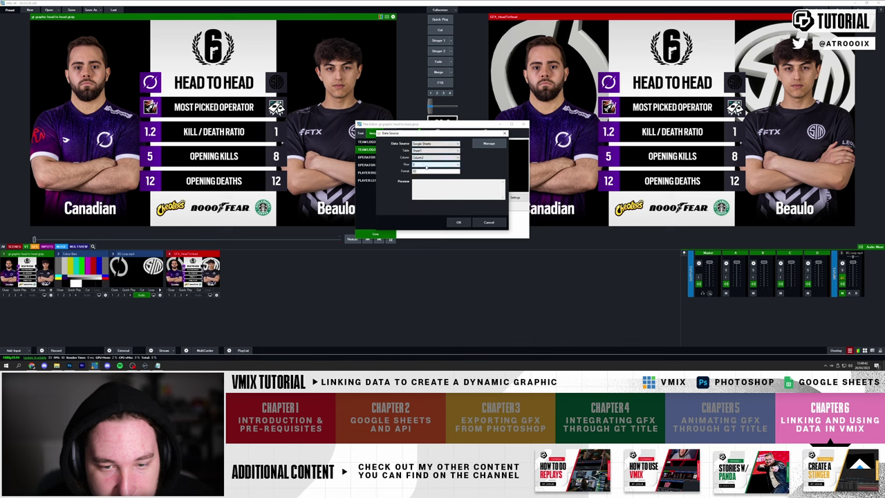
pyautogui.scroll(-1, 421, 150)
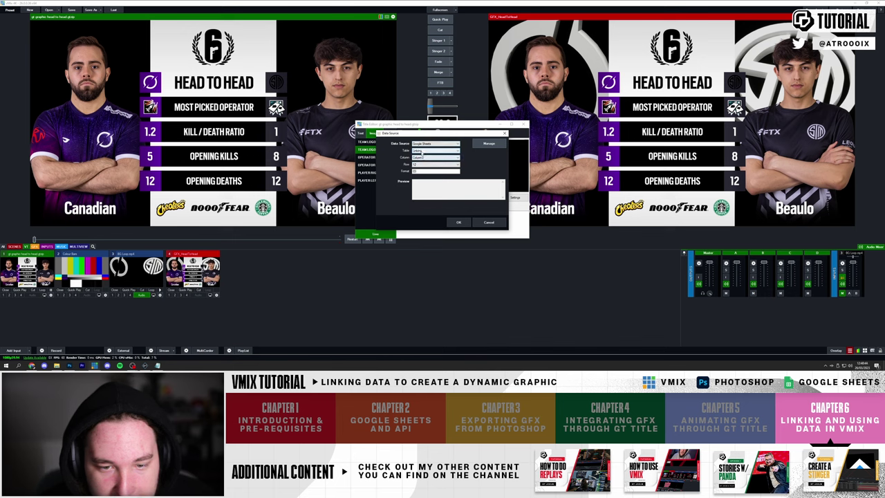
pyautogui.scroll(3, 423, 164)
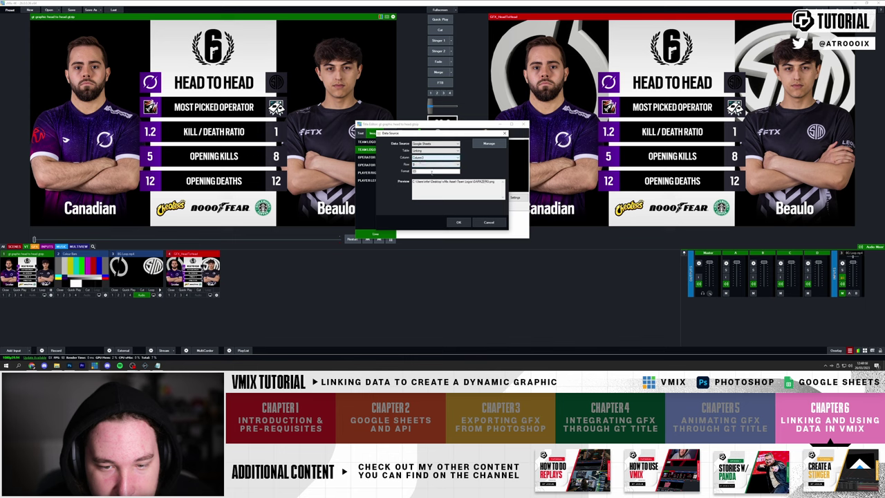
pyautogui.click(458, 222)
# - Link the right team logo to the TSM.png path row and close the Title Editor
pyautogui.click(386, 141)
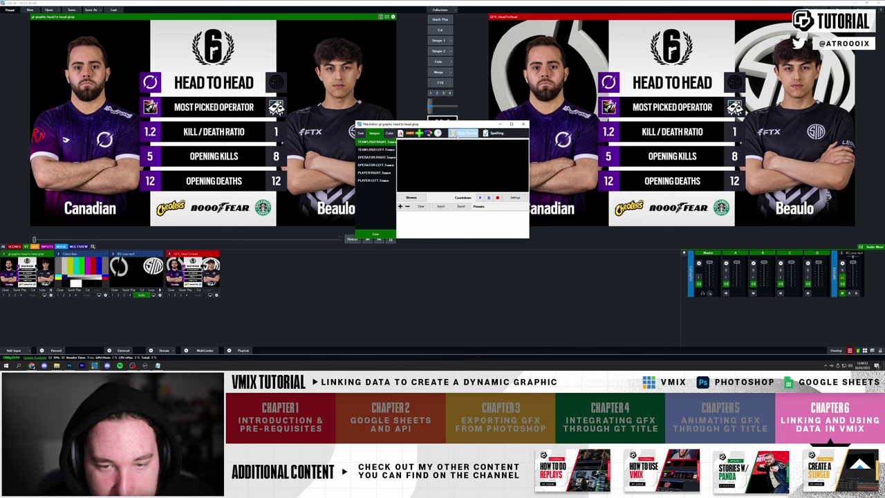
pyautogui.click(465, 132)
pyautogui.scroll(-2, 424, 158)
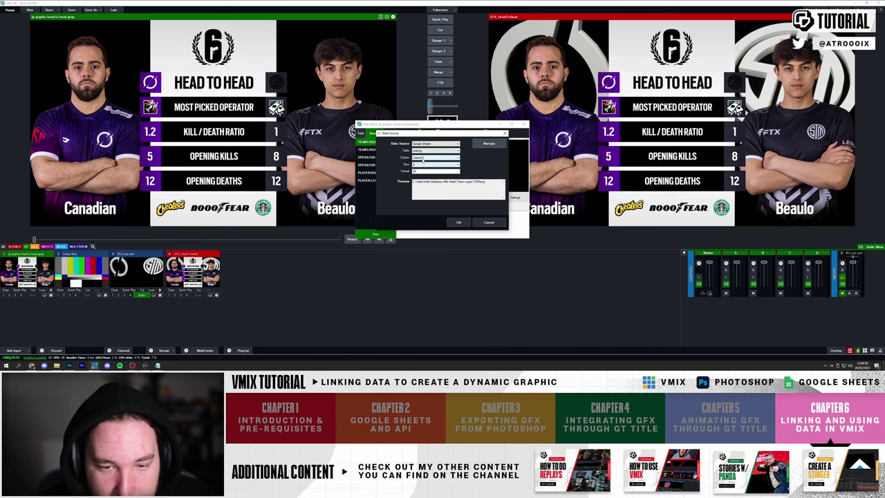
pyautogui.click(458, 222)
pyautogui.click(523, 124)
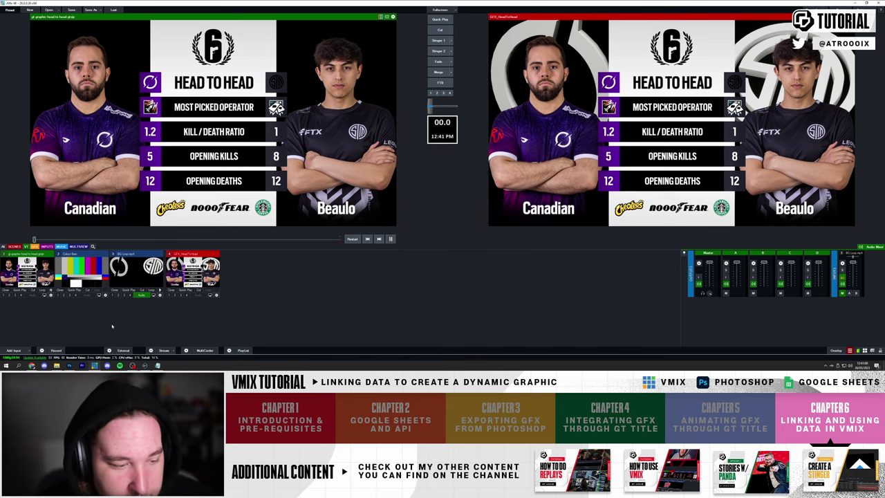
# - On Sheet1, set the right side to DARKZERO, Canadian and operator ARUNI, then check the graphic
pyautogui.click(32, 365)
pyautogui.moveTo(321, 38); pyautogui.dragTo(242, 33)
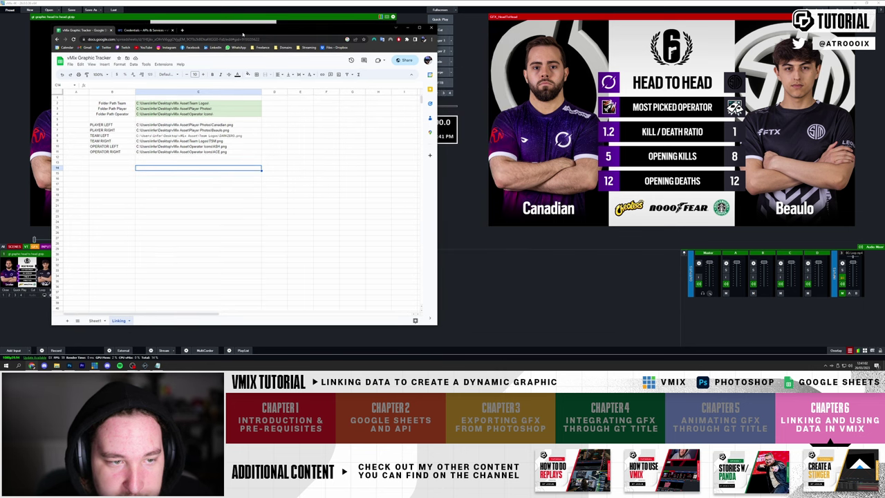
pyautogui.click(94, 321)
pyautogui.click(251, 151)
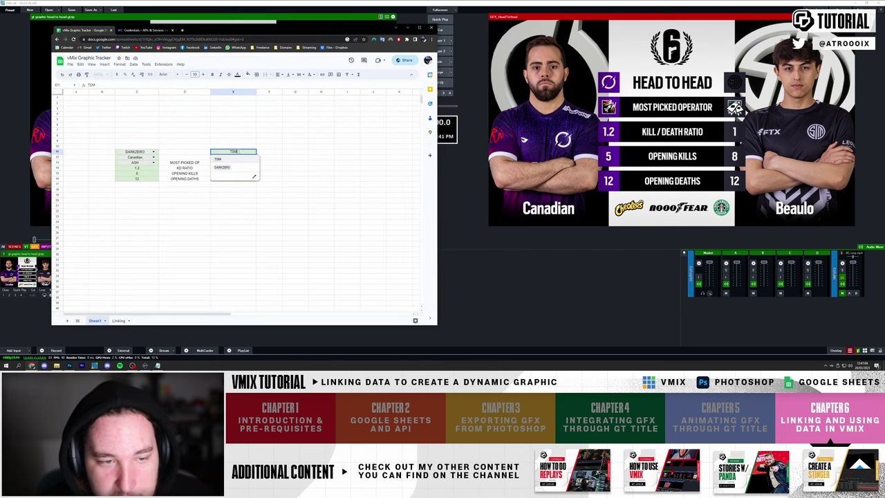
pyautogui.click(222, 166)
pyautogui.click(250, 157)
pyautogui.click(231, 173)
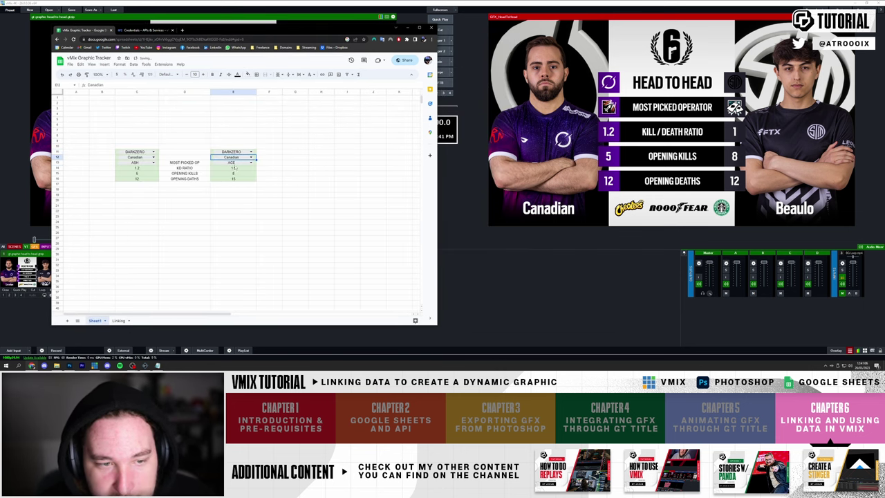
pyautogui.click(251, 162)
pyautogui.click(234, 179)
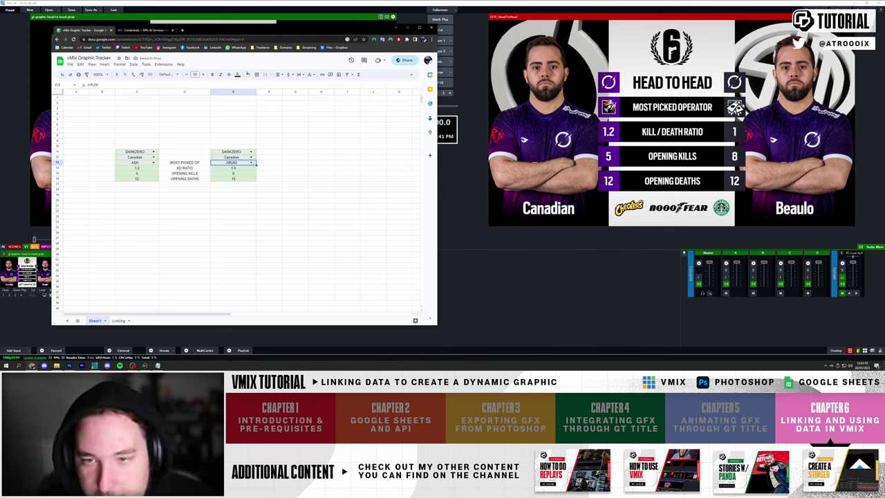
pyautogui.click(158, 365)
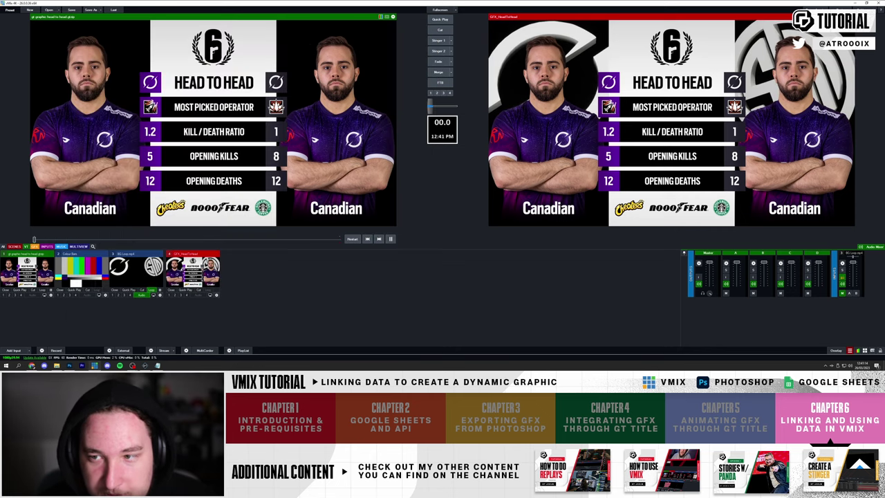
# - Set the left side to TSM, Achieved and operator ARUNI, then reveal the updated graphic
pyautogui.click(32, 365)
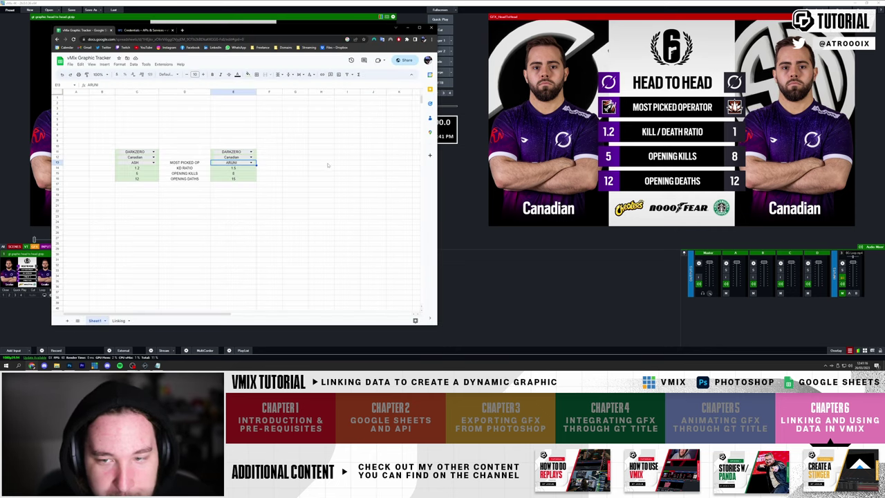
pyautogui.click(154, 157)
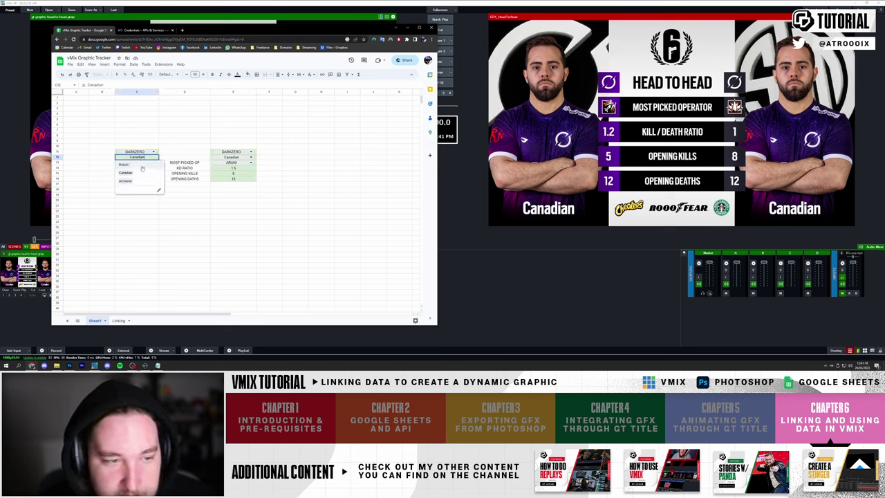
pyautogui.click(136, 173)
pyautogui.click(153, 151)
pyautogui.click(137, 165)
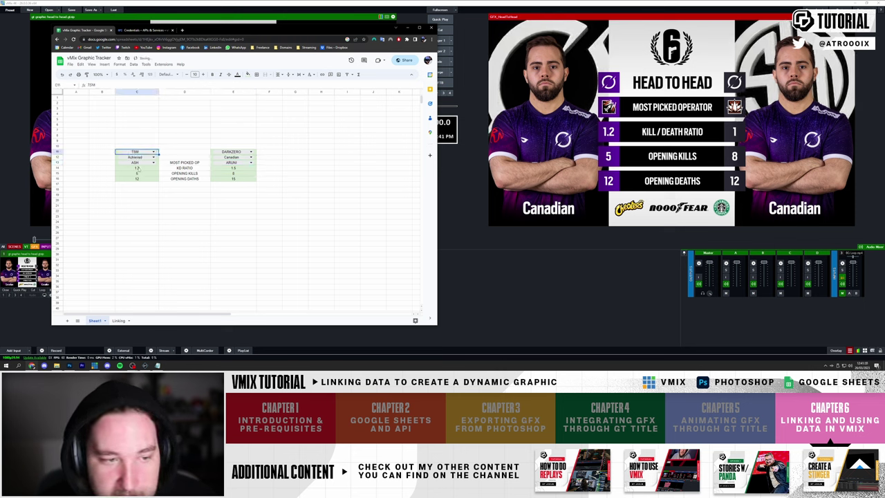
pyautogui.click(153, 163)
pyautogui.click(136, 179)
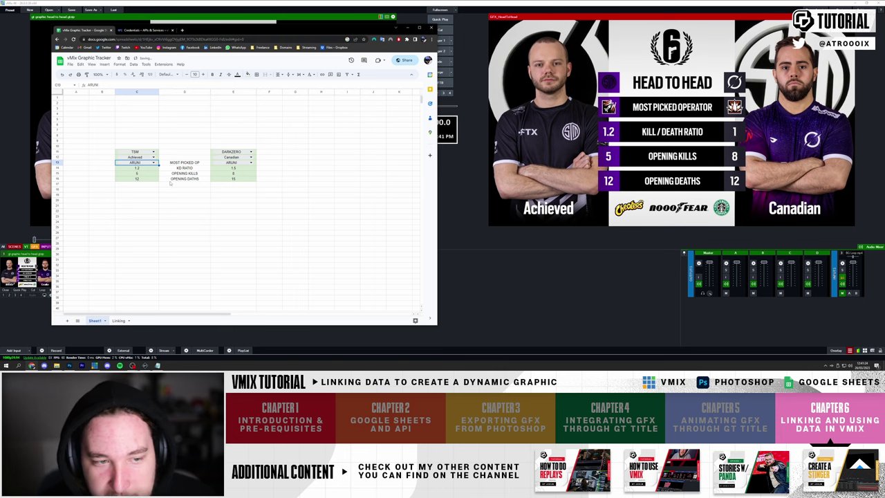
pyautogui.click(560, 286)
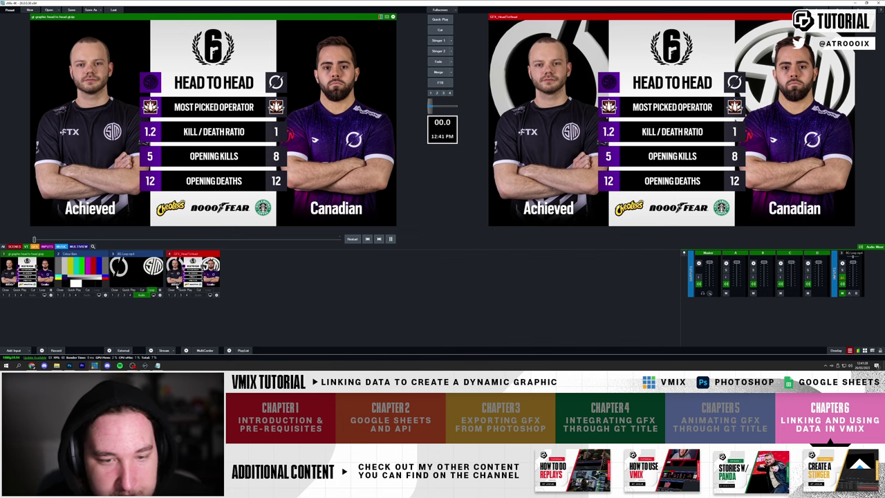
# - Cut the colour bars to output, then fade the head-to-head title live, repeating the swap once
pyautogui.click(81, 273)
pyautogui.click(440, 30)
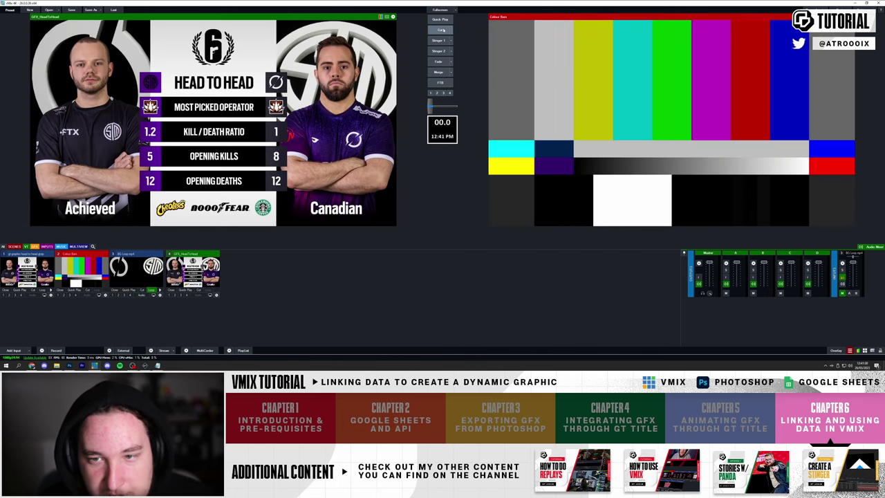
pyautogui.click(437, 62)
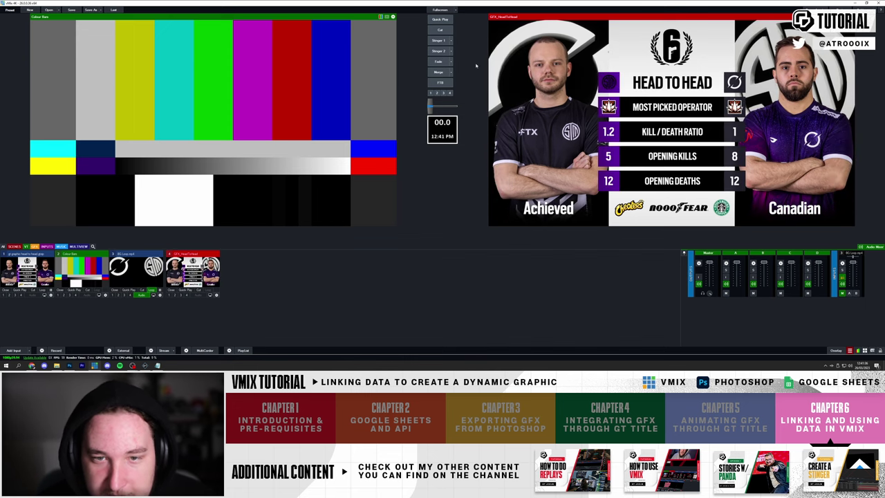
pyautogui.click(441, 30)
pyautogui.click(438, 61)
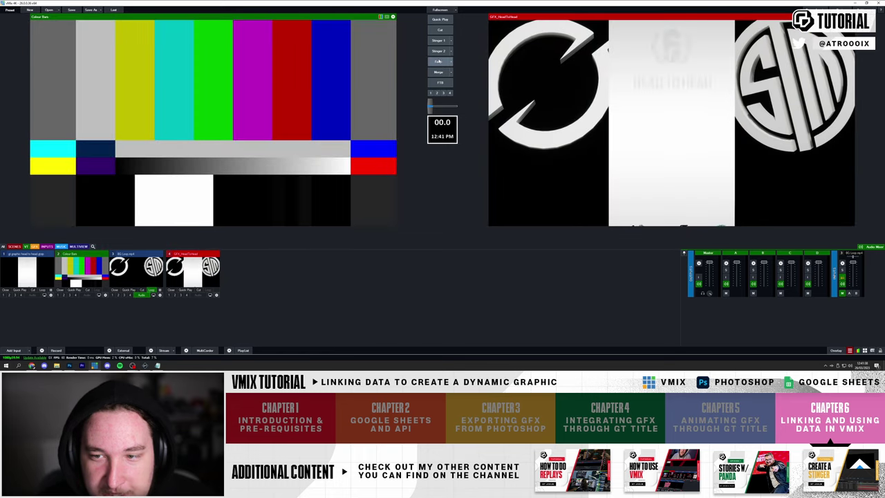